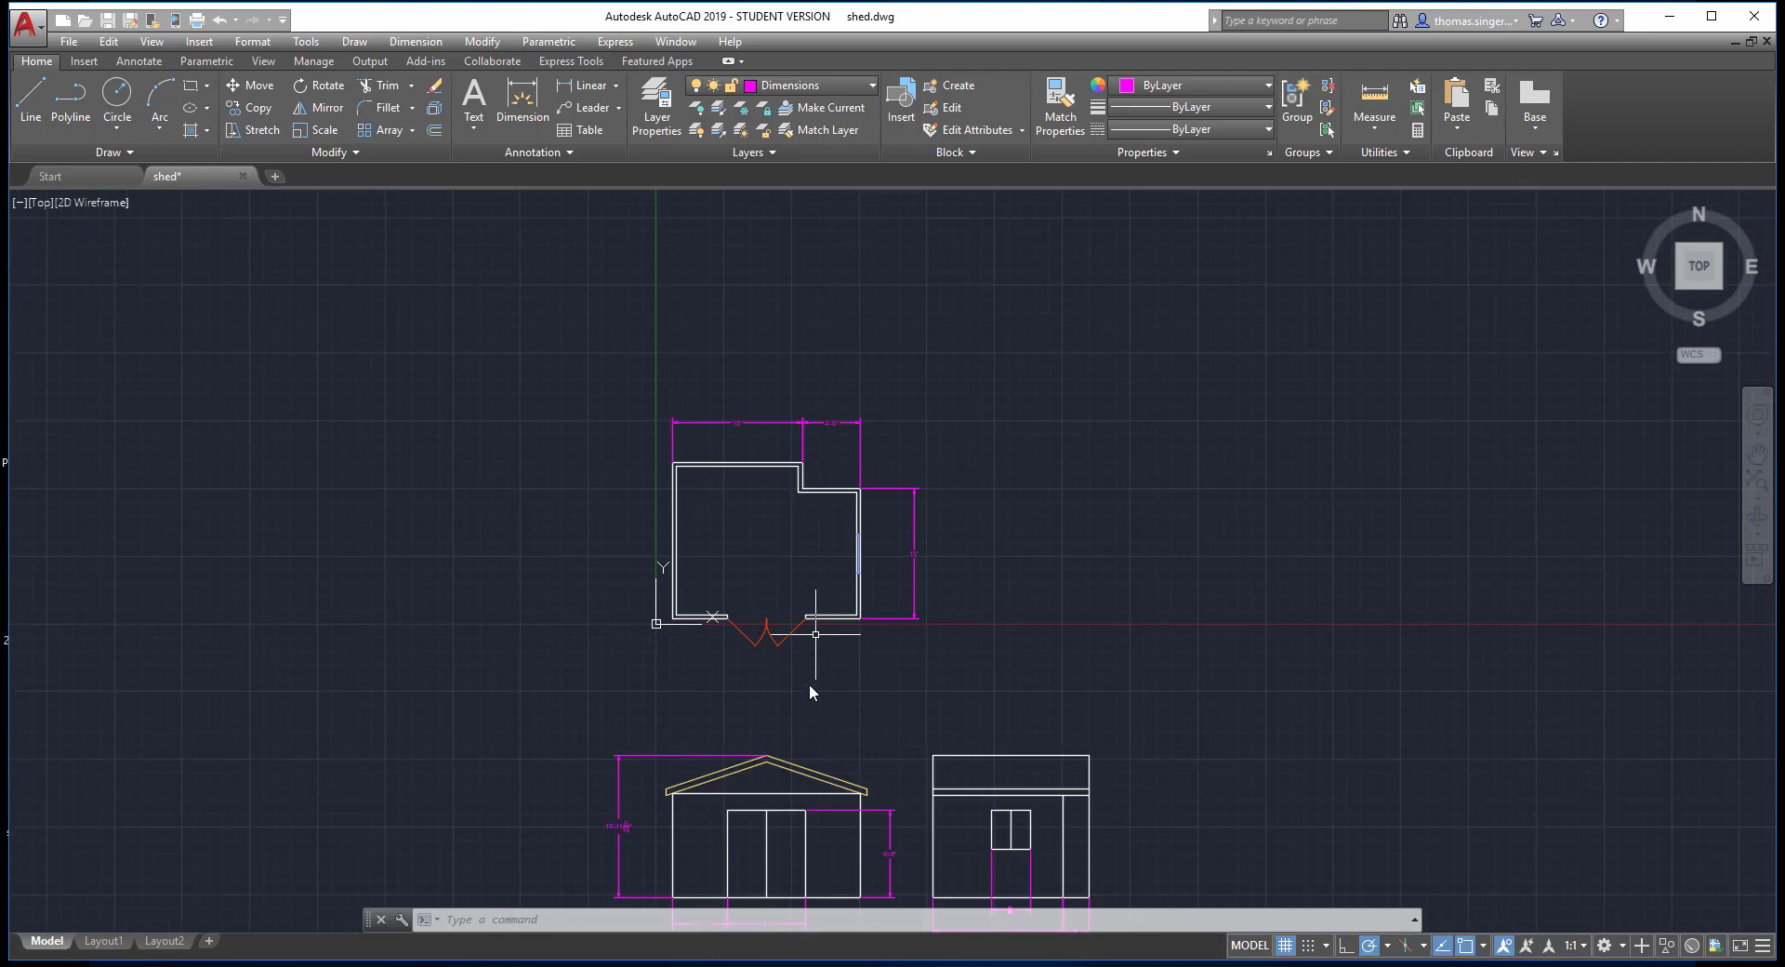
scroll(807, 690, "up", 2)
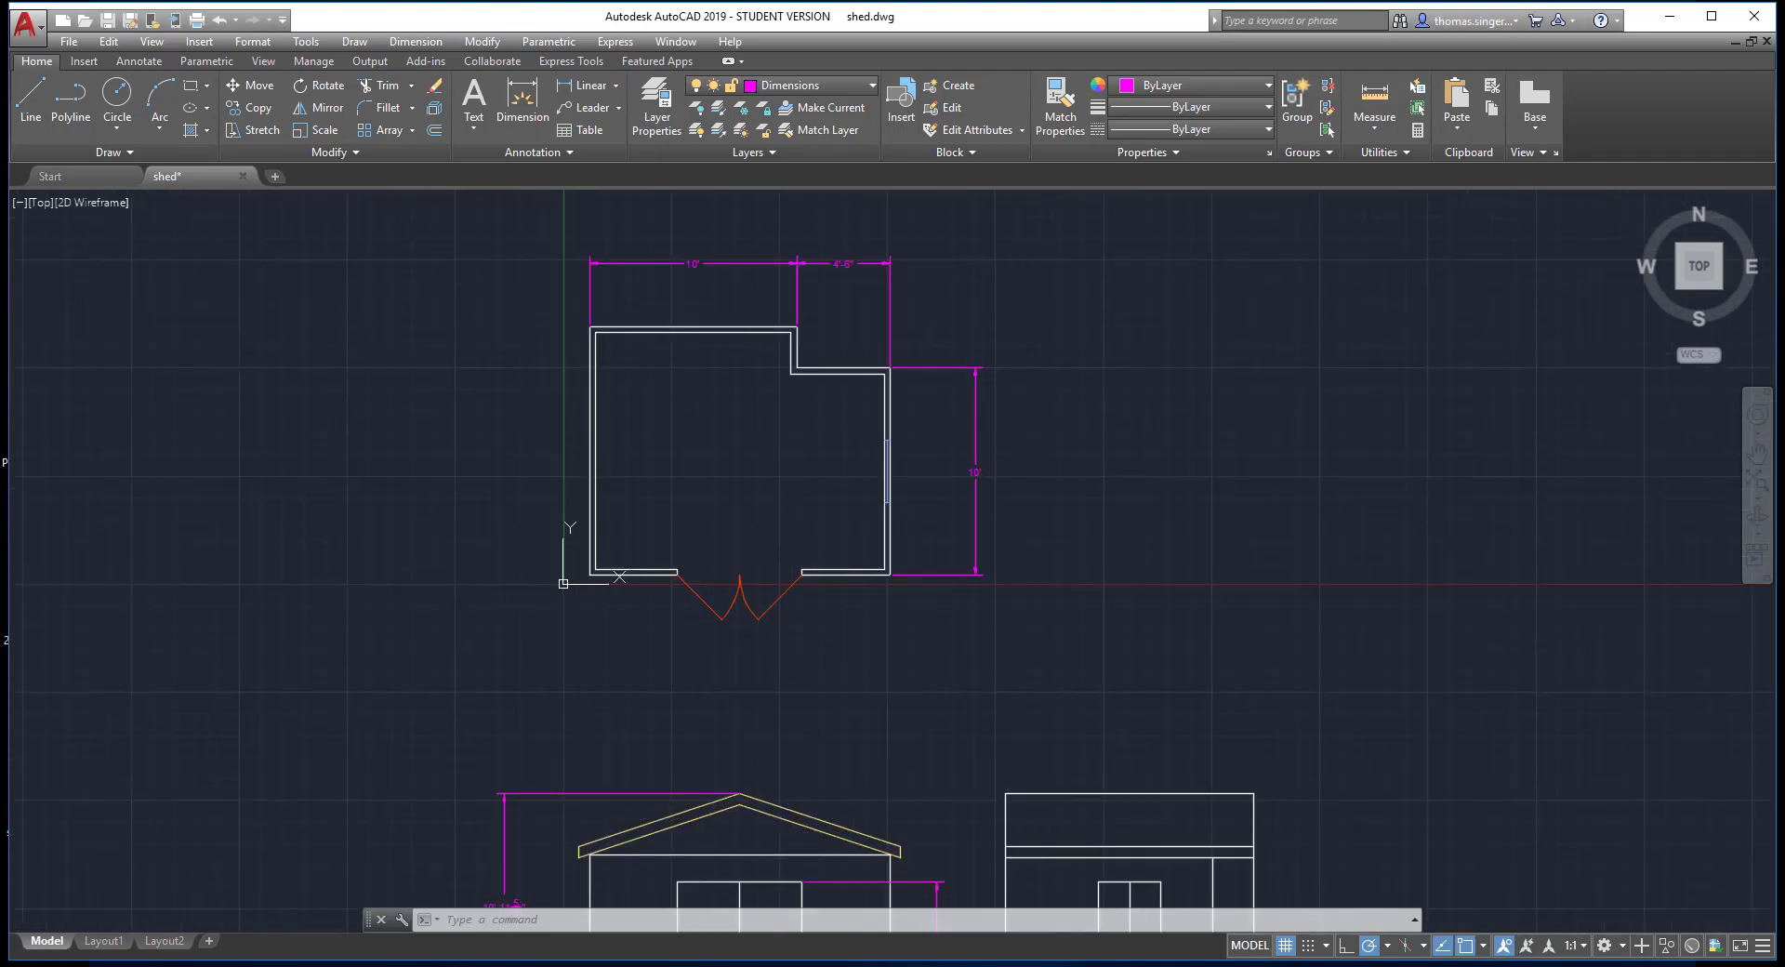
scroll(818, 688, "down", 2)
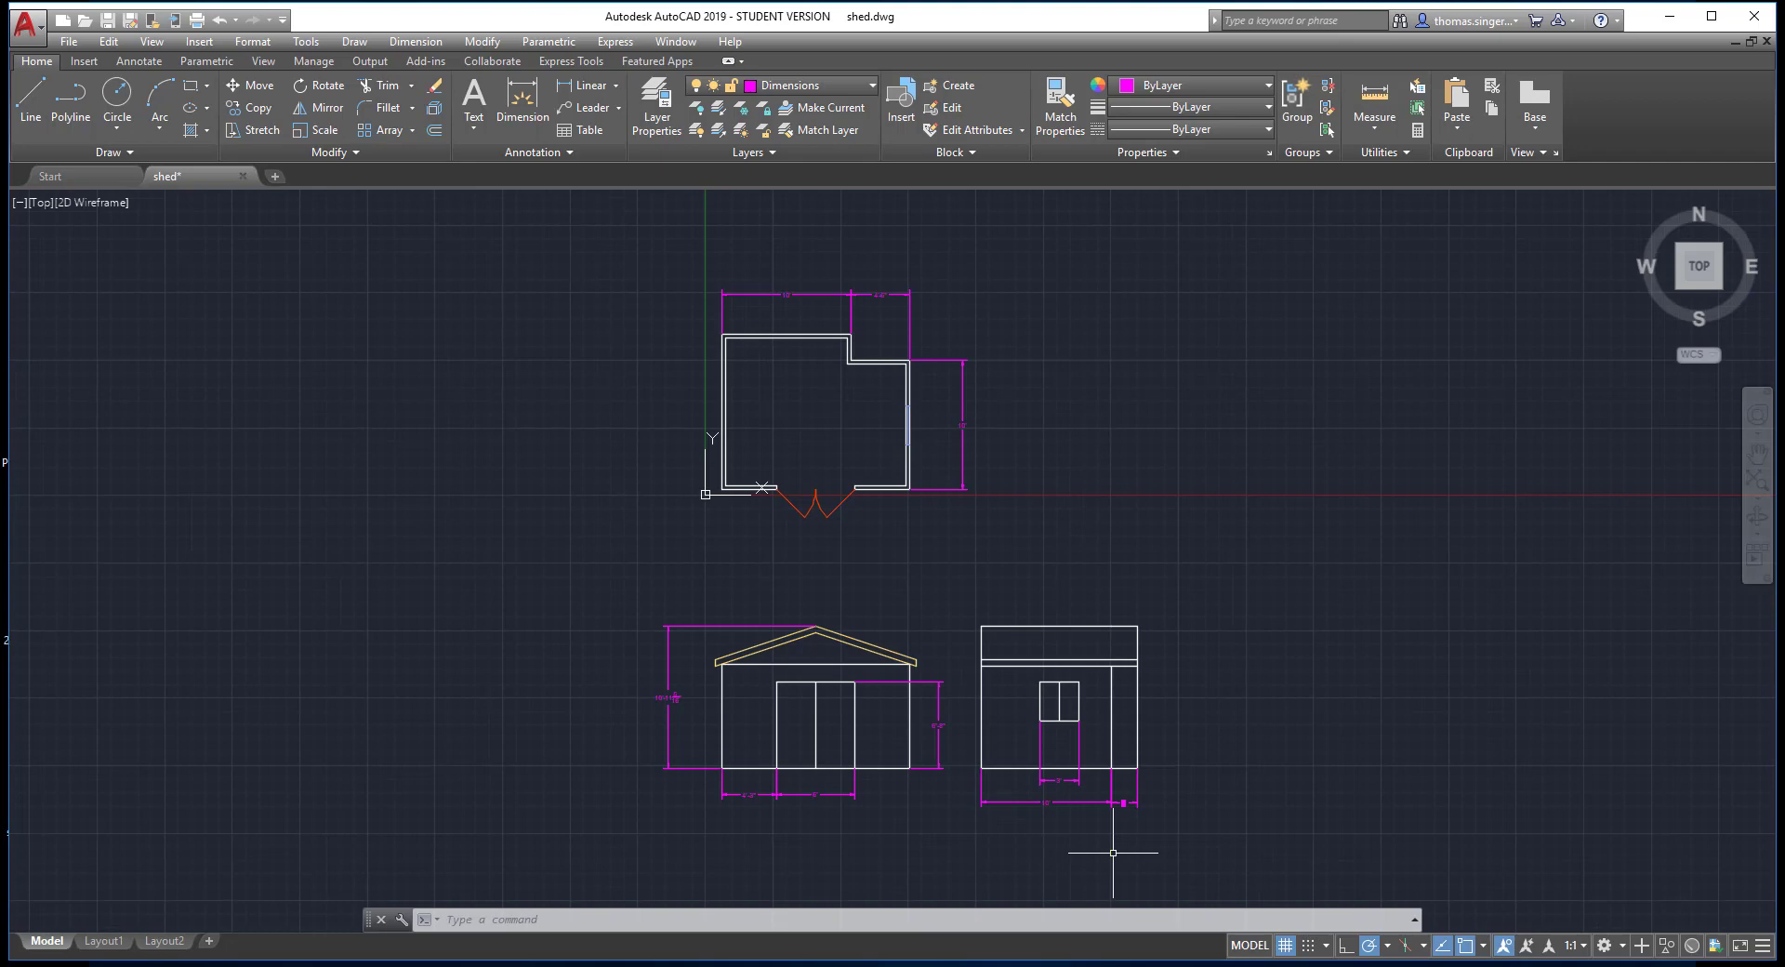
mouse_move(109, 945)
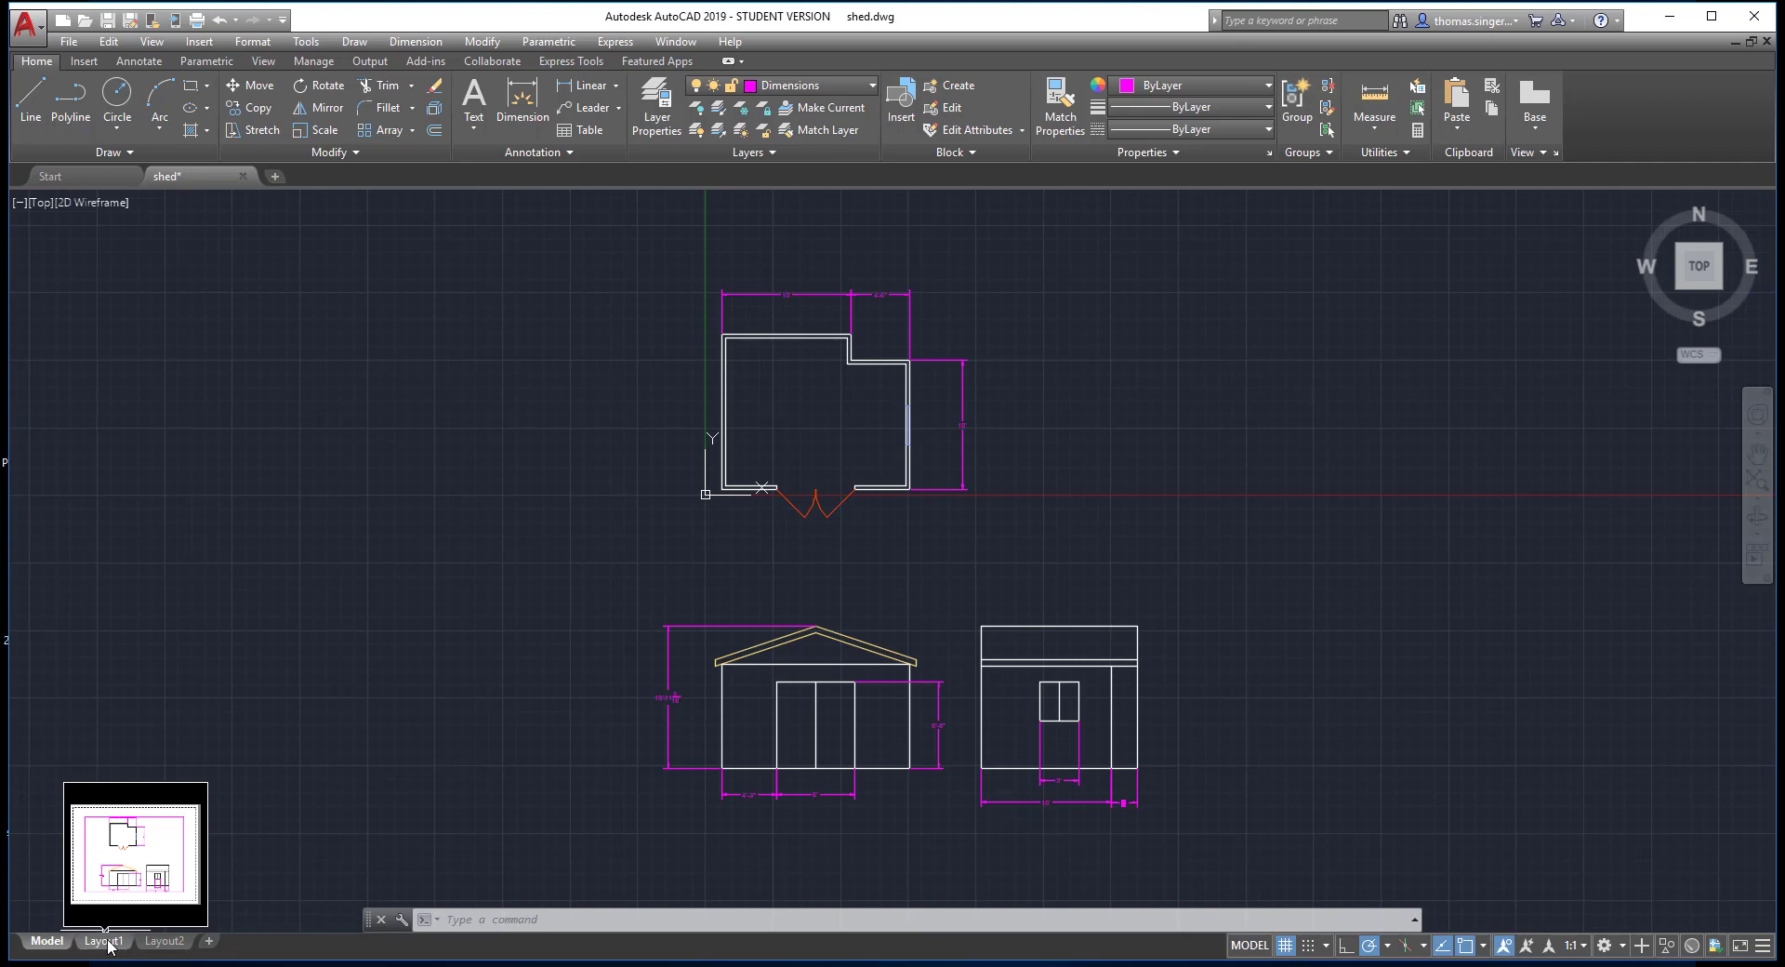
mouse_move(168, 949)
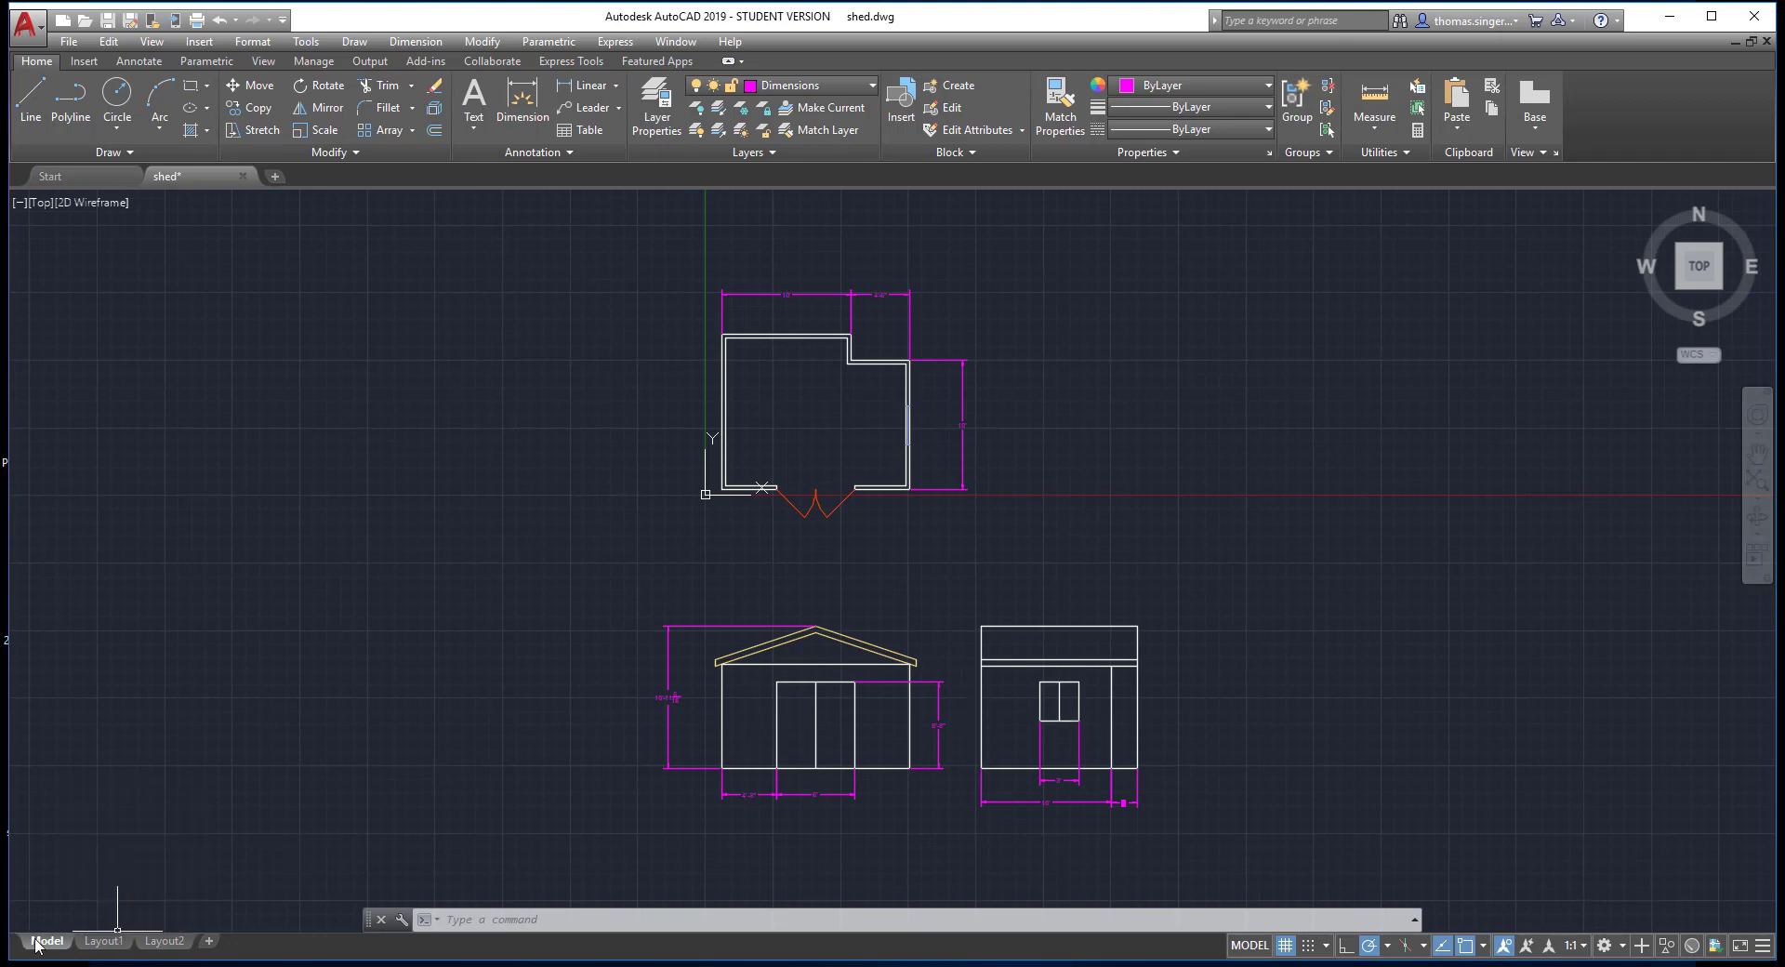
Review the drafting standard defaults for new drawing views and accept them.
right_click(171, 943)
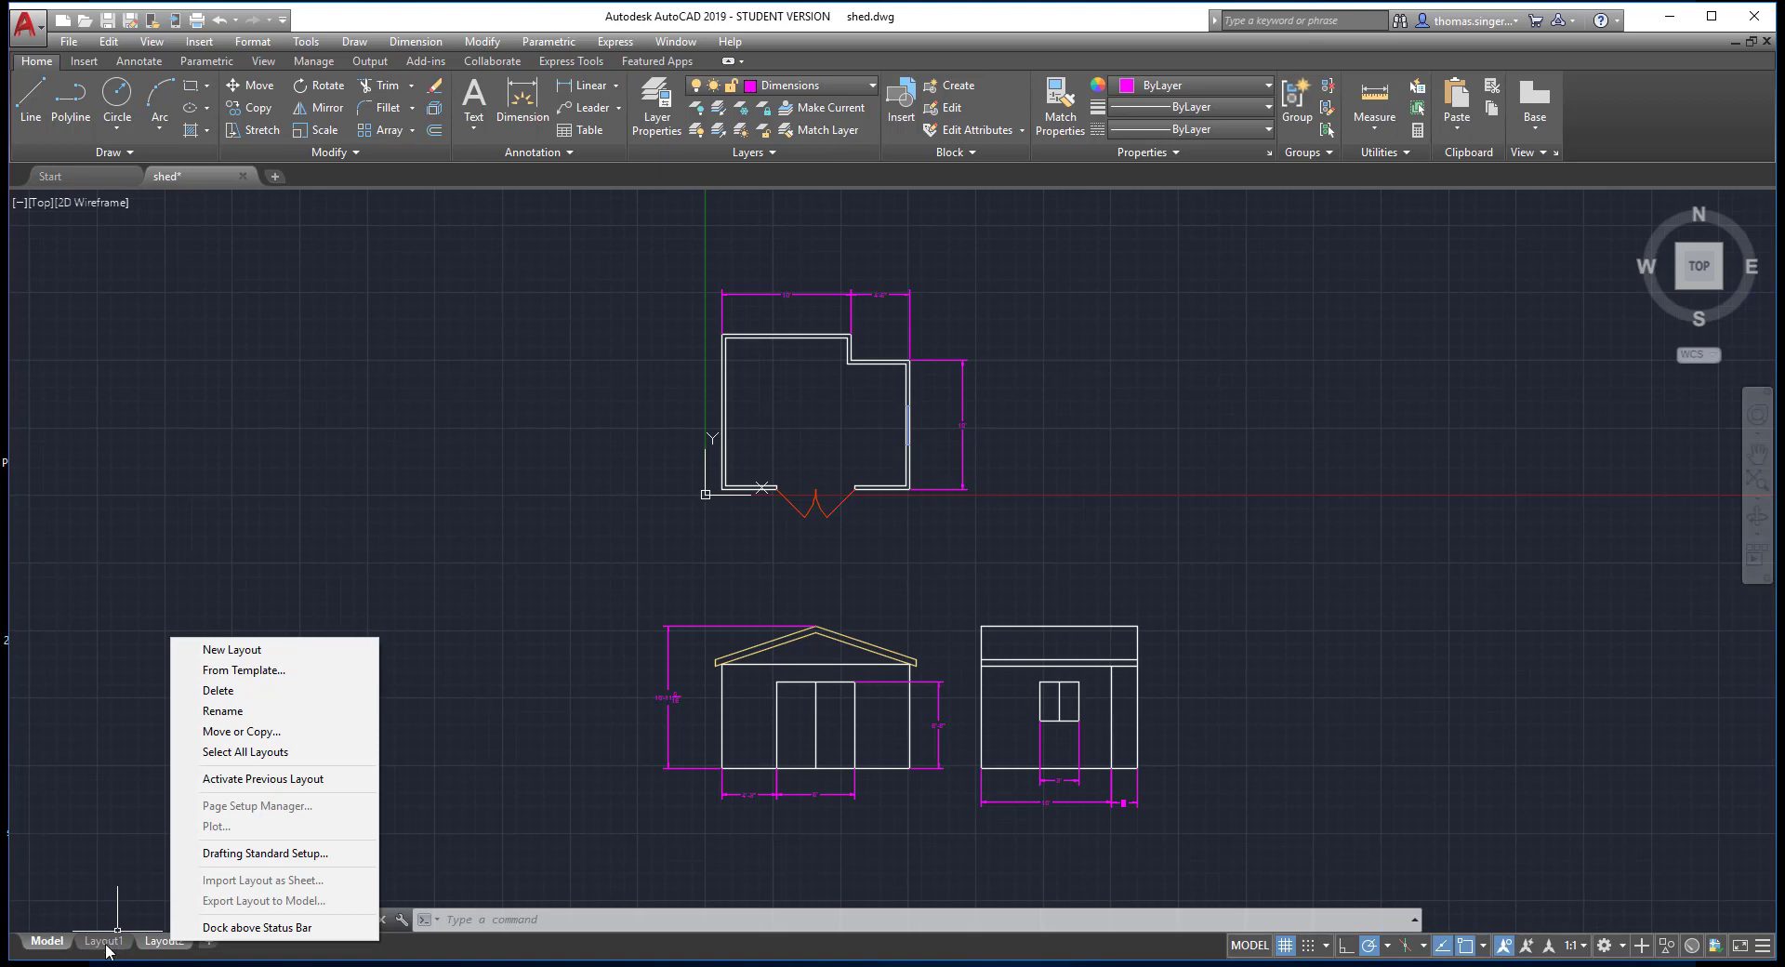
left_click(291, 853)
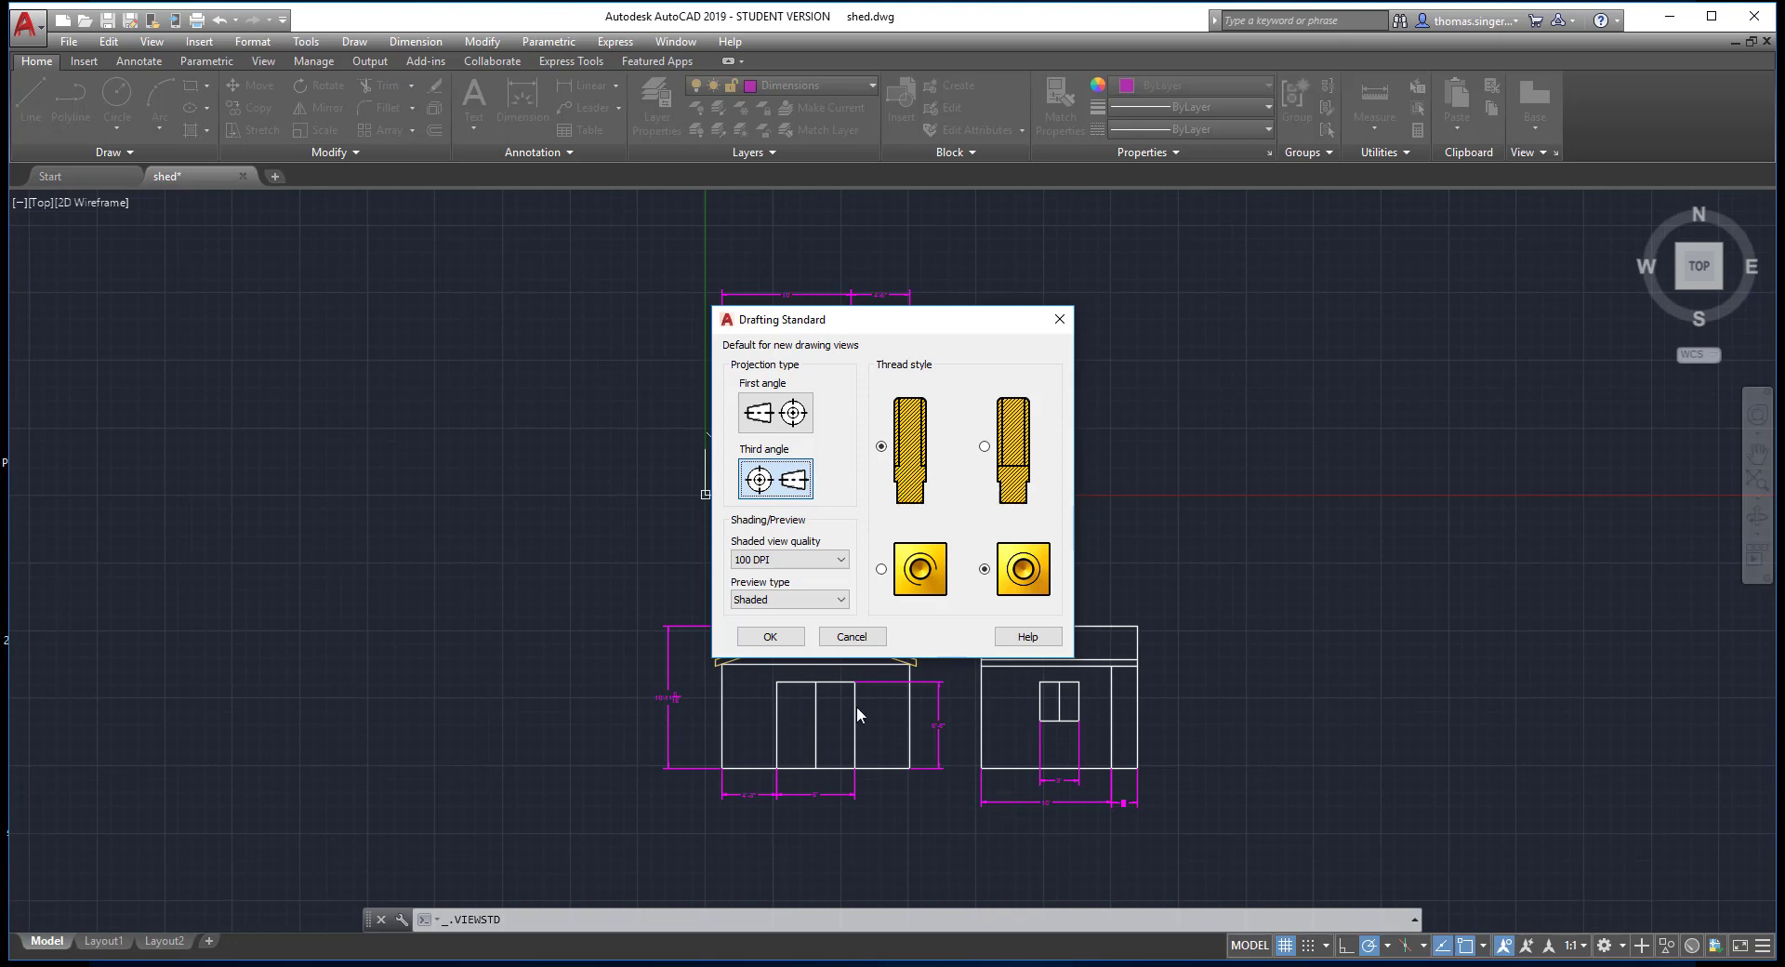
left_click(768, 638)
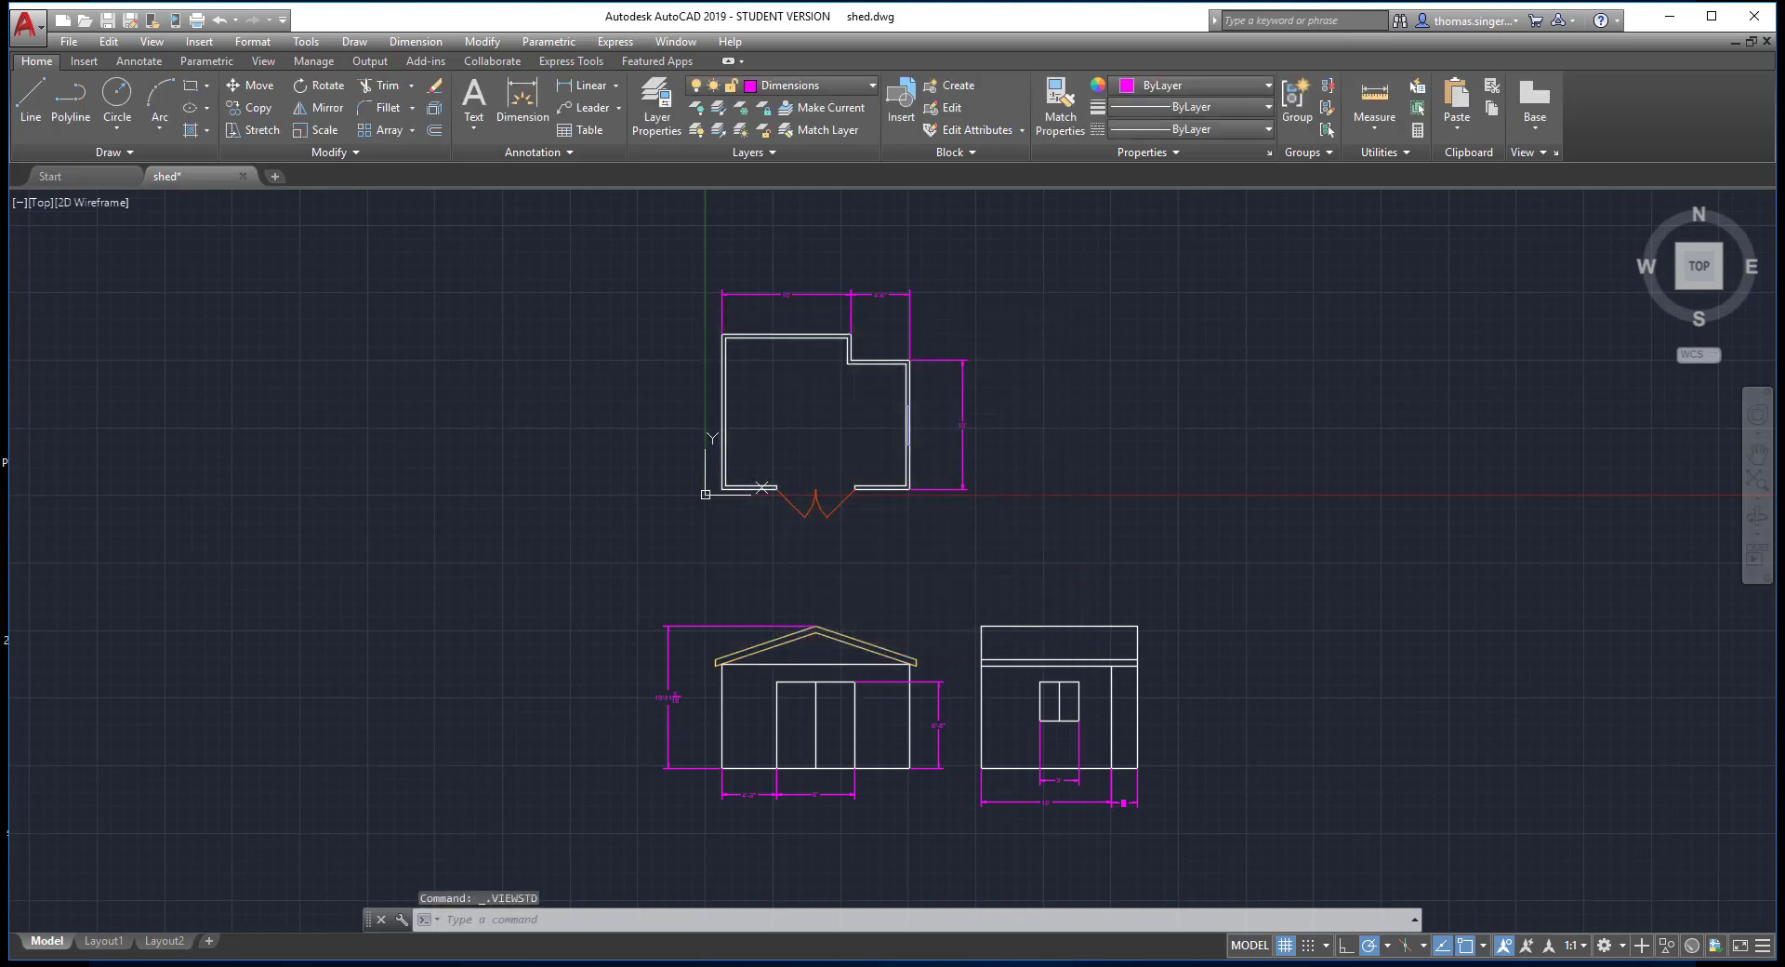
right_click(161, 941)
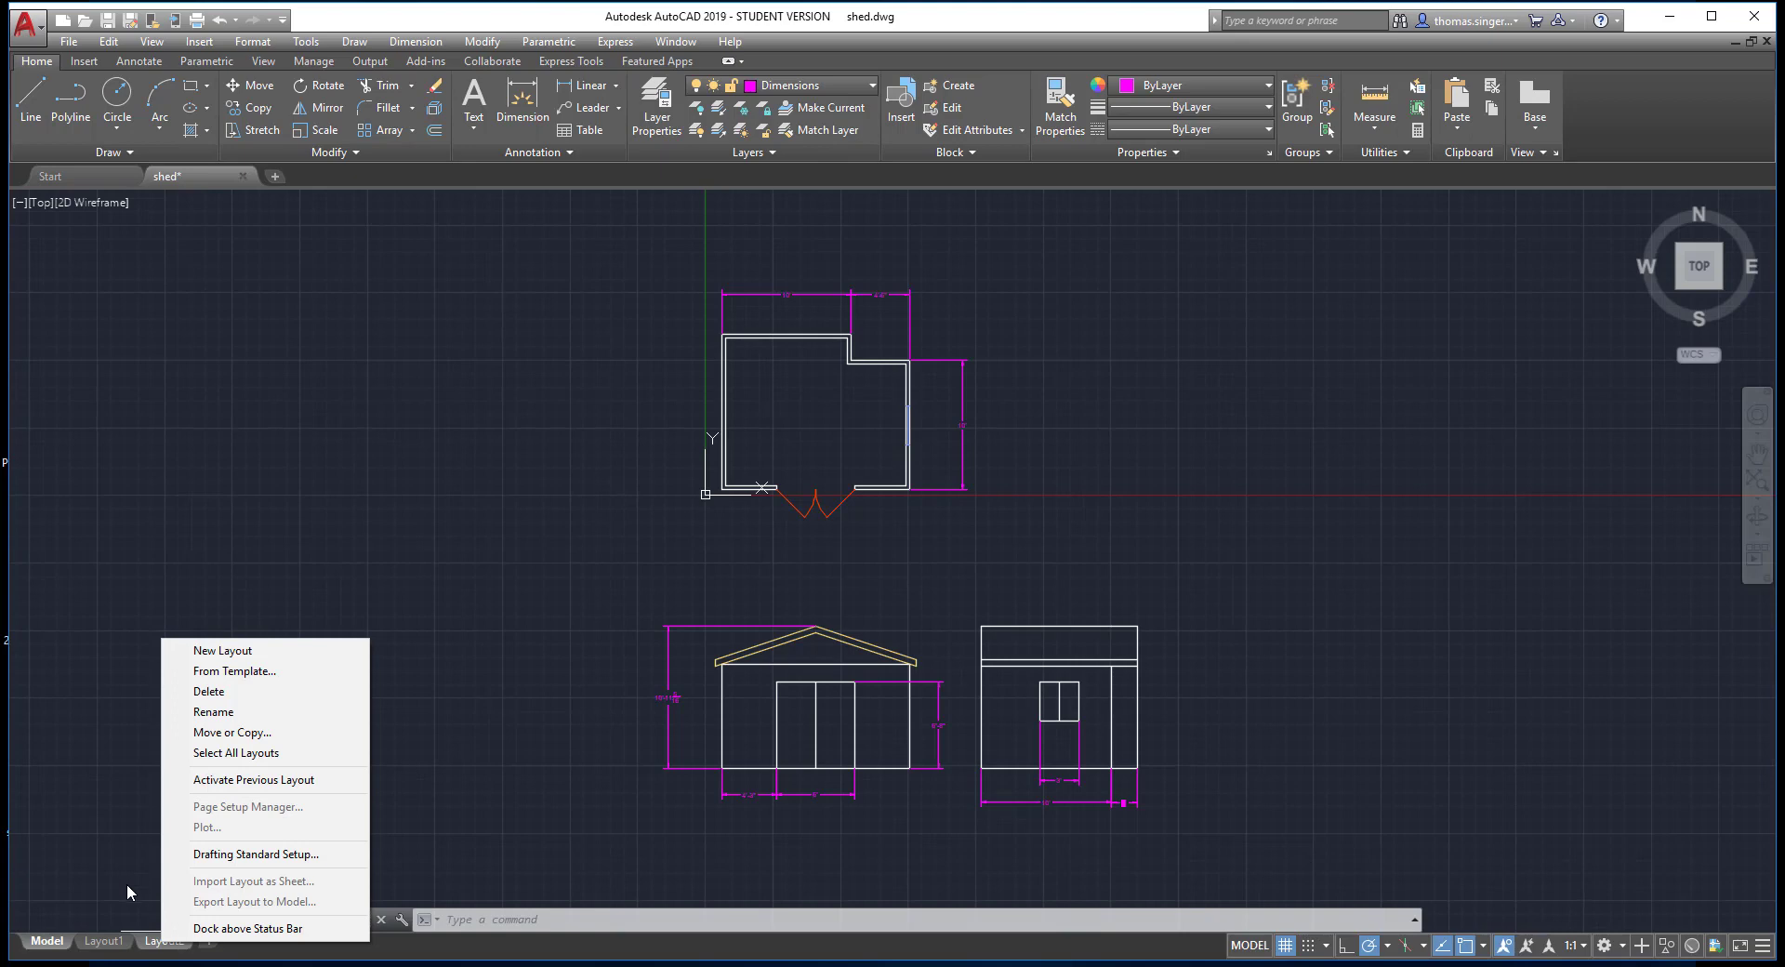
left_click(152, 941)
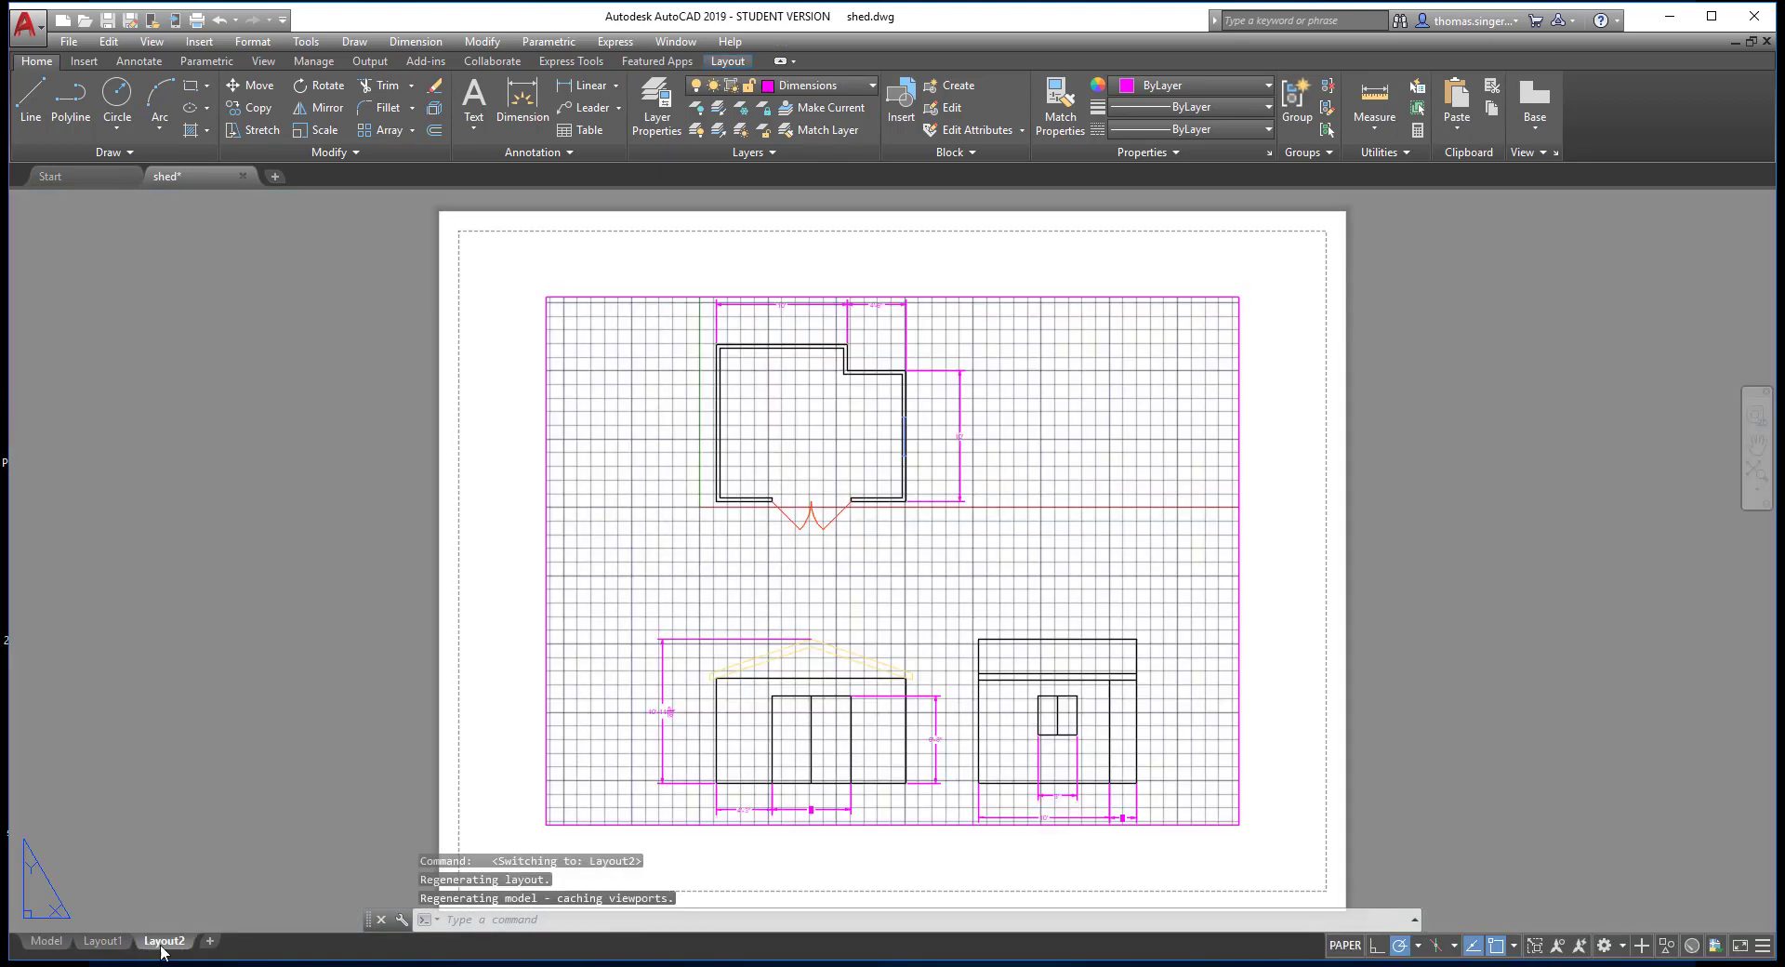
right_click(167, 942)
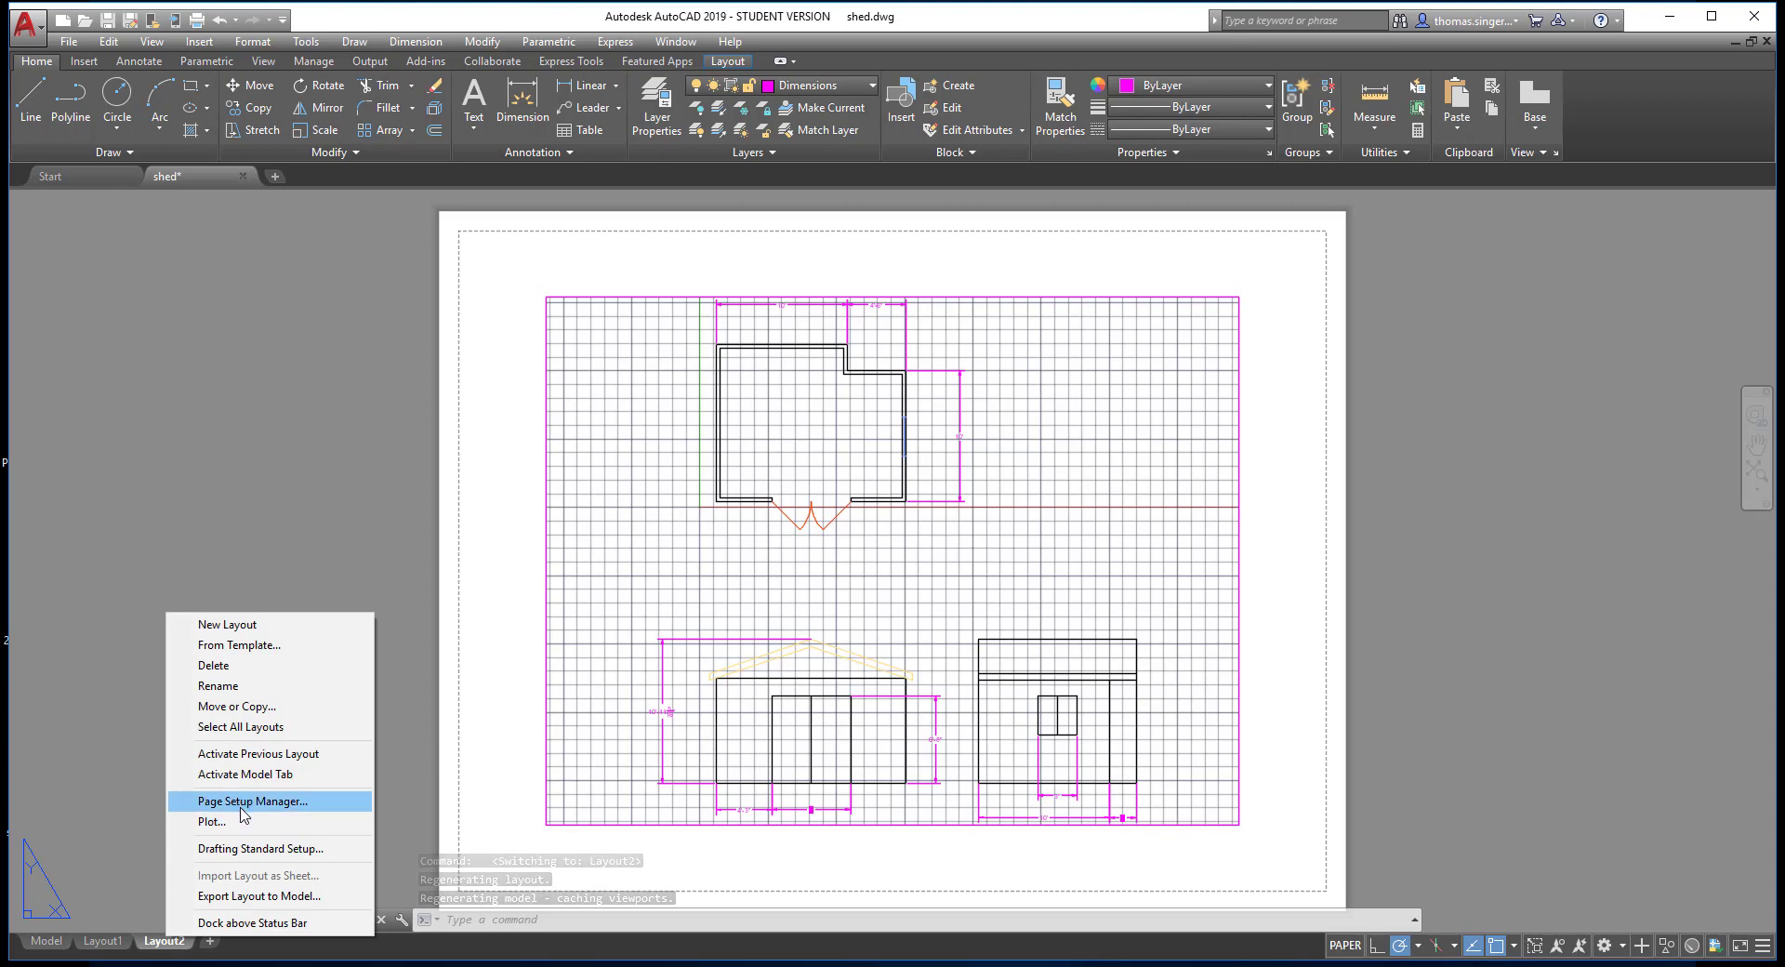
right_click(100, 942)
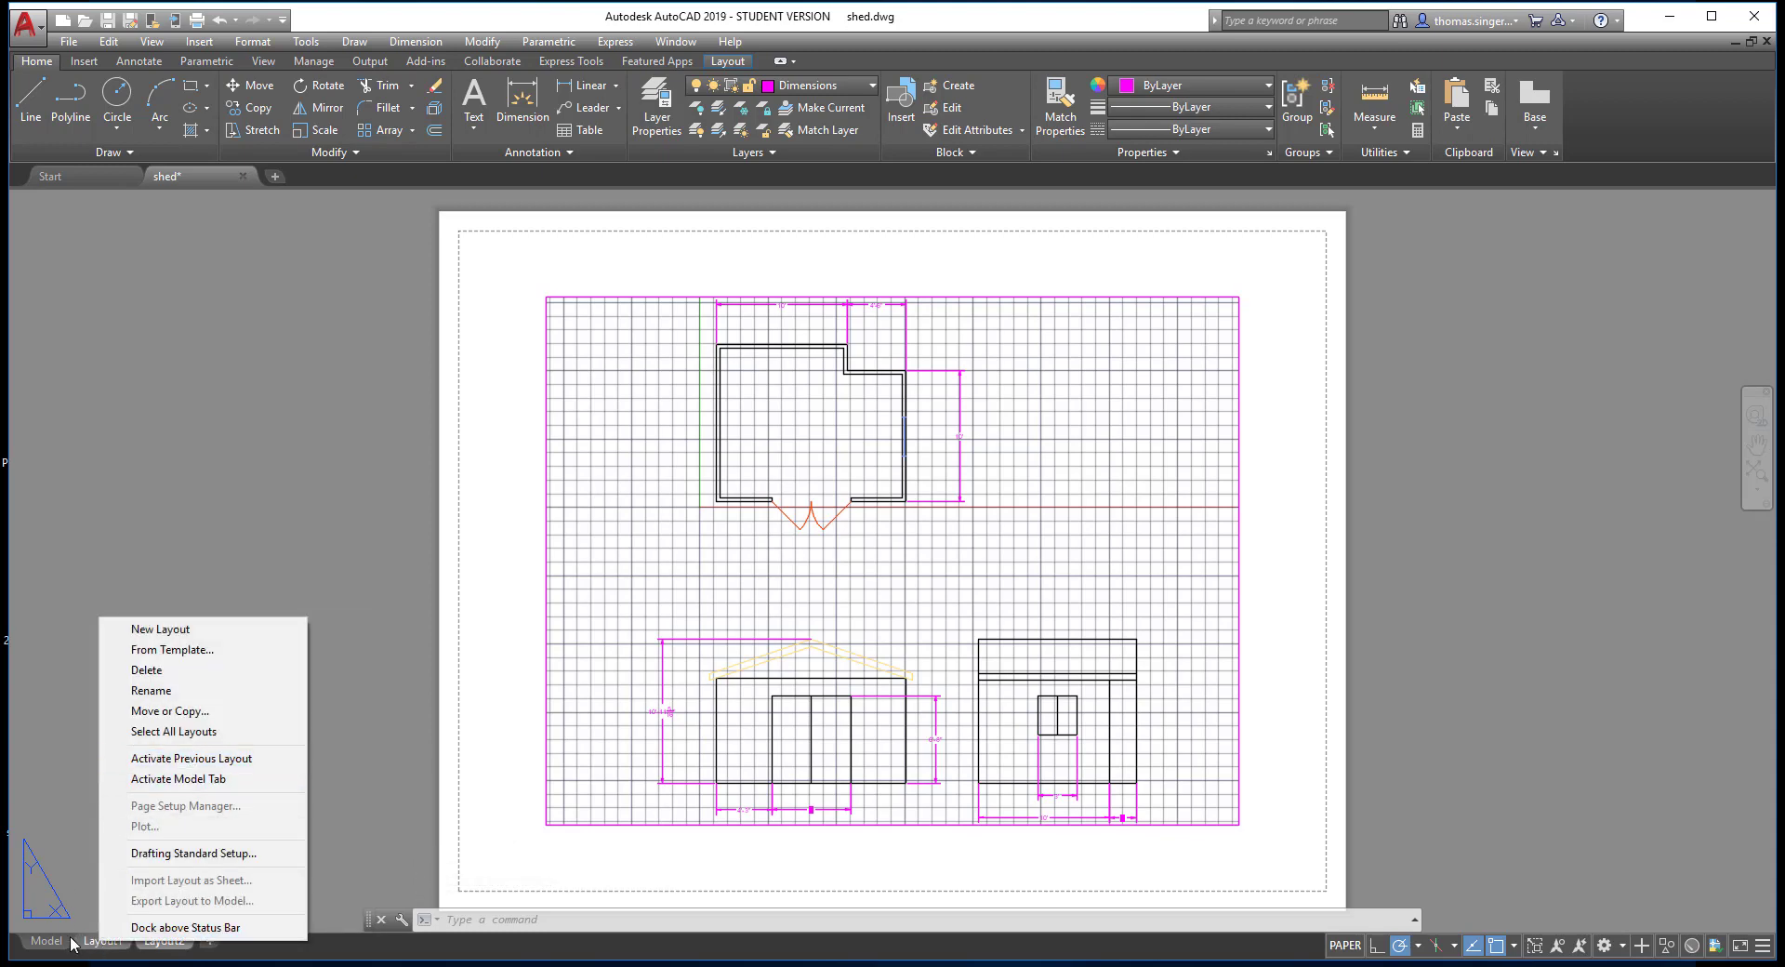
left_click(354, 698)
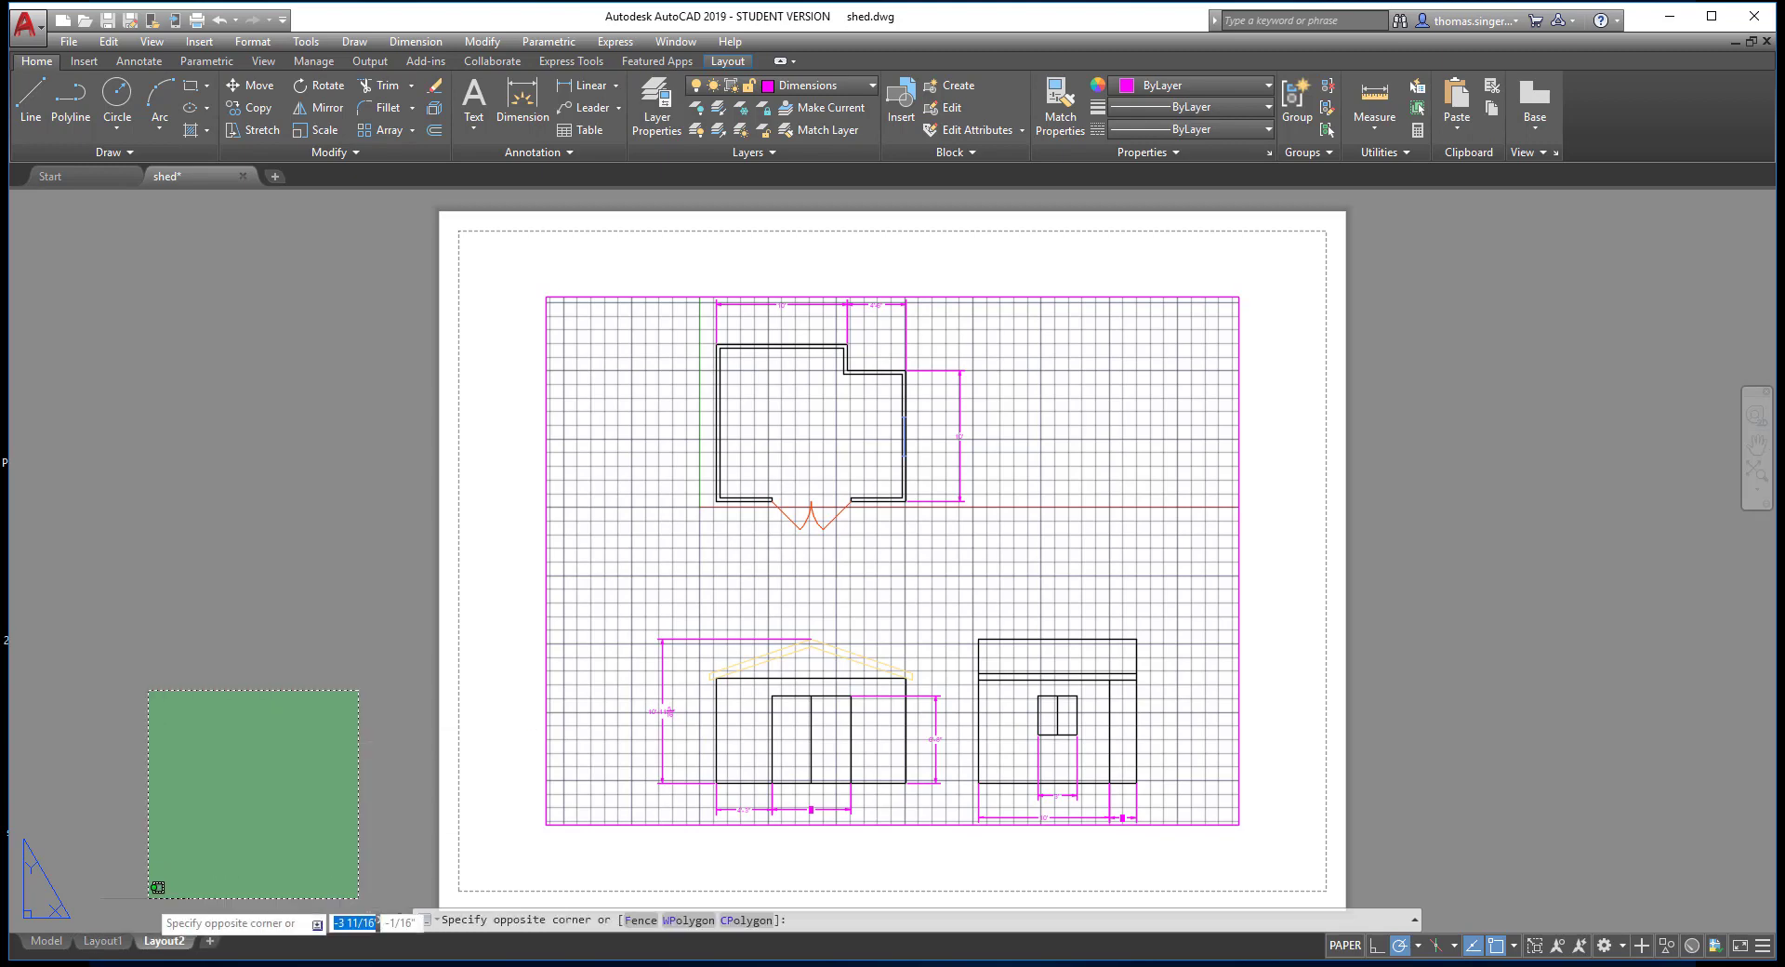
Switch to the Layout1 sheet.
left_click(101, 941)
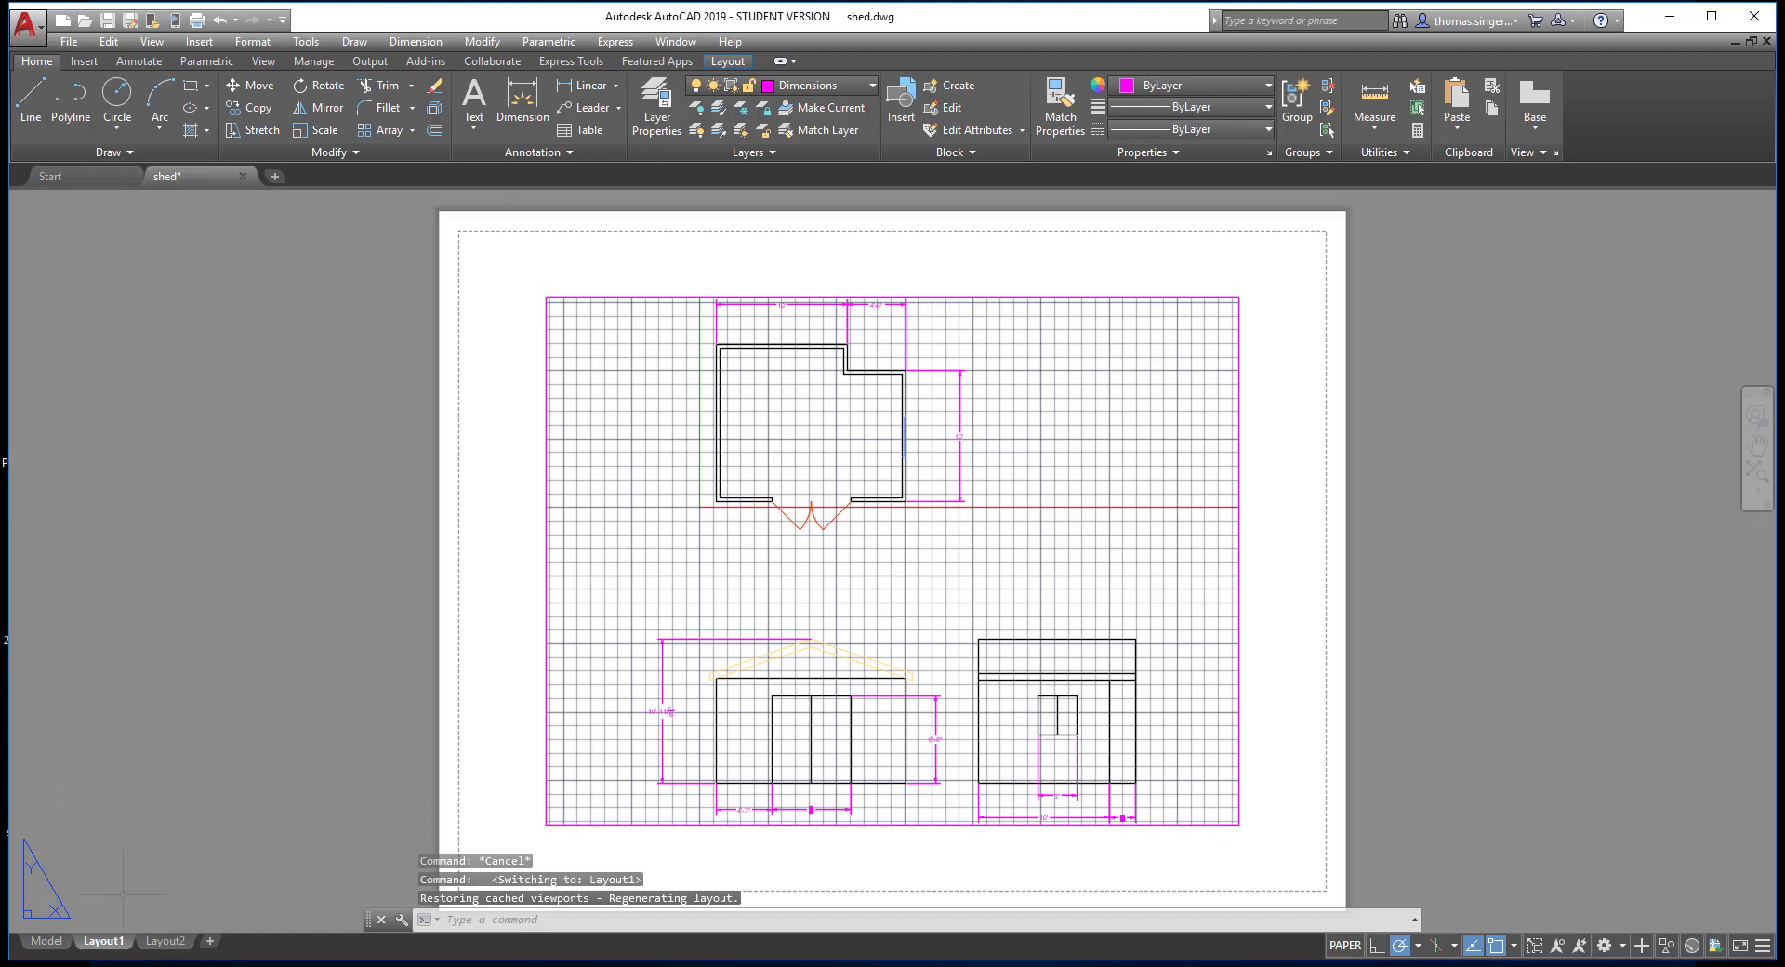
left_click(106, 928)
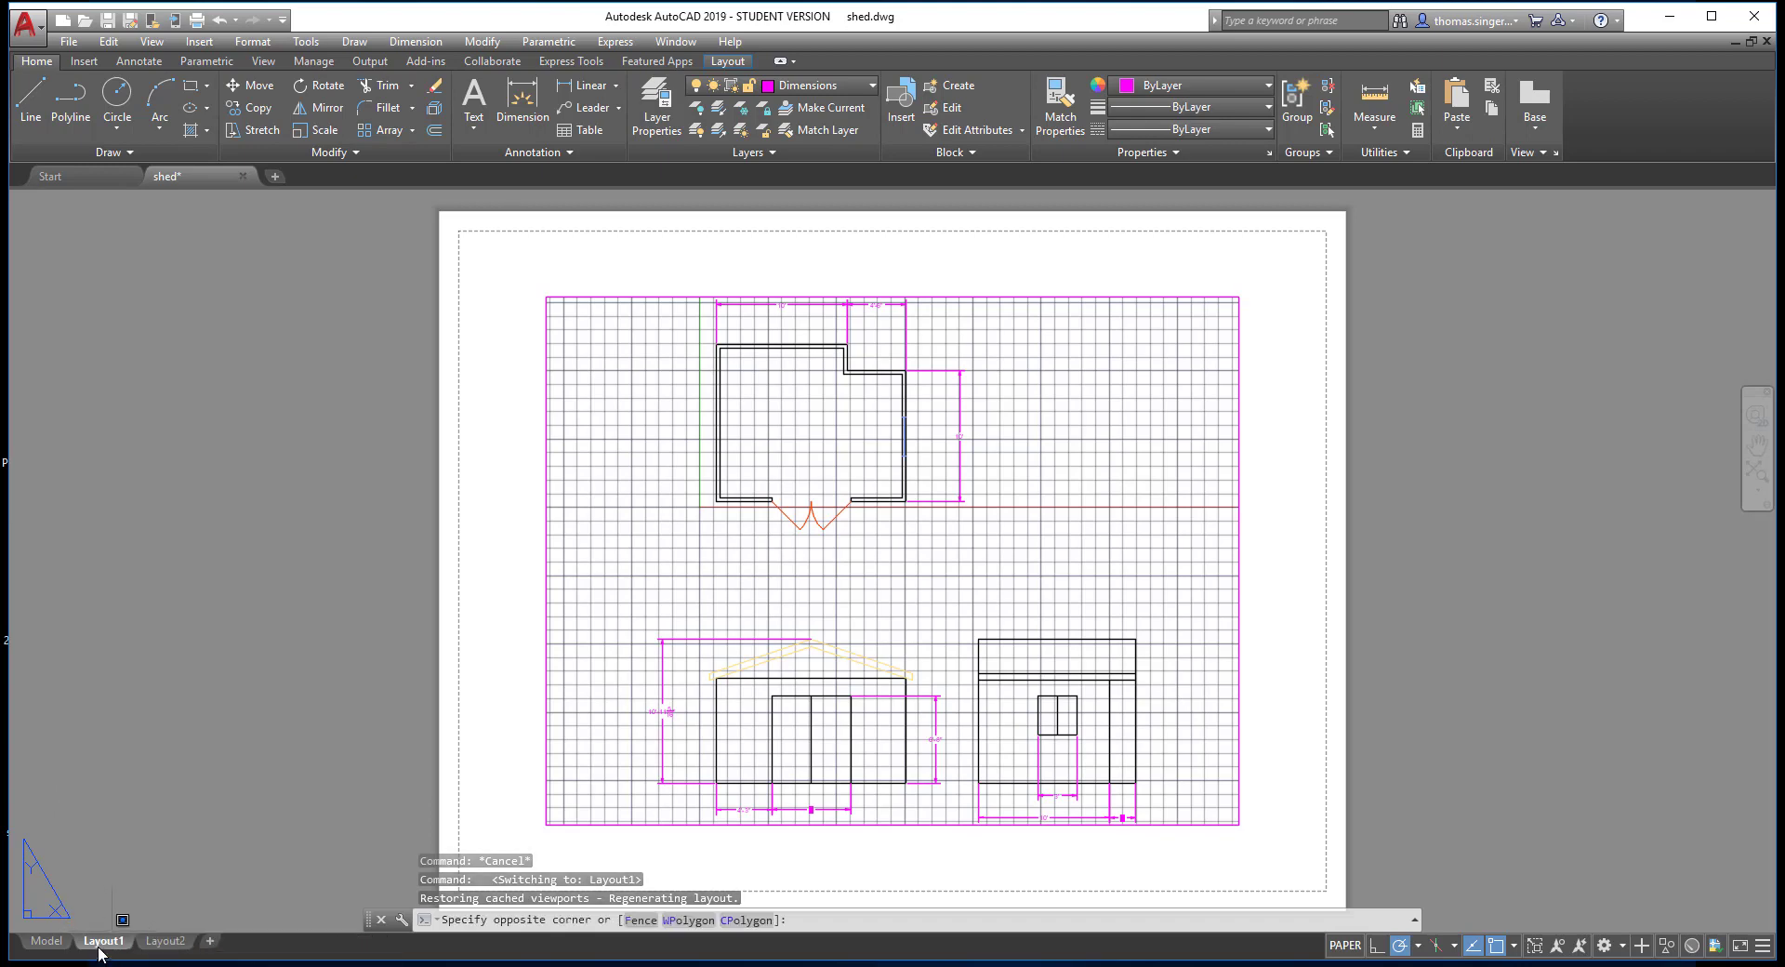
key("Escape")
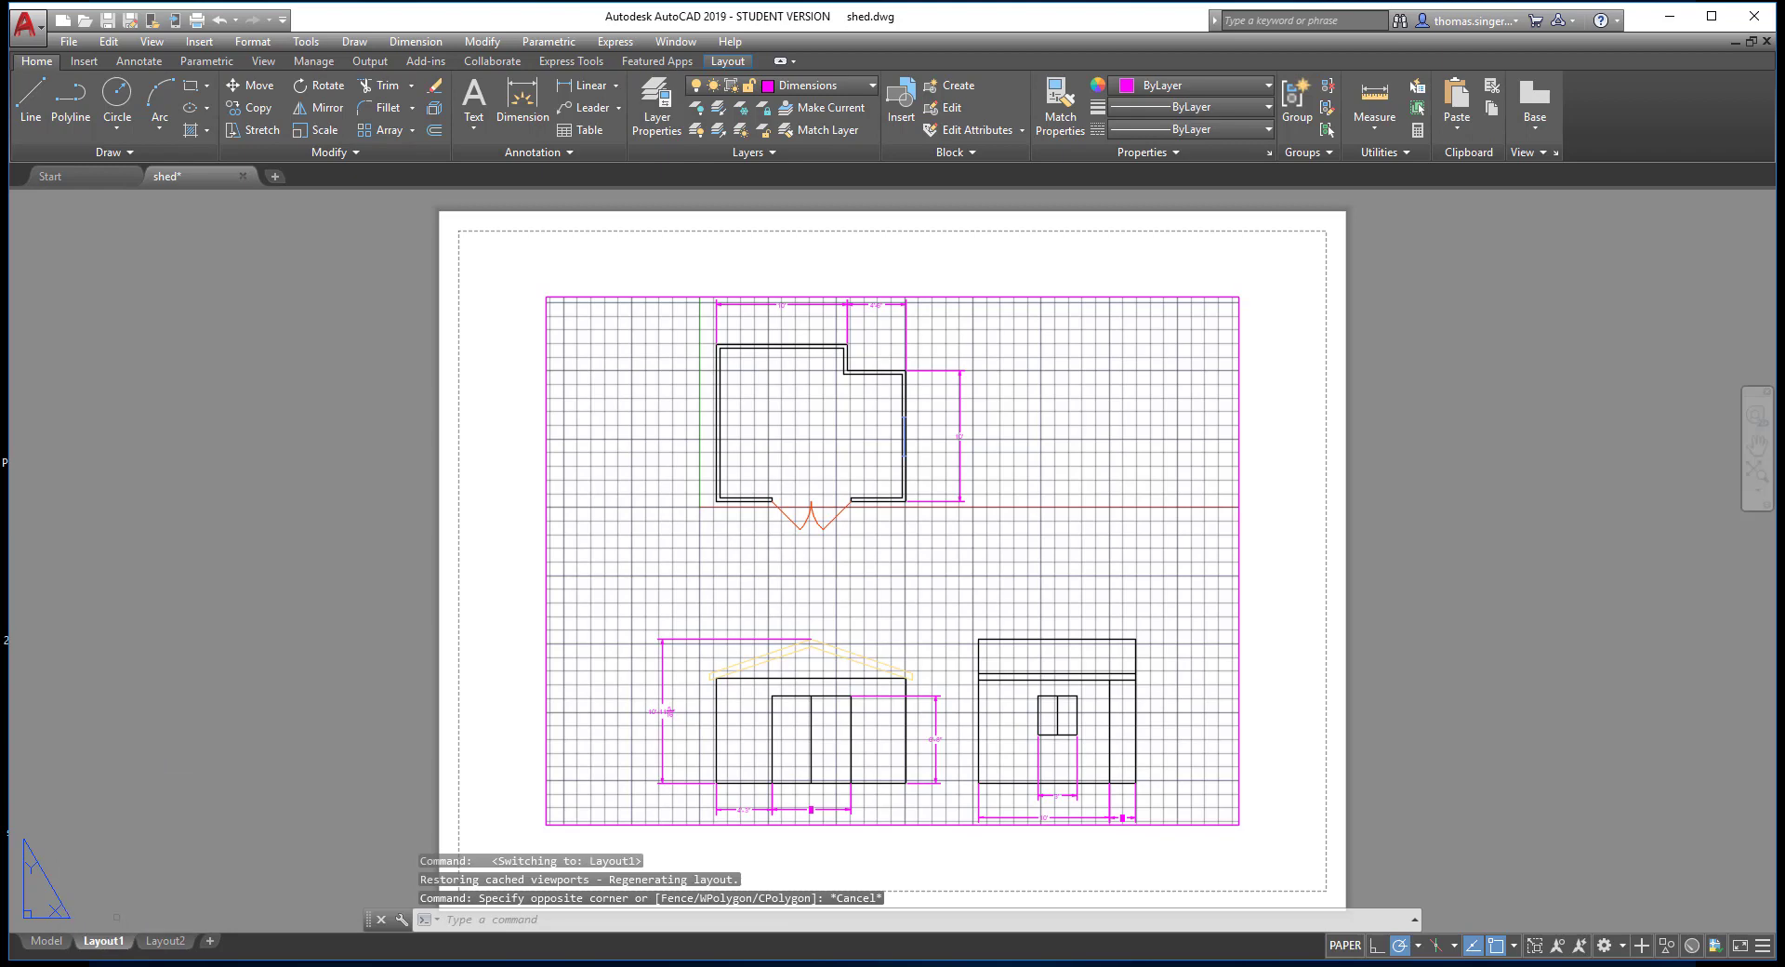
left_click(107, 930)
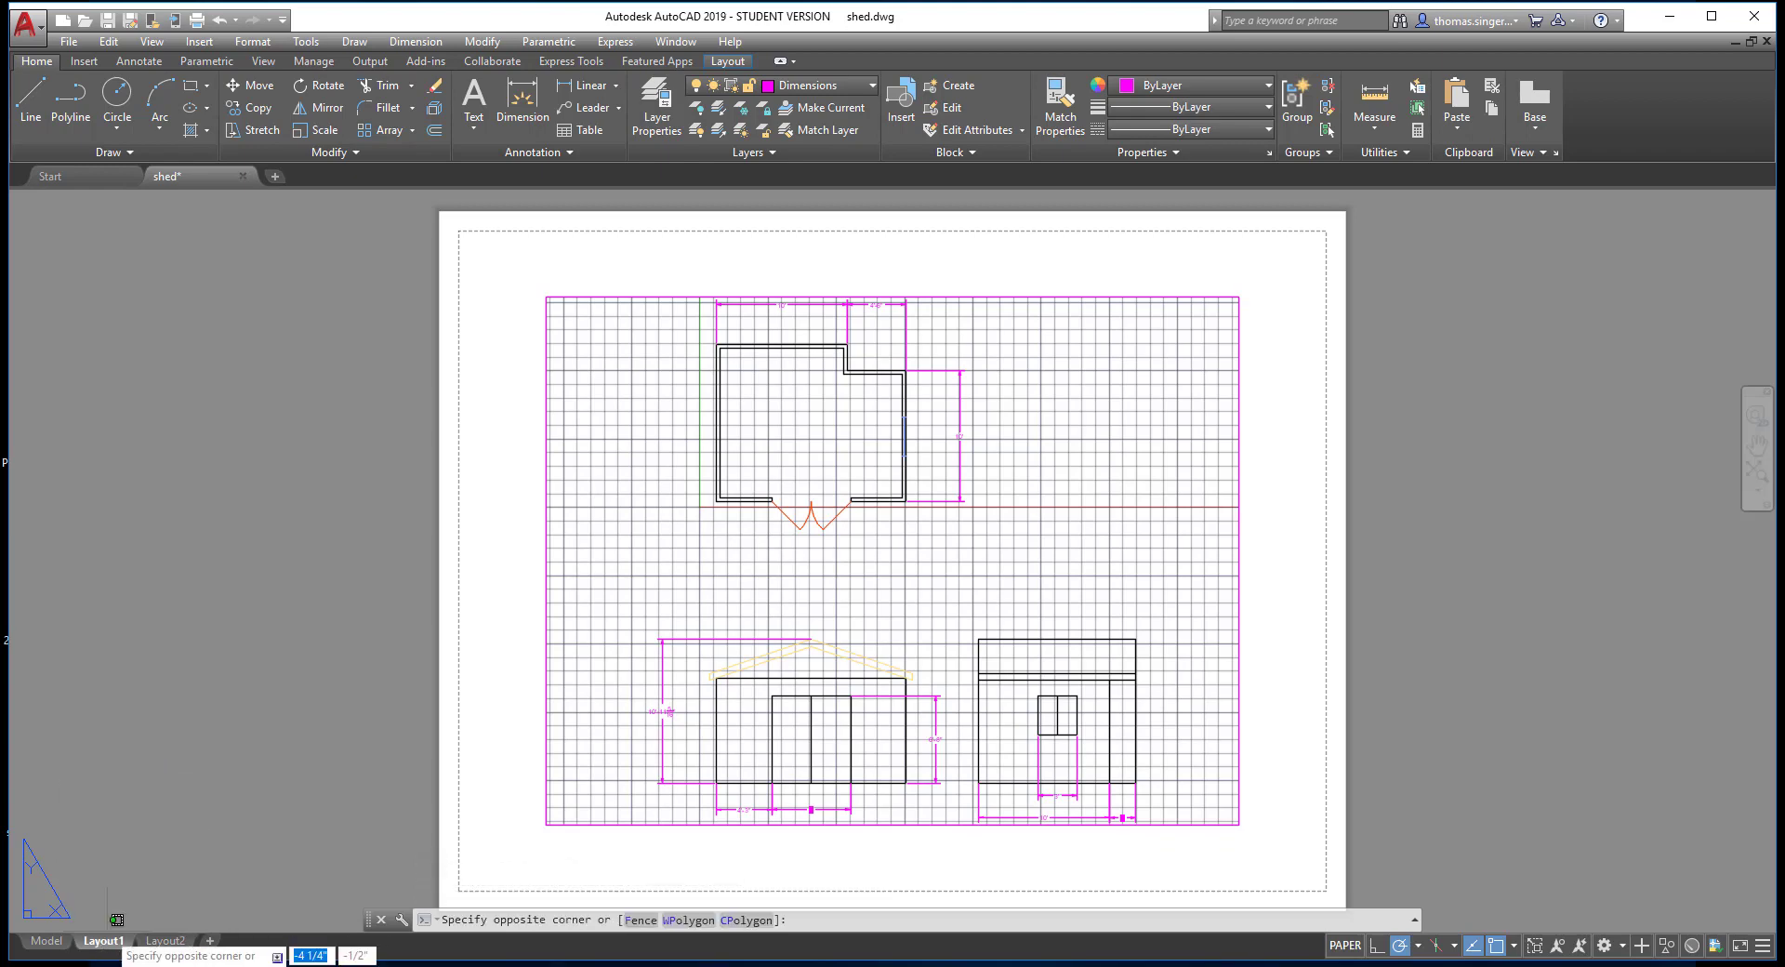
key("Escape")
Modify Layout1's page setup to use the AutoCAD PDF (High Quality Print).pc3 plotter and accept its PDF options.
right_click(99, 944)
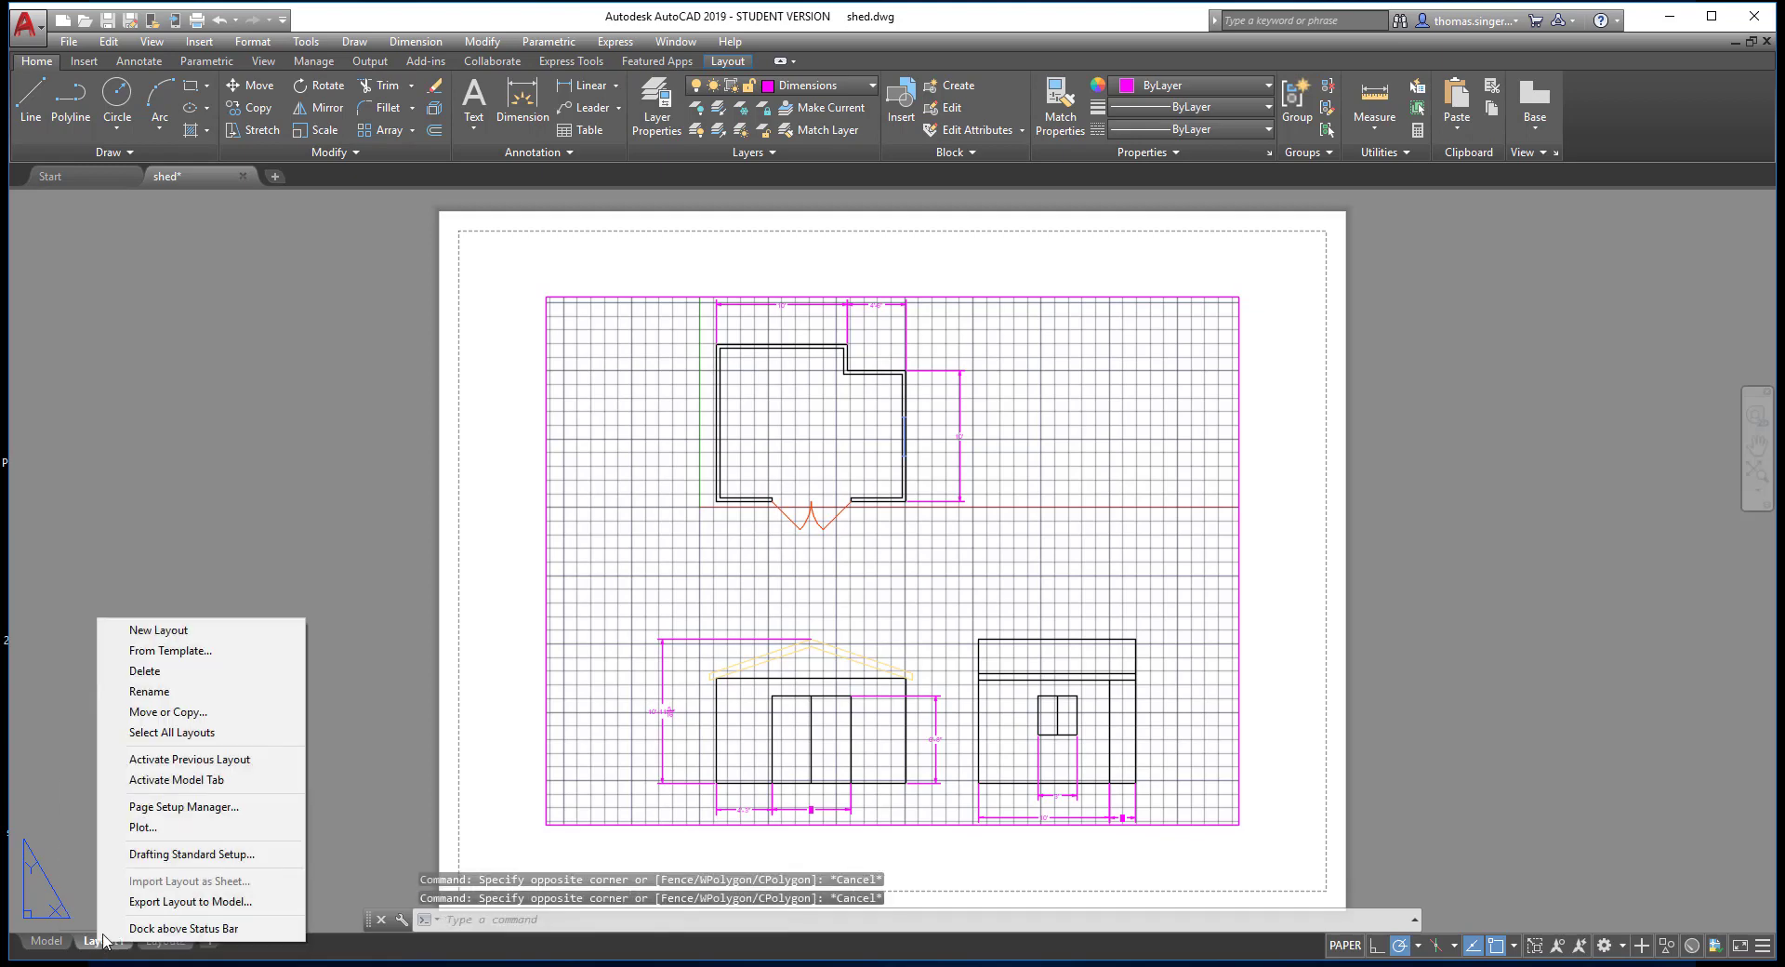
left_click(198, 811)
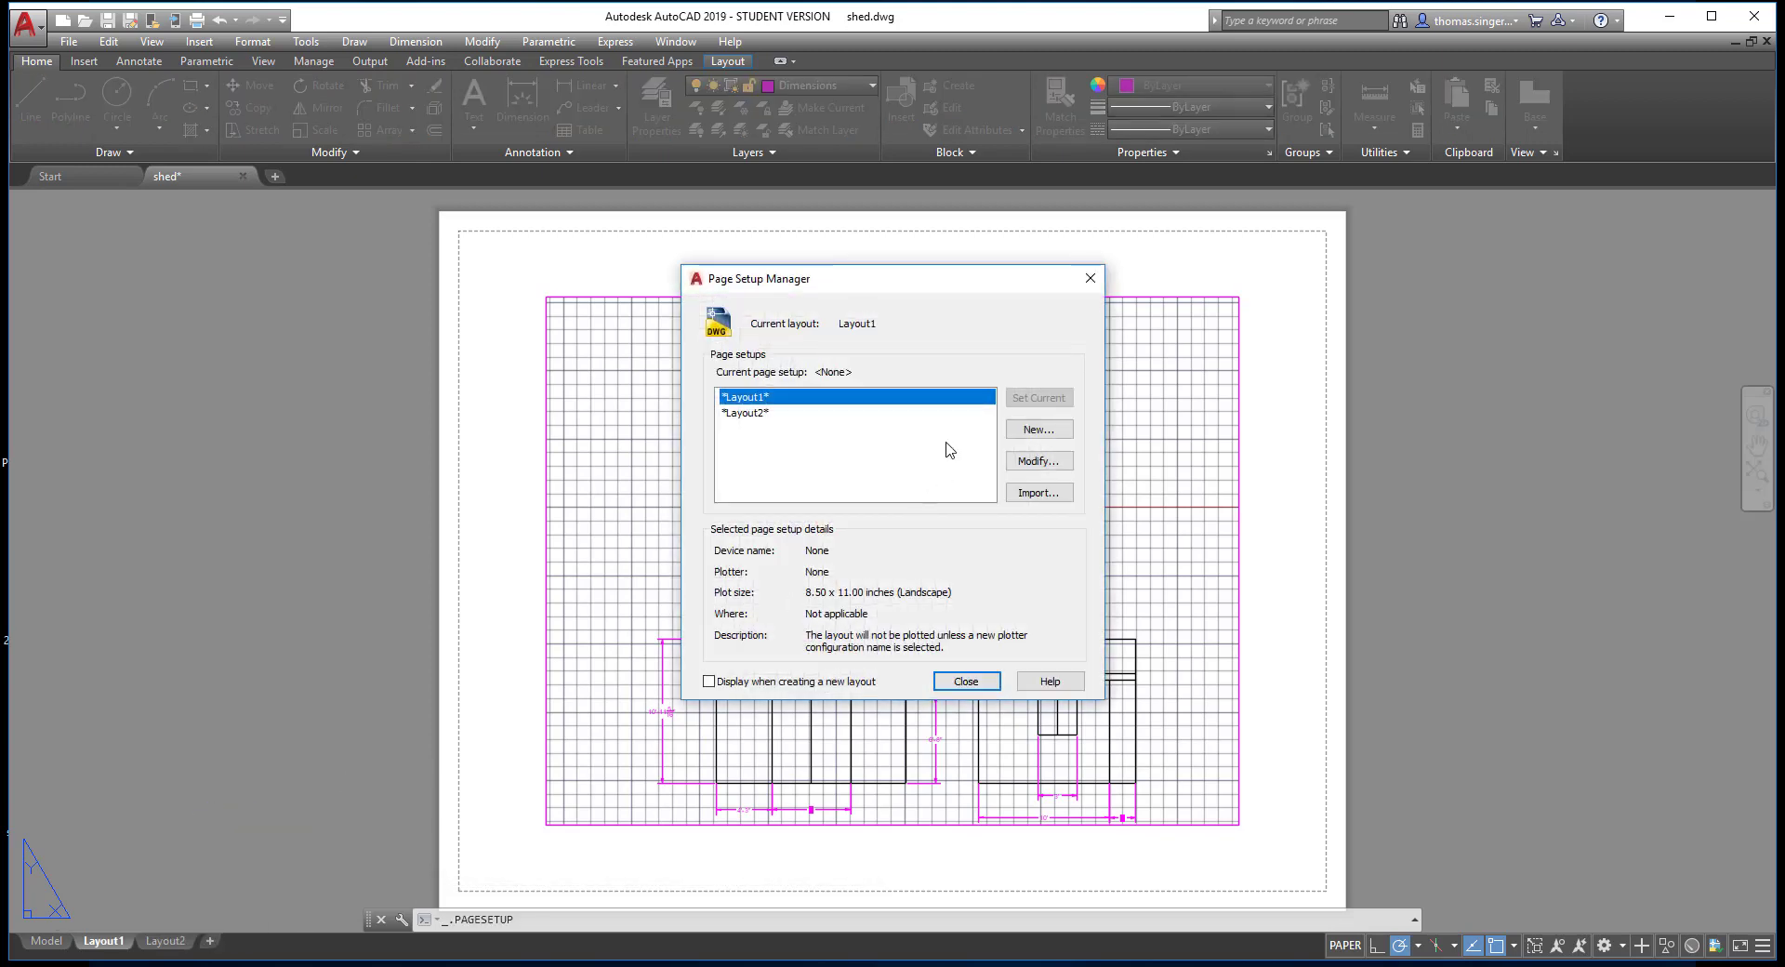
left_click_drag(920, 290, 831, 309)
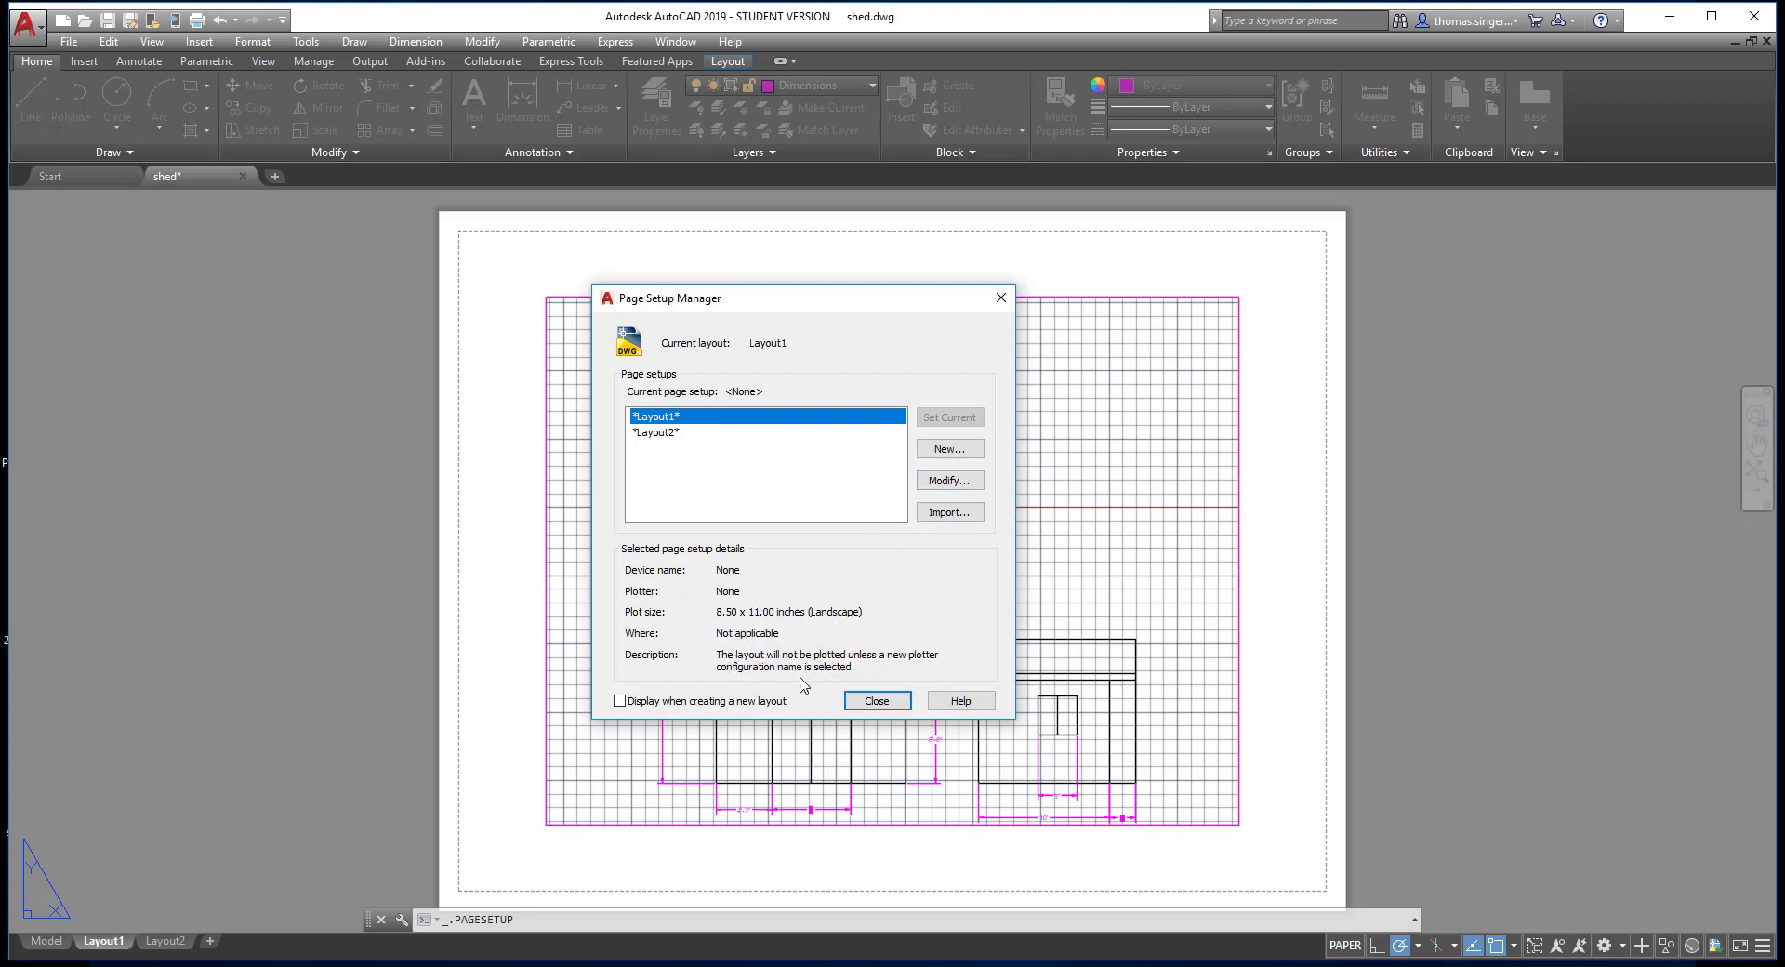
left_click(949, 482)
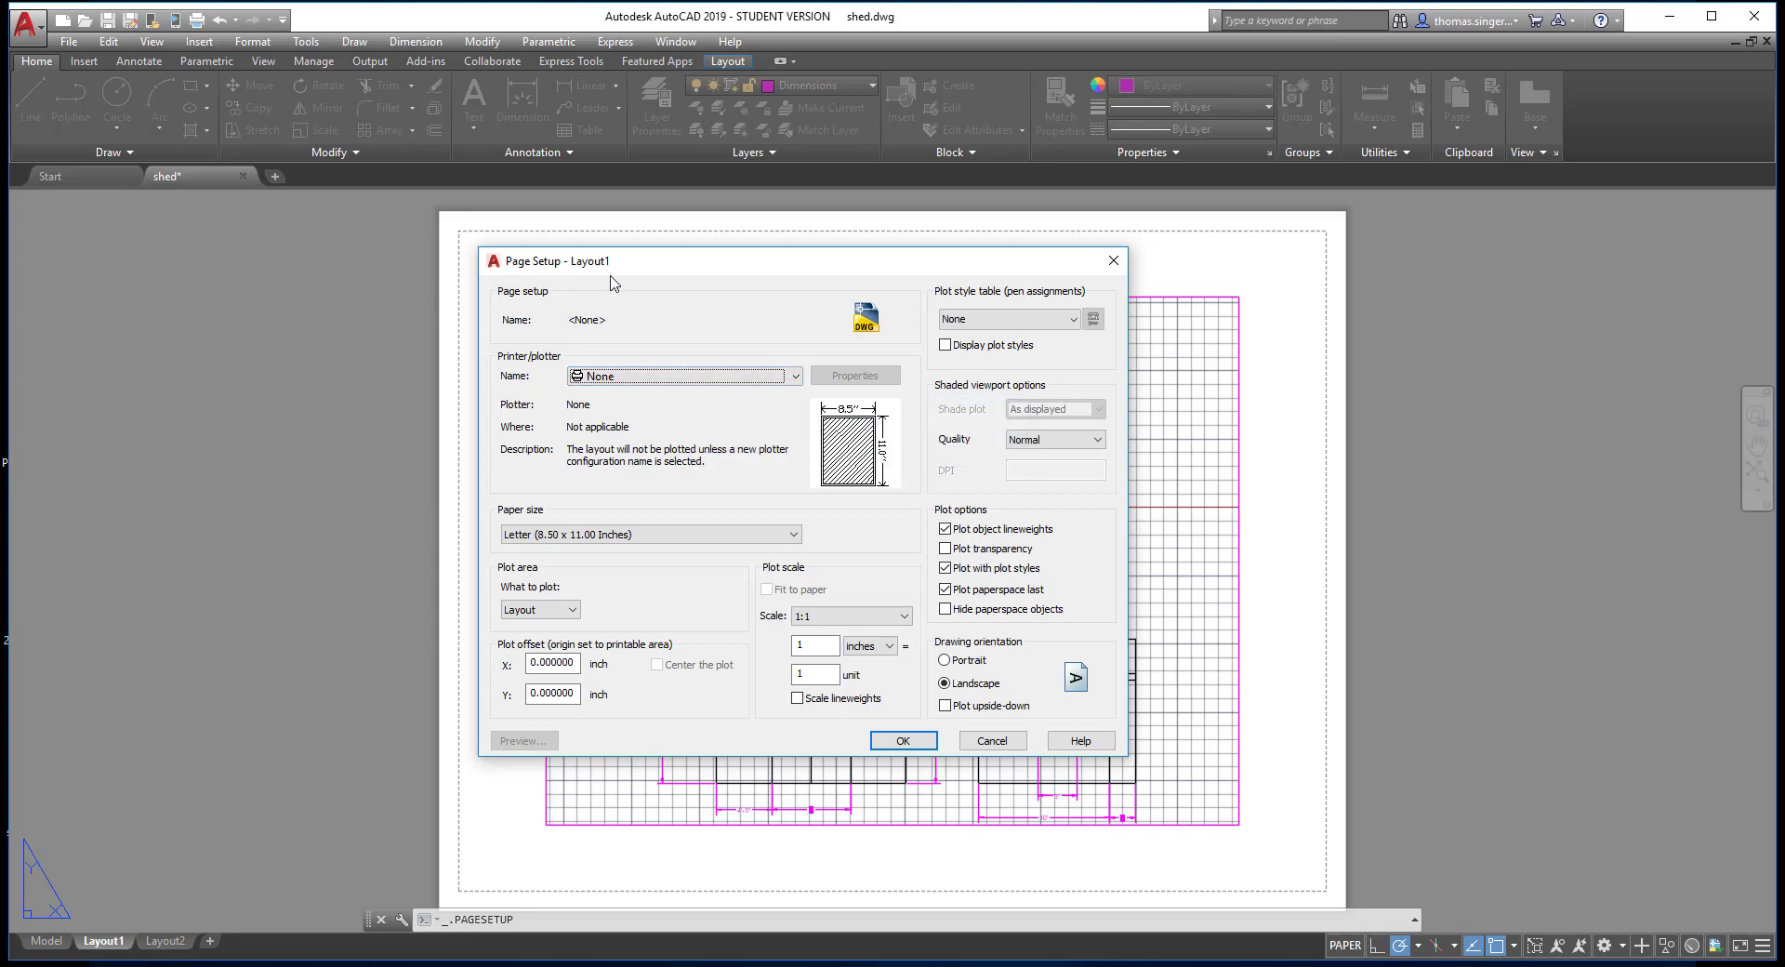
left_click(676, 383)
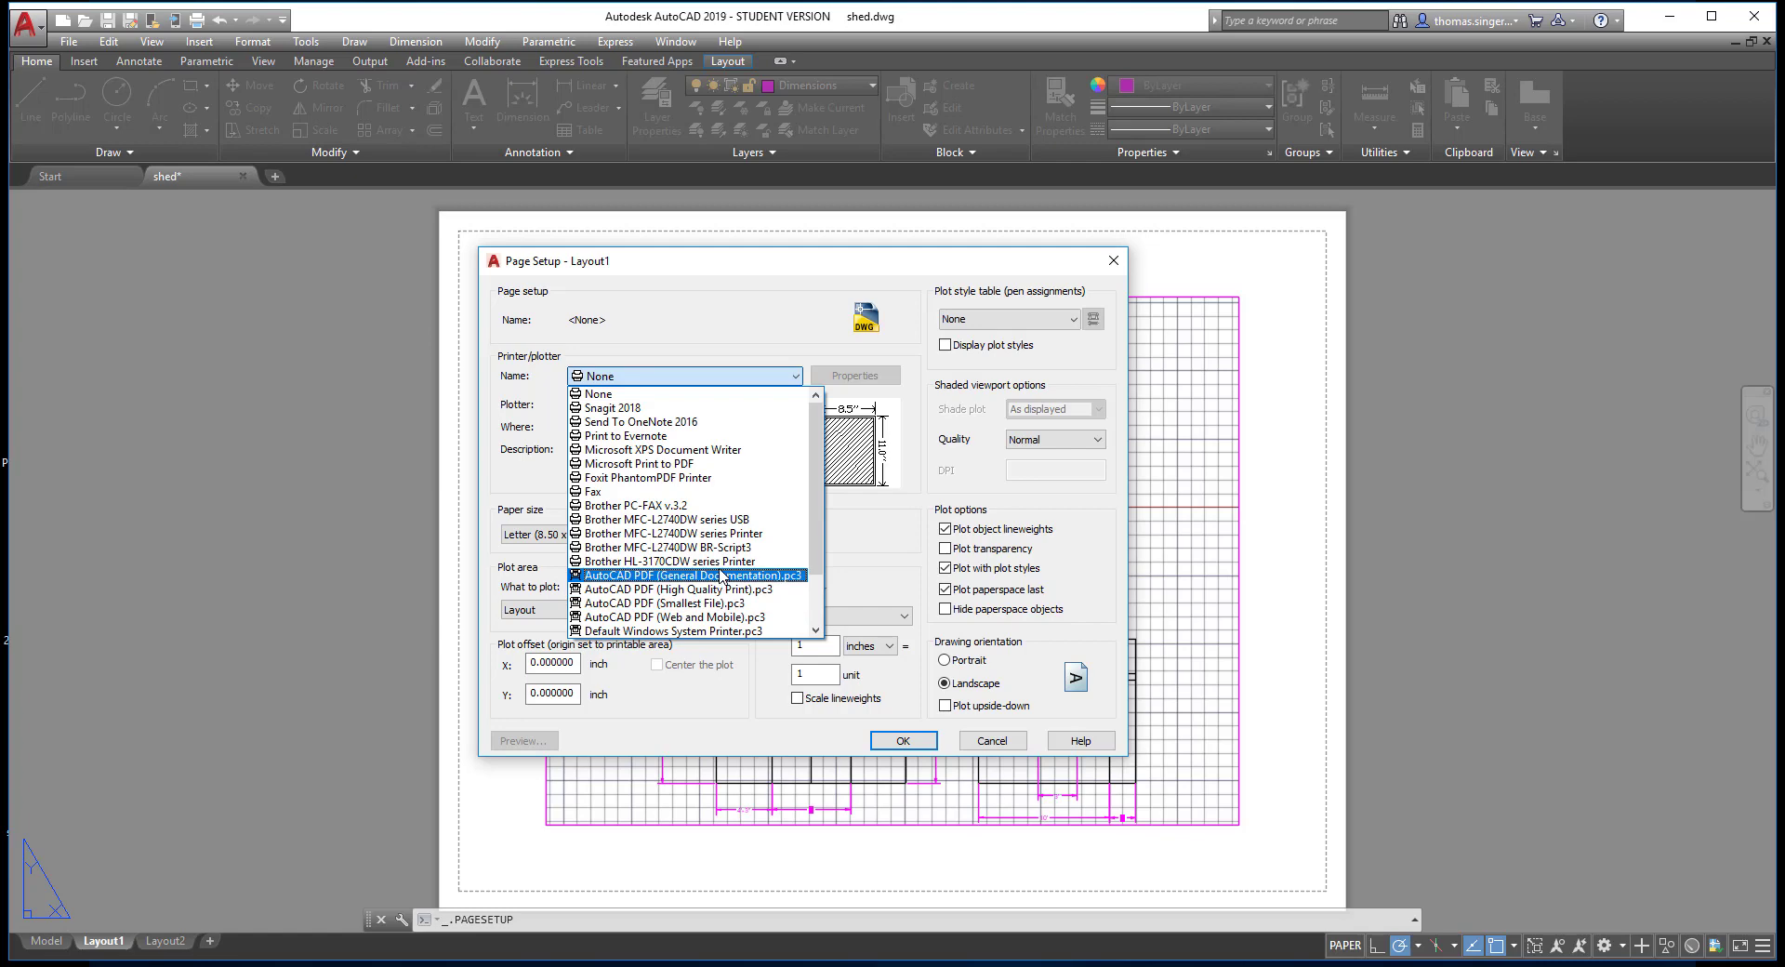
left_click(678, 590)
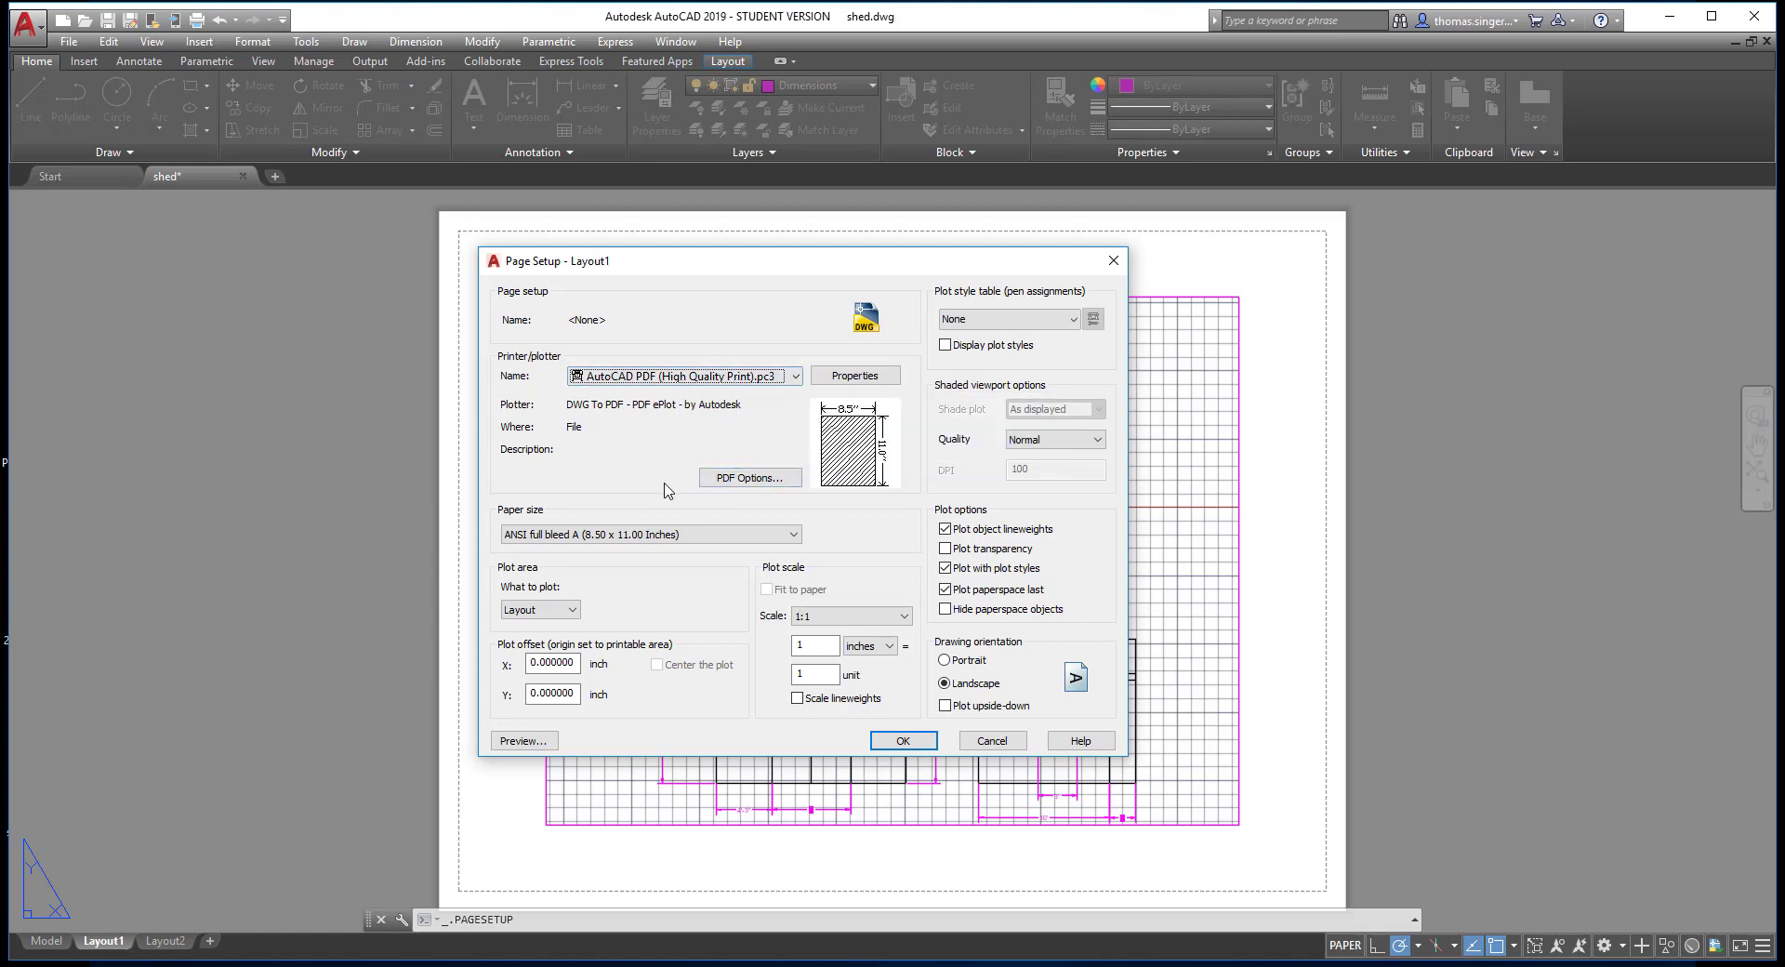
left_click(755, 478)
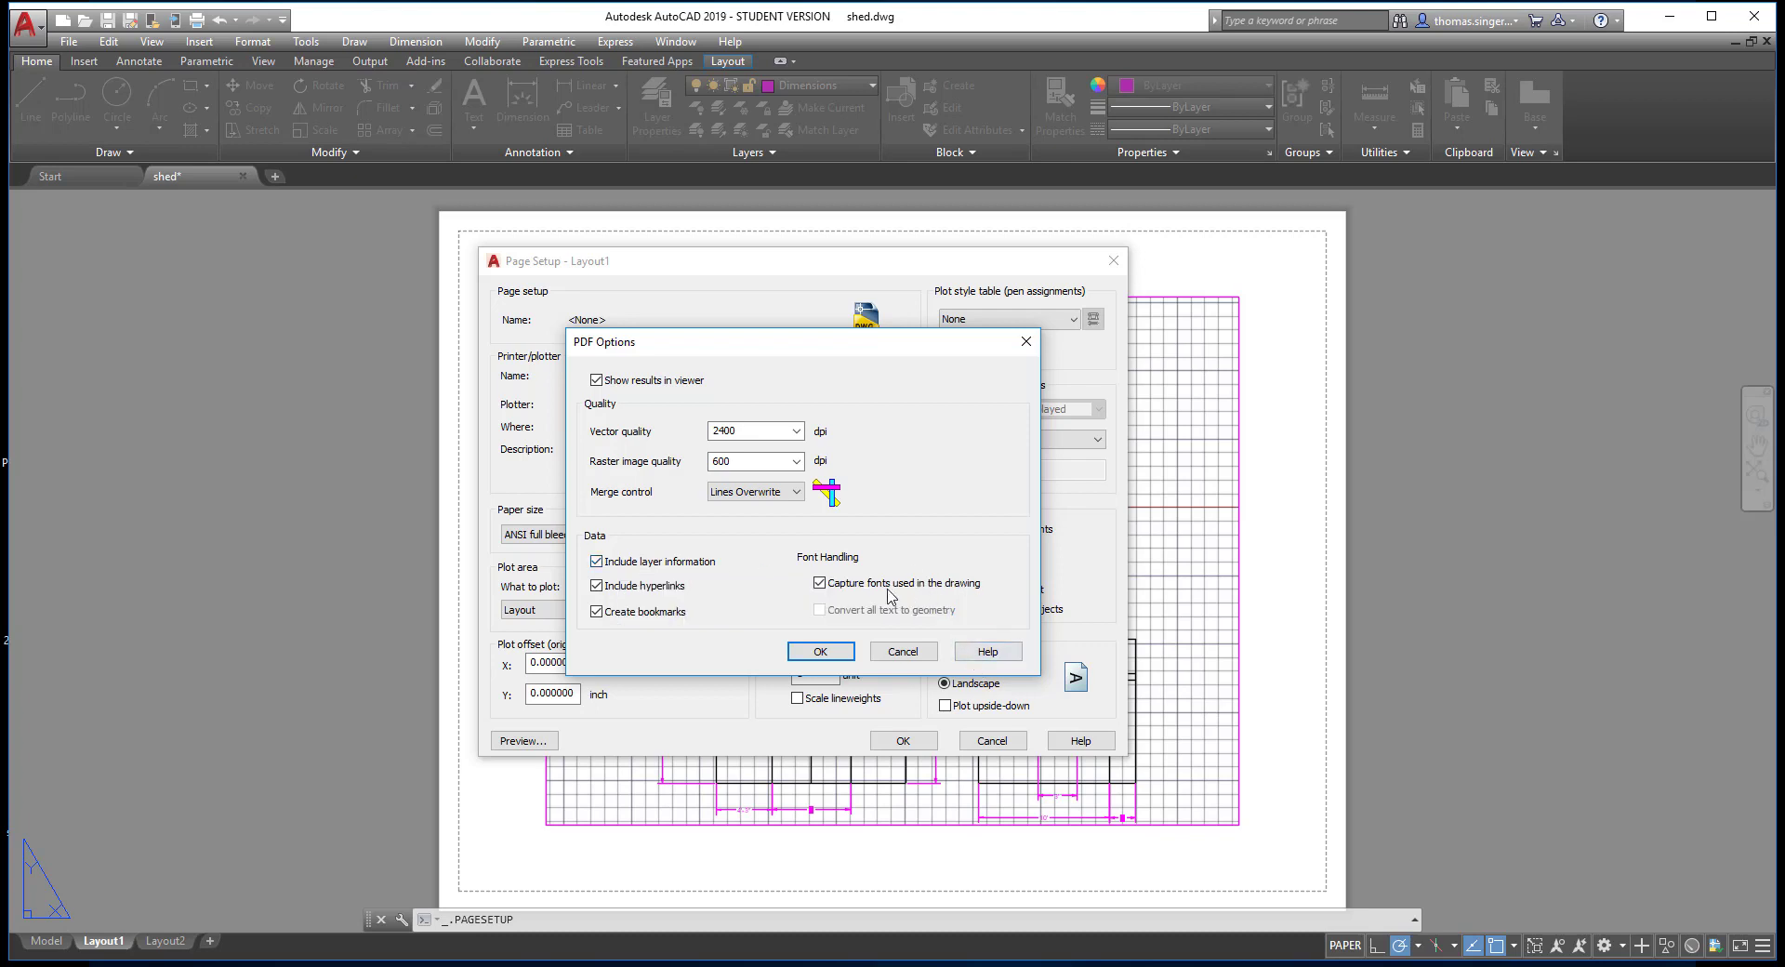
left_click(818, 654)
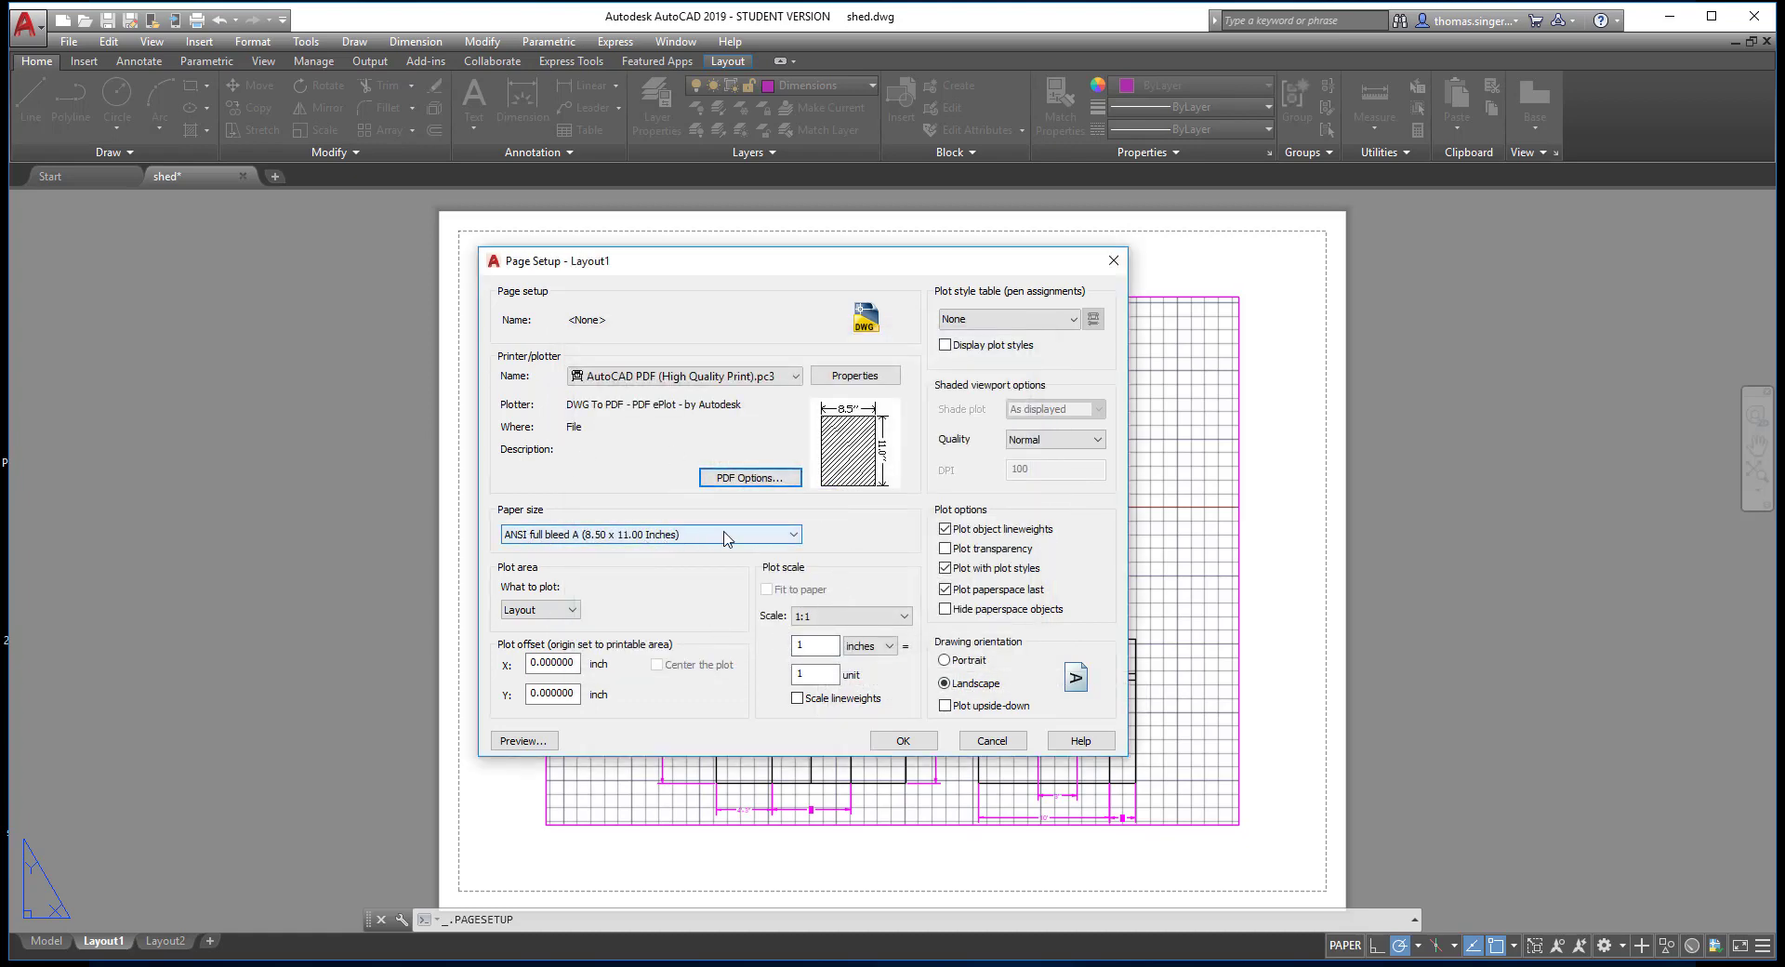
Set Layout1's paper size to ANSI B (11.00 x 17.00 Inches) and apply the page setup.
left_click(729, 539)
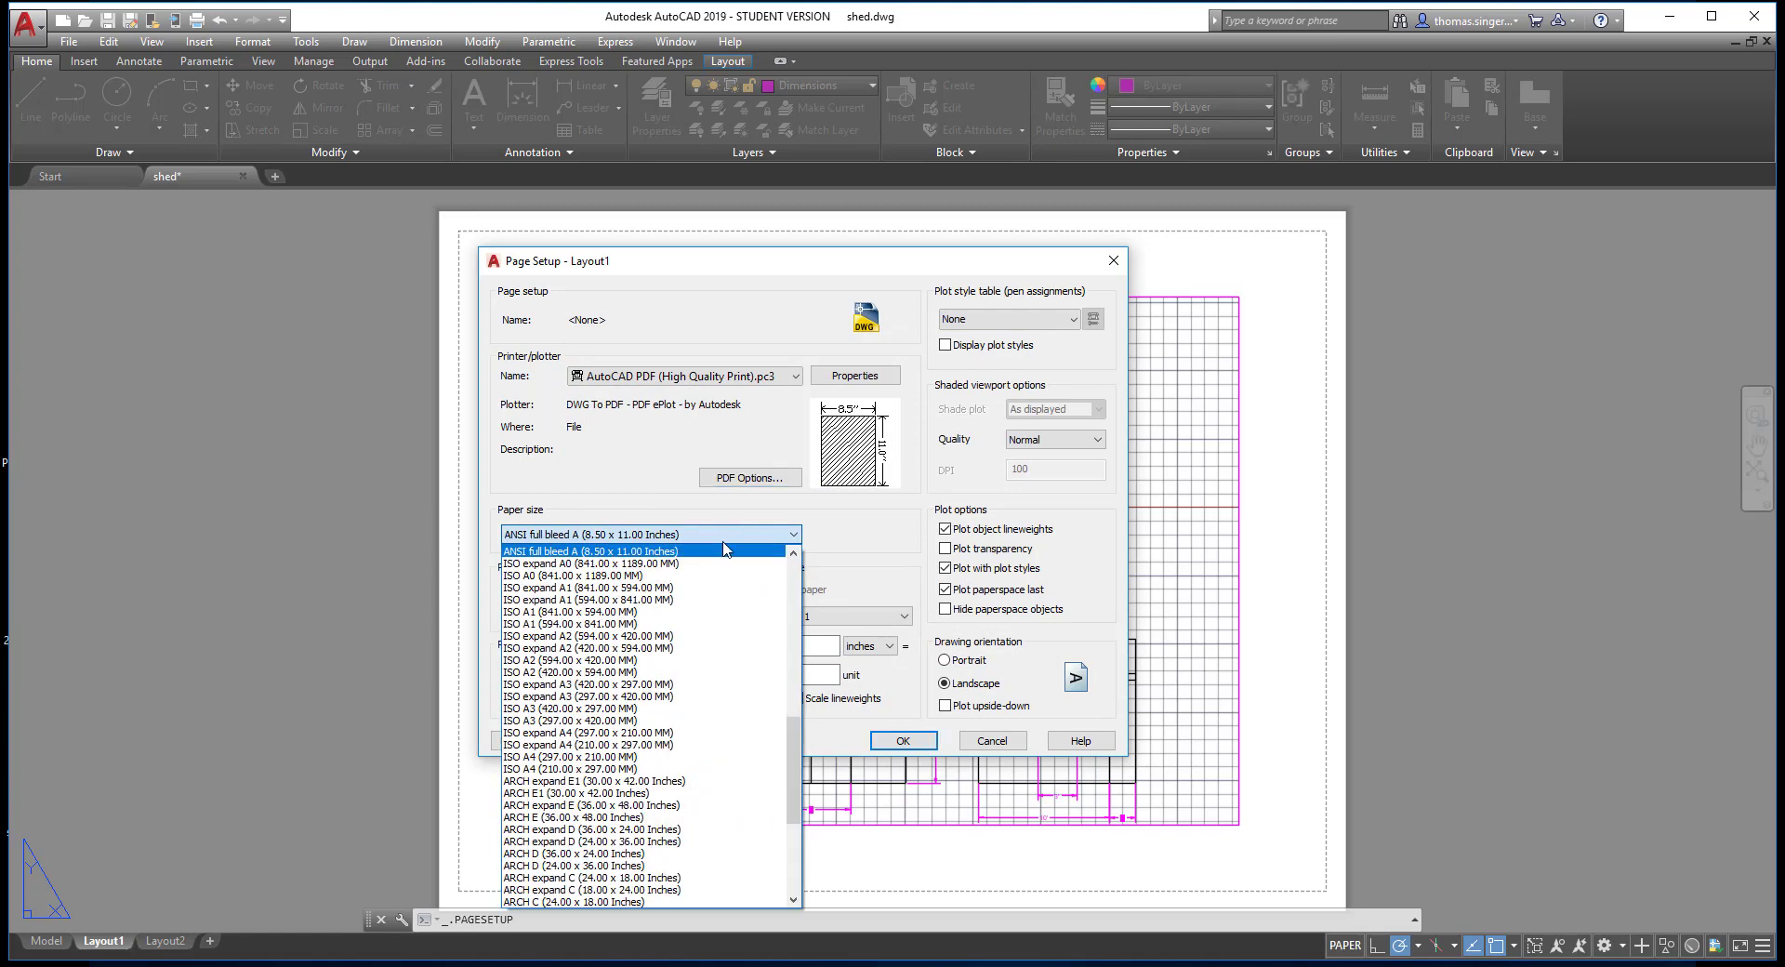
scroll(706, 614, "down", 1)
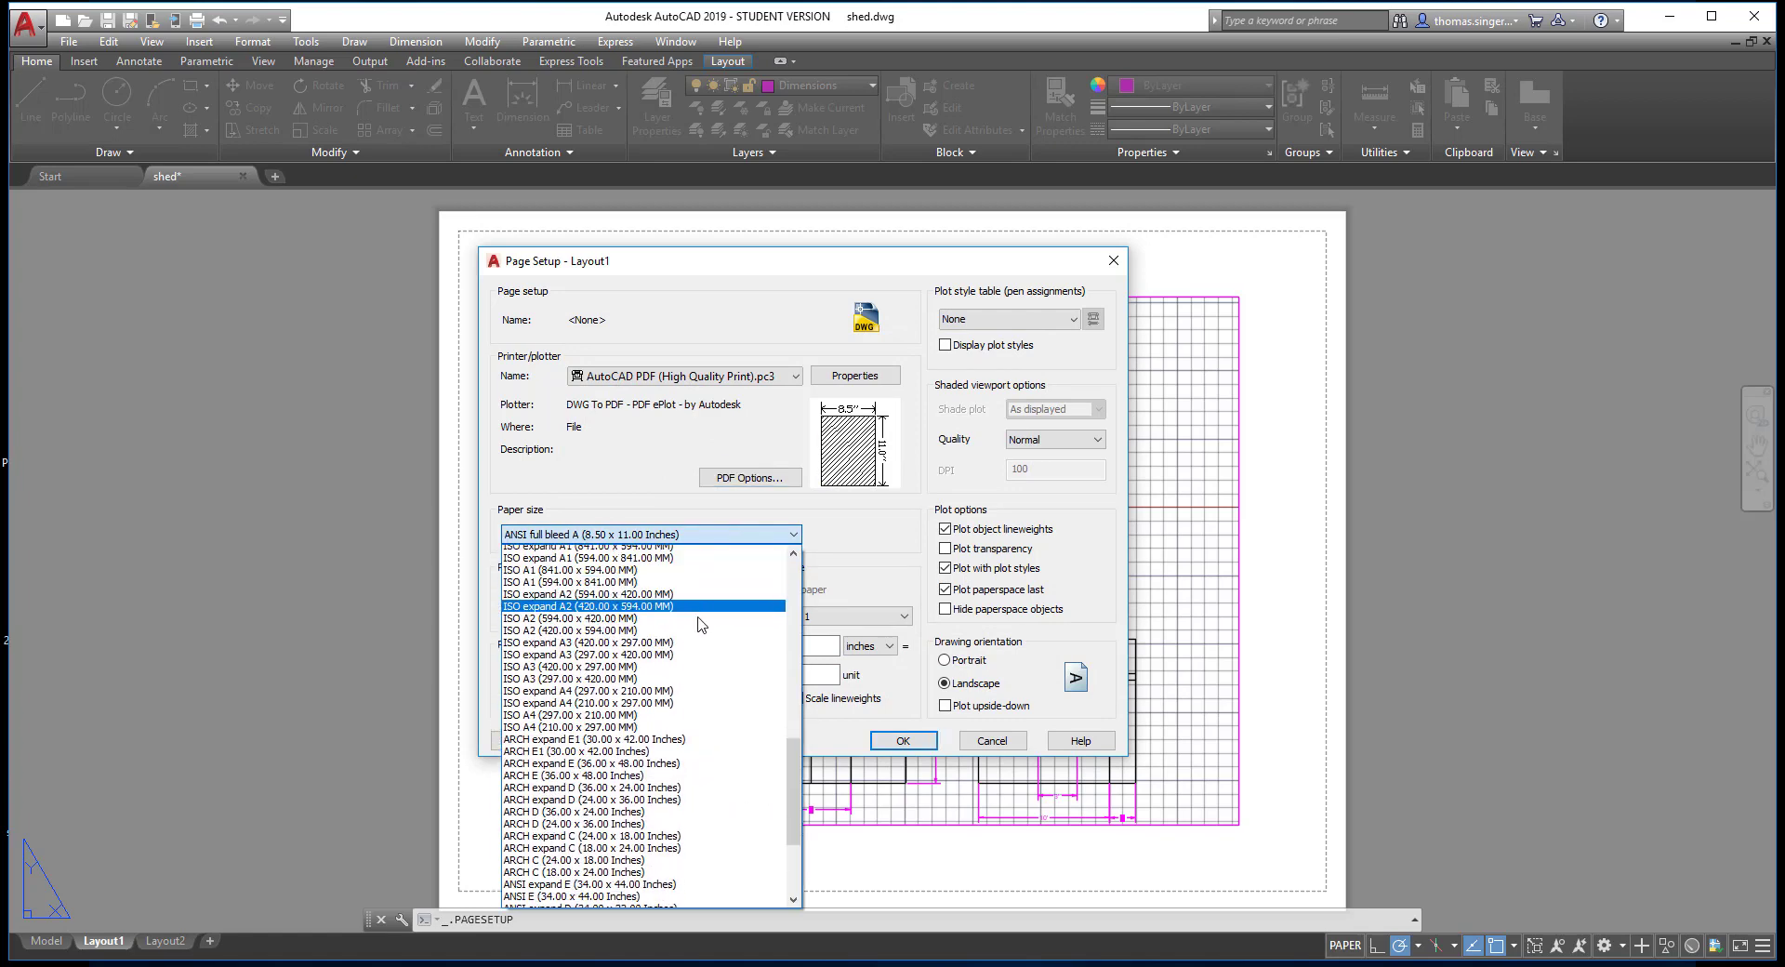
scroll(702, 625, "down", 1)
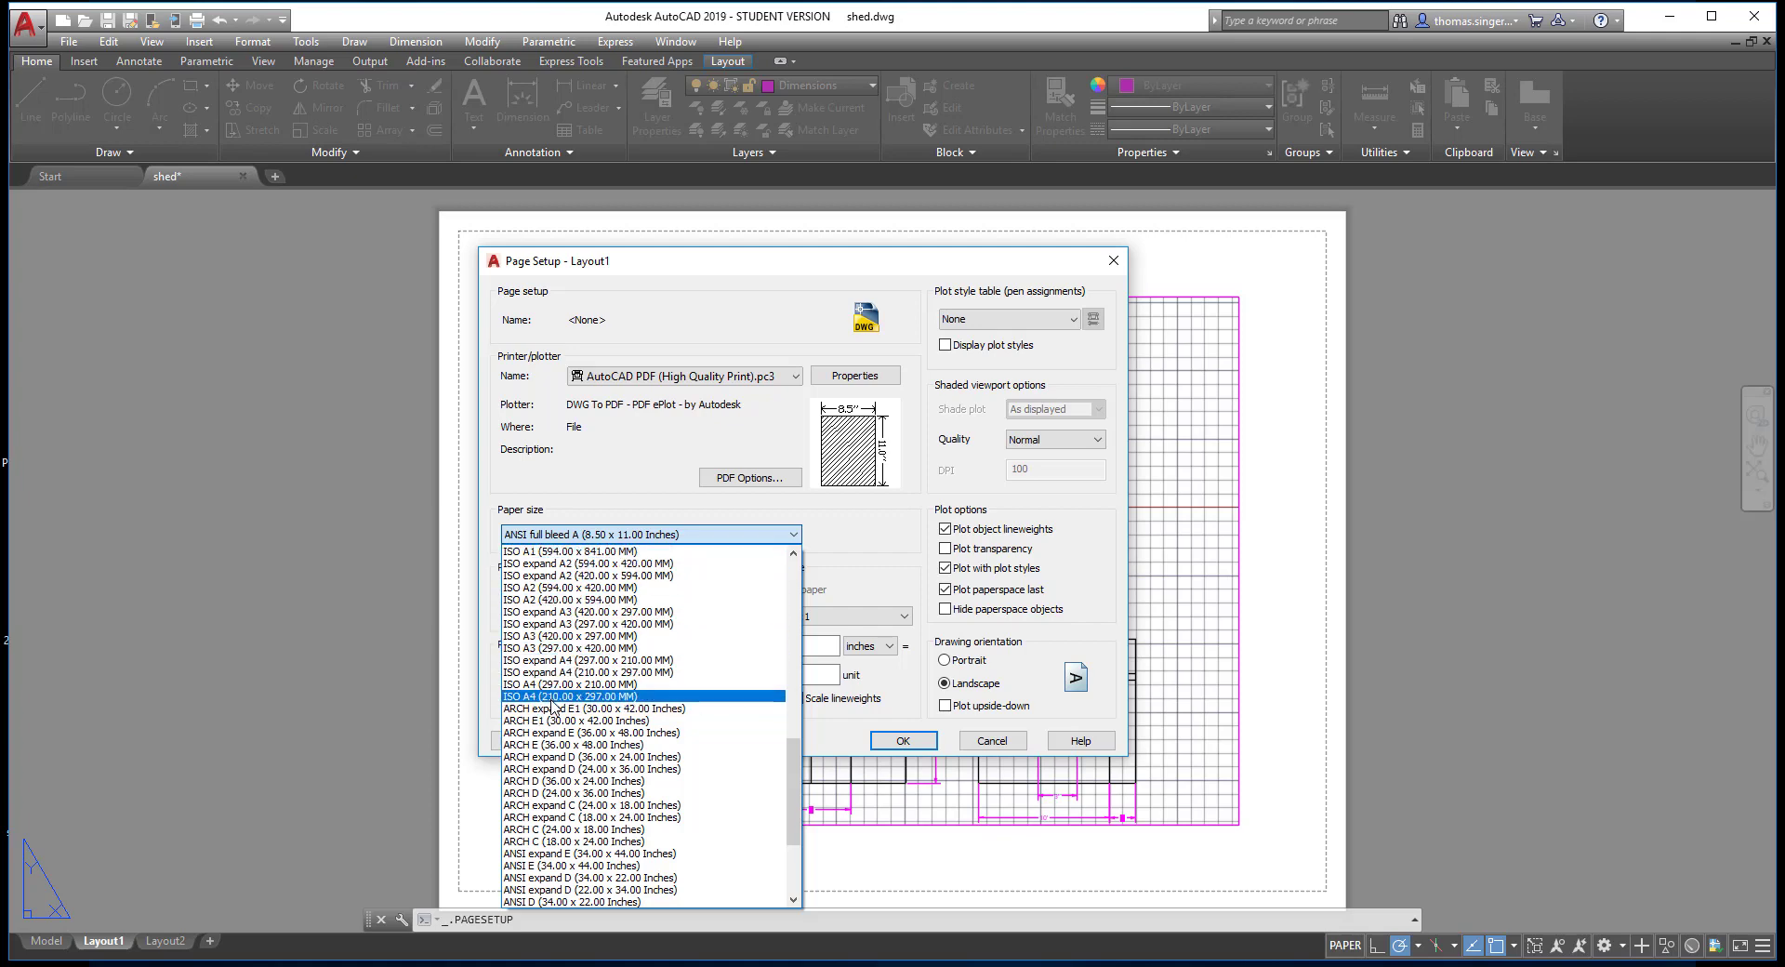
scroll(604, 699, "down", 2)
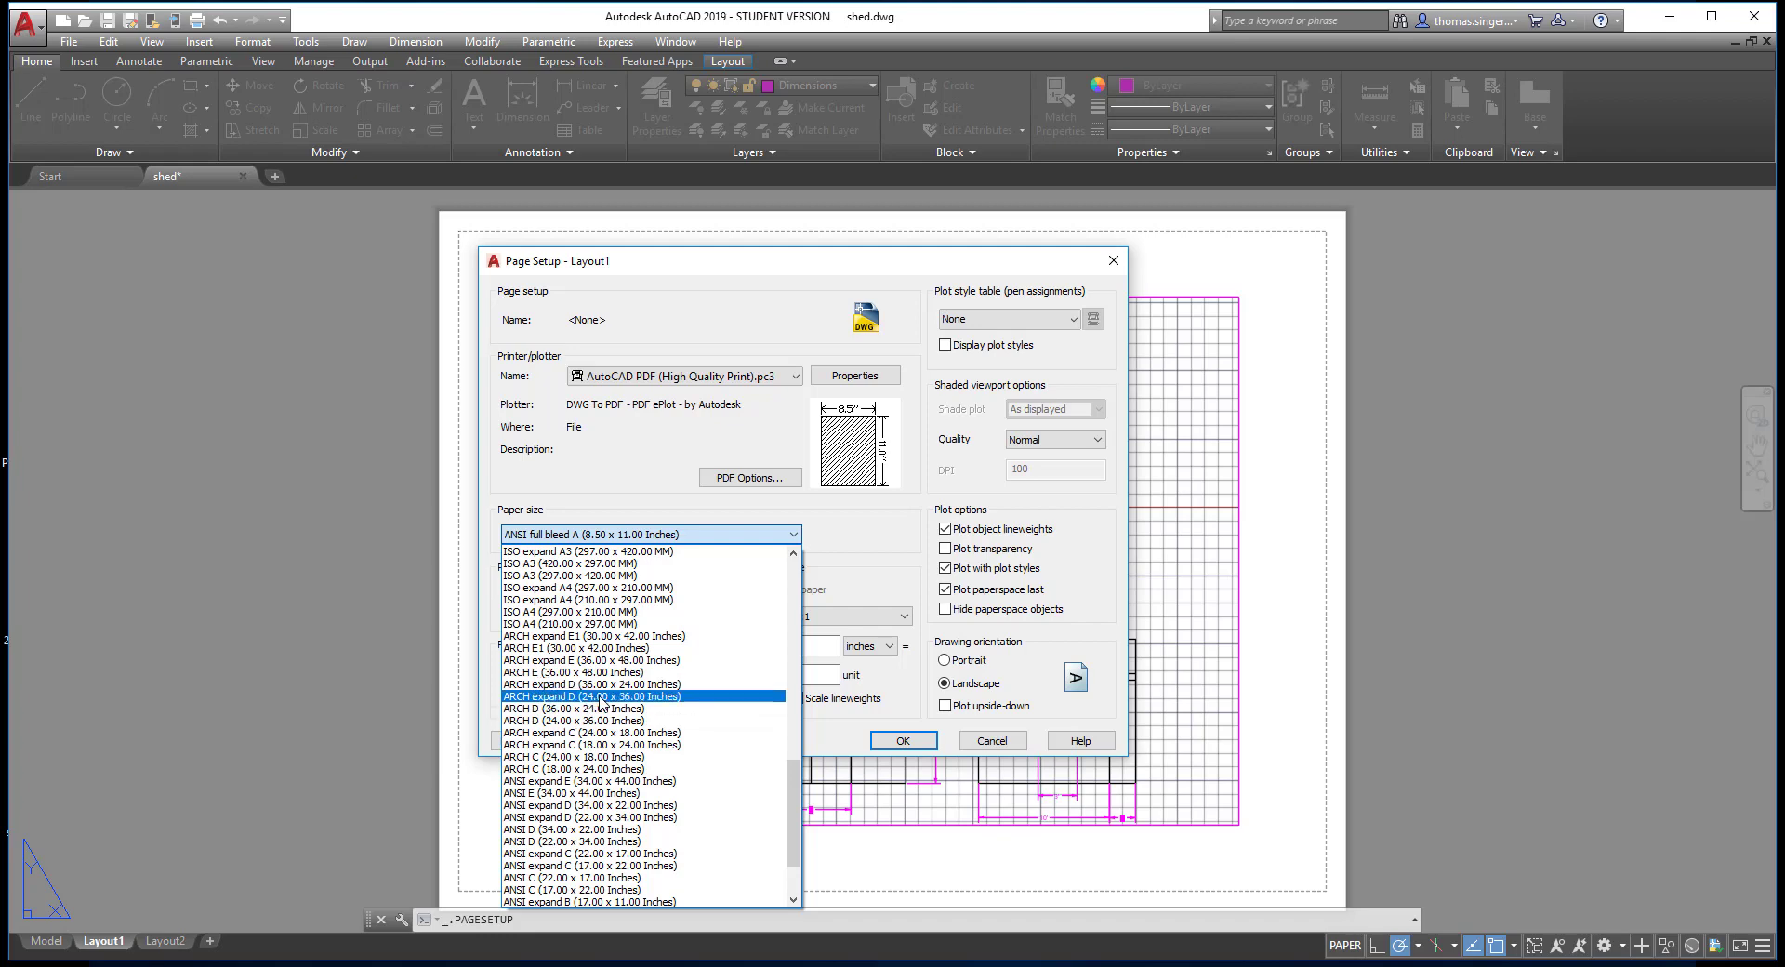
scroll(604, 725, "down", 3)
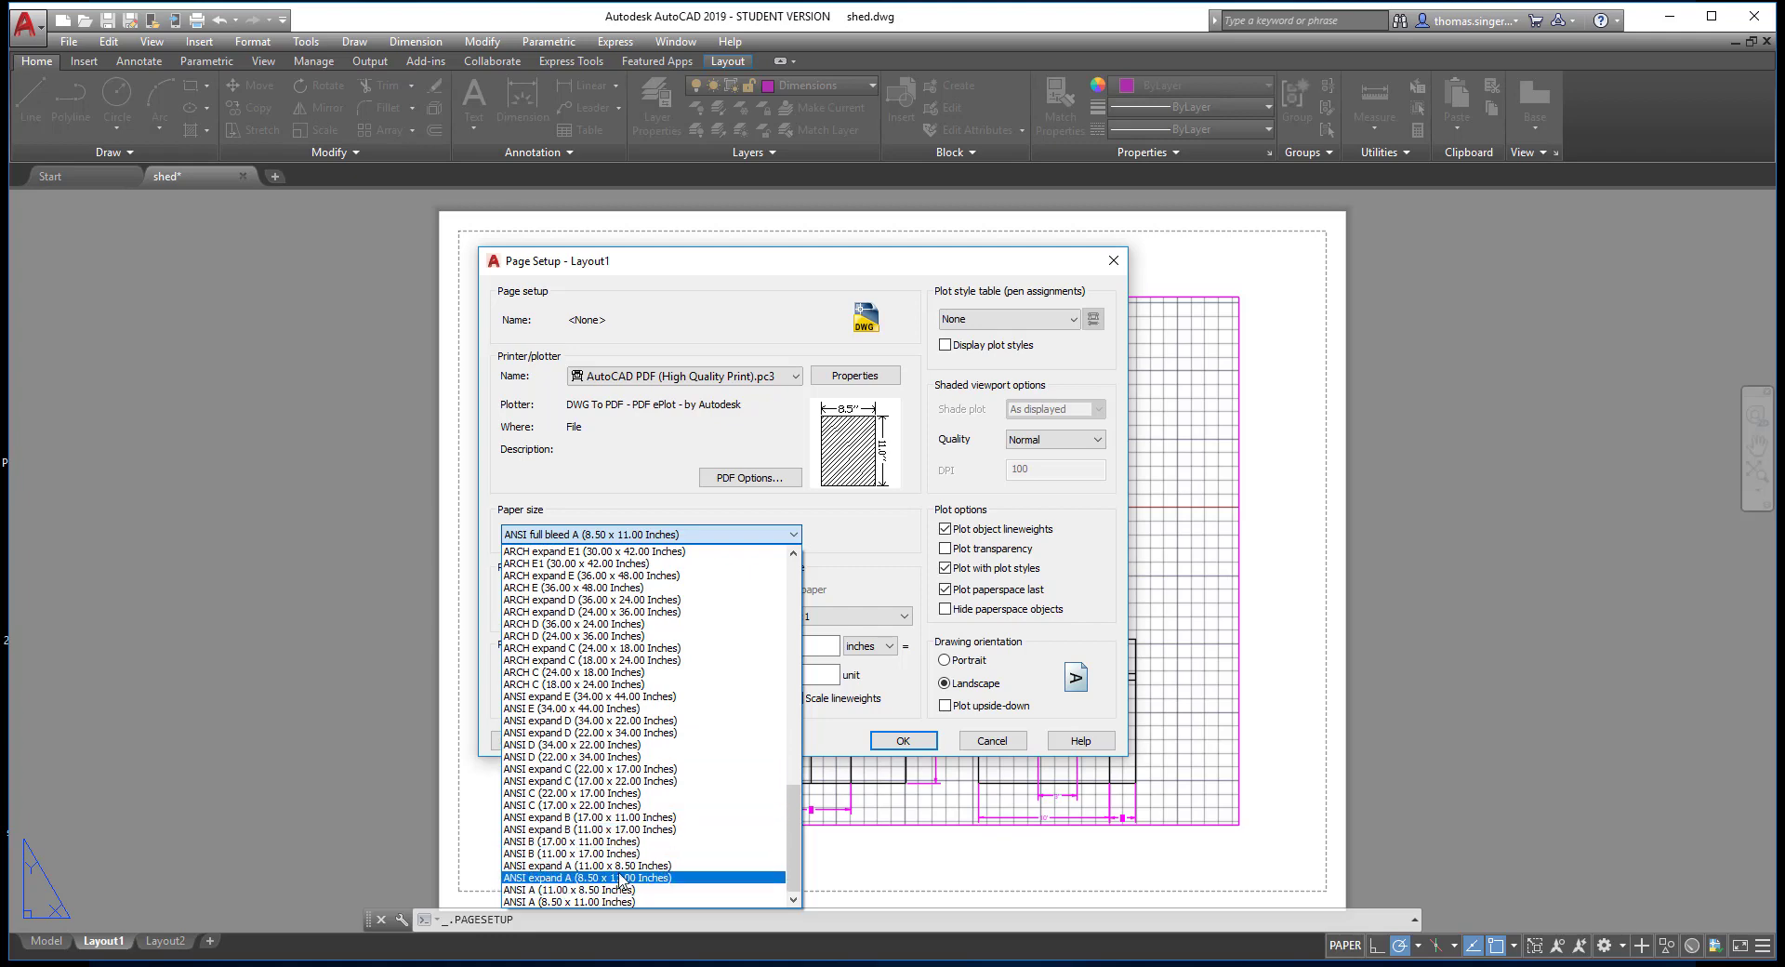
left_click(562, 854)
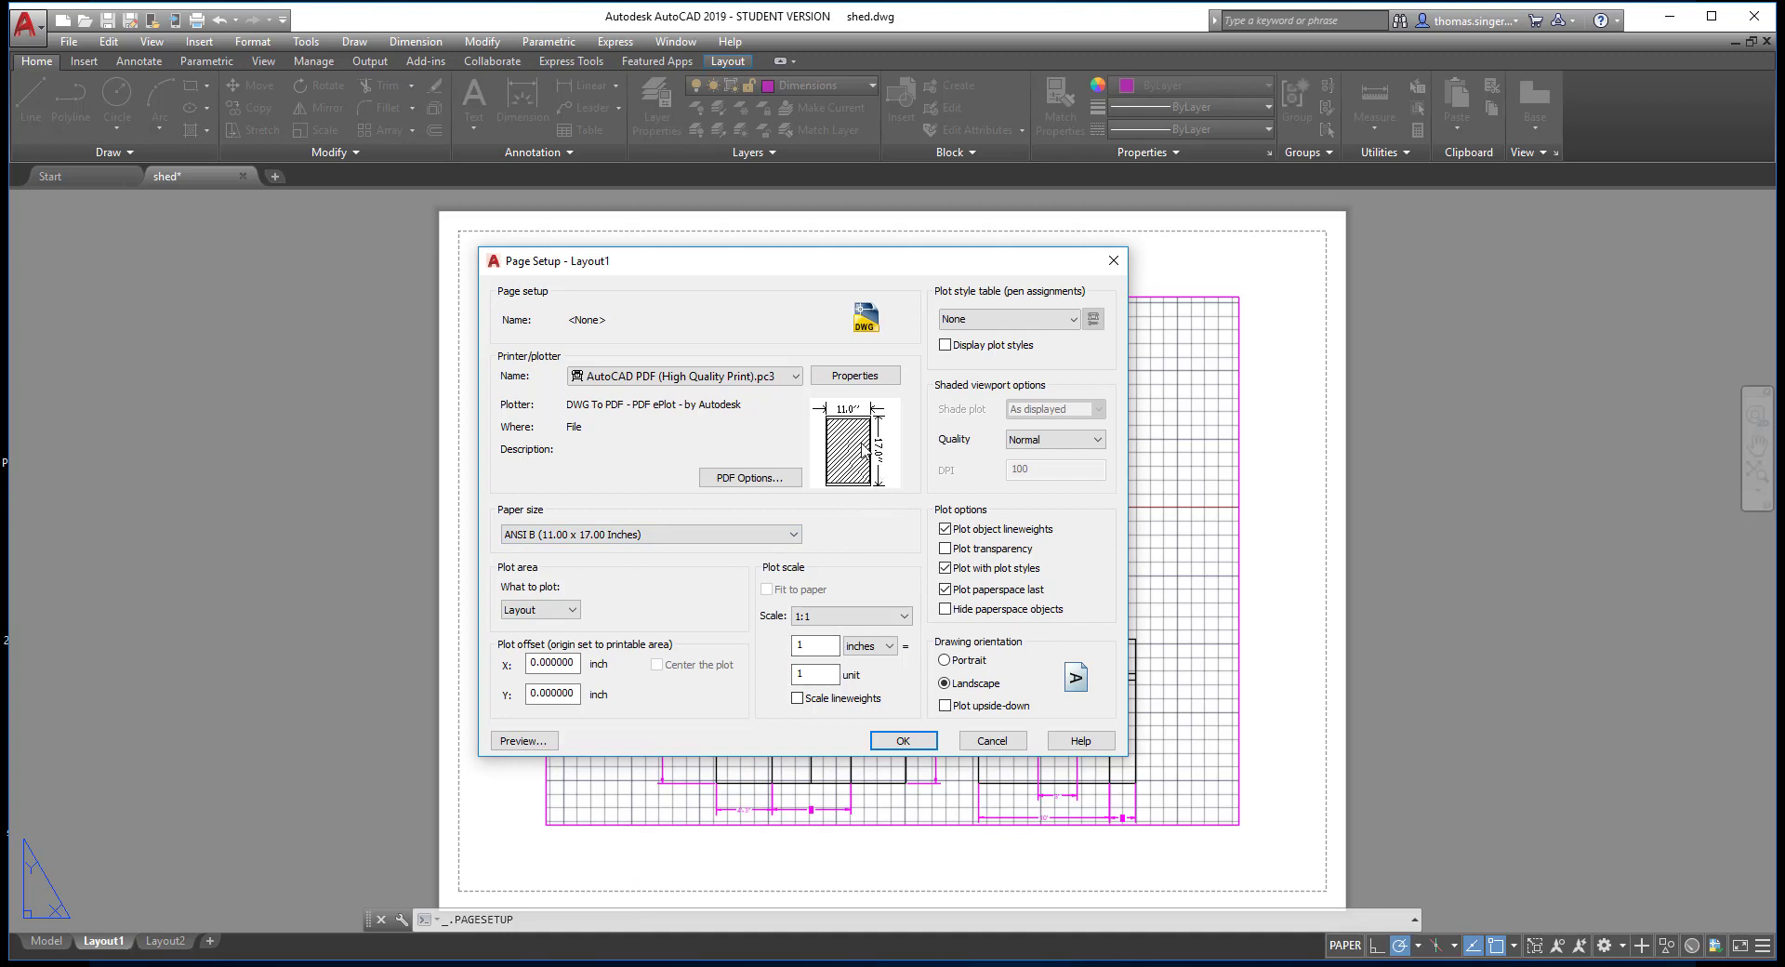
mouse_move(844, 414)
left_click(910, 741)
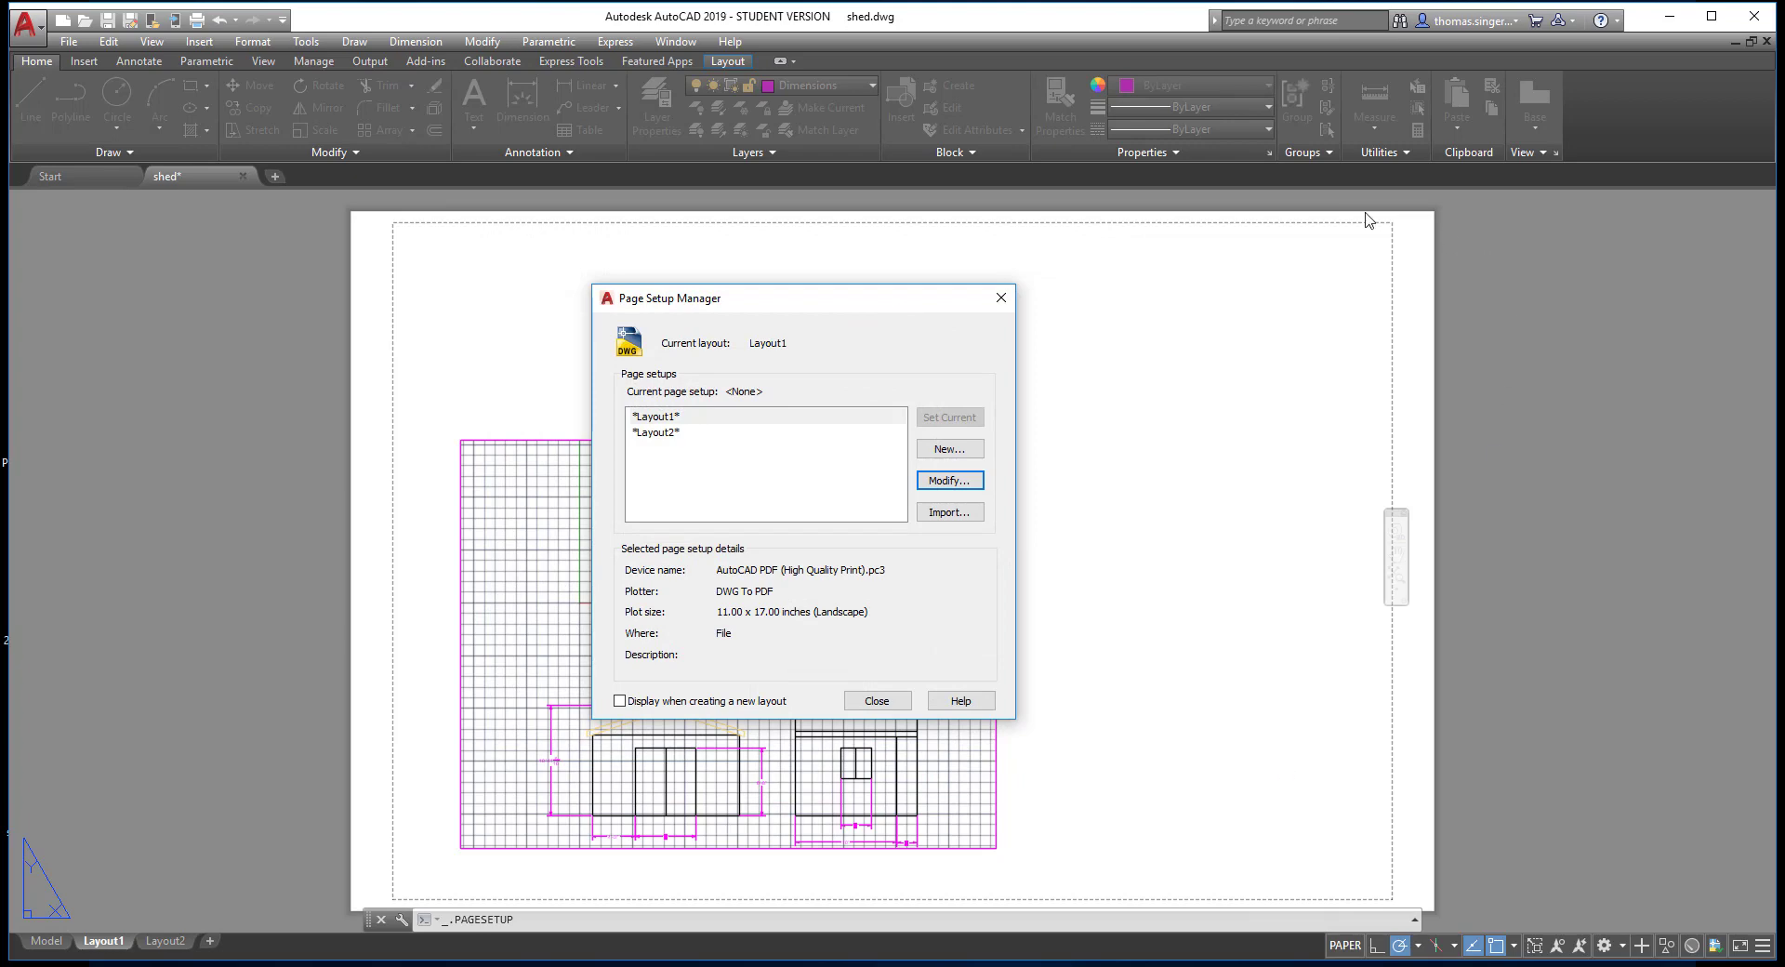
left_click(881, 703)
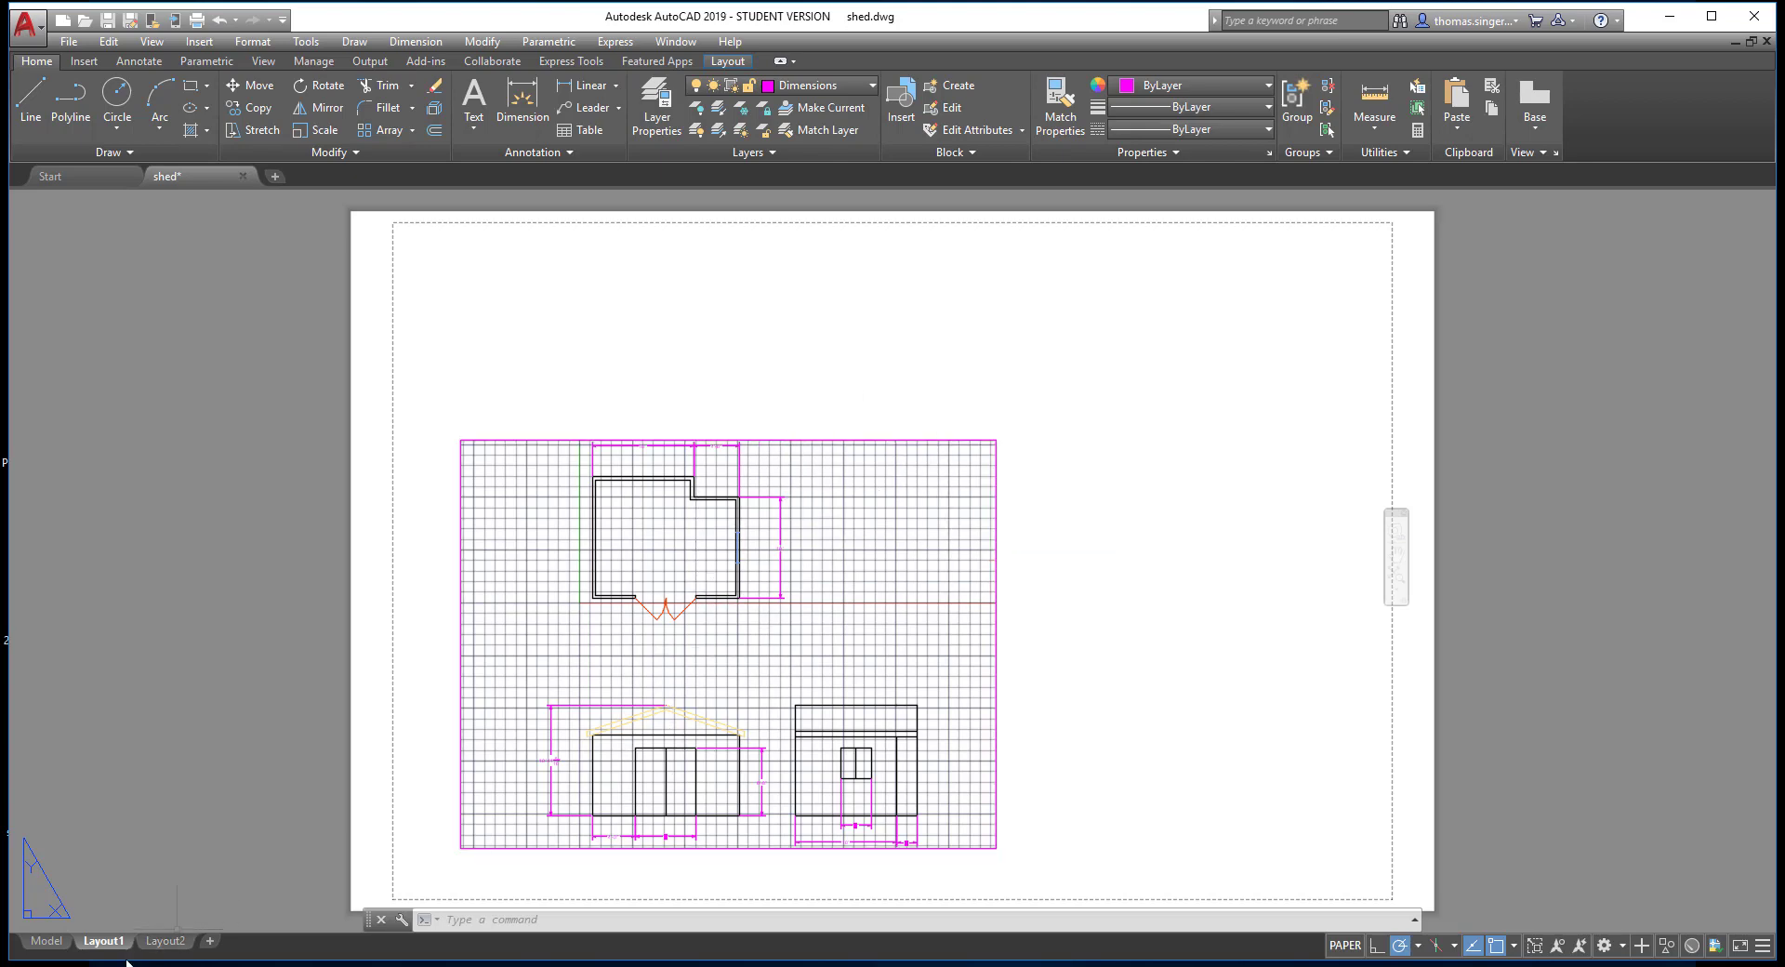
Stretch the viewport's upper-right corner to the upper-right corner of the sheet's printable area.
left_click(911, 440)
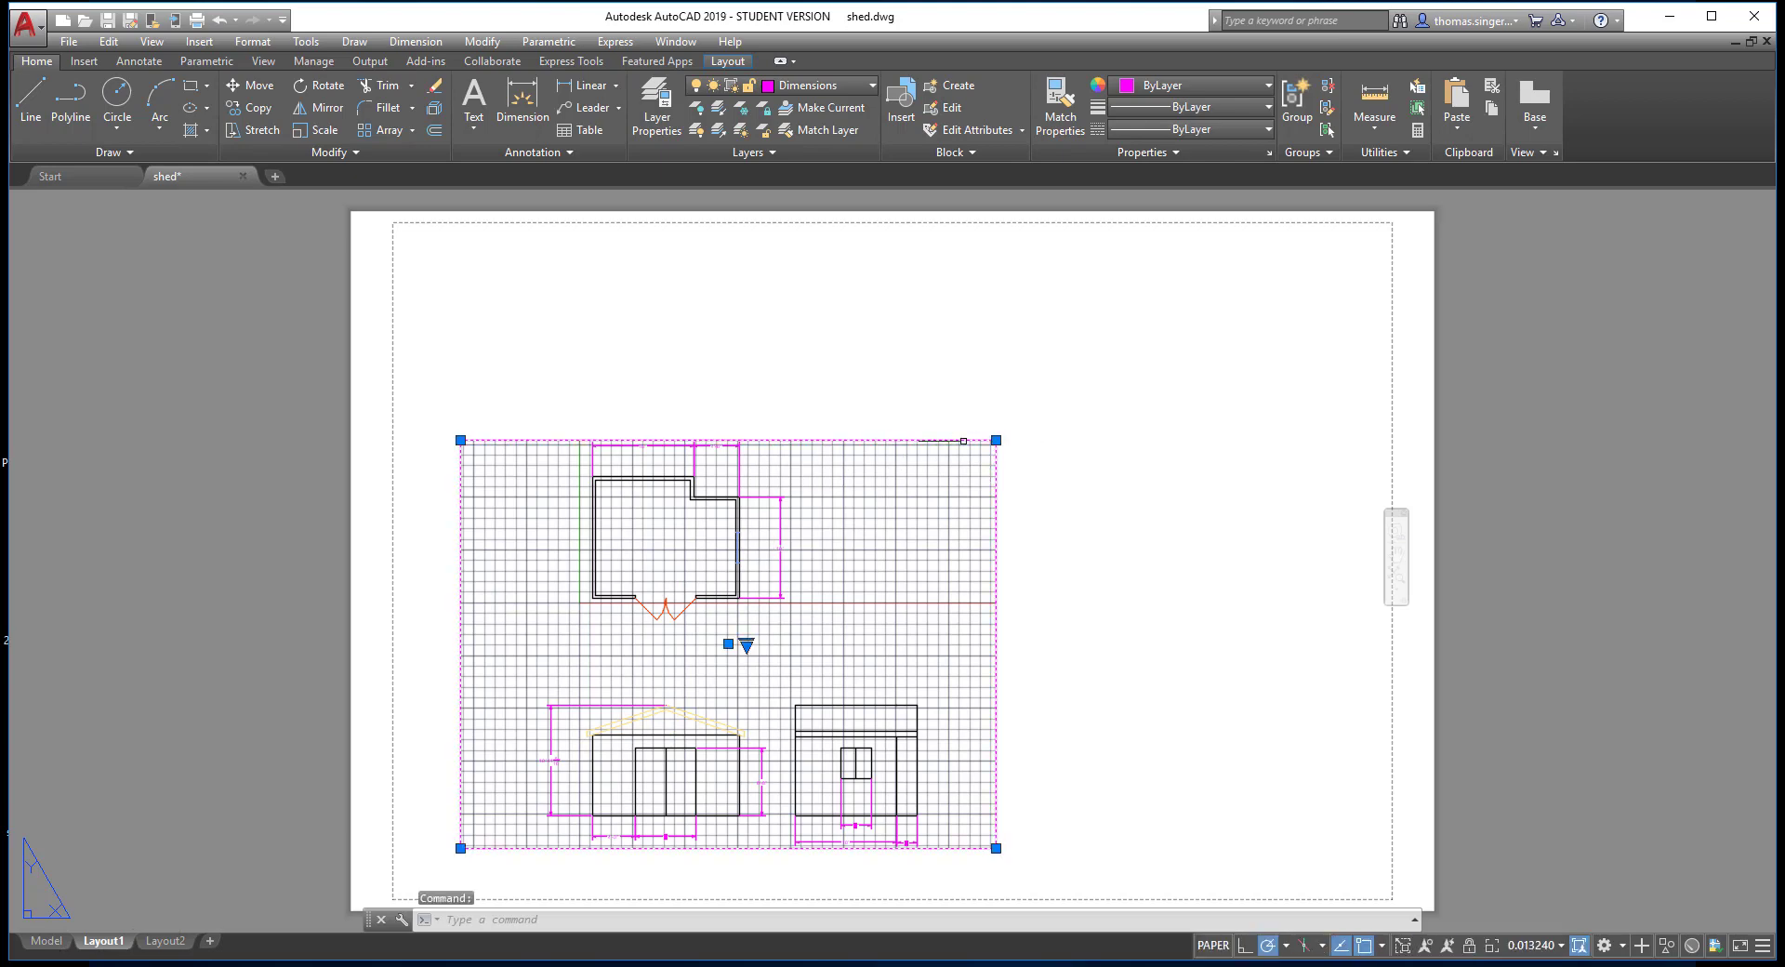
left_click(996, 439)
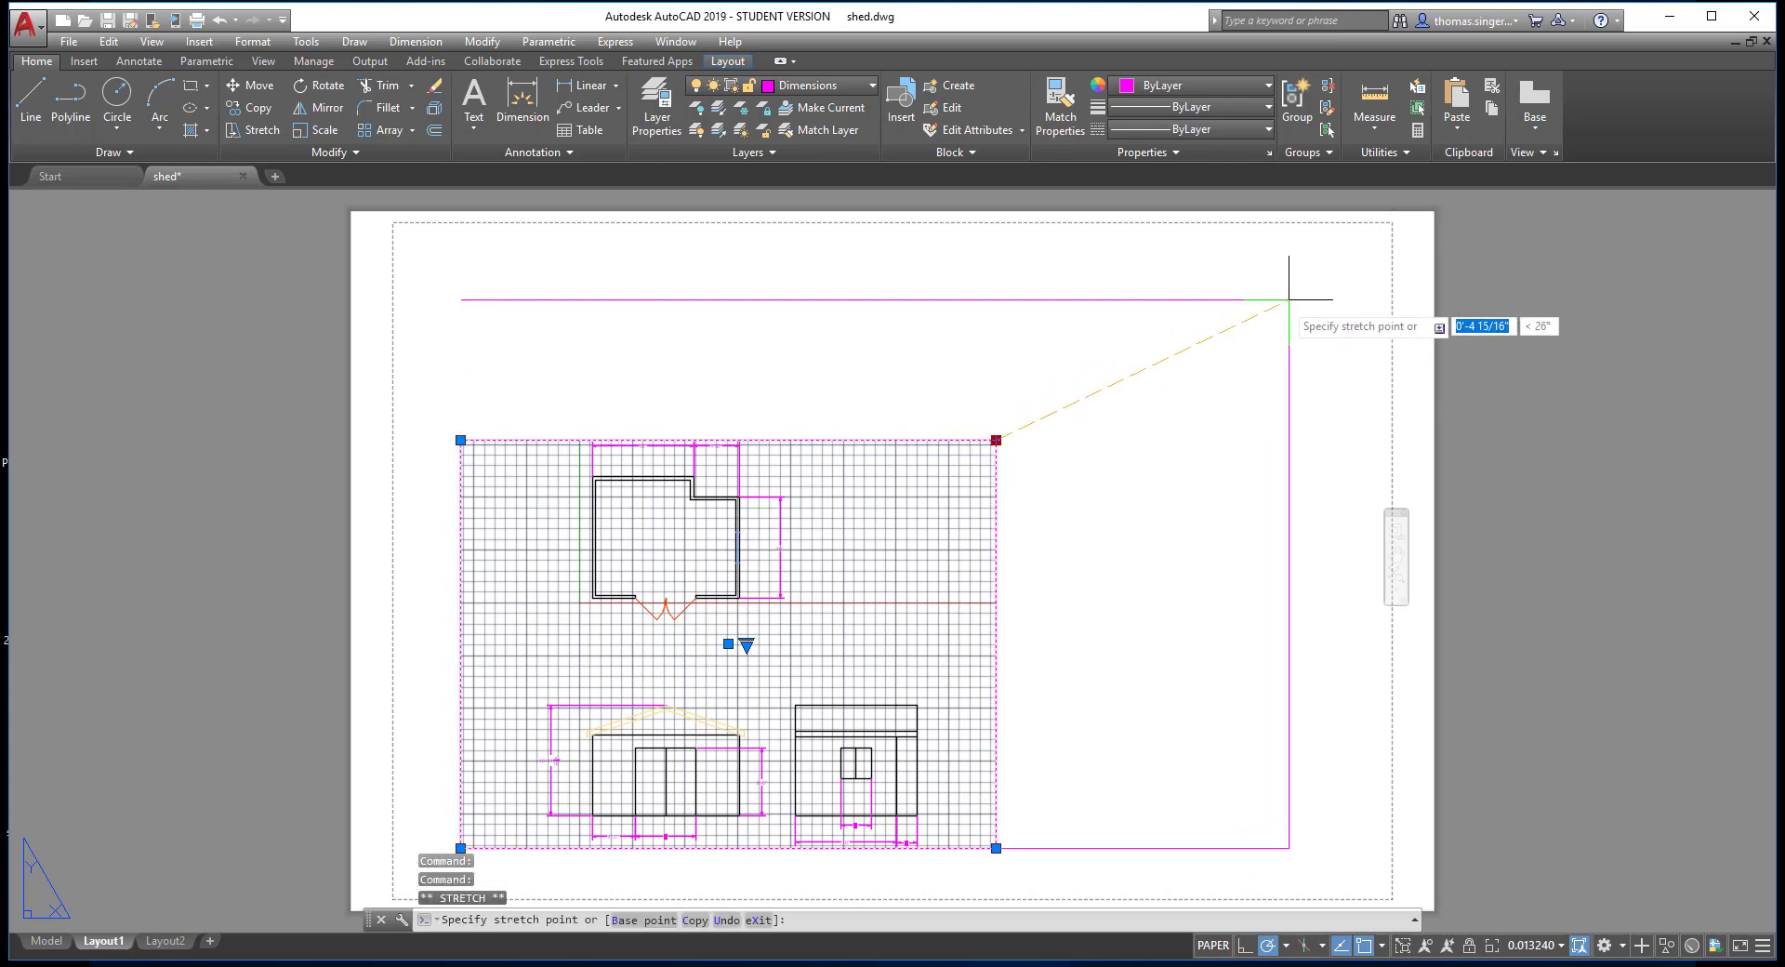
left_click(1397, 221)
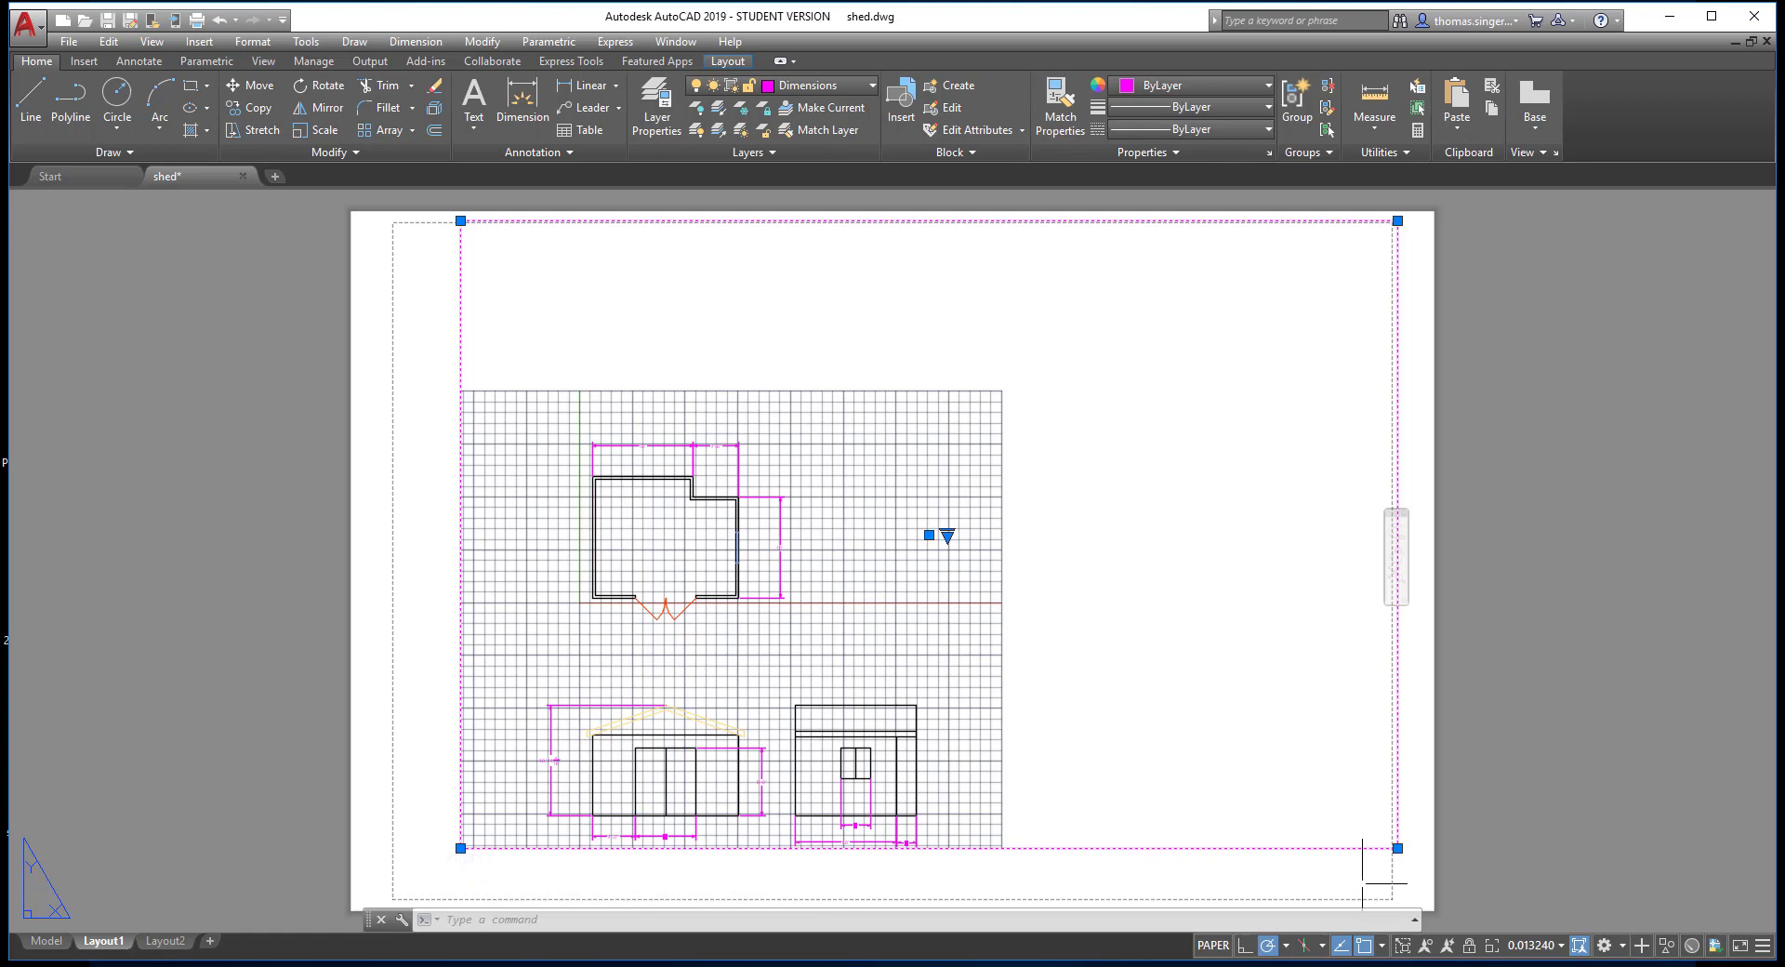
Stretch the viewport's lower-right and upper-left corners just past the matching corners of the sheet's printable area.
left_click(1398, 848)
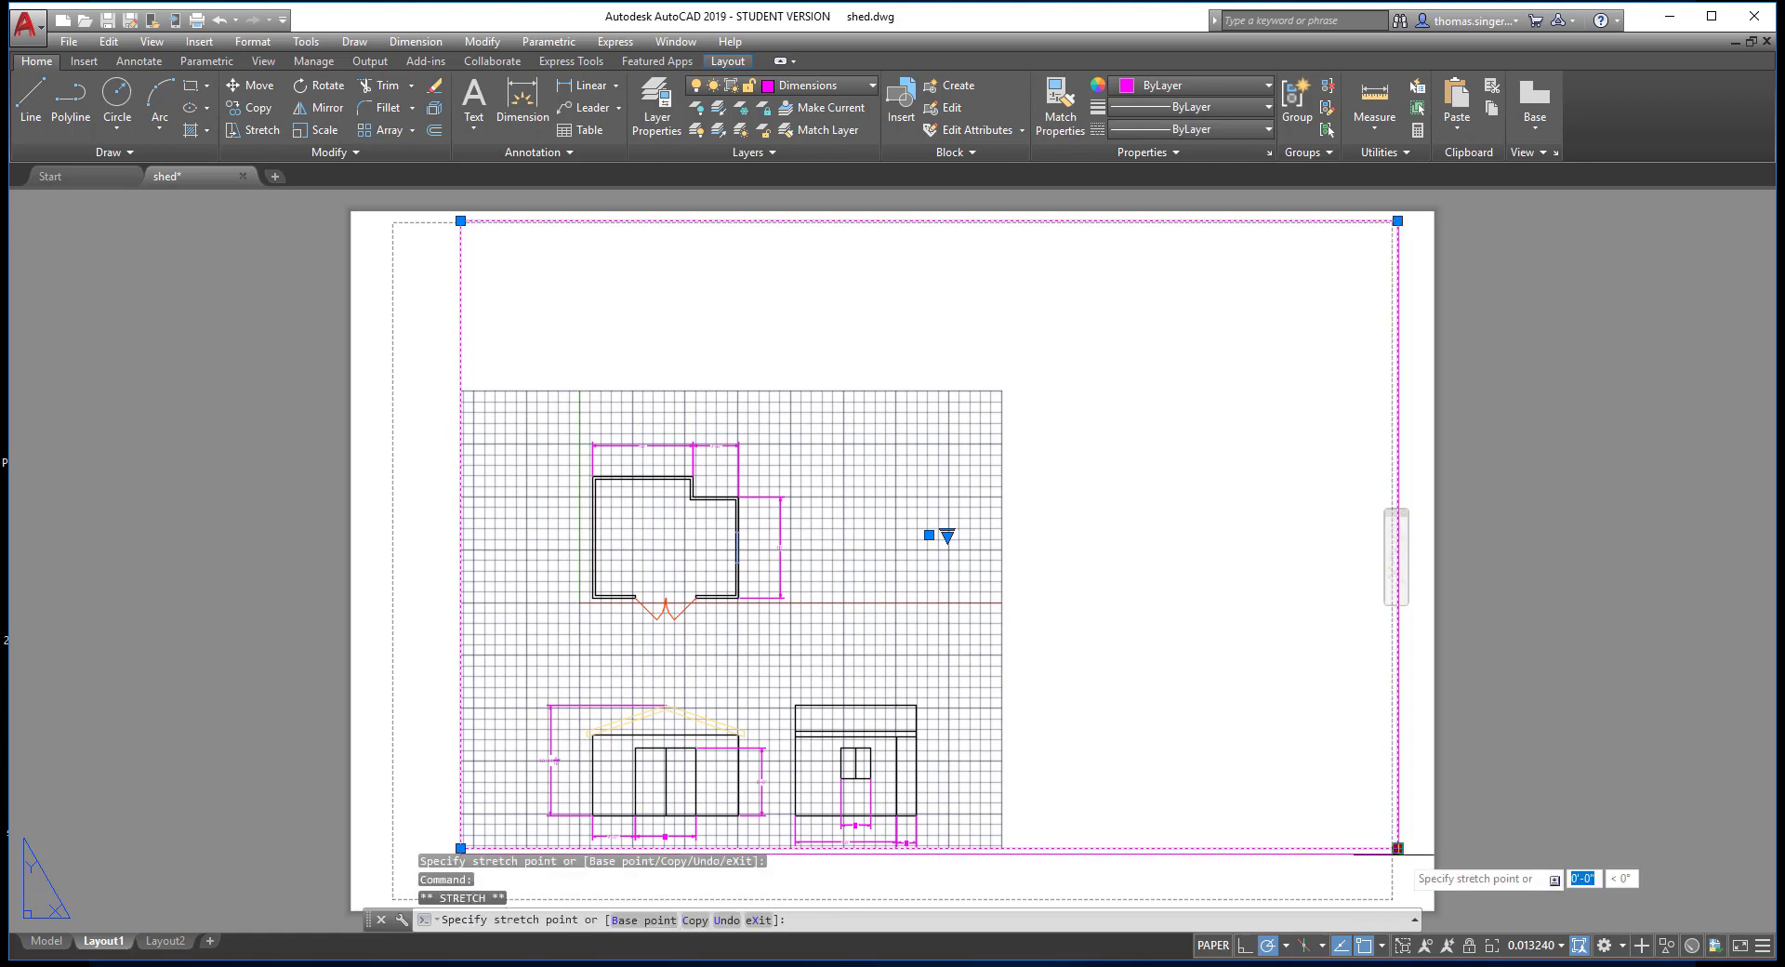
left_click(1397, 906)
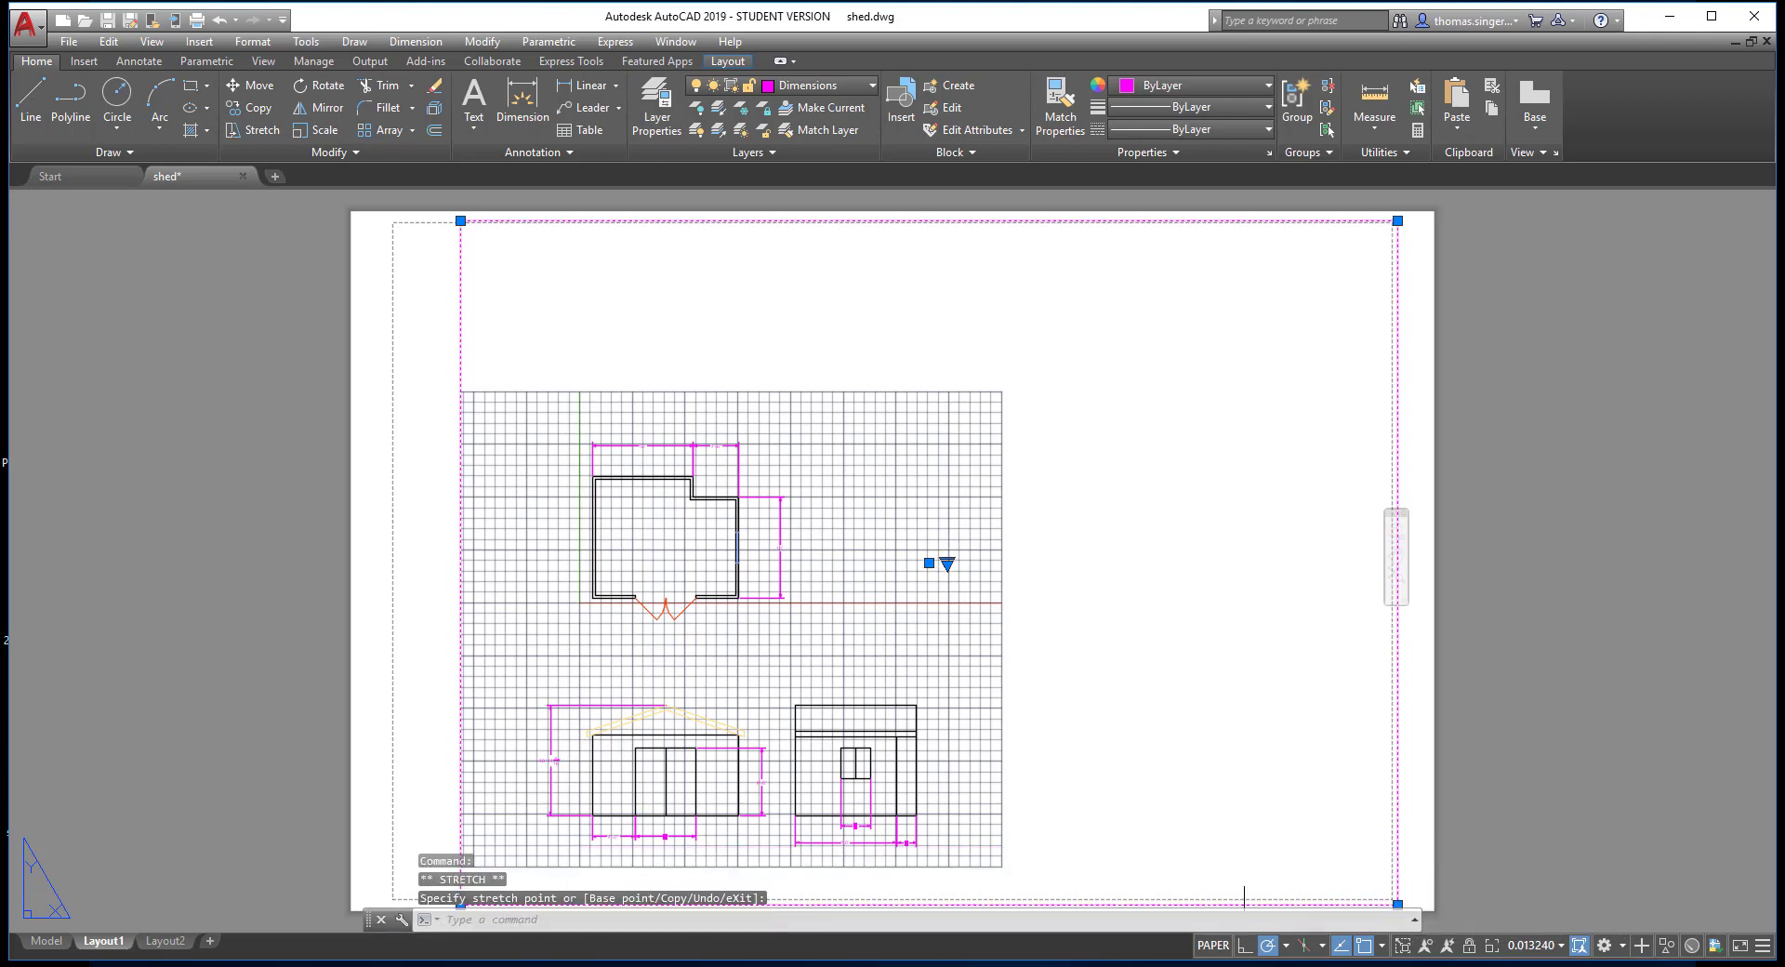
left_click(460, 221)
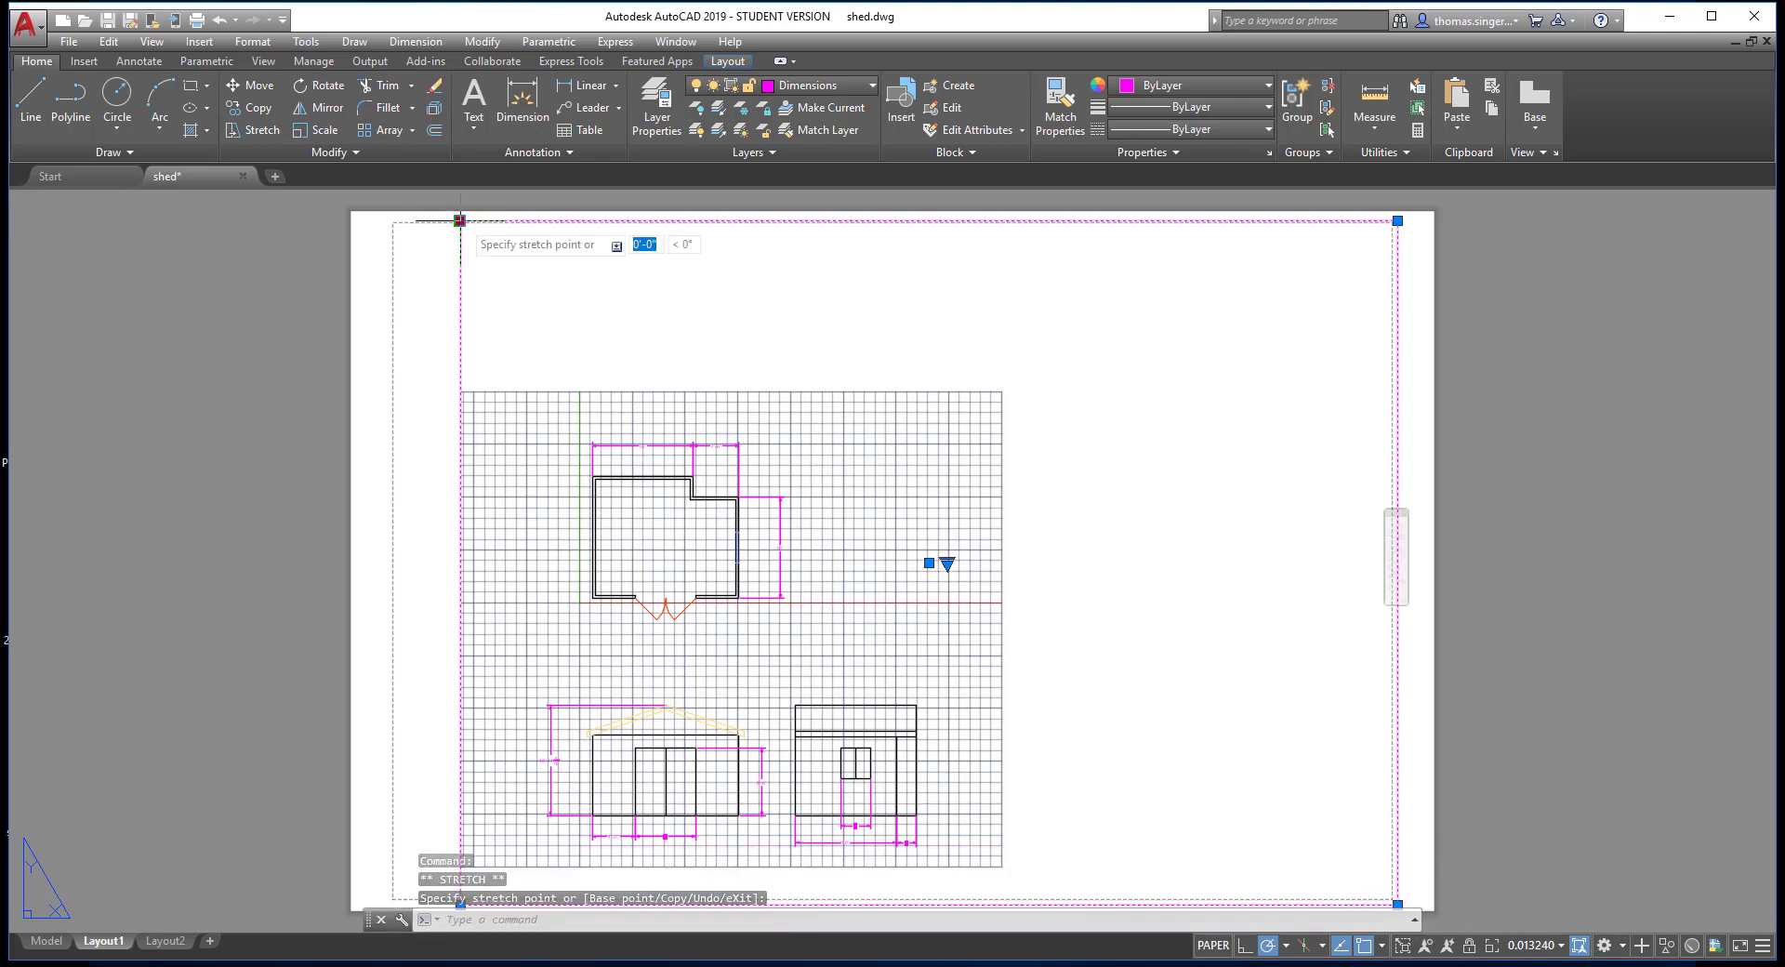
left_click(385, 221)
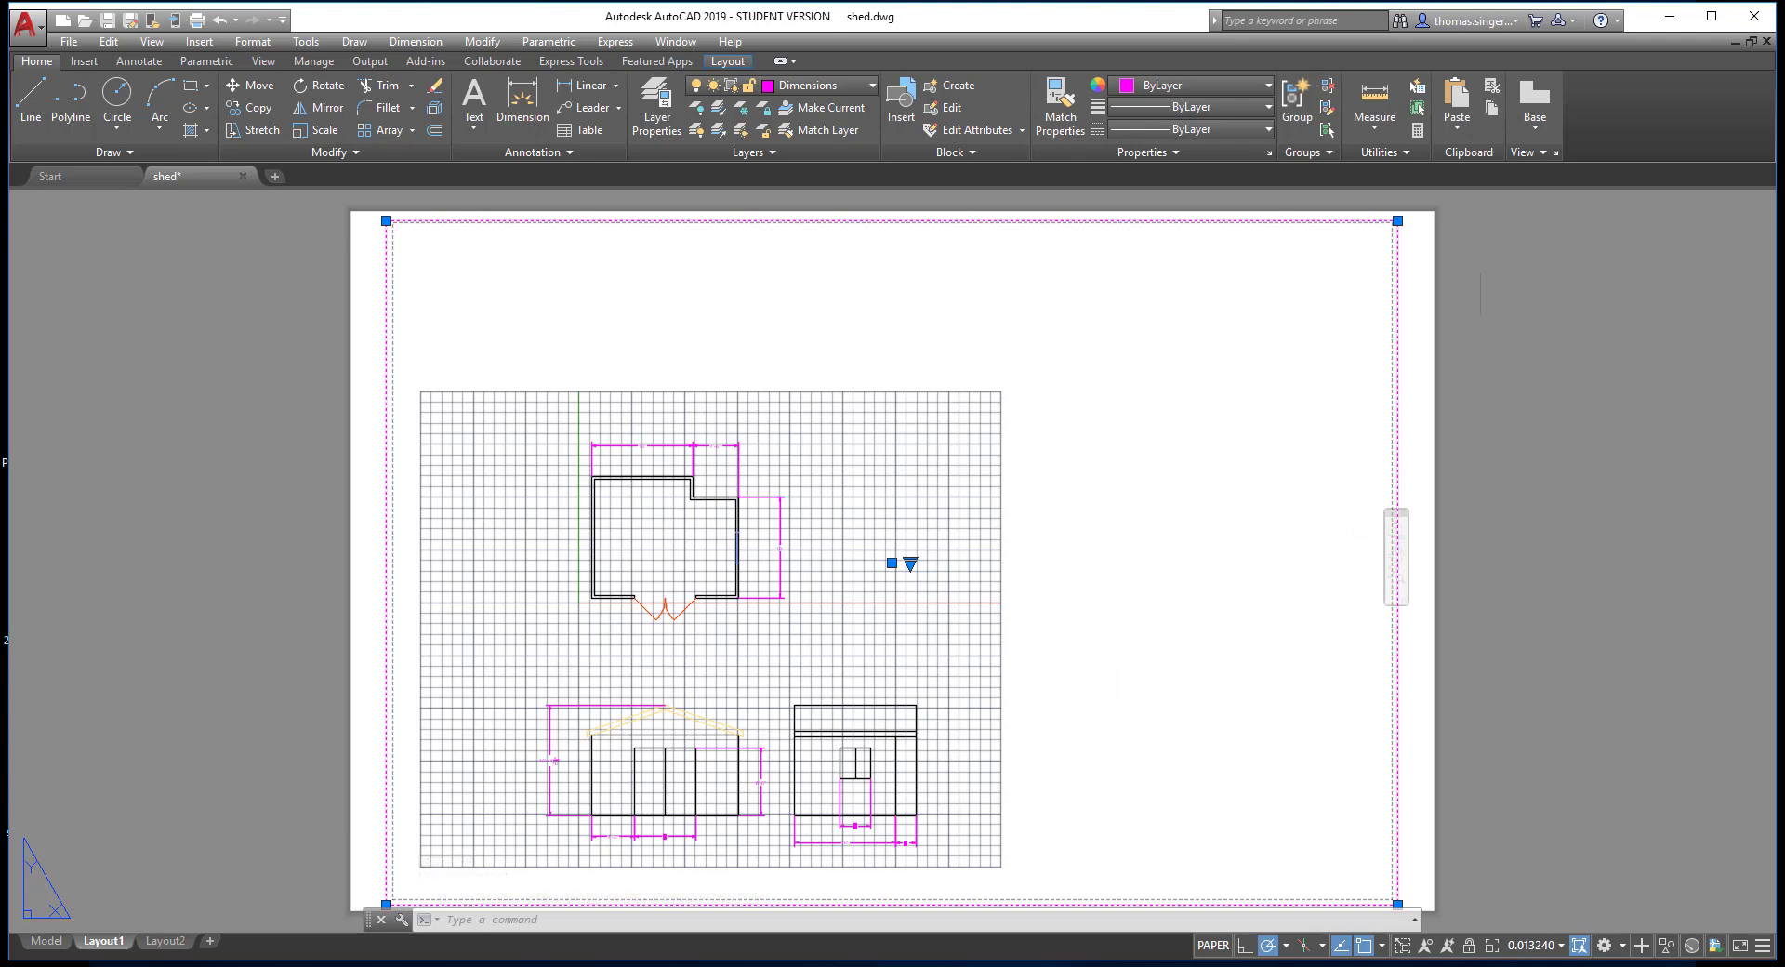
left_click(1397, 220)
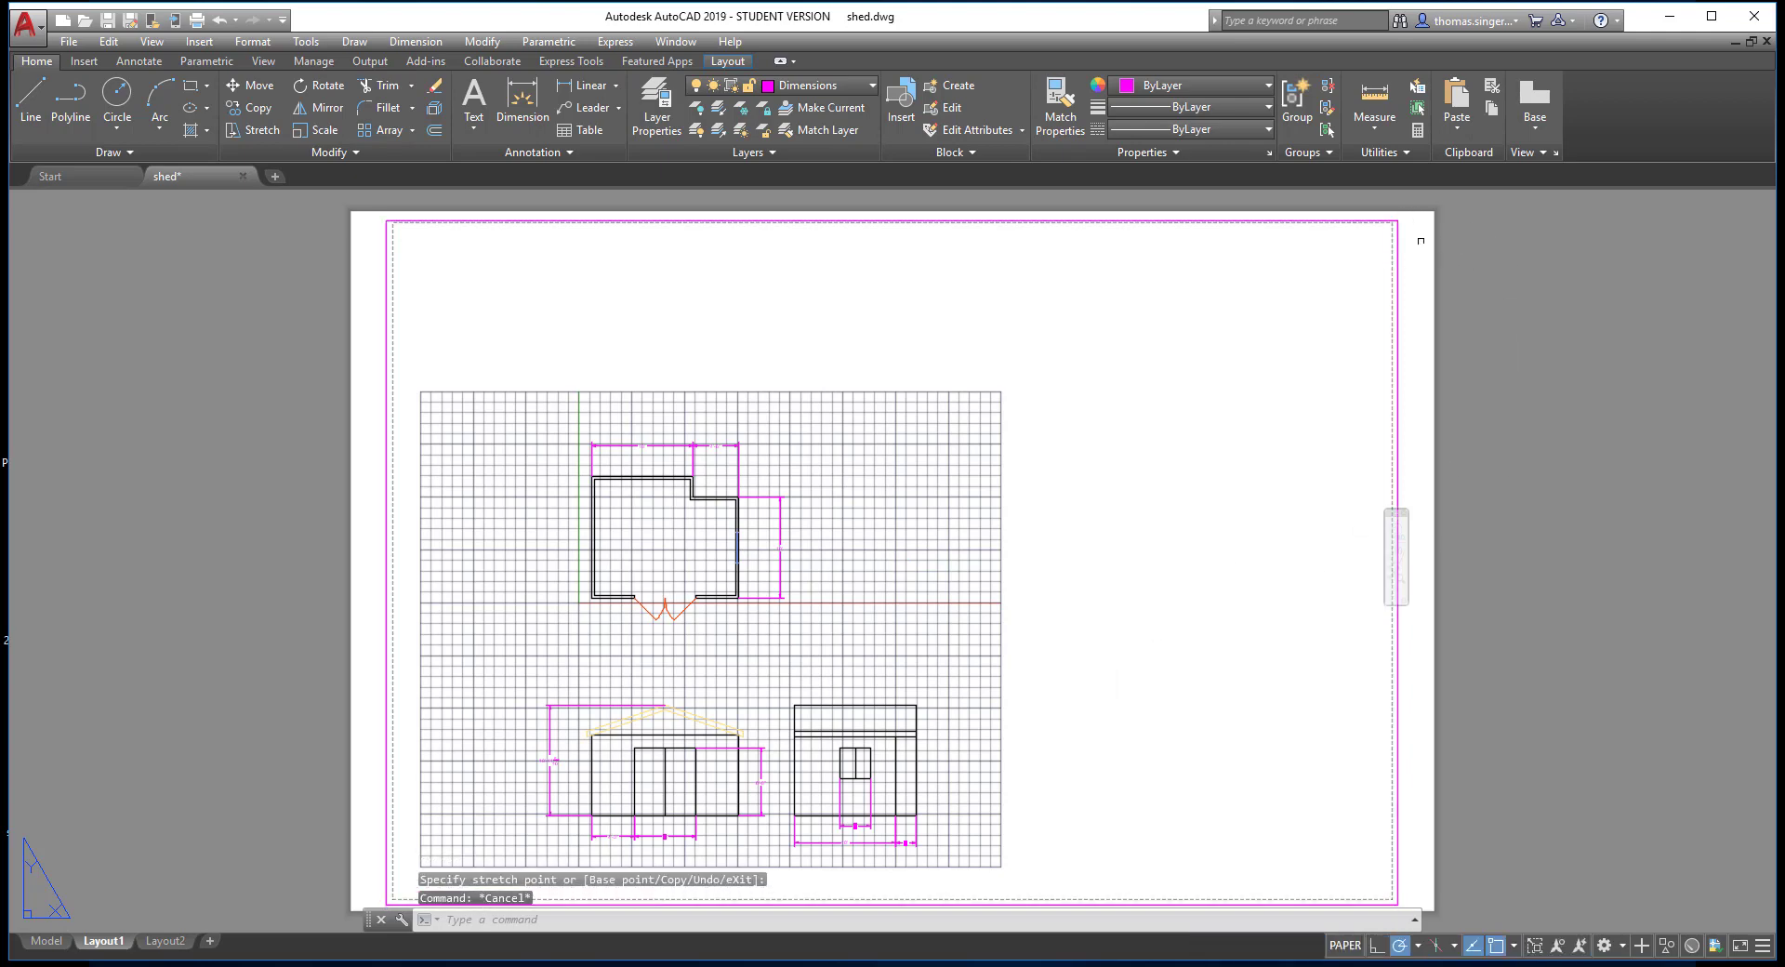
key("Escape")
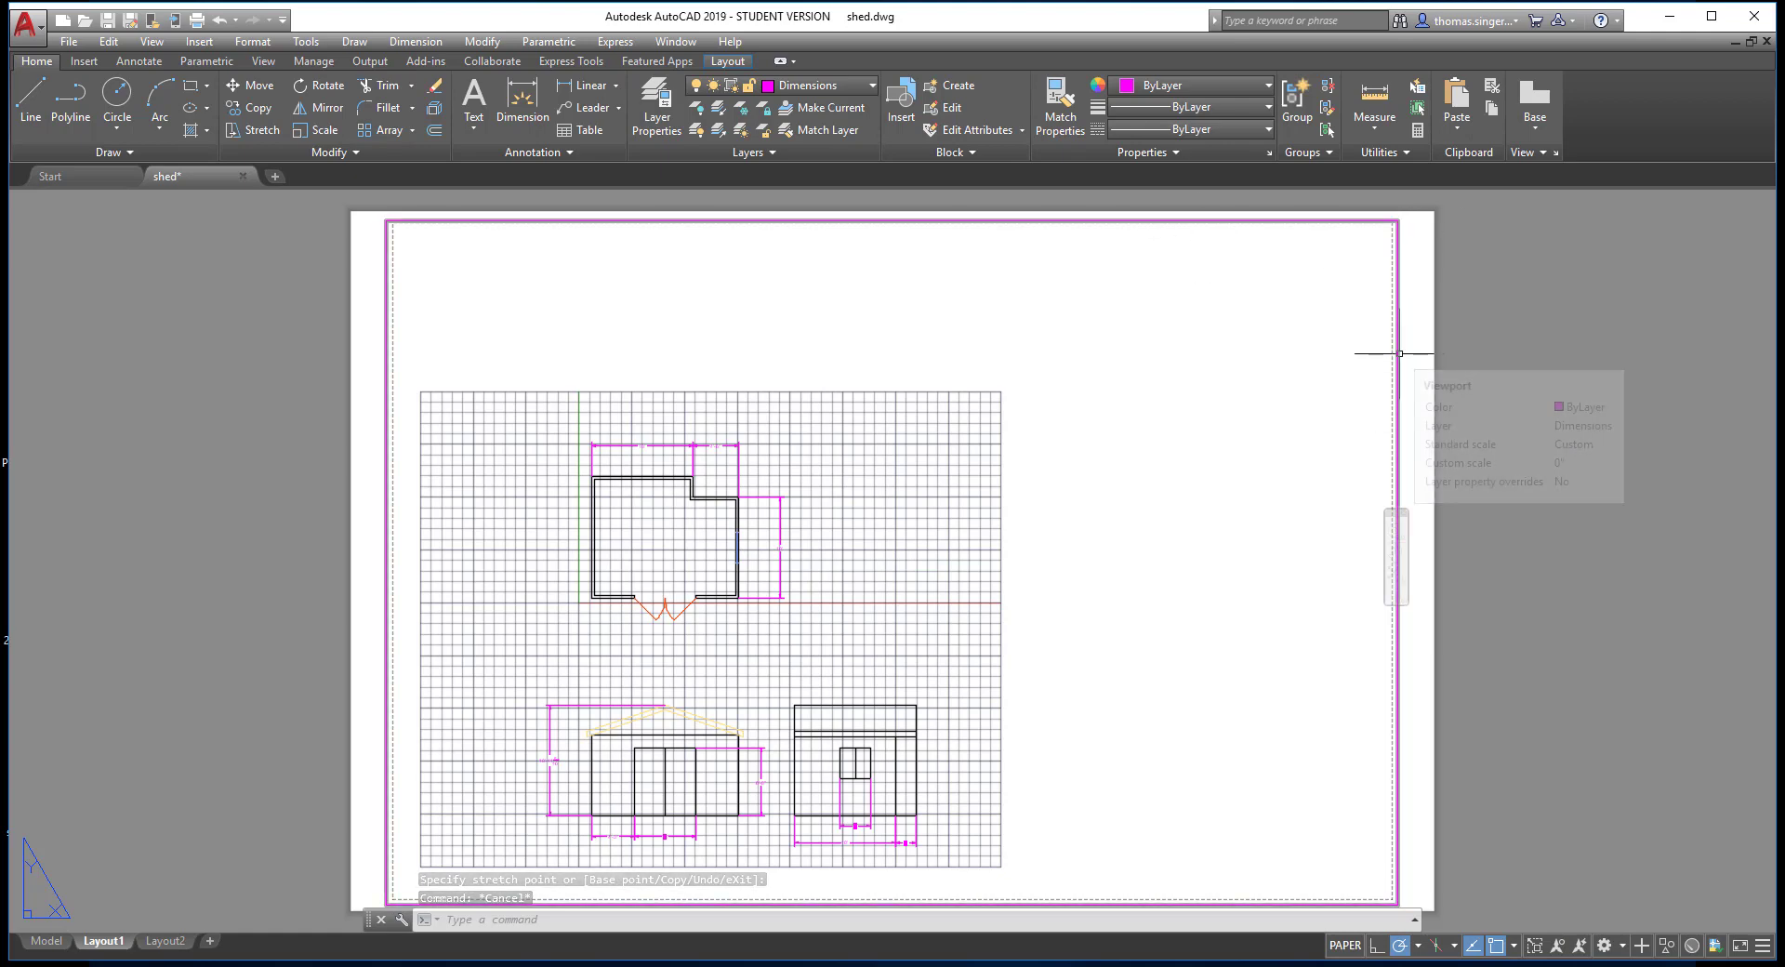
Create a new layer named viewport and toggle its plot setting.
left_click(659, 121)
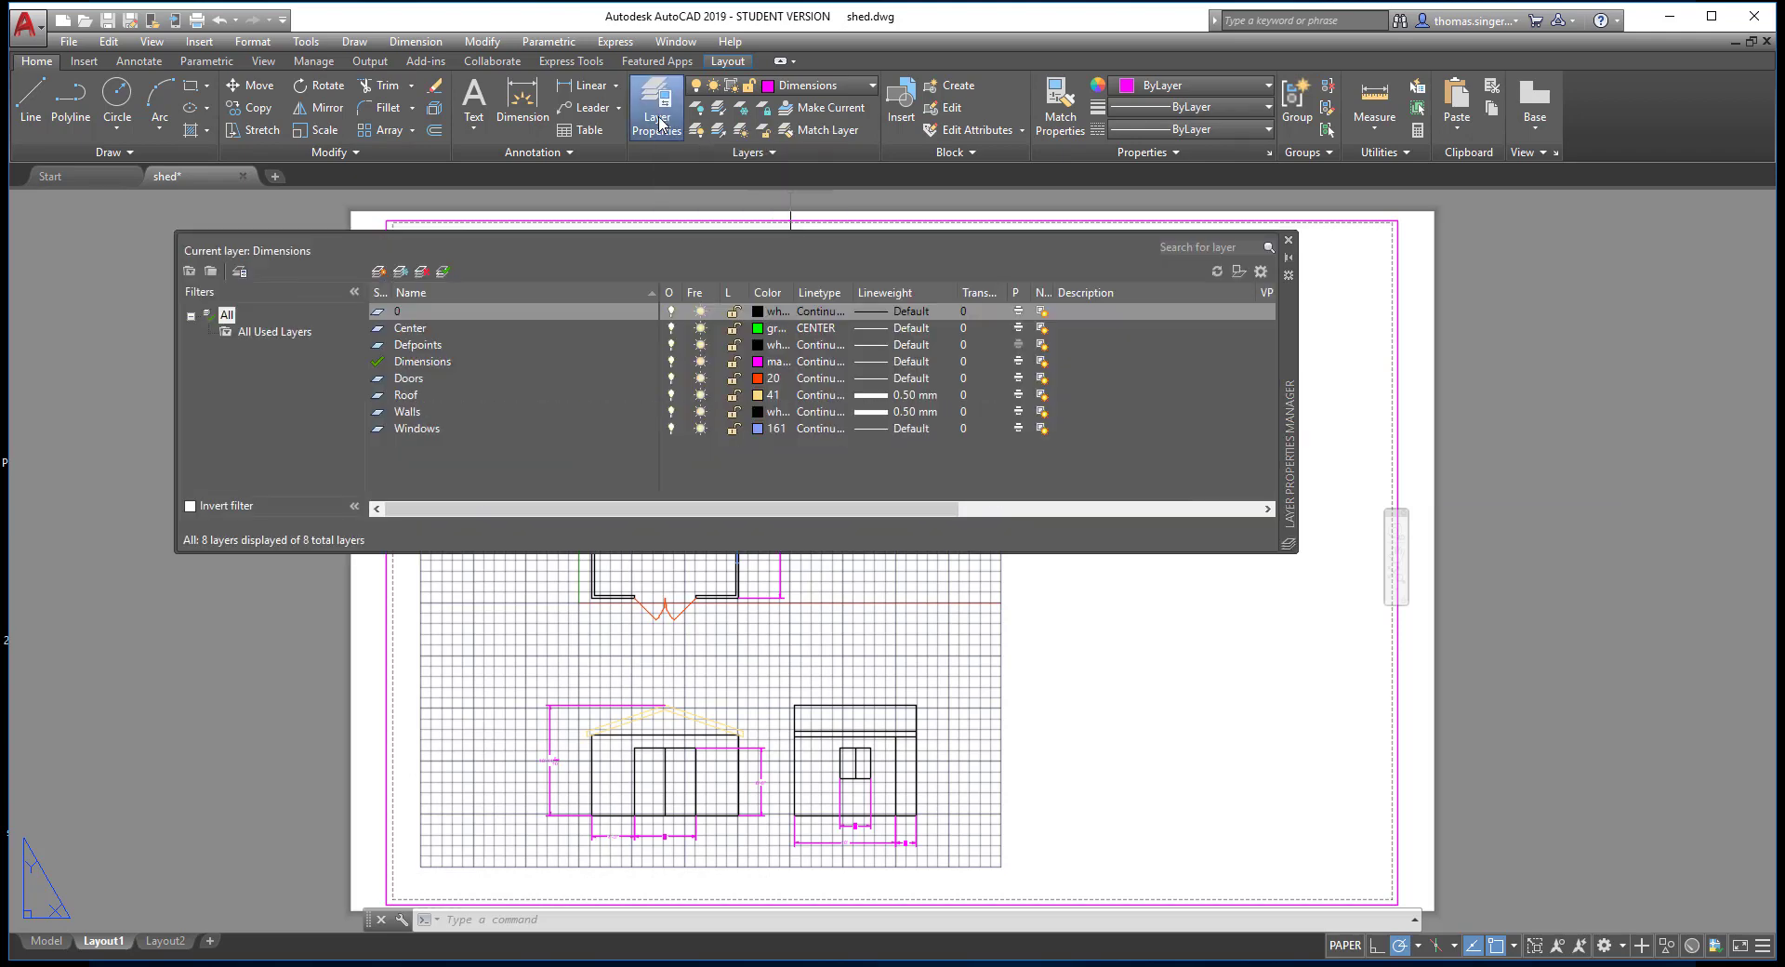
left_click(378, 271)
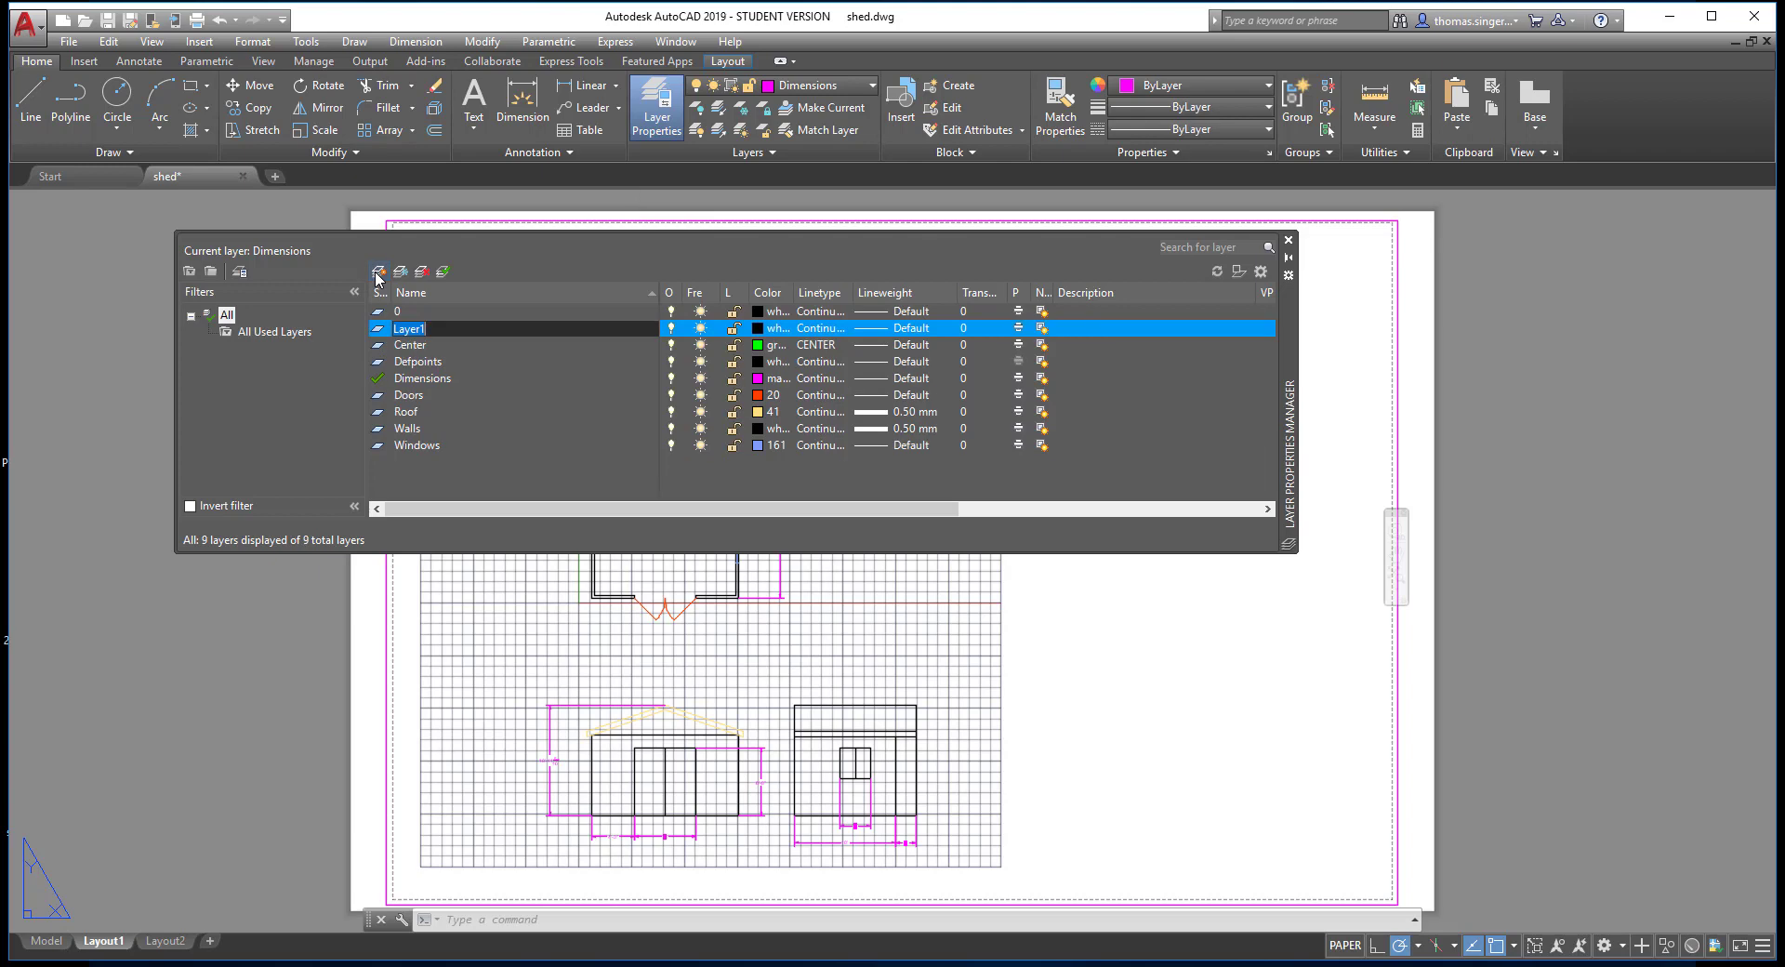
type("viewport")
left_click(1019, 329)
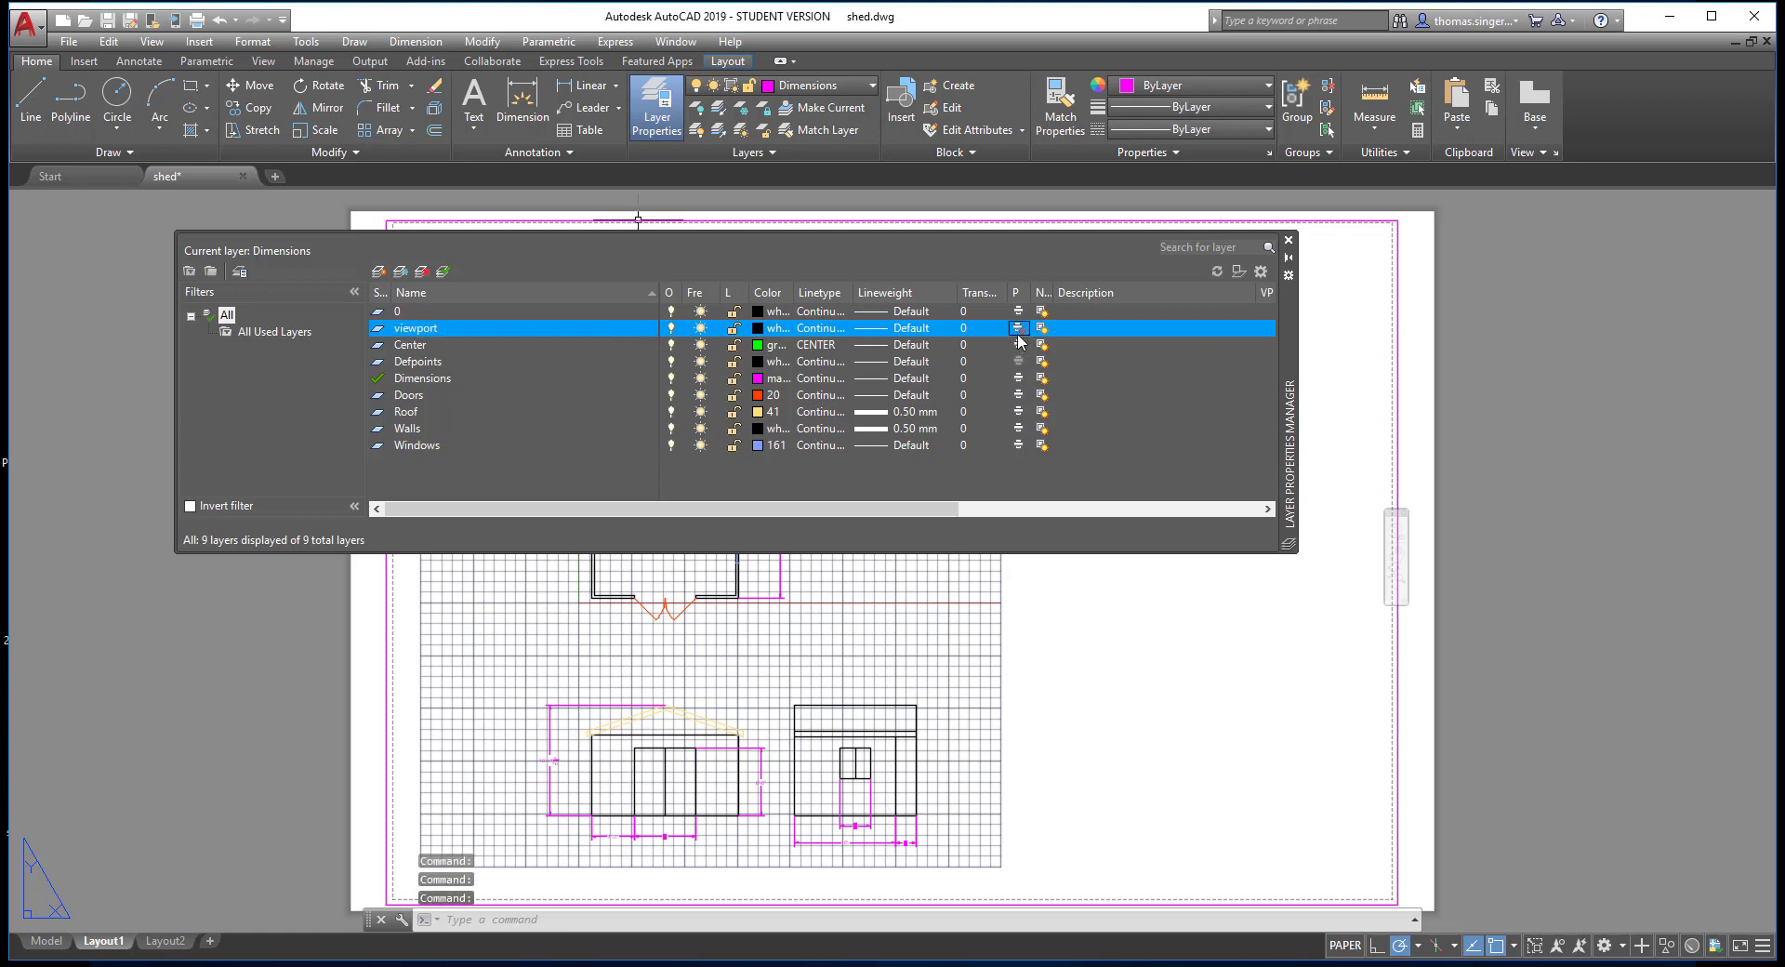
Set the viewport layer's color to index color 104 and close the layer manager.
left_click(764, 329)
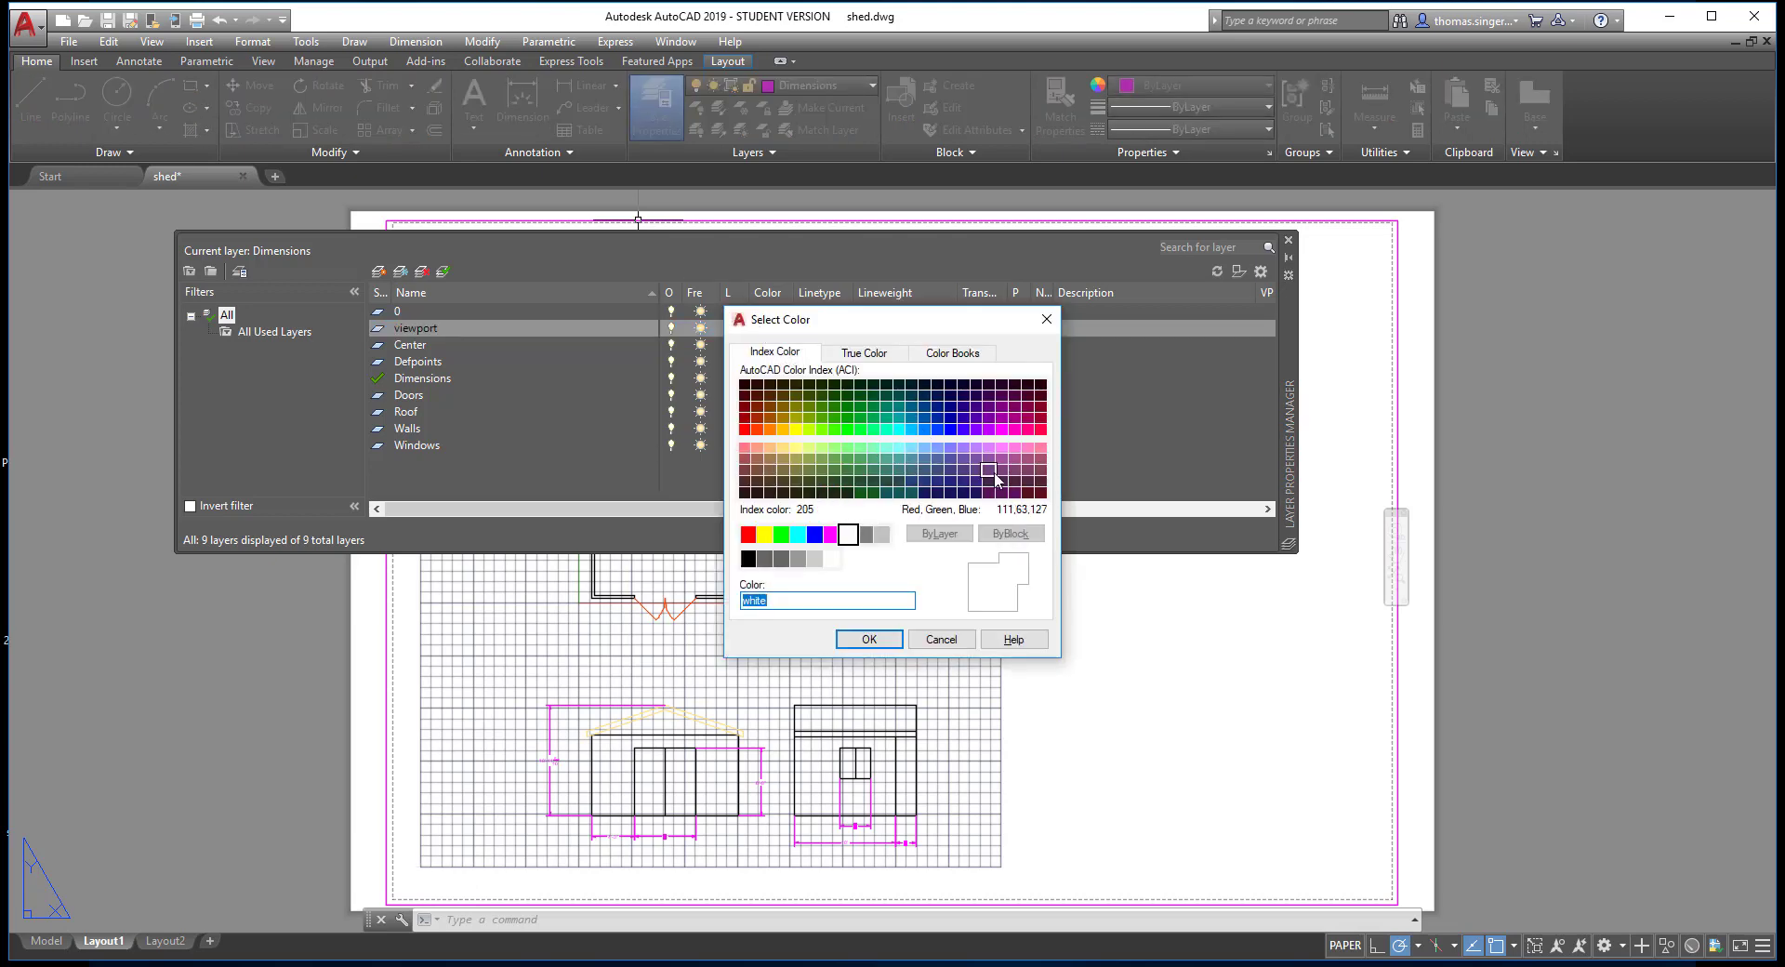
left_click(860, 406)
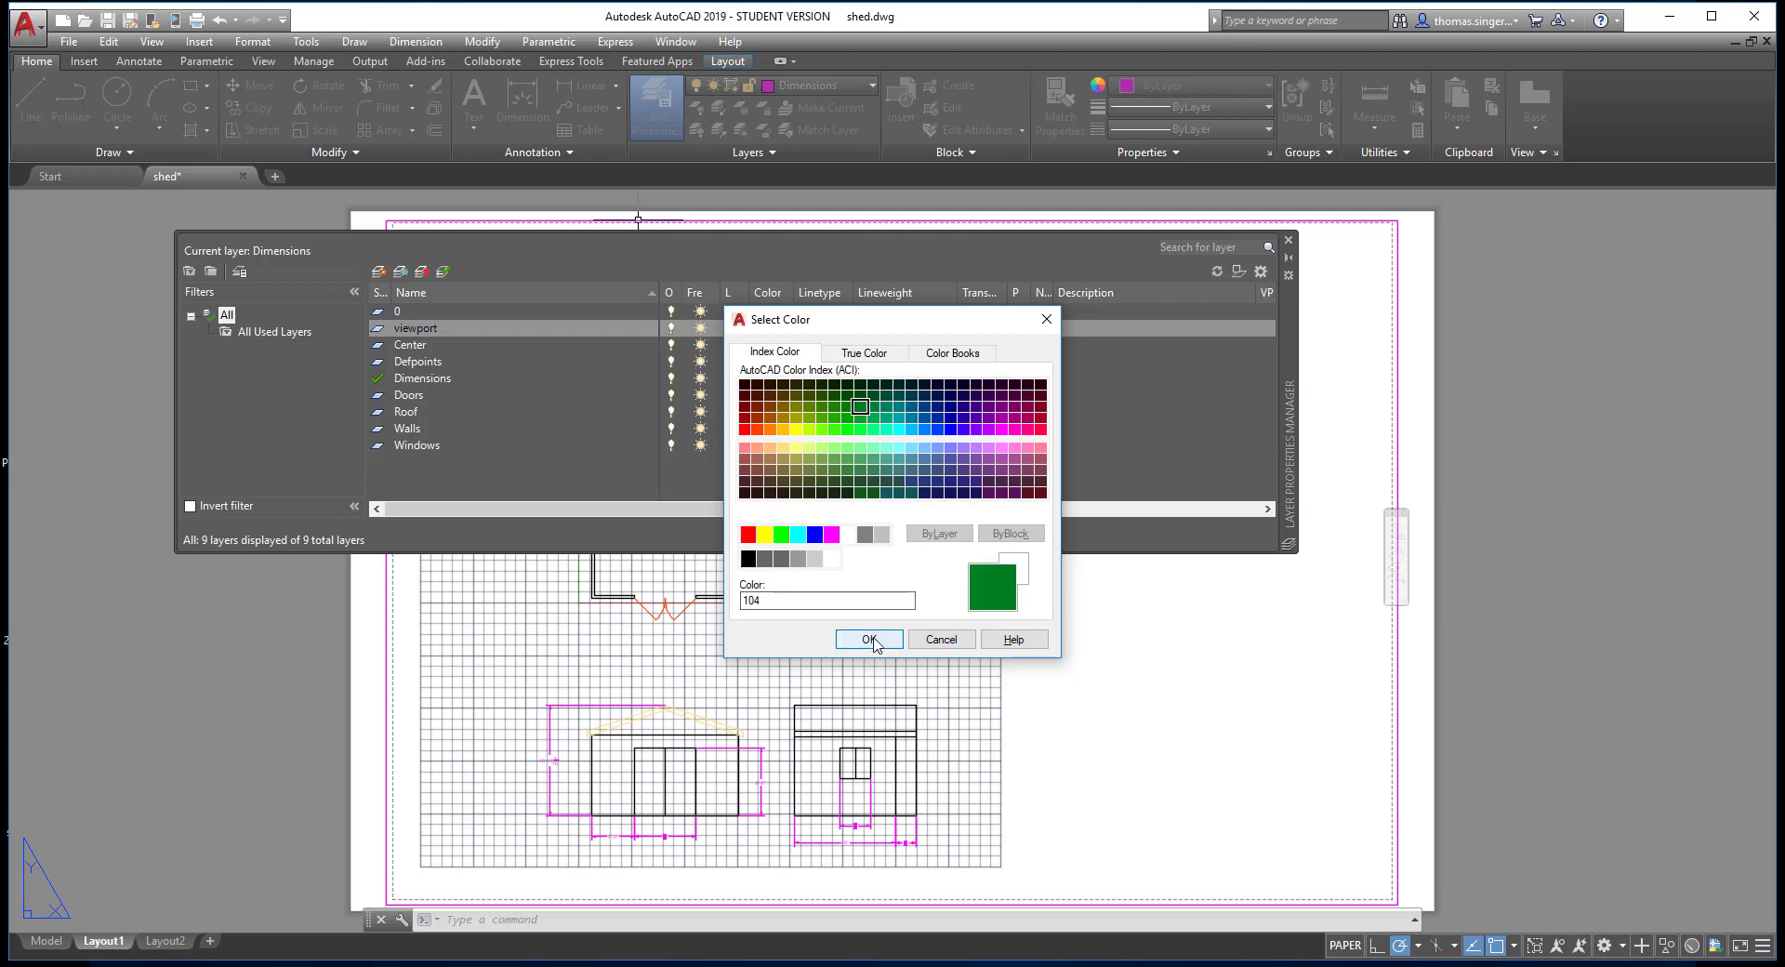
left_click(868, 642)
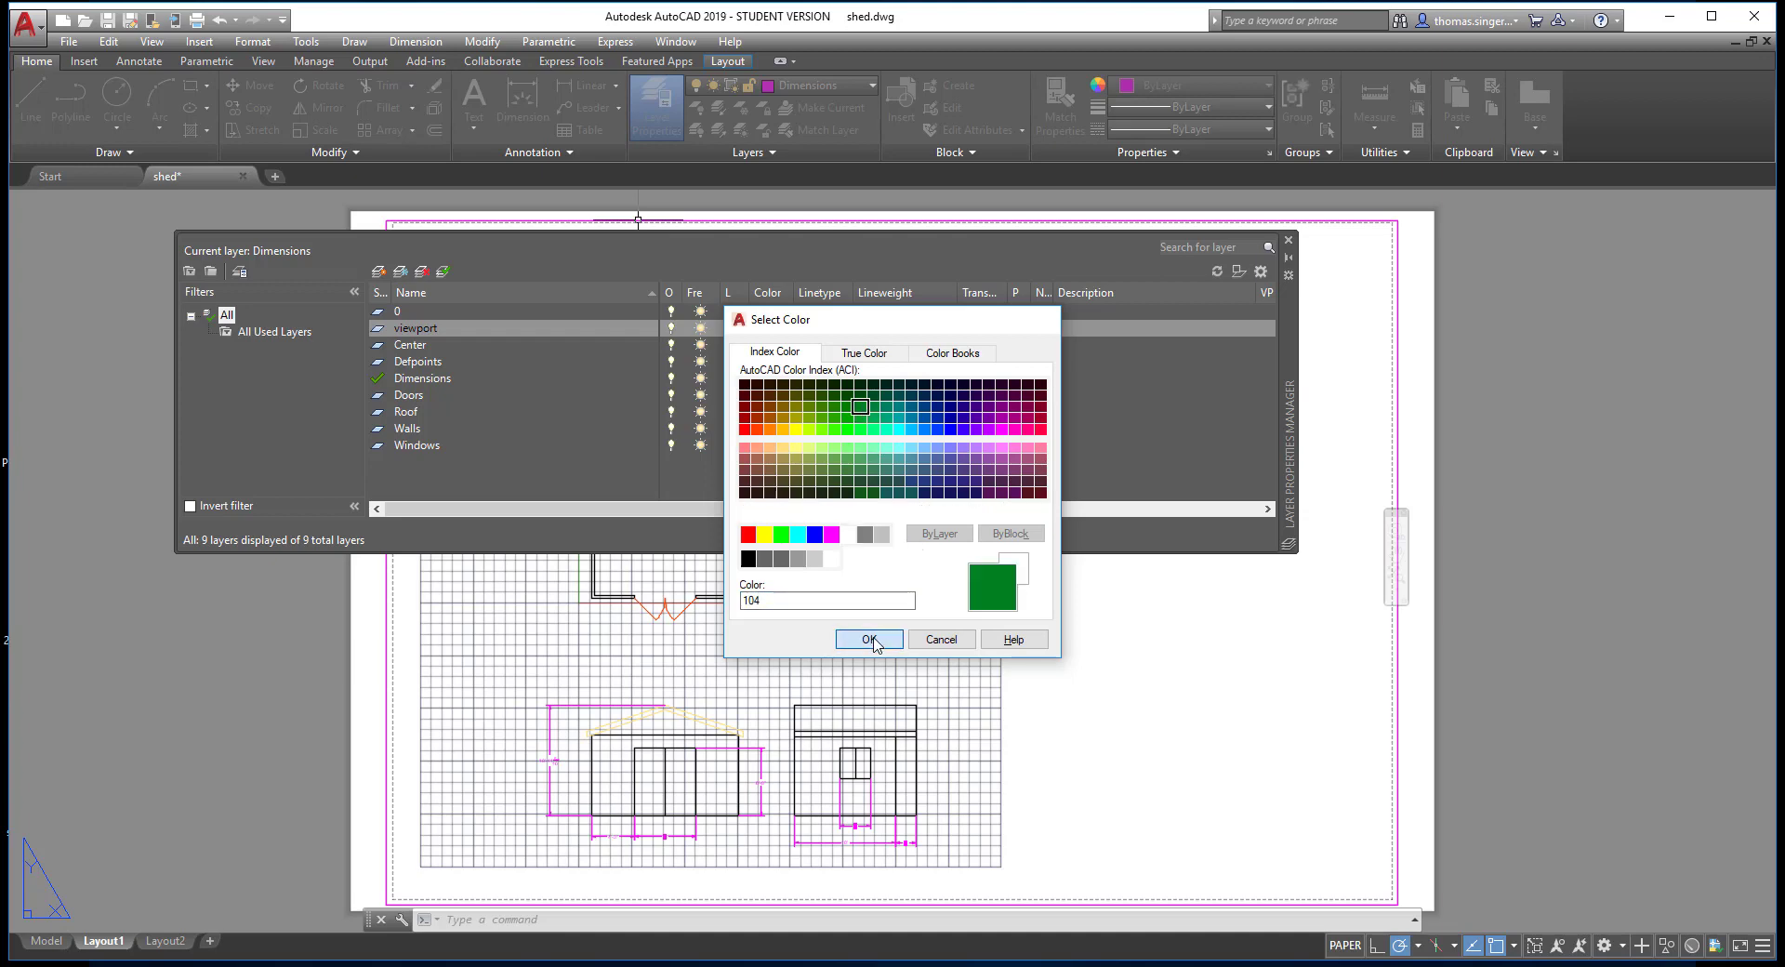
left_click(1288, 242)
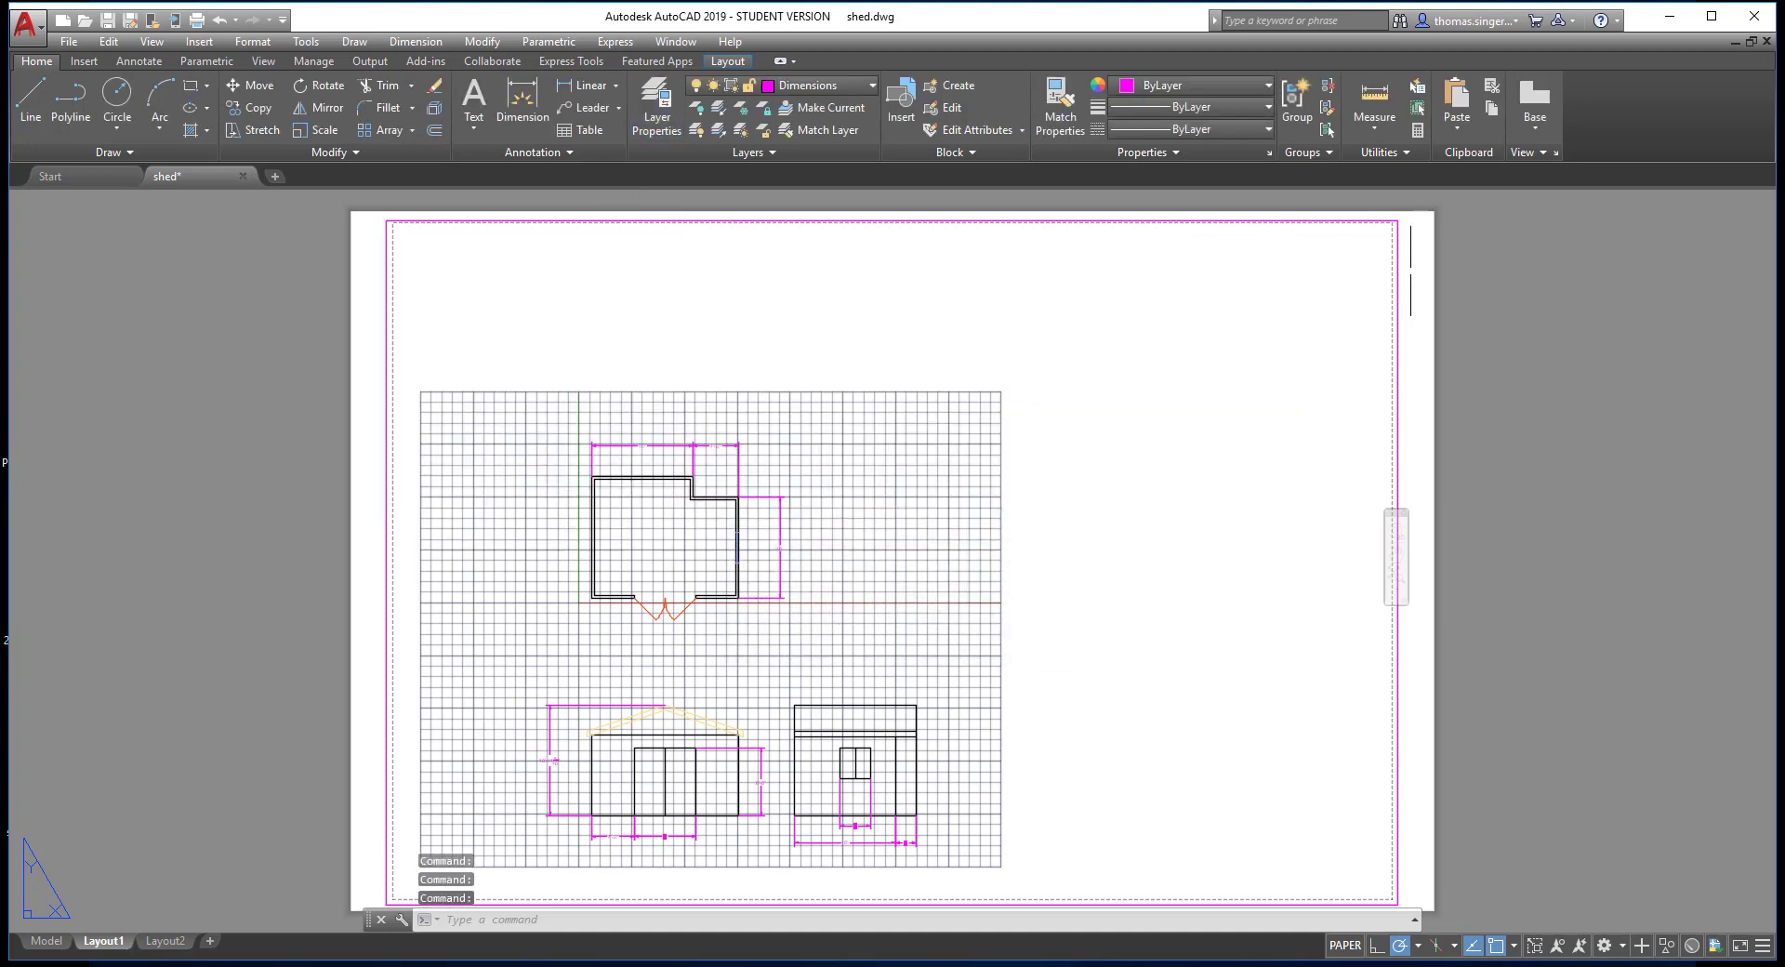
Move the viewport border from the Dimensions layer to the viewport layer and deselect it.
left_click(1392, 272)
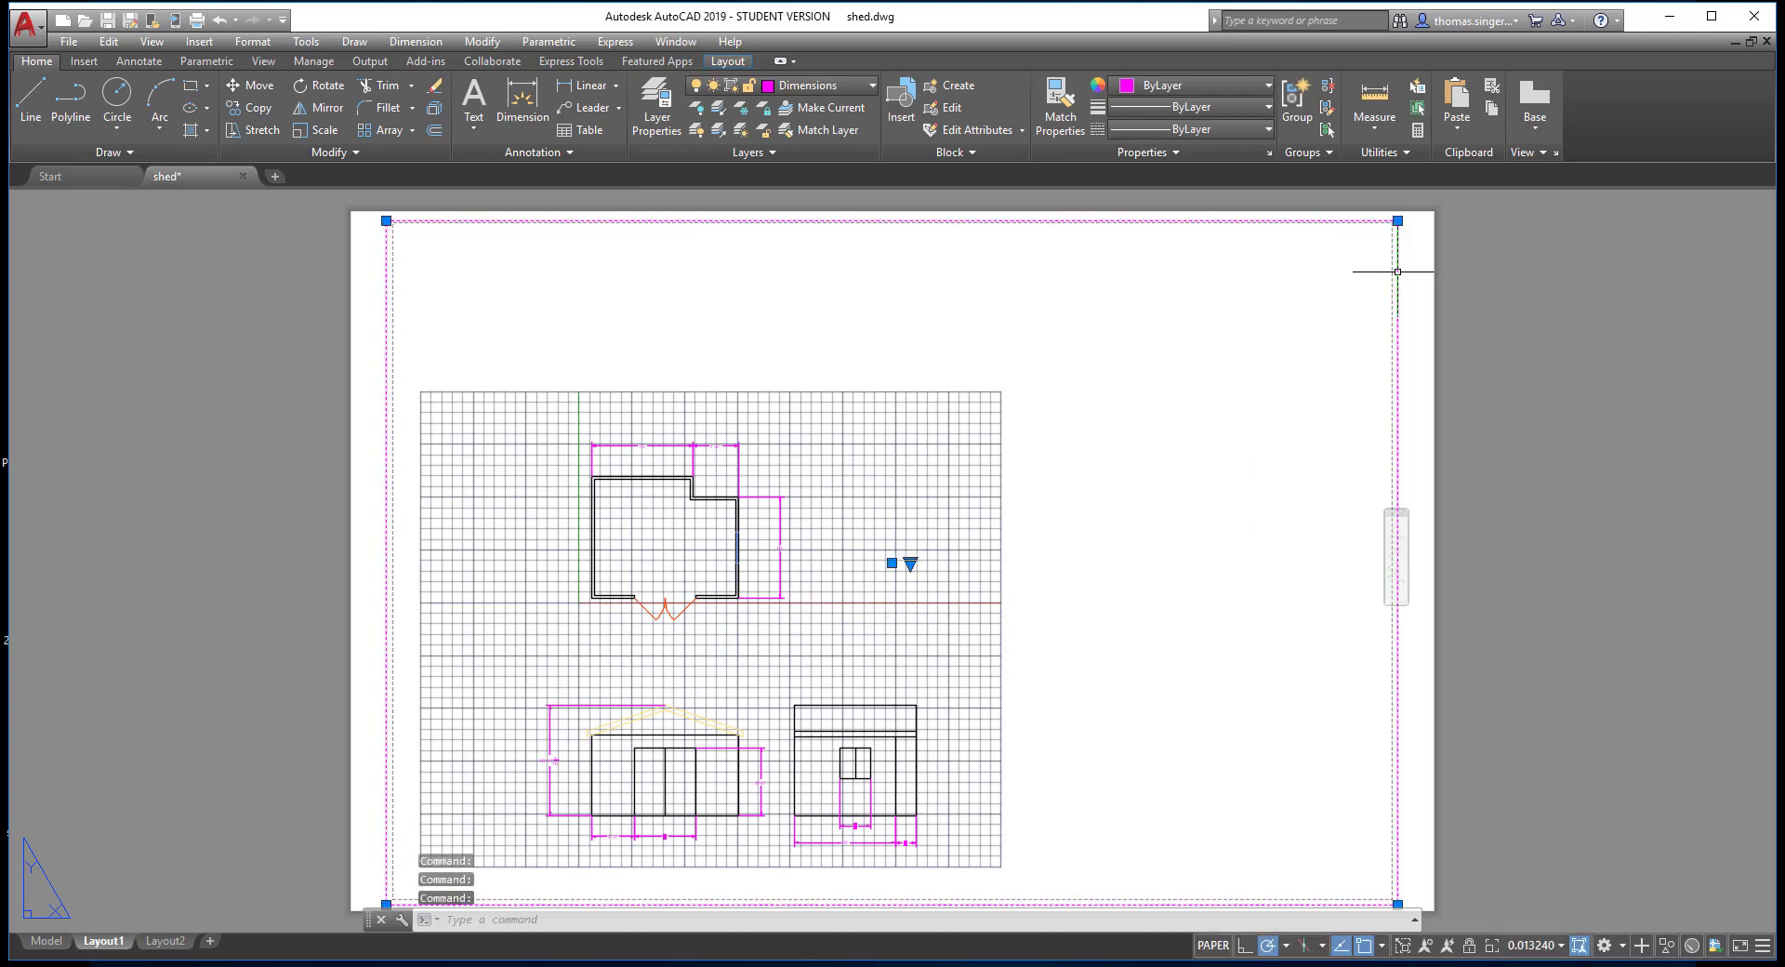
left_click(842, 85)
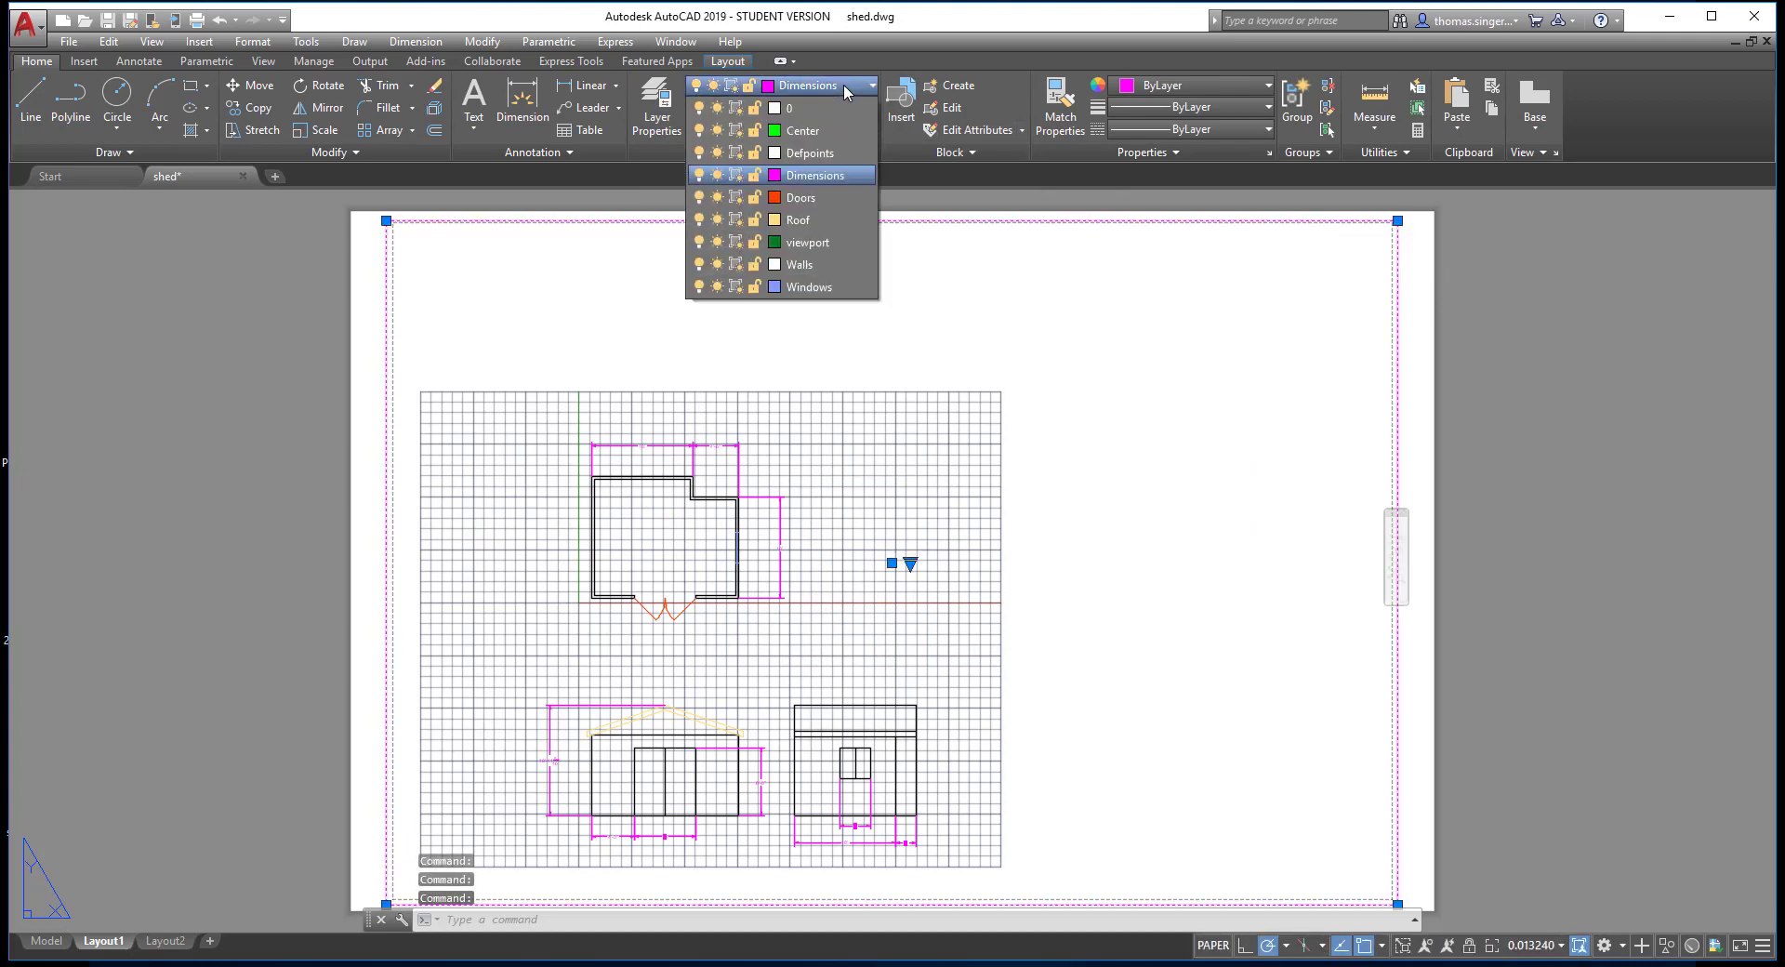
left_click(807, 241)
key("Escape")
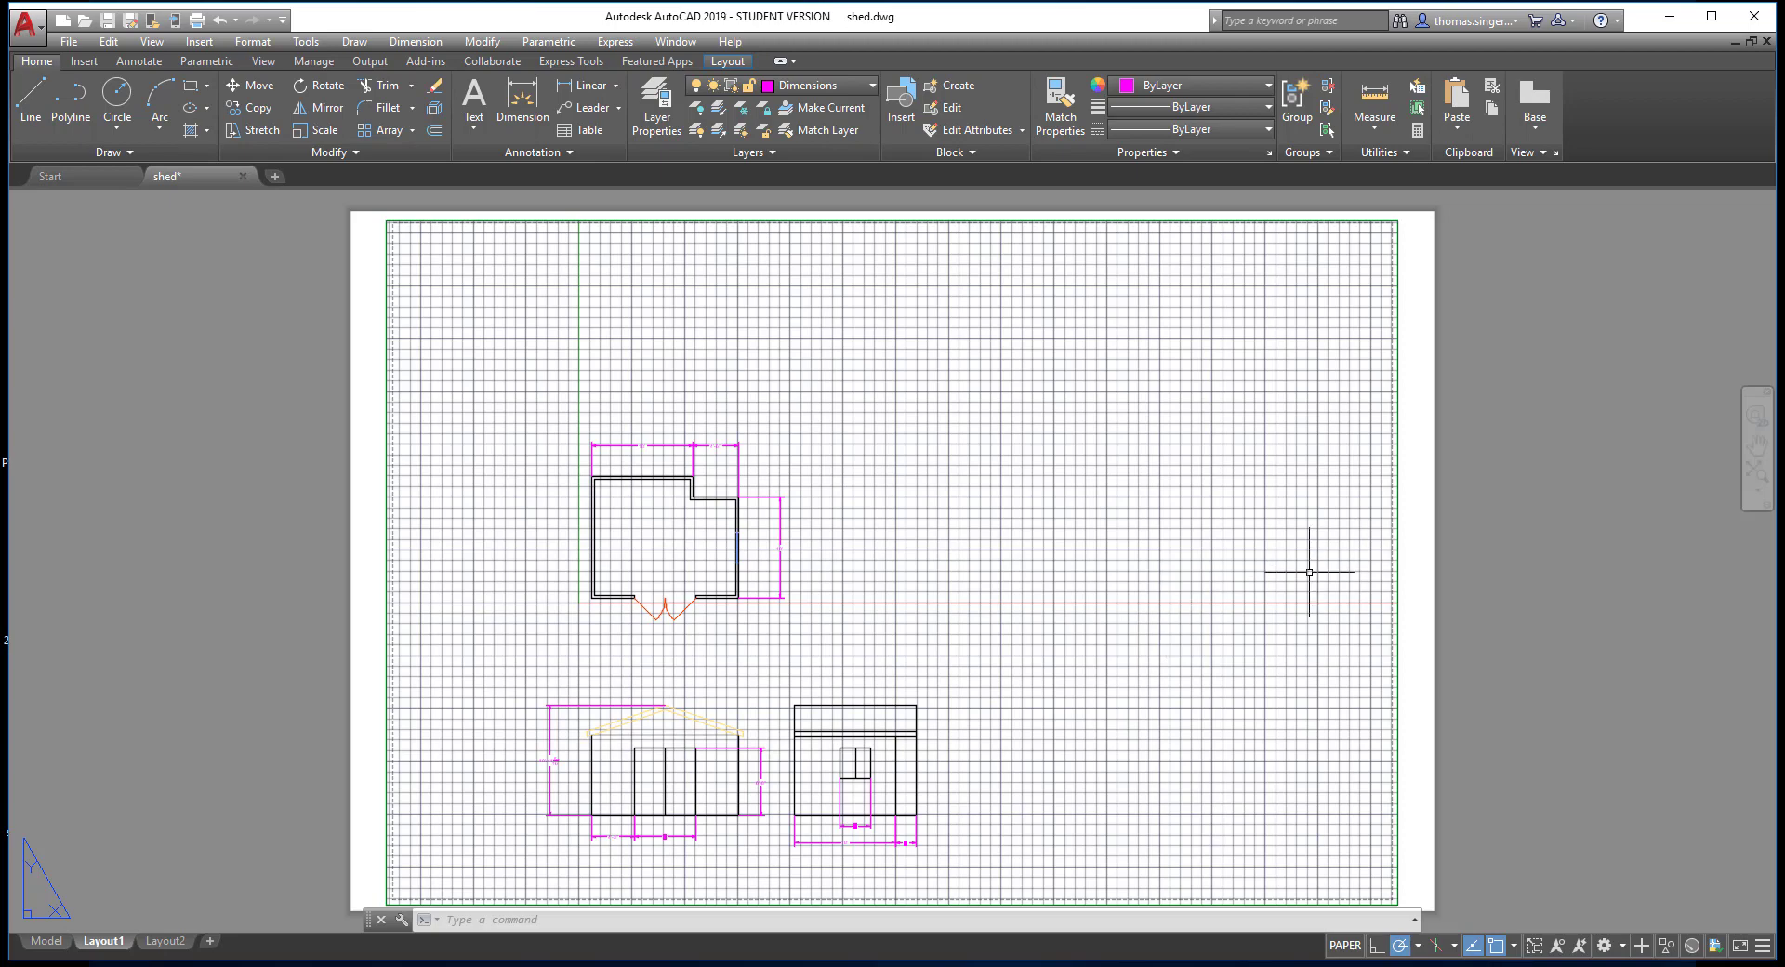
Activate model space inside the viewport, then pan and enlarge the shed views to fill the viewport.
double_click(1243, 547)
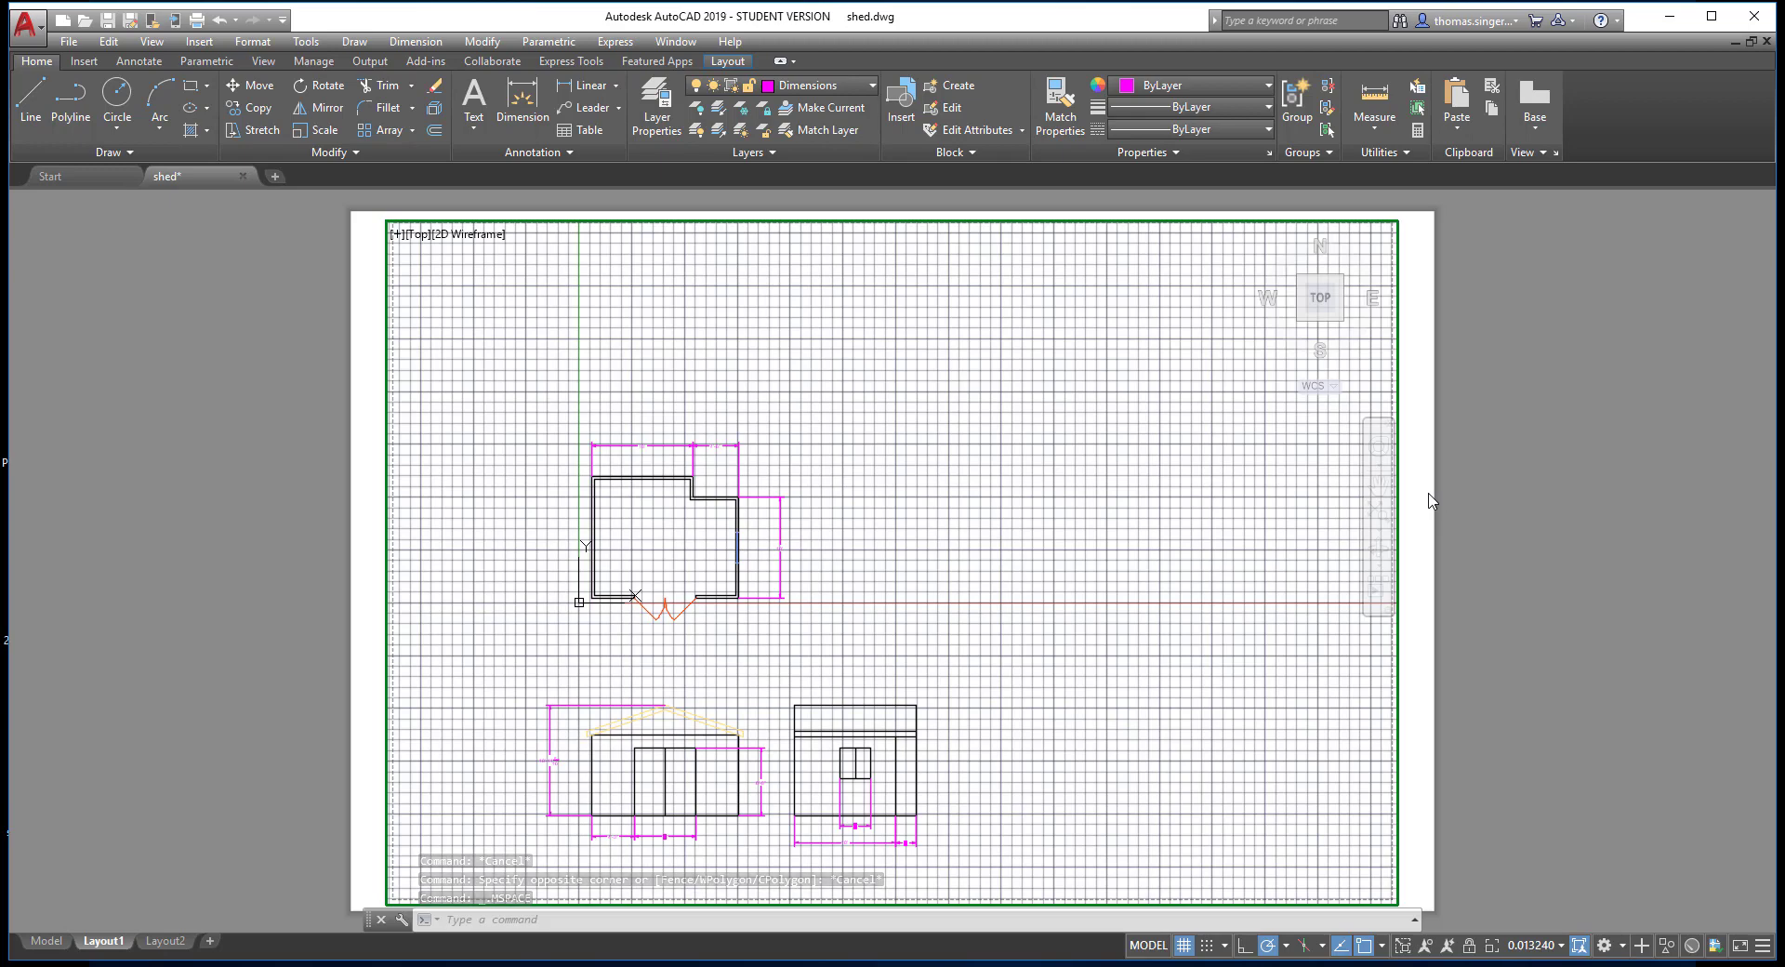
double_click(1433, 430)
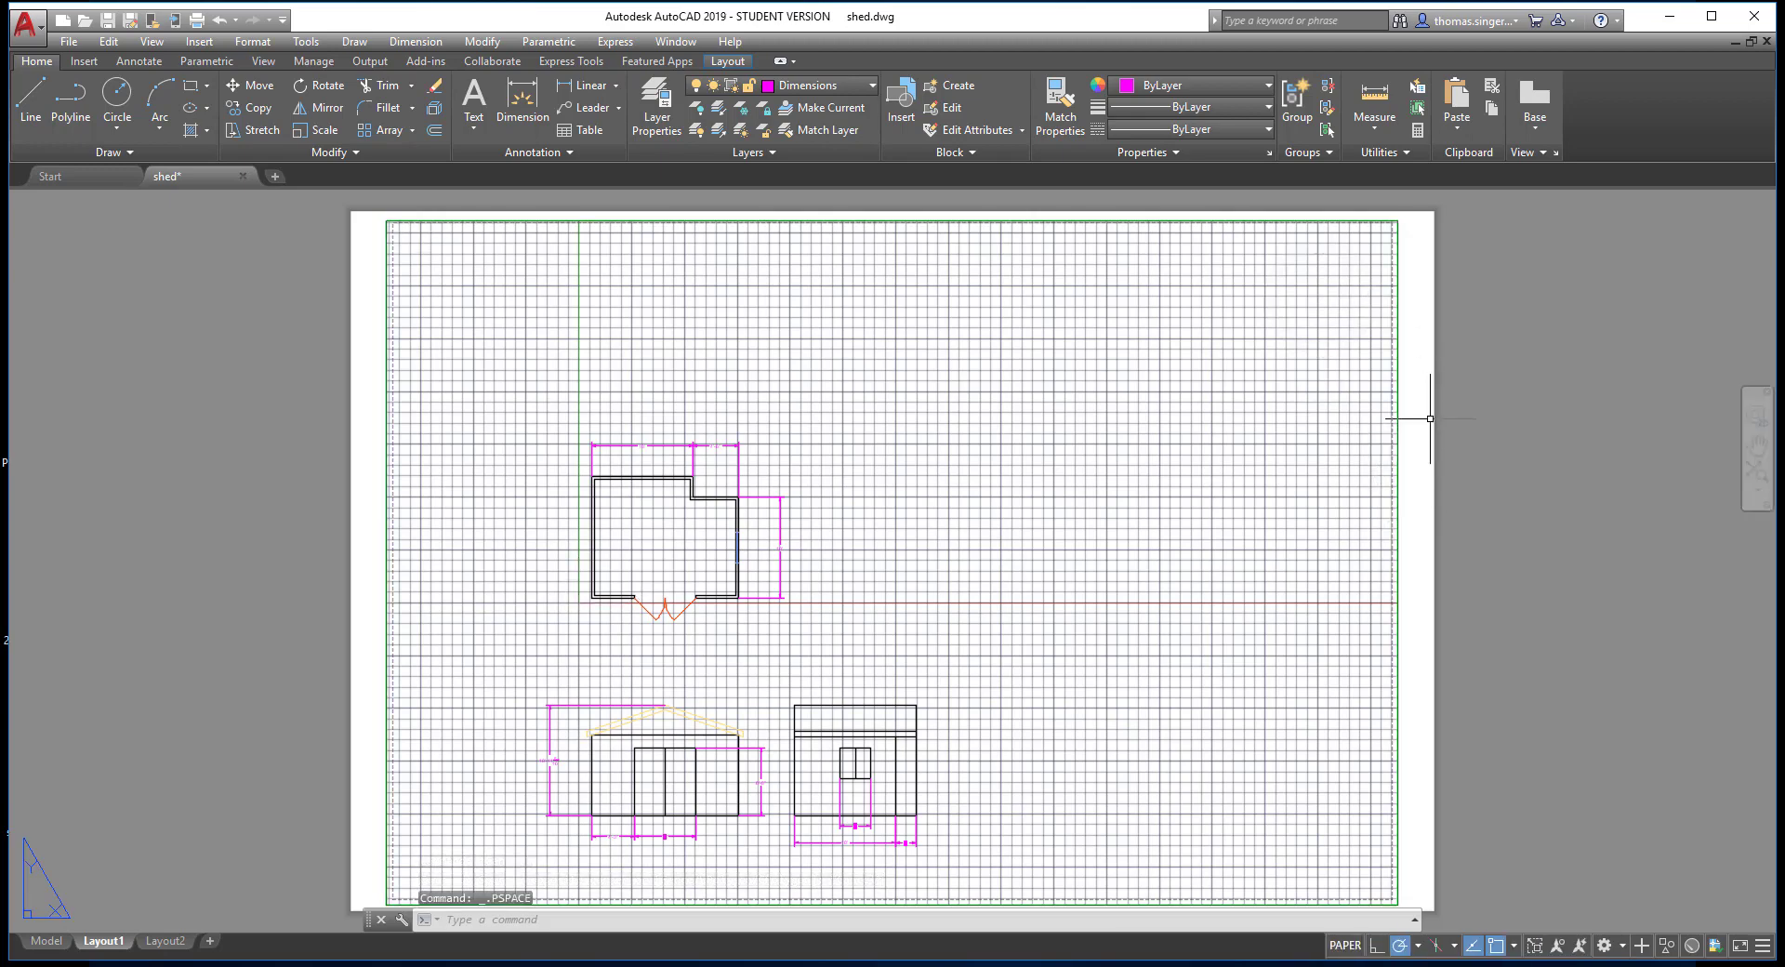
double_click(1224, 522)
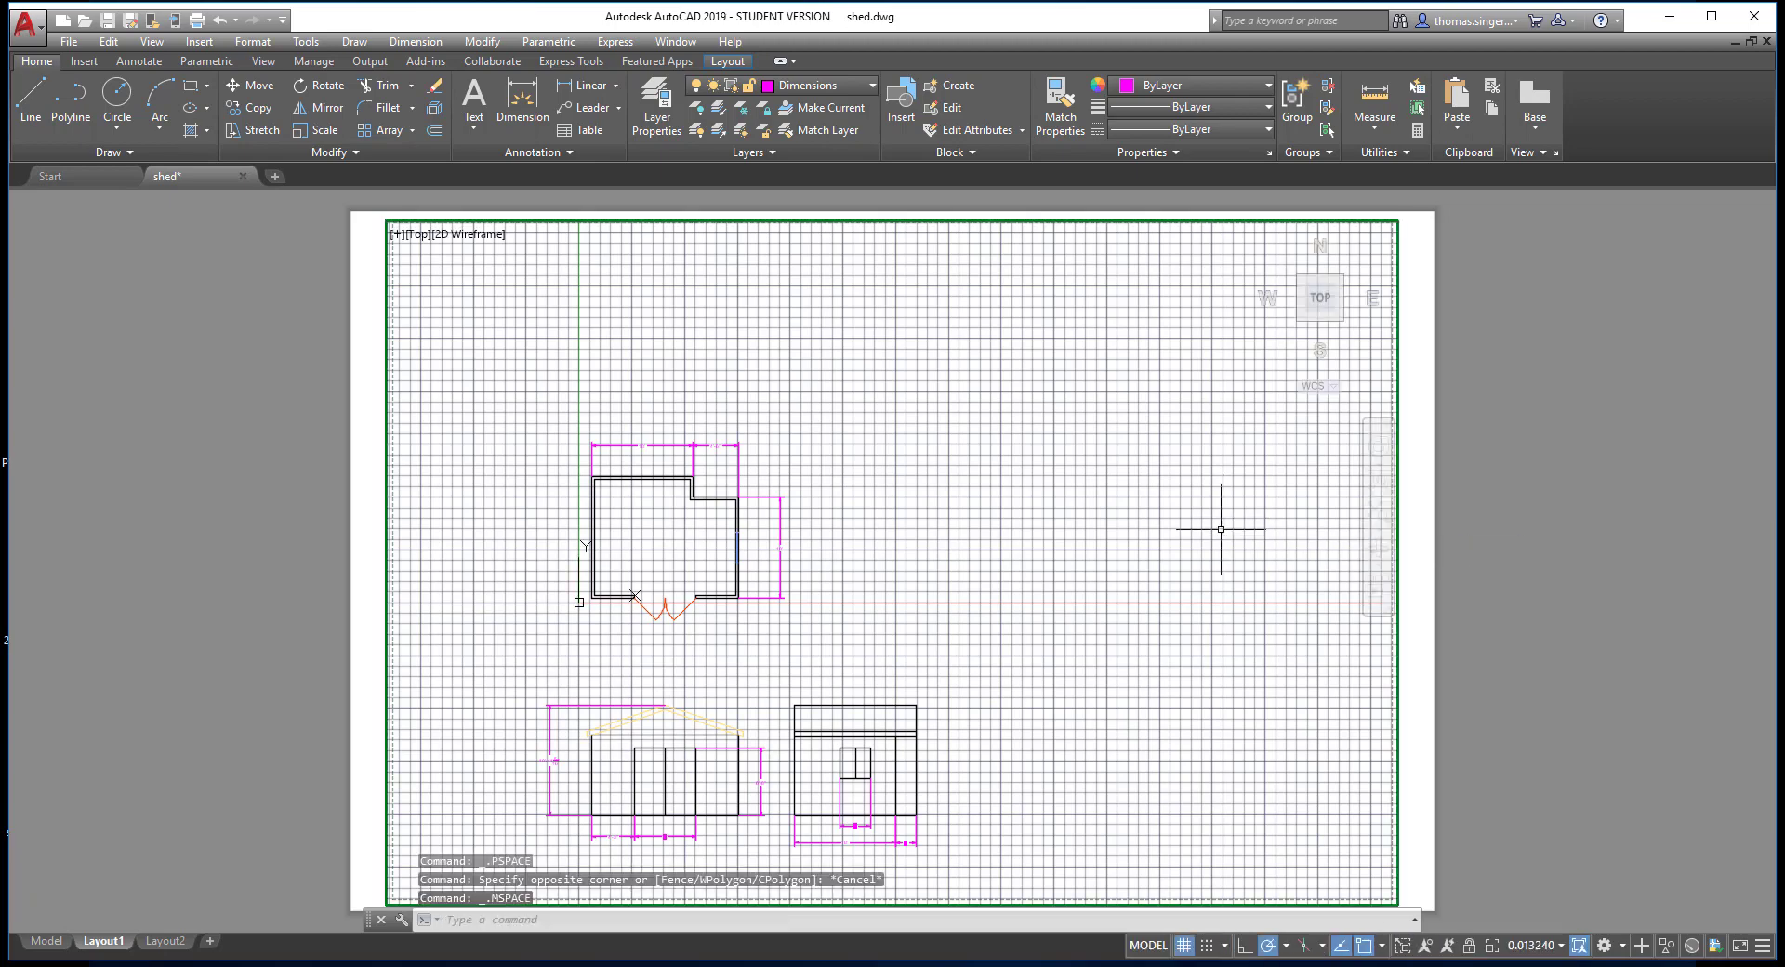
middle_click_drag(1221, 529, 1240, 494)
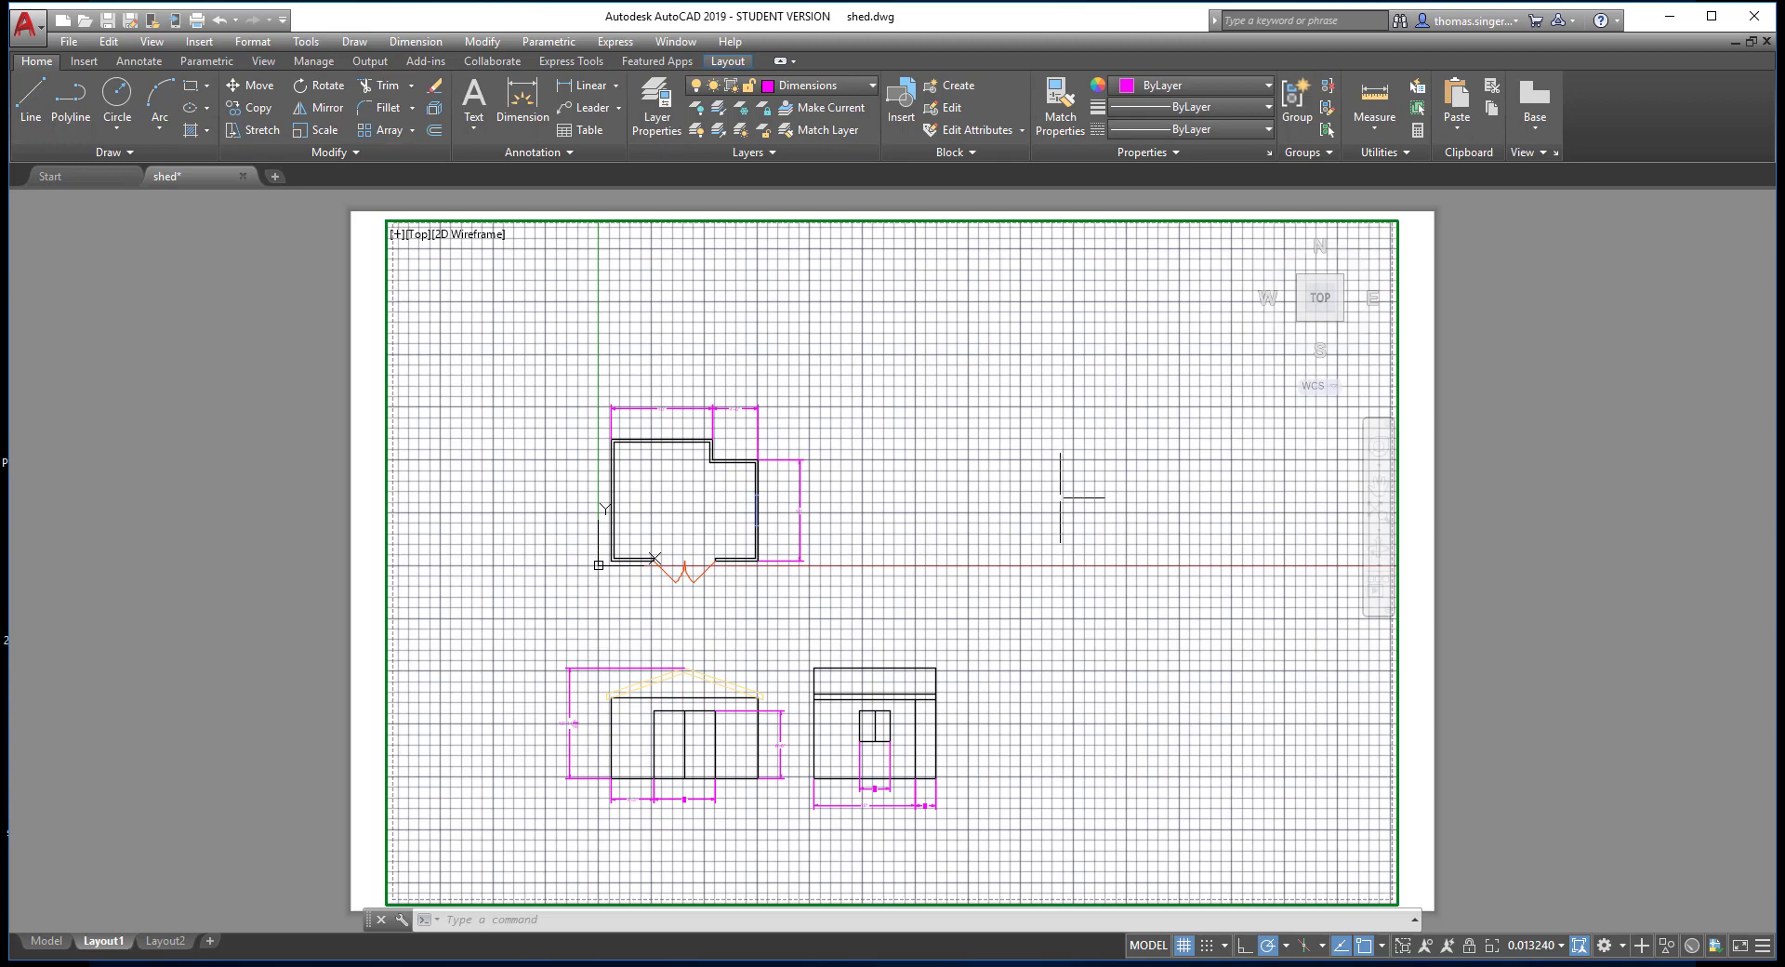
scroll(540, 662, "up", 1)
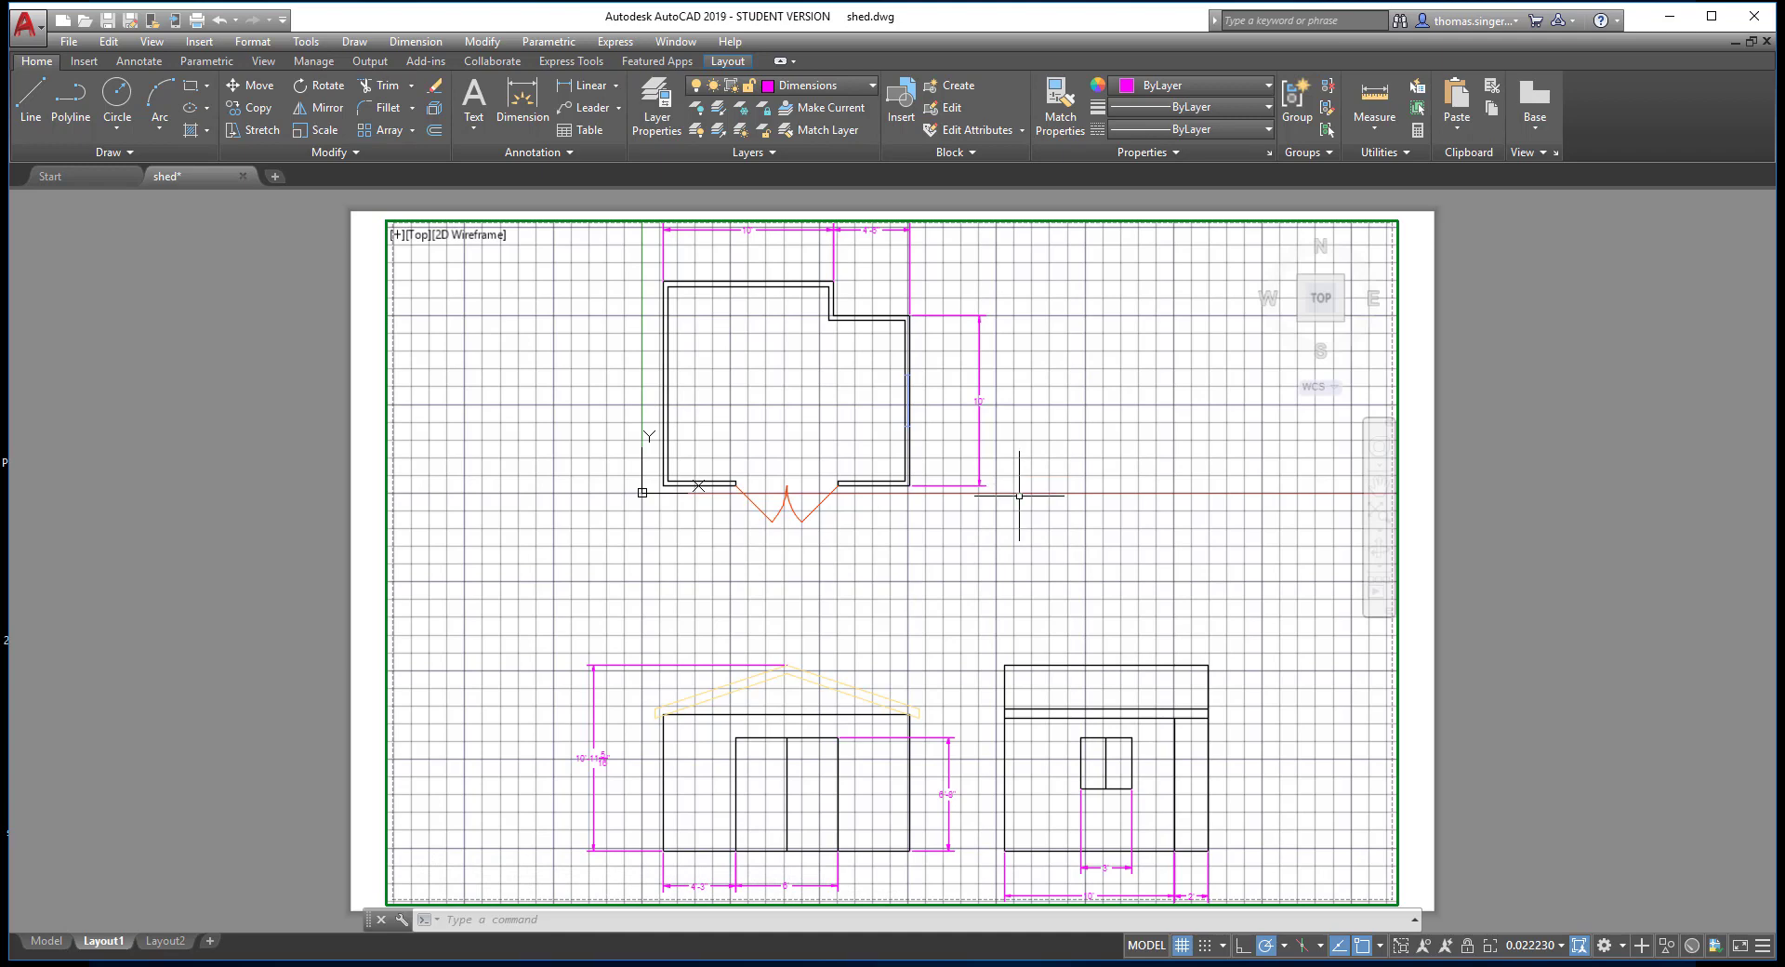
Try a viewport scale of 1:2.
left_click(1538, 945)
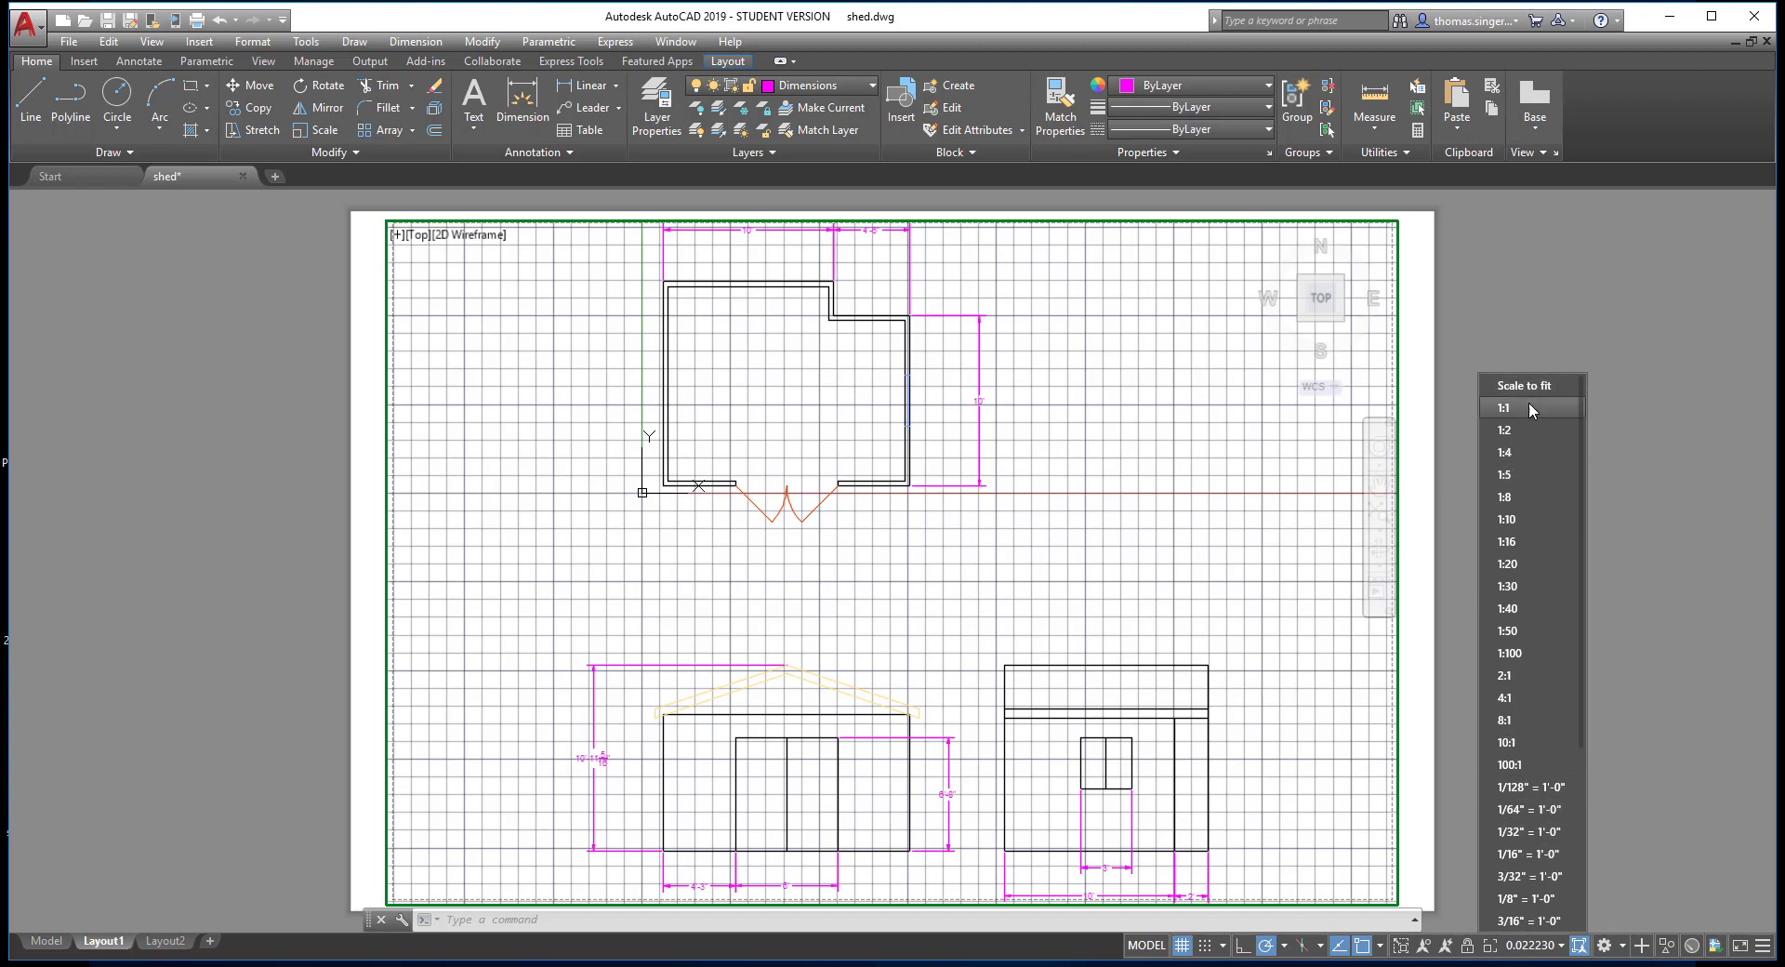
left_click(1526, 431)
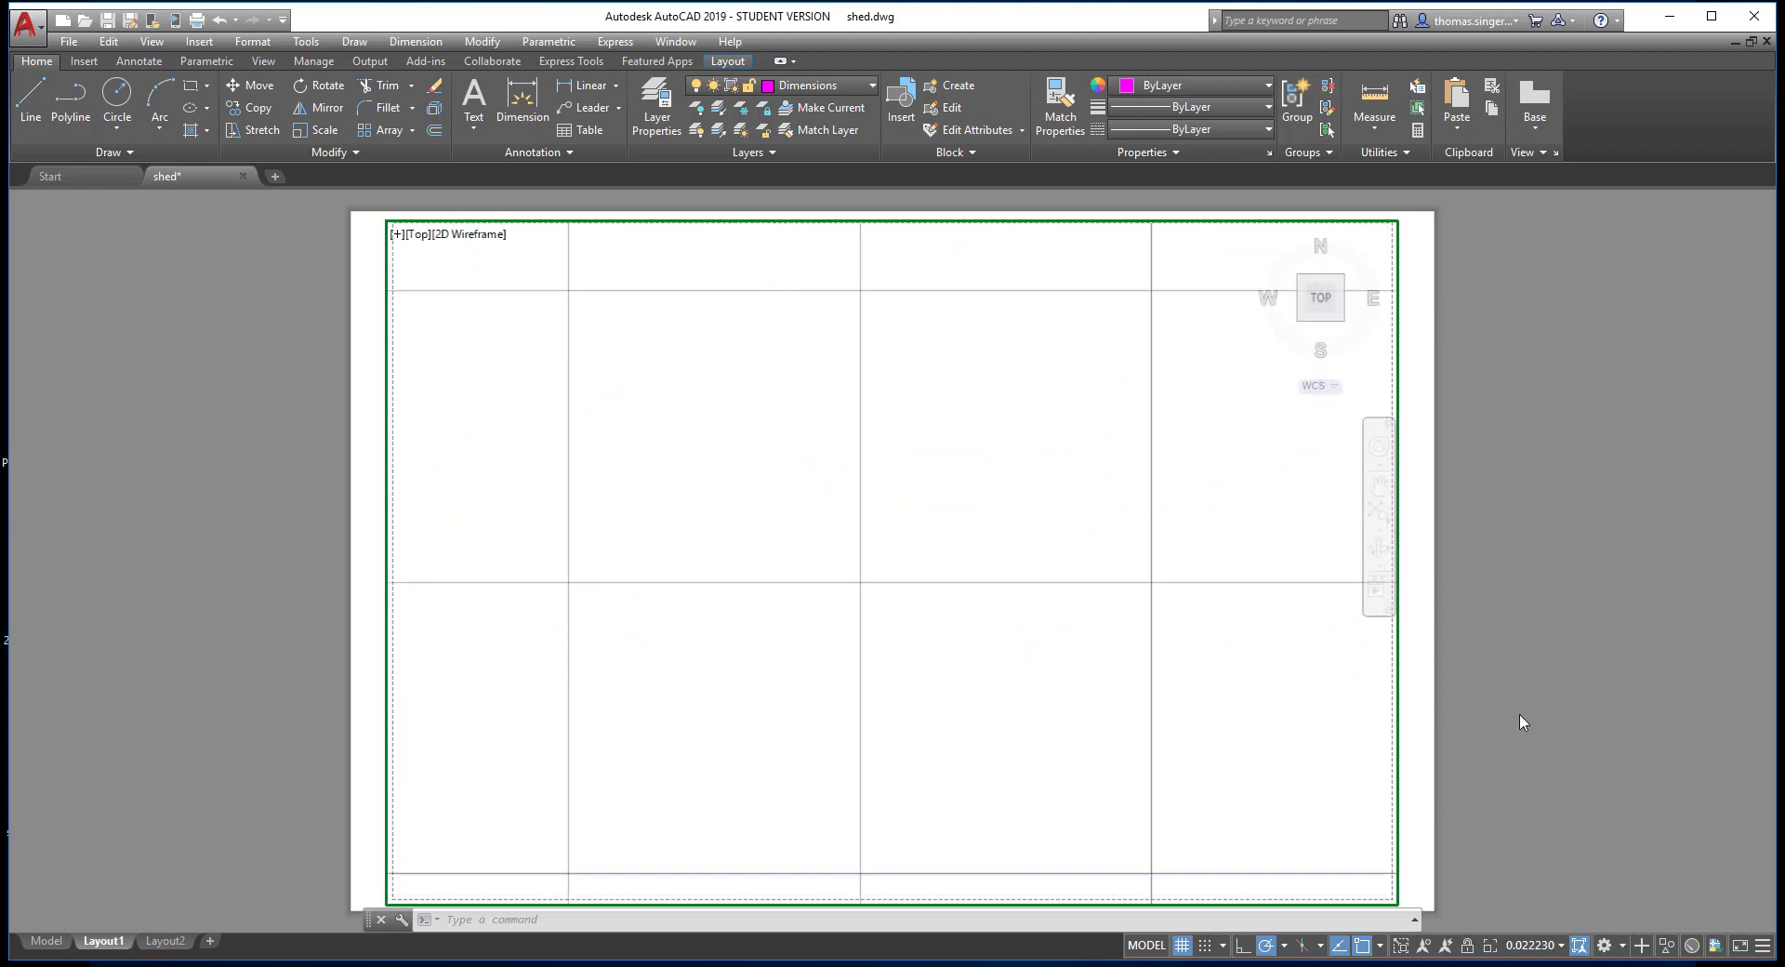
Set the viewport scale to 1/8" = 1'-0".
left_click(1552, 948)
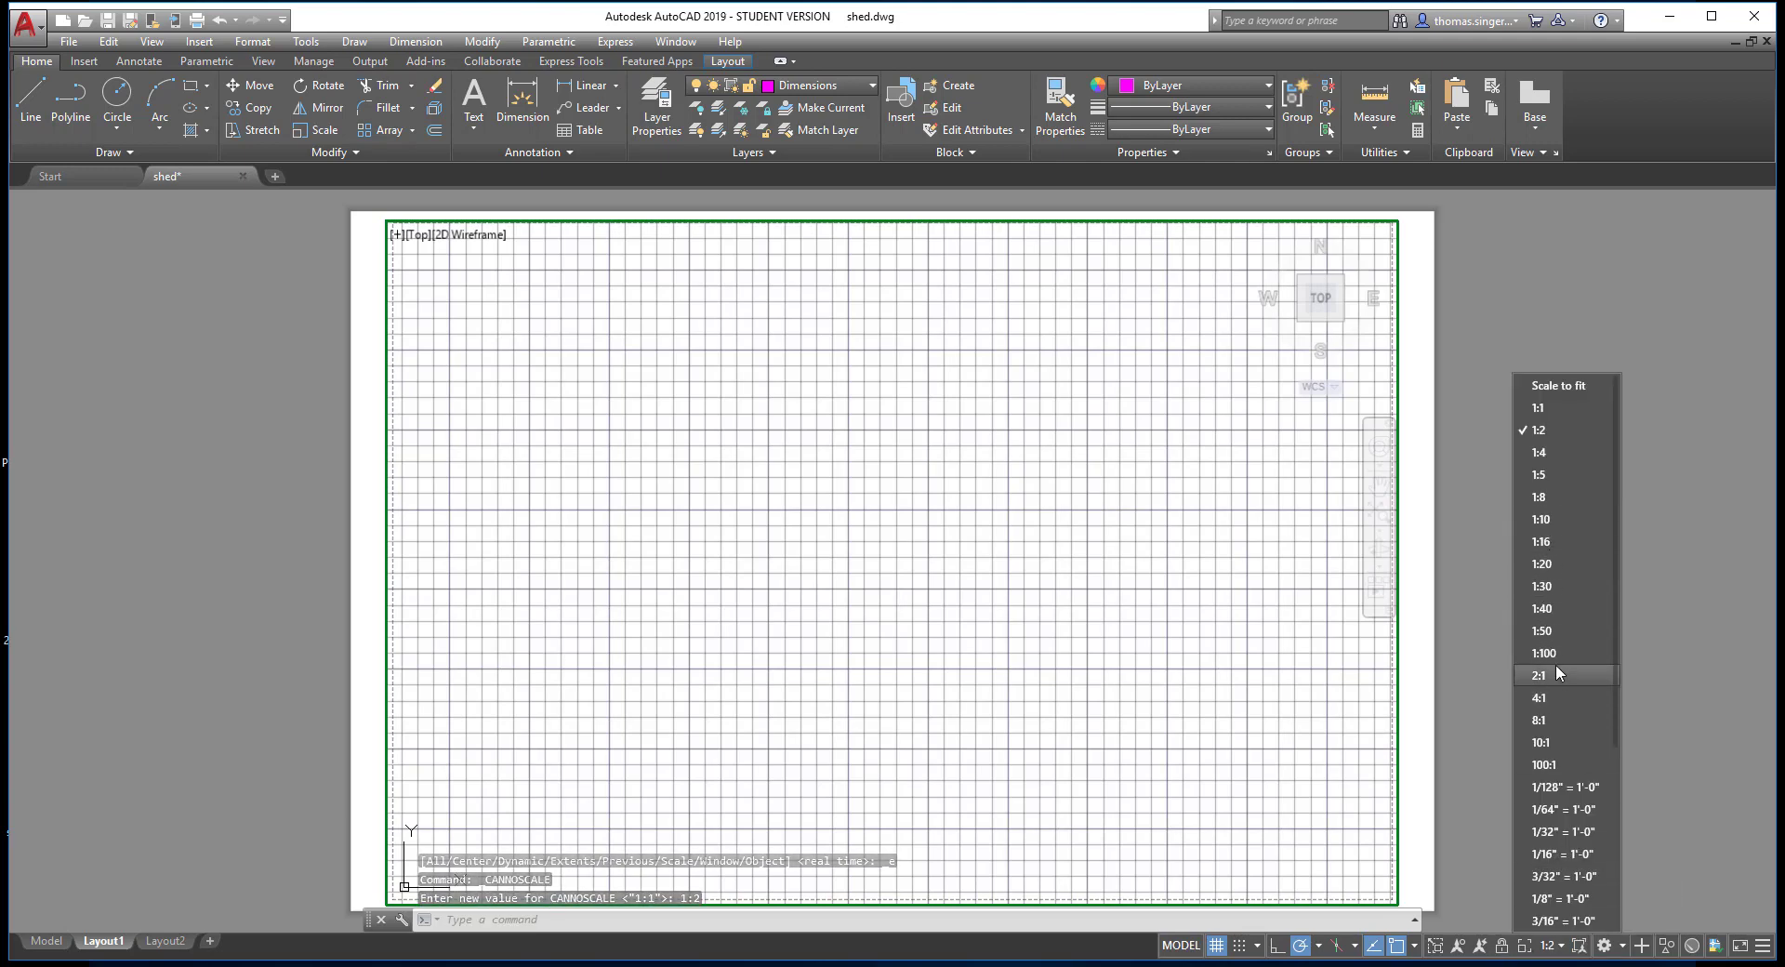
left_click(1549, 953)
left_click(1549, 954)
left_click(1549, 950)
left_click(1549, 950)
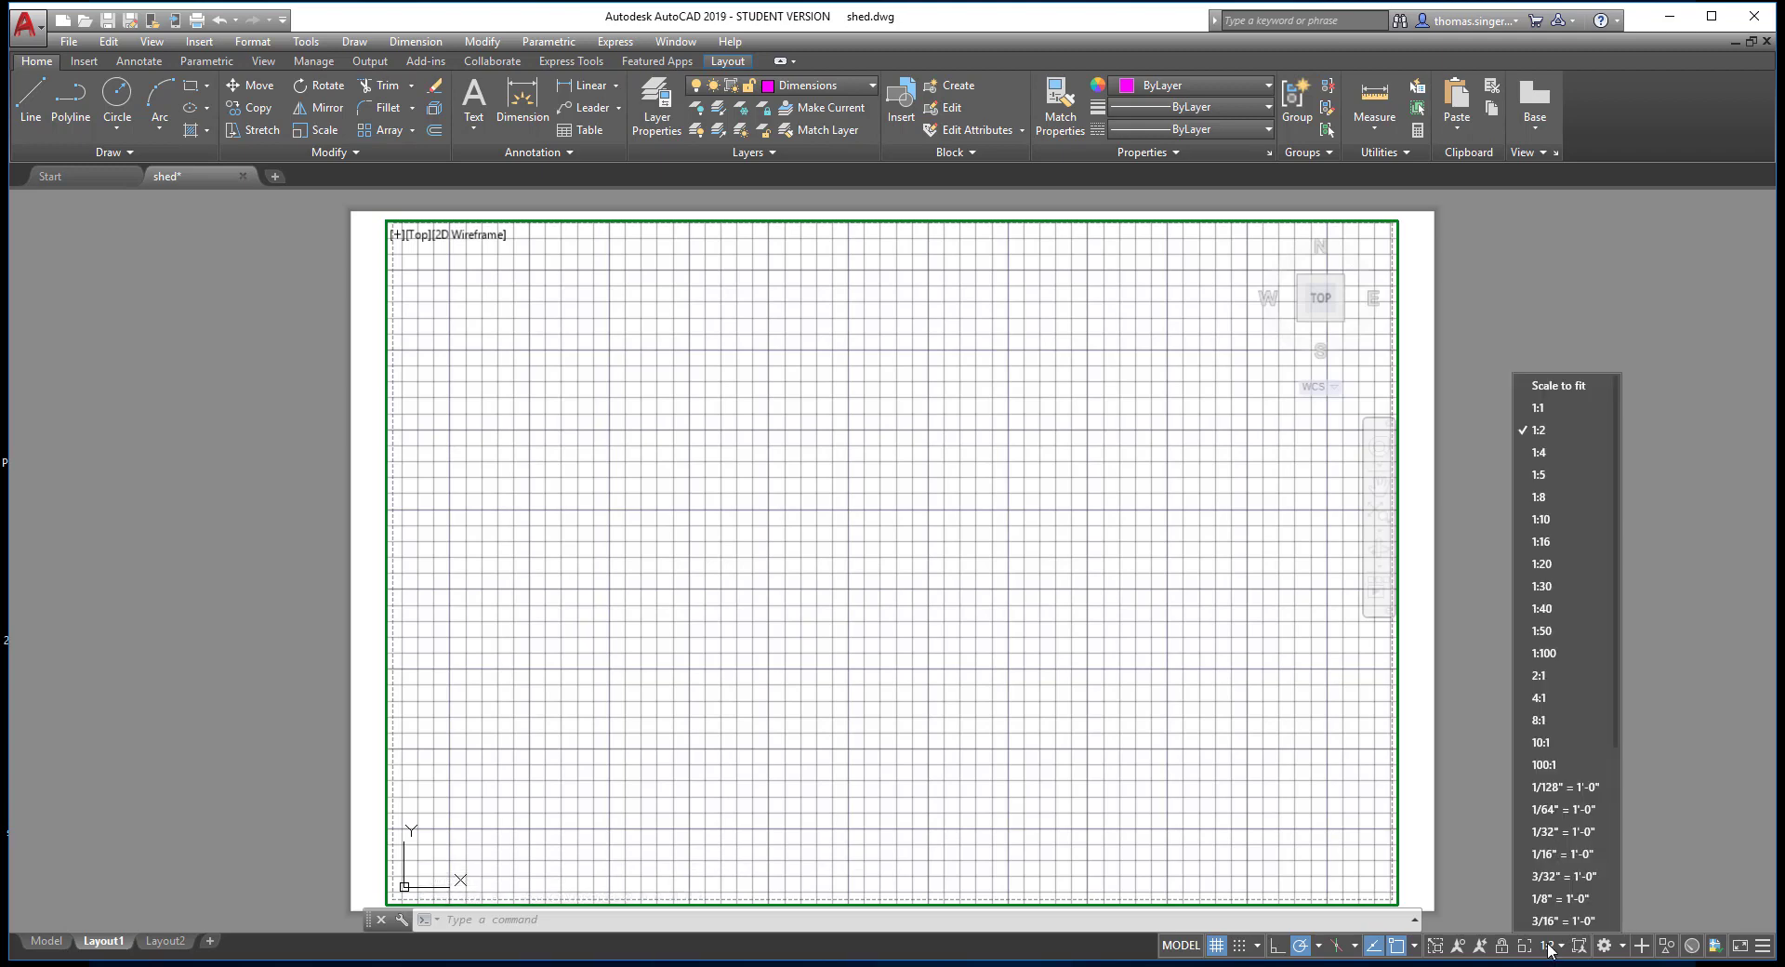
left_click(1549, 950)
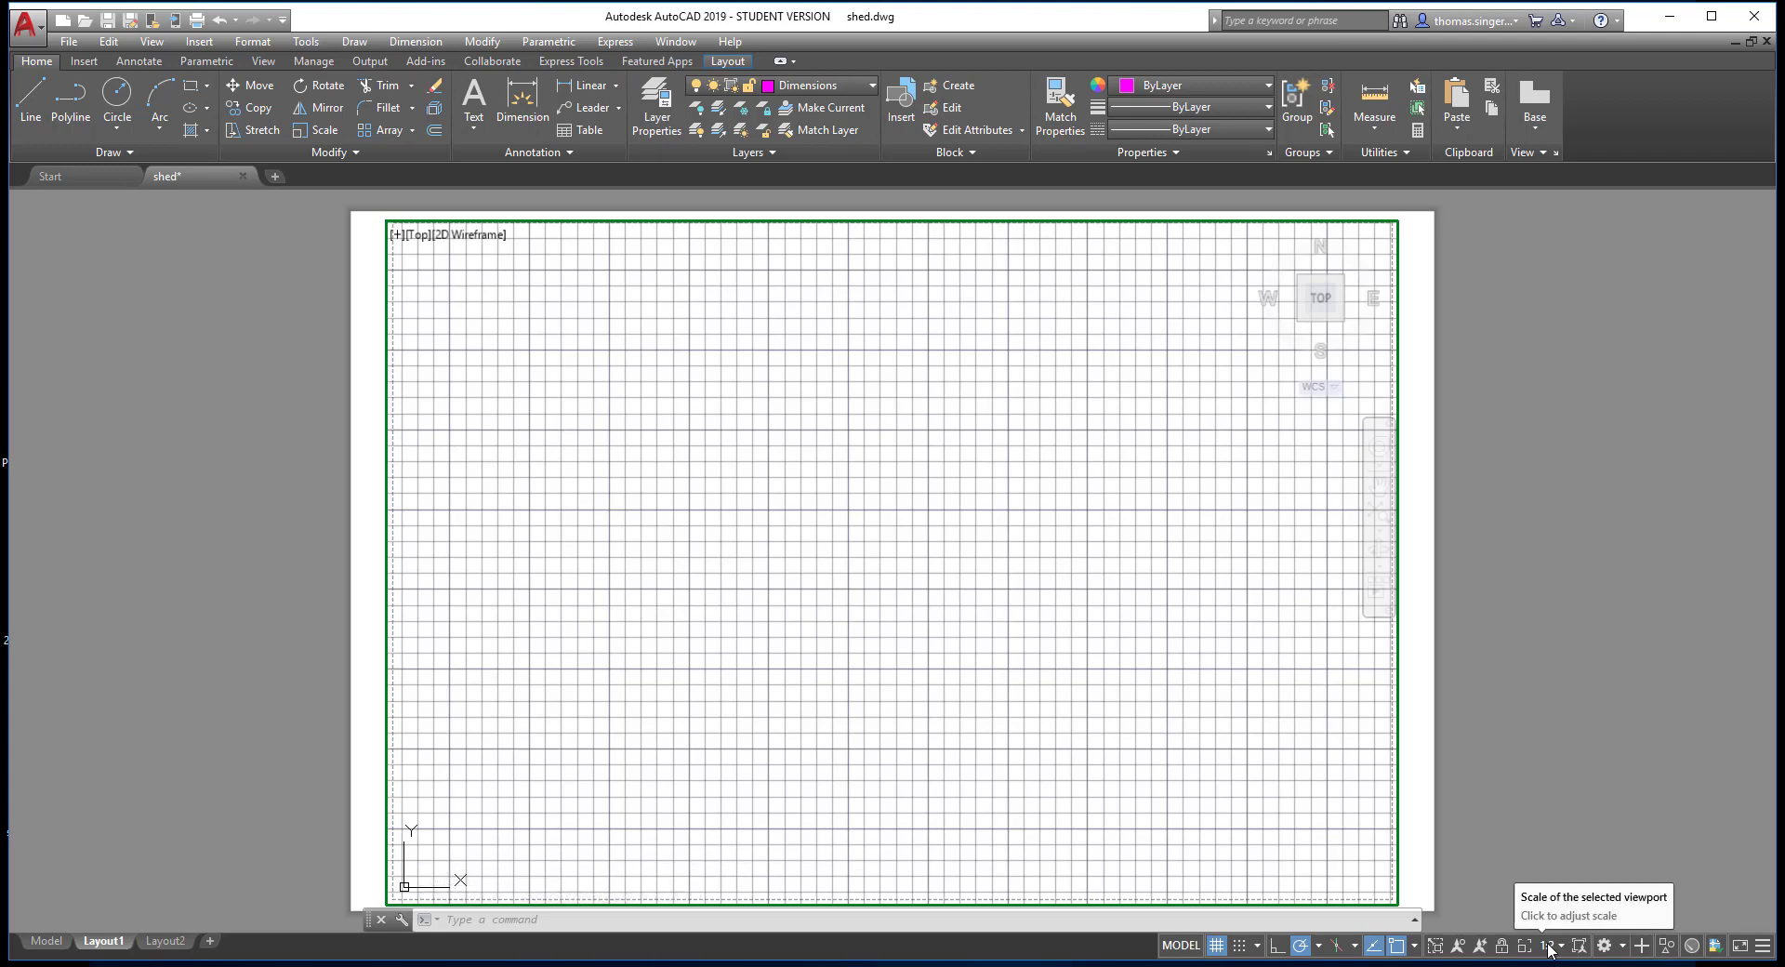
left_click(1550, 949)
left_click(1552, 951)
left_click(1550, 946)
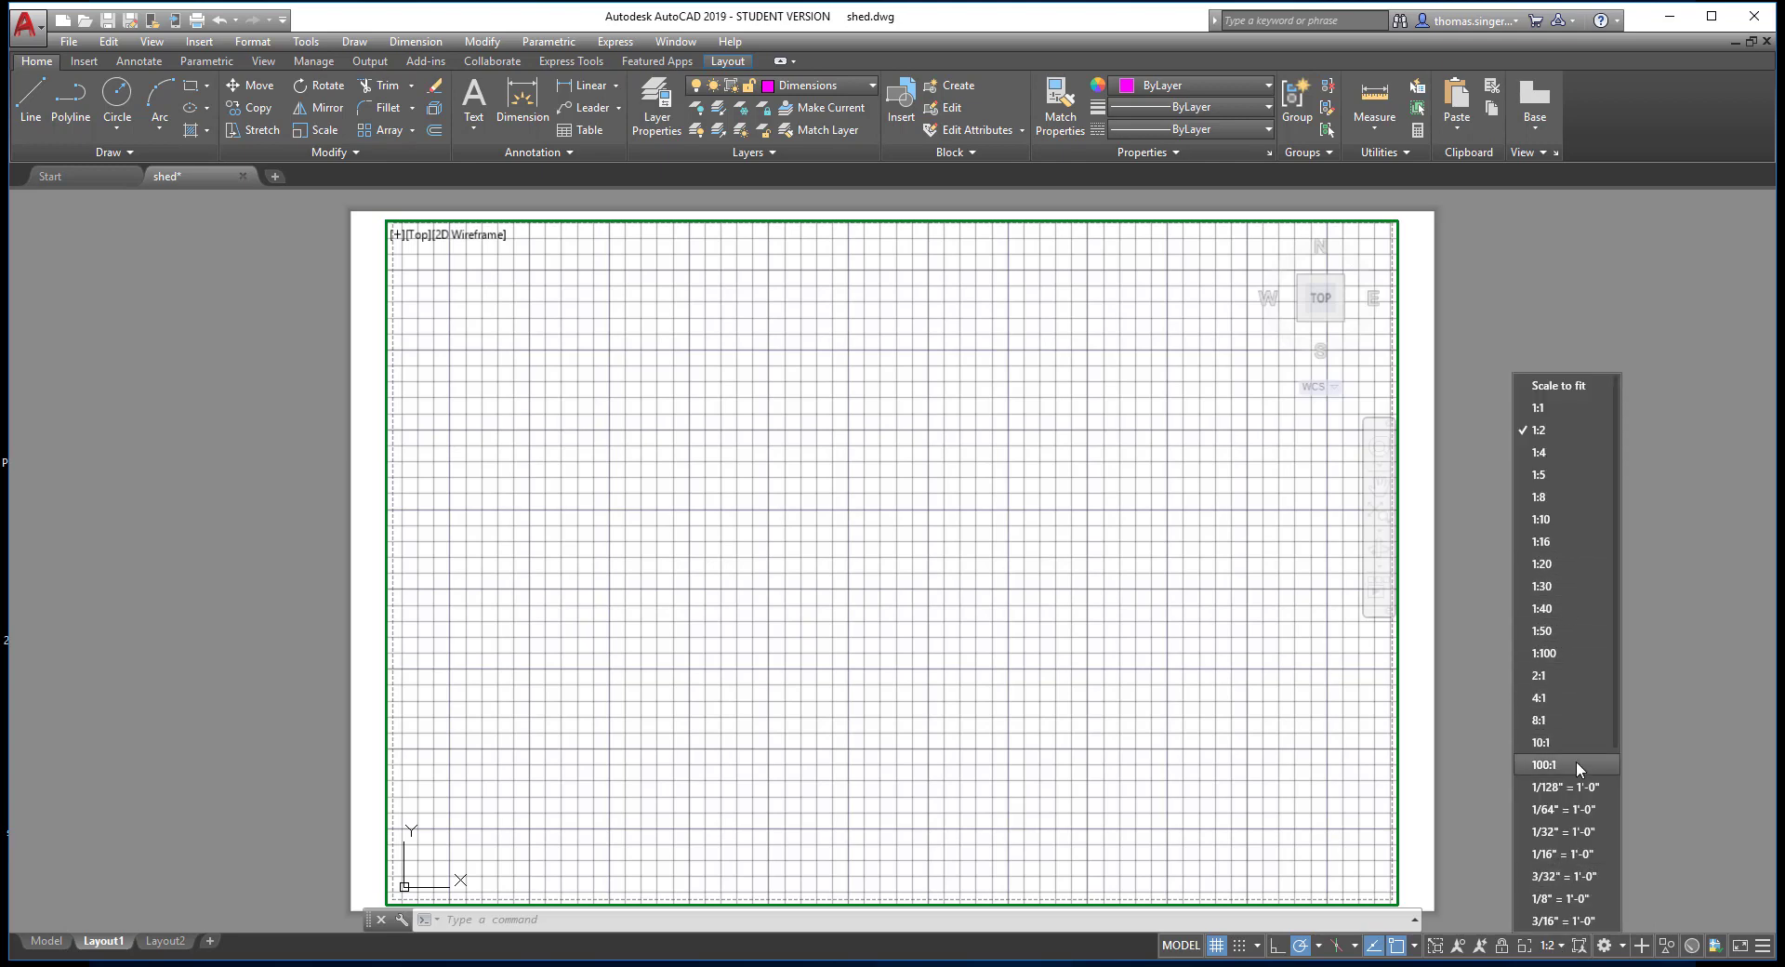
left_click(1554, 895)
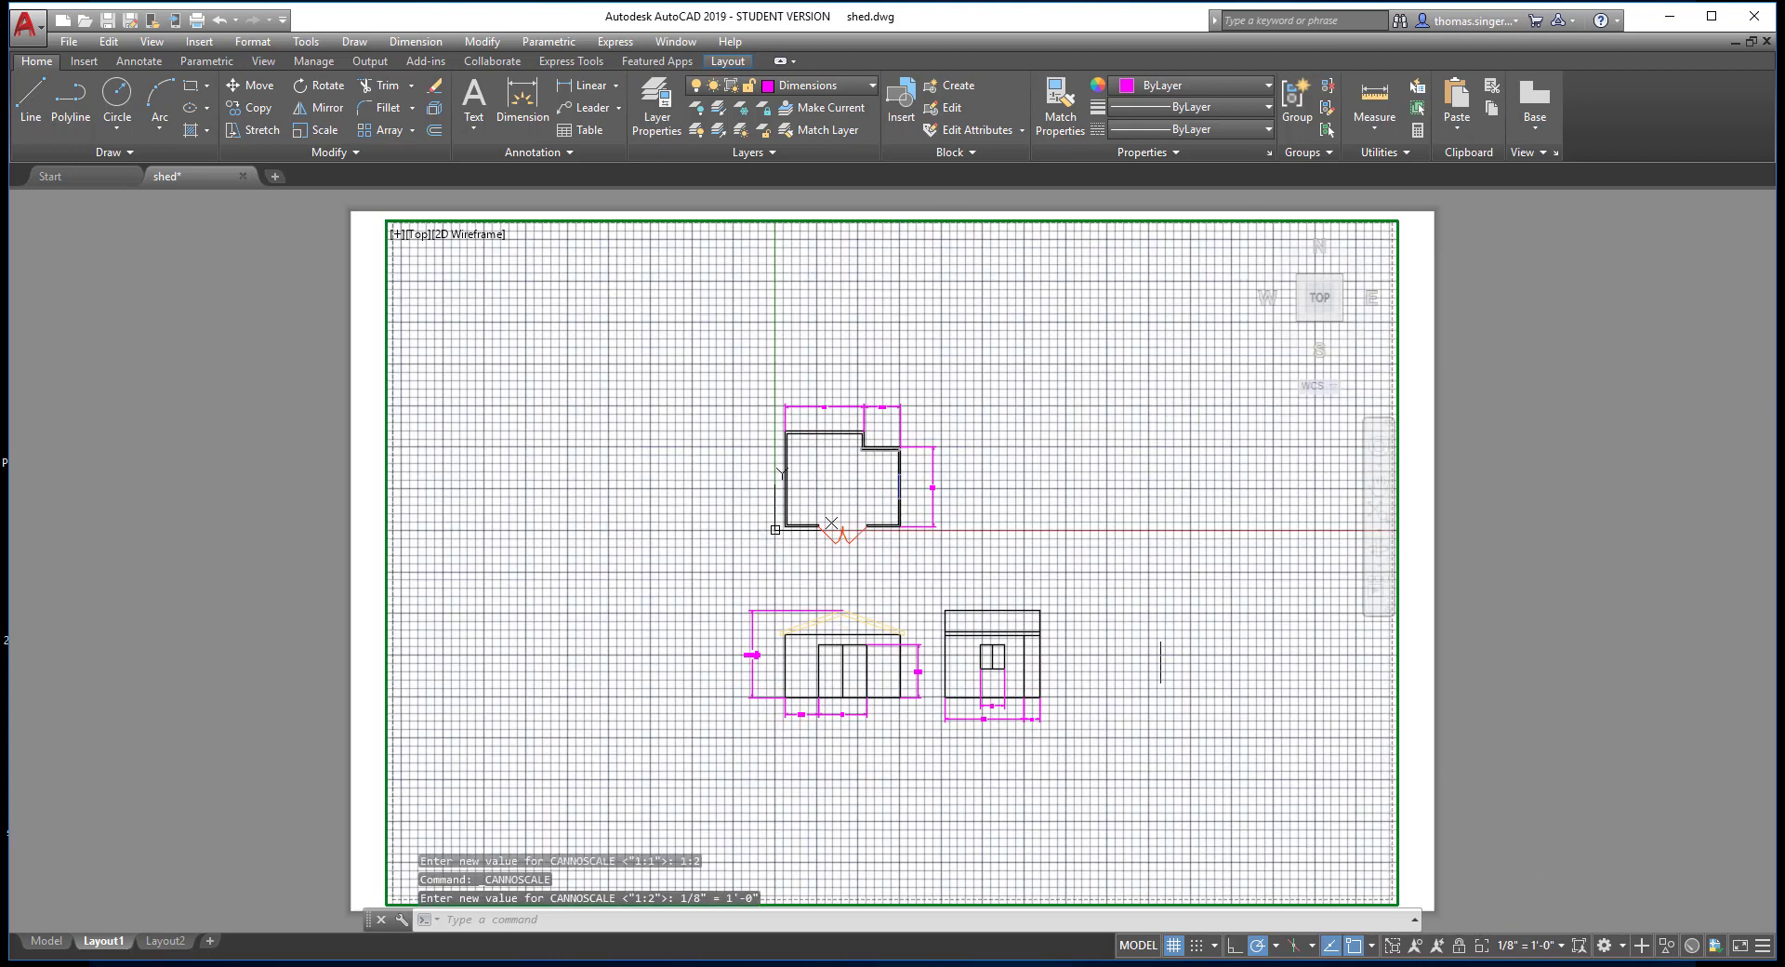
Add a custom drawing scale named 1:3, with 1 paper unit equal to 3 drawing units, to the scale list.
left_click(1515, 946)
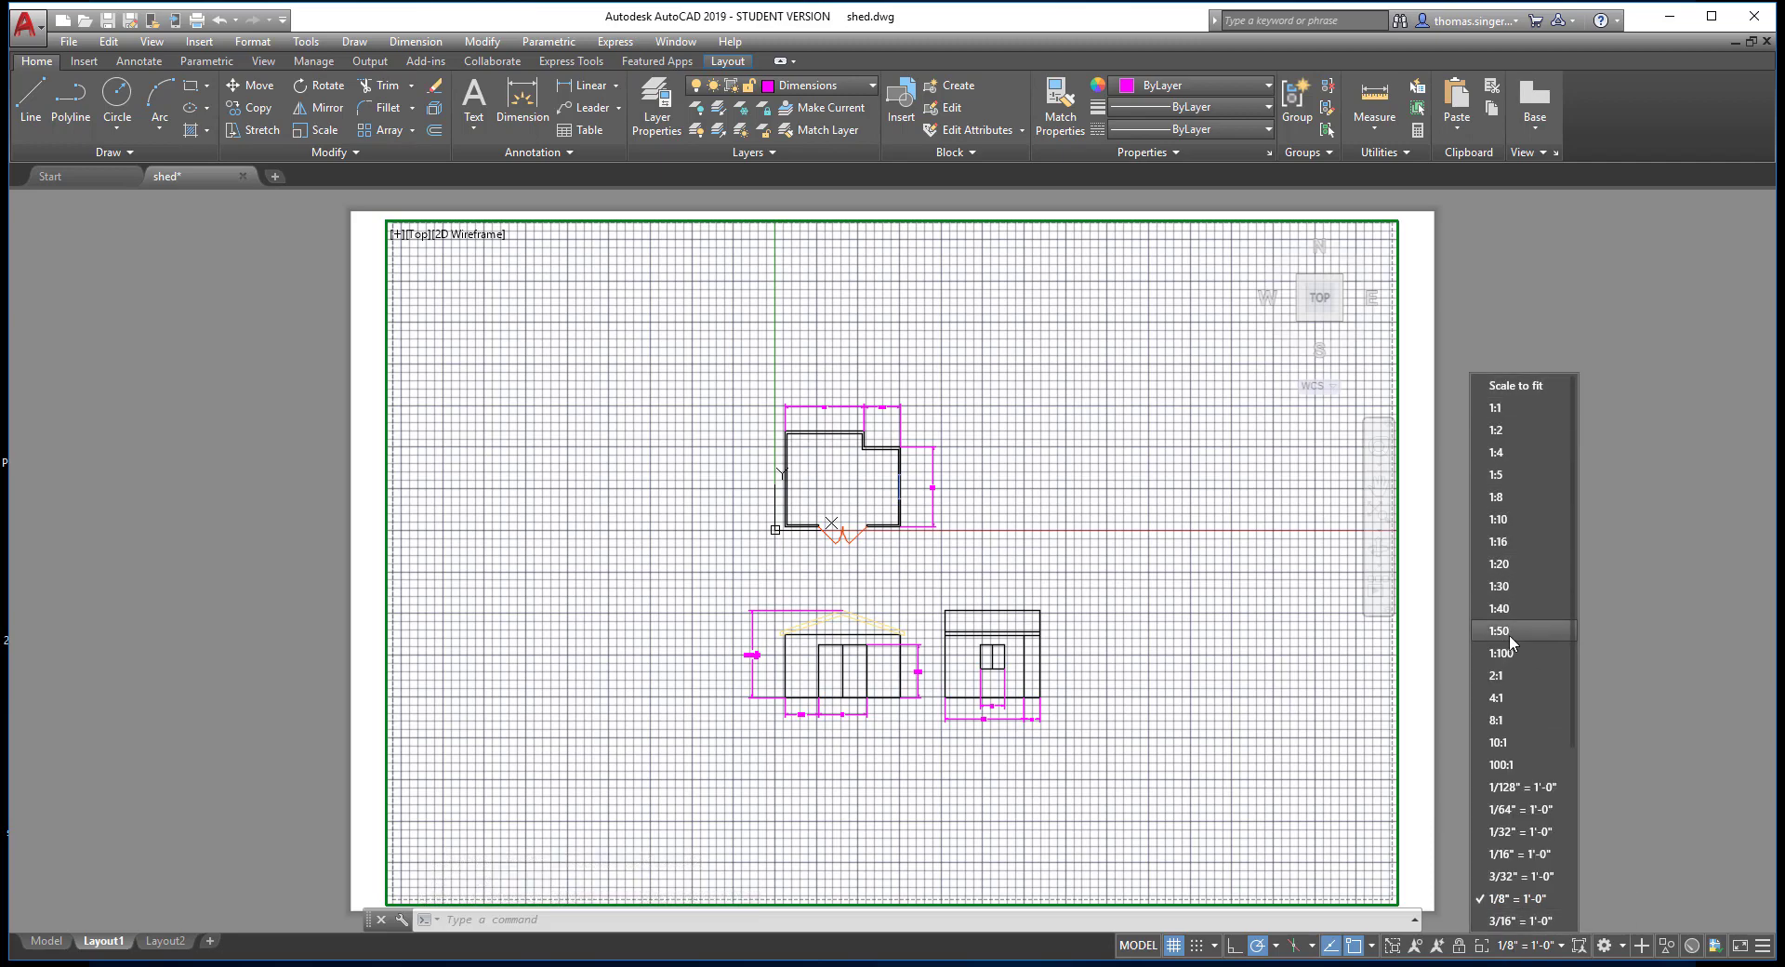
left_click_drag(1569, 701, 1575, 893)
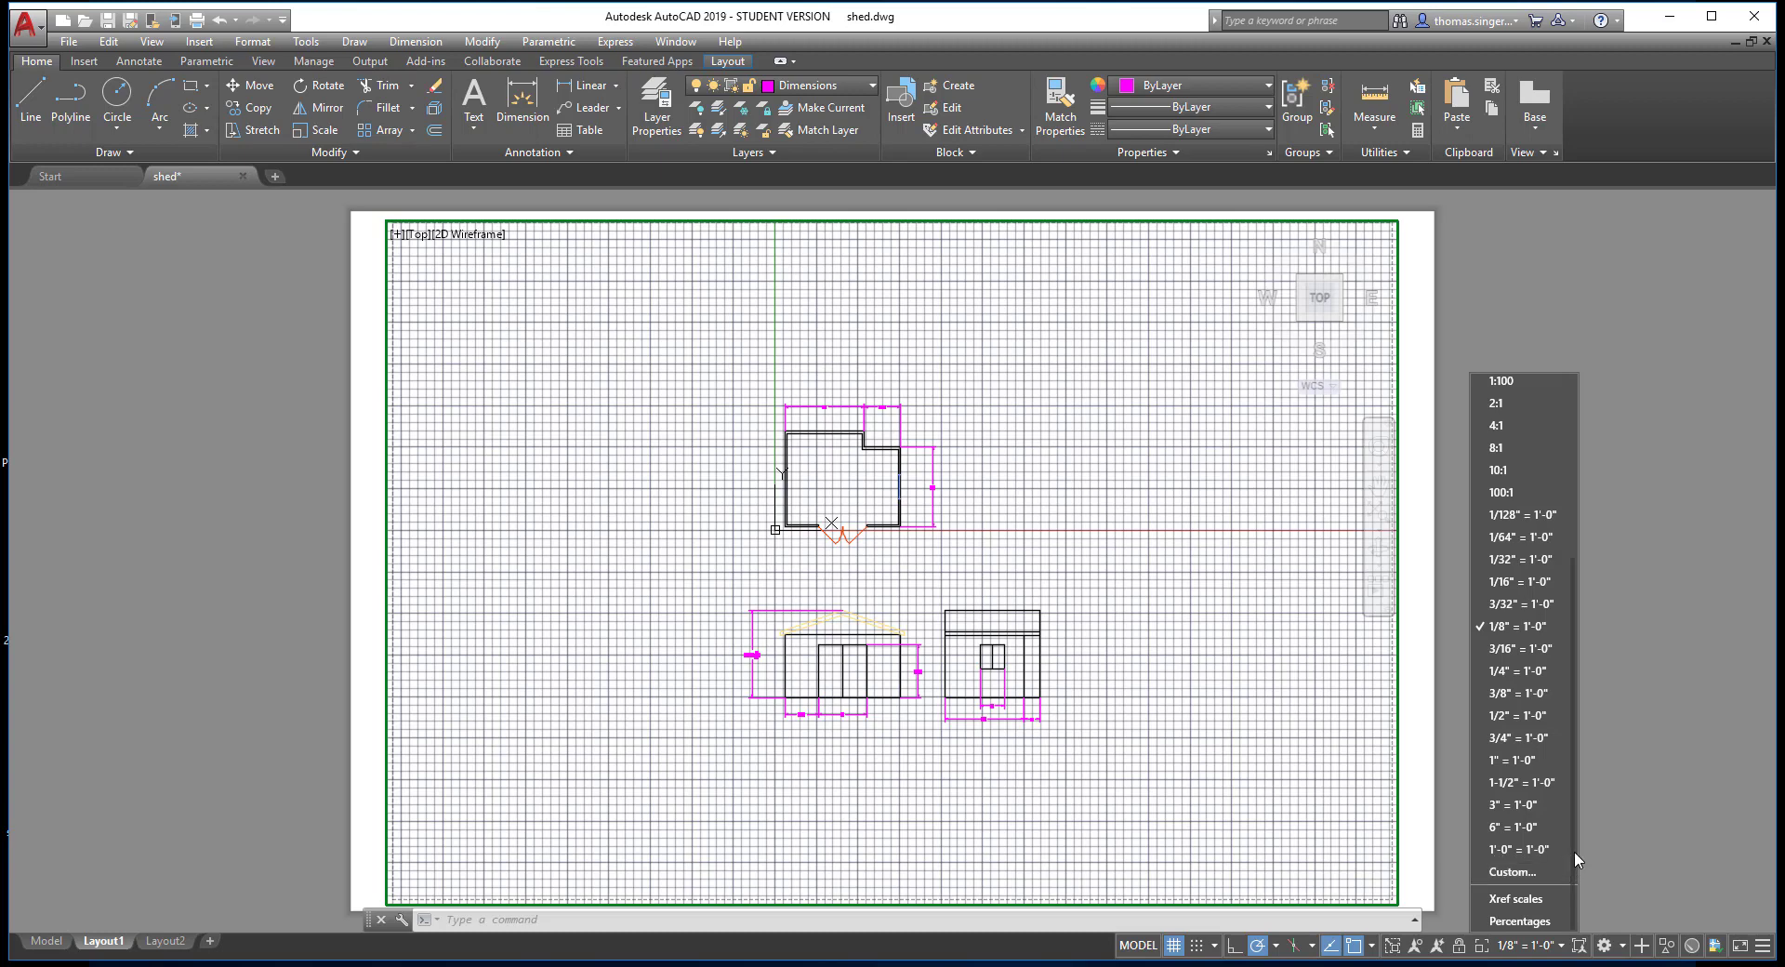
left_click_drag(1574, 851, 1592, 893)
left_click(1513, 872)
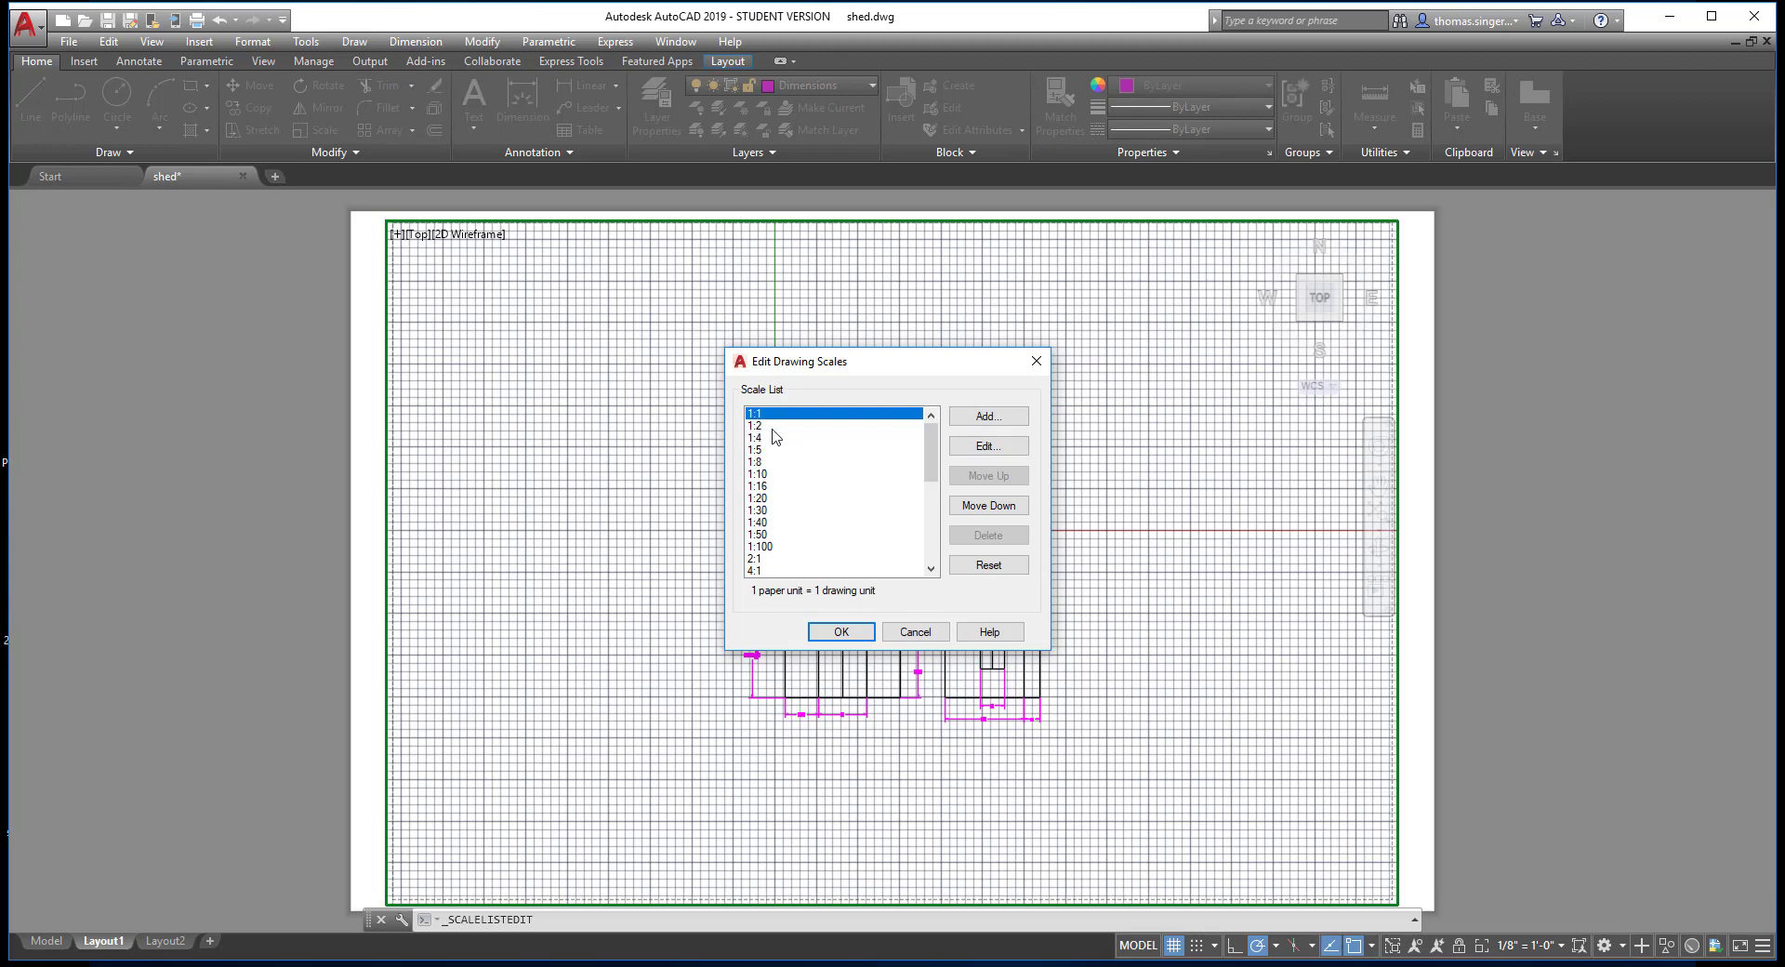
left_click(993, 421)
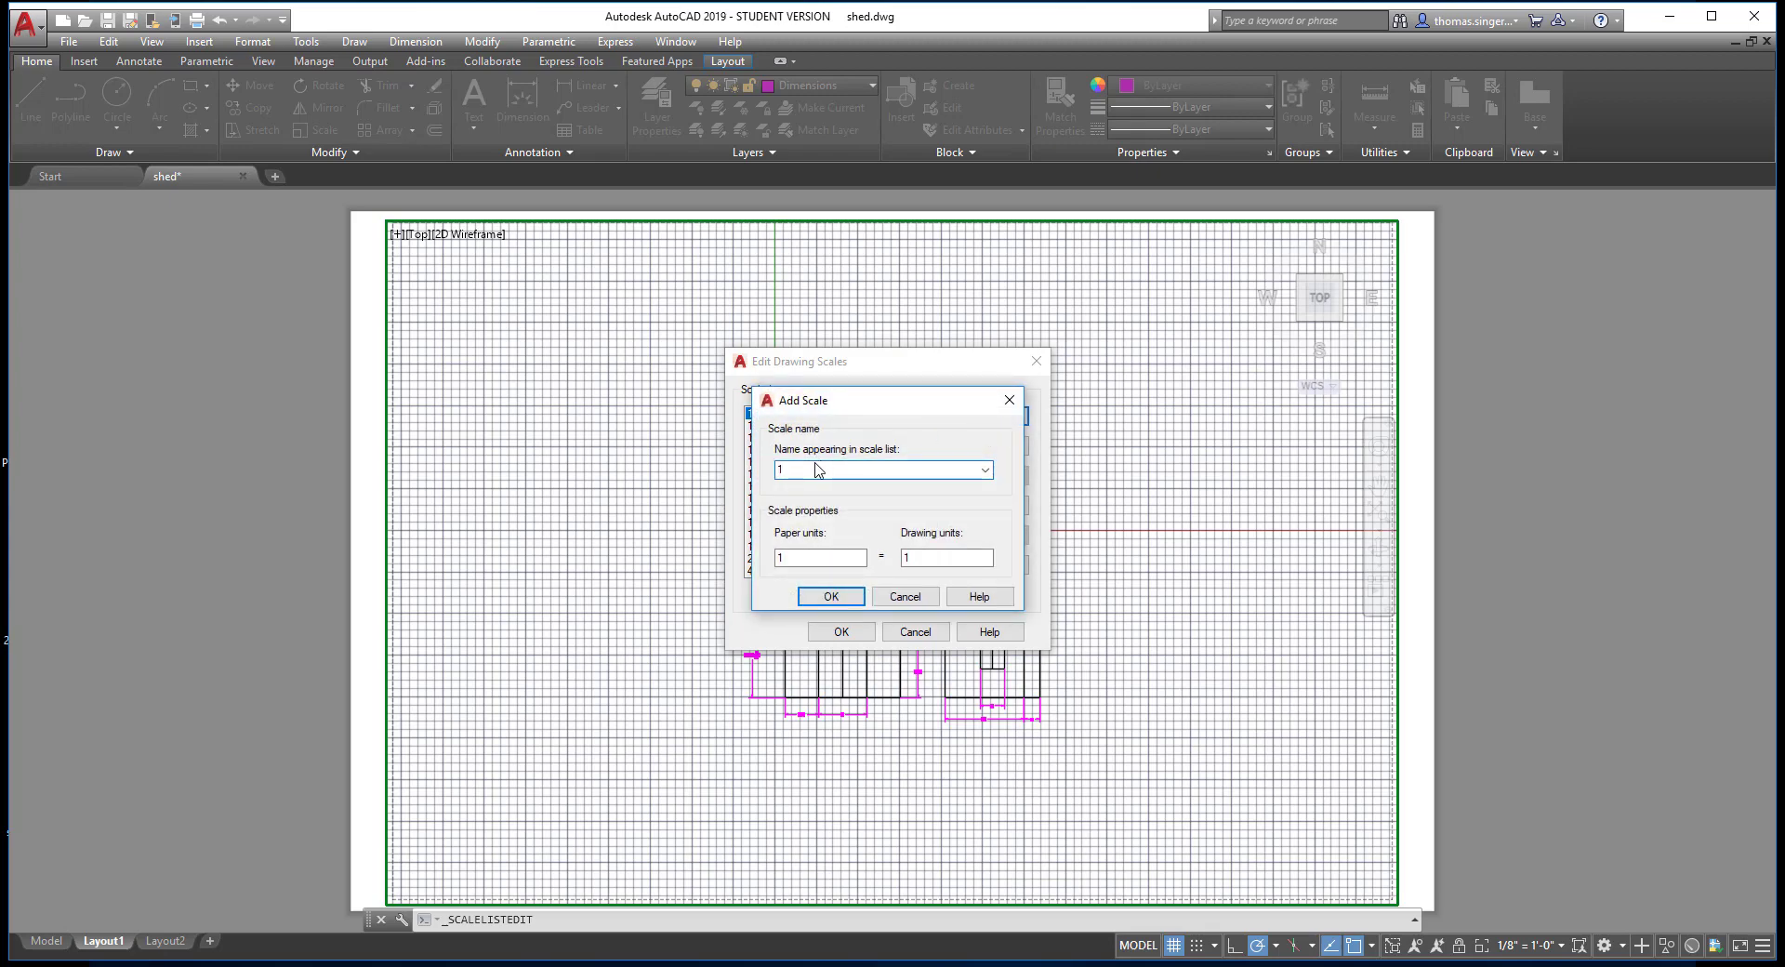
type("1:3")
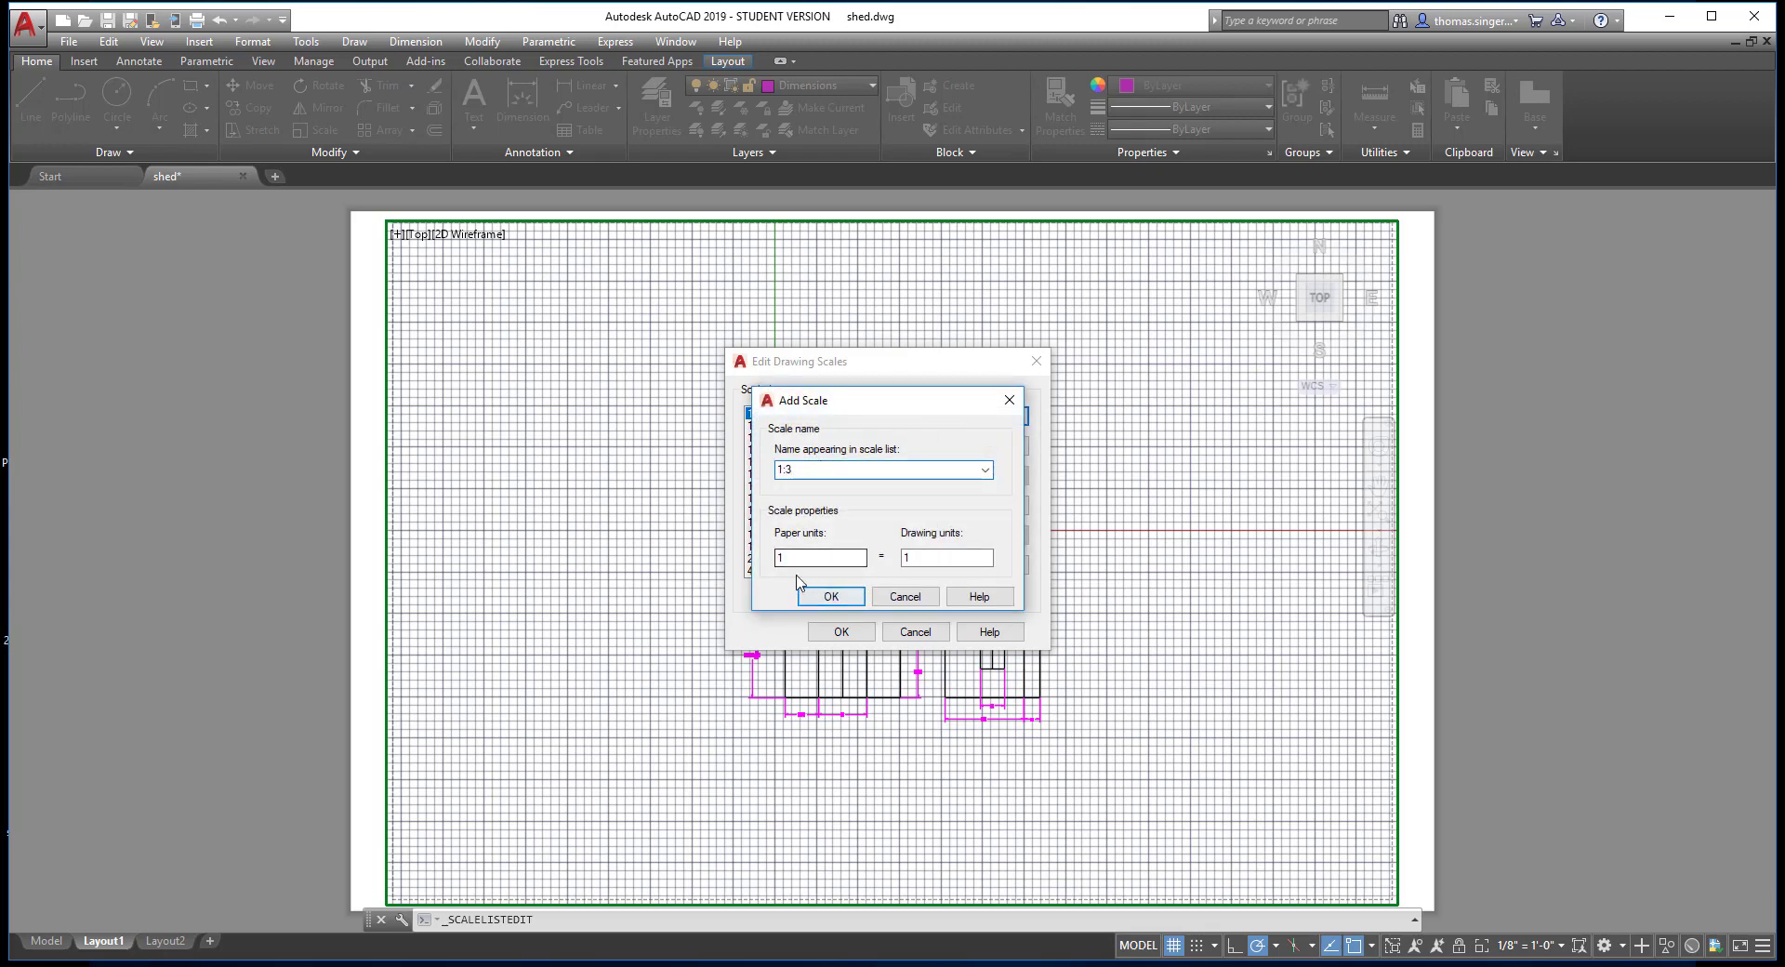
left_click(907, 558)
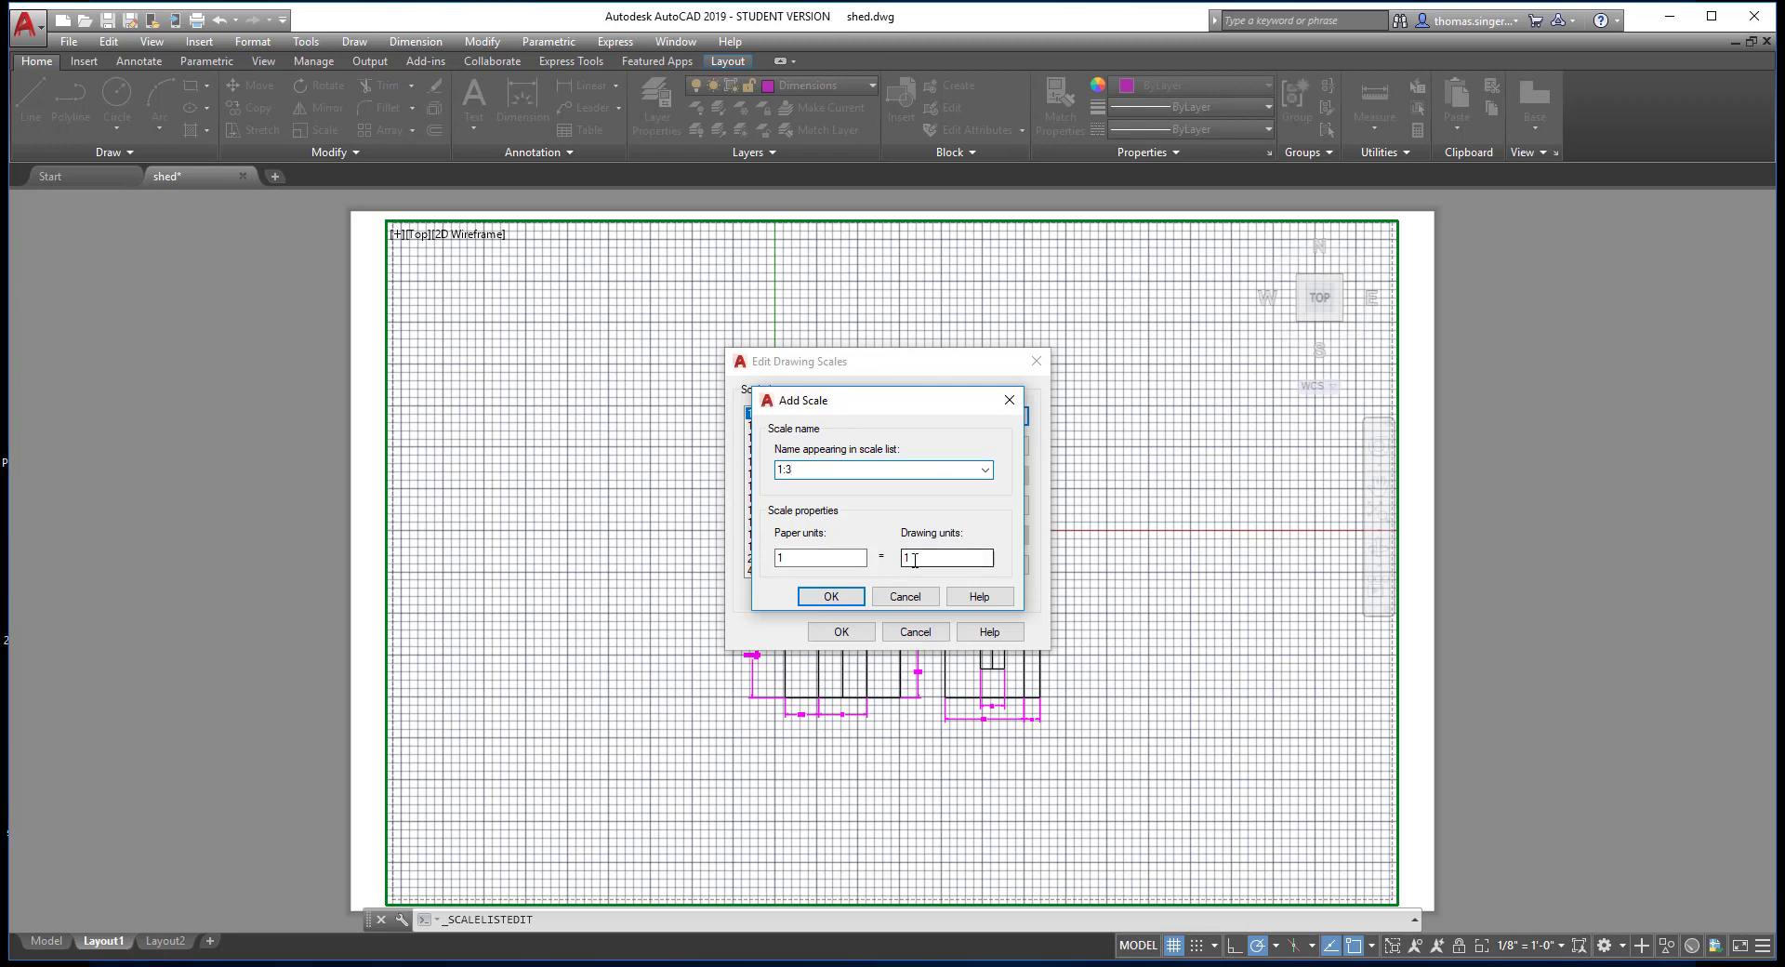
type("3")
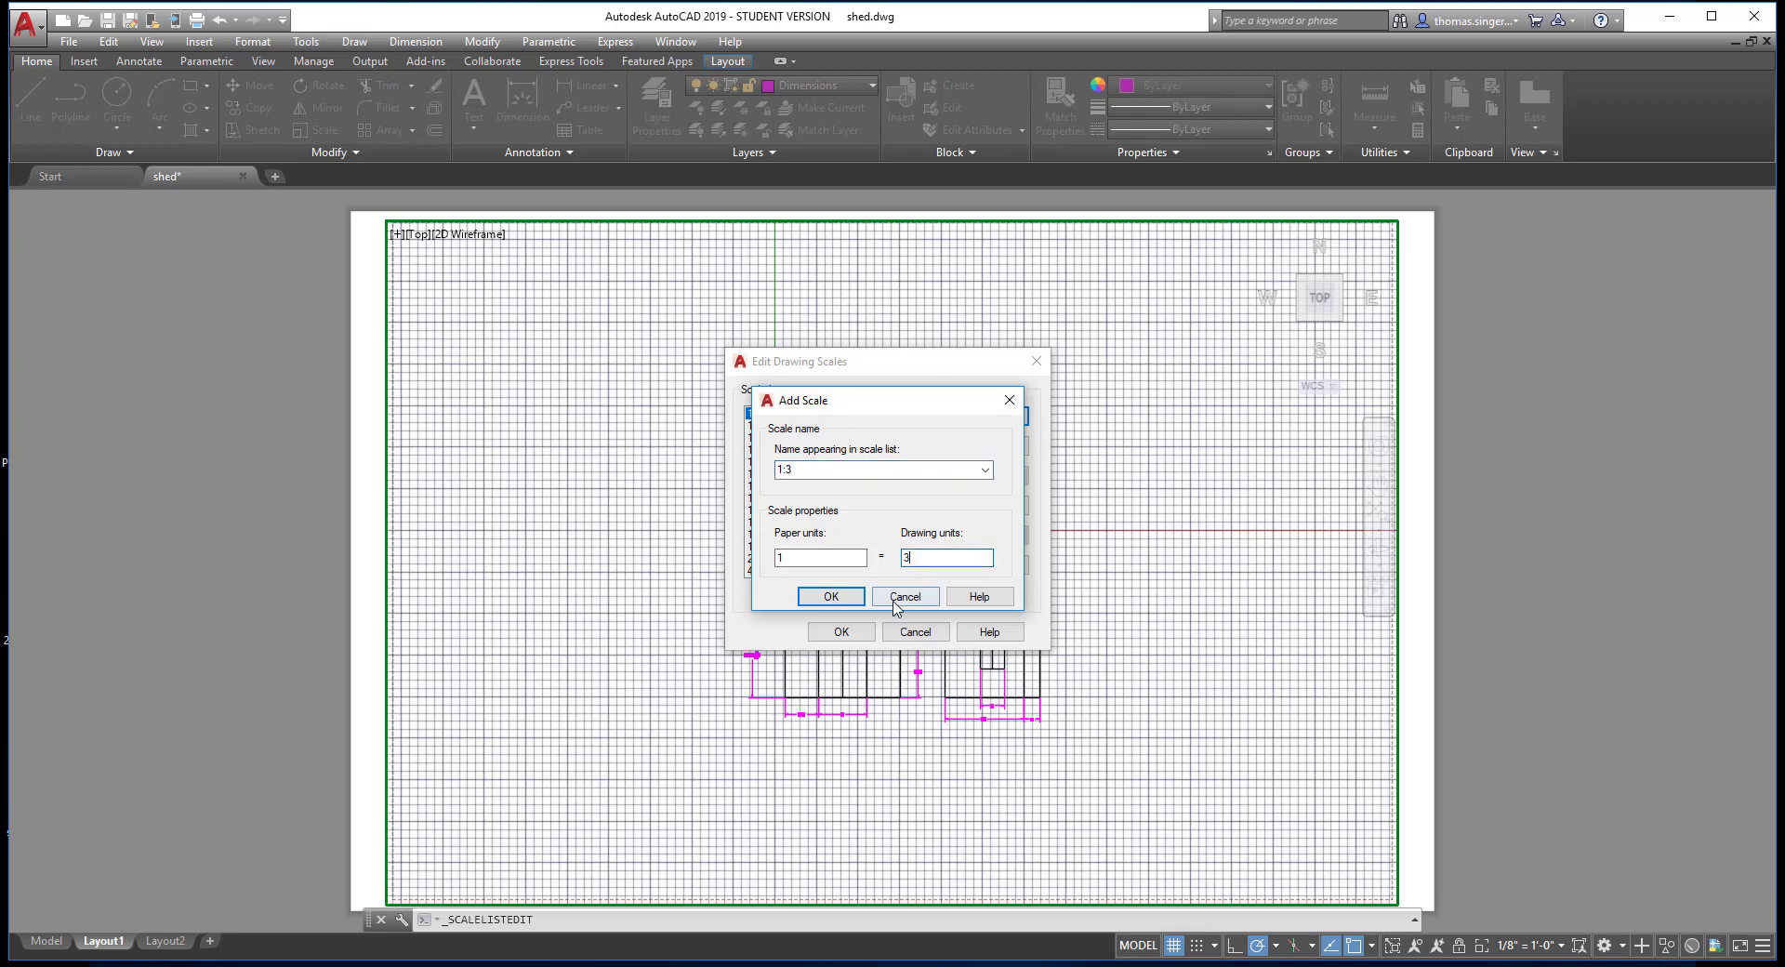
left_click(834, 597)
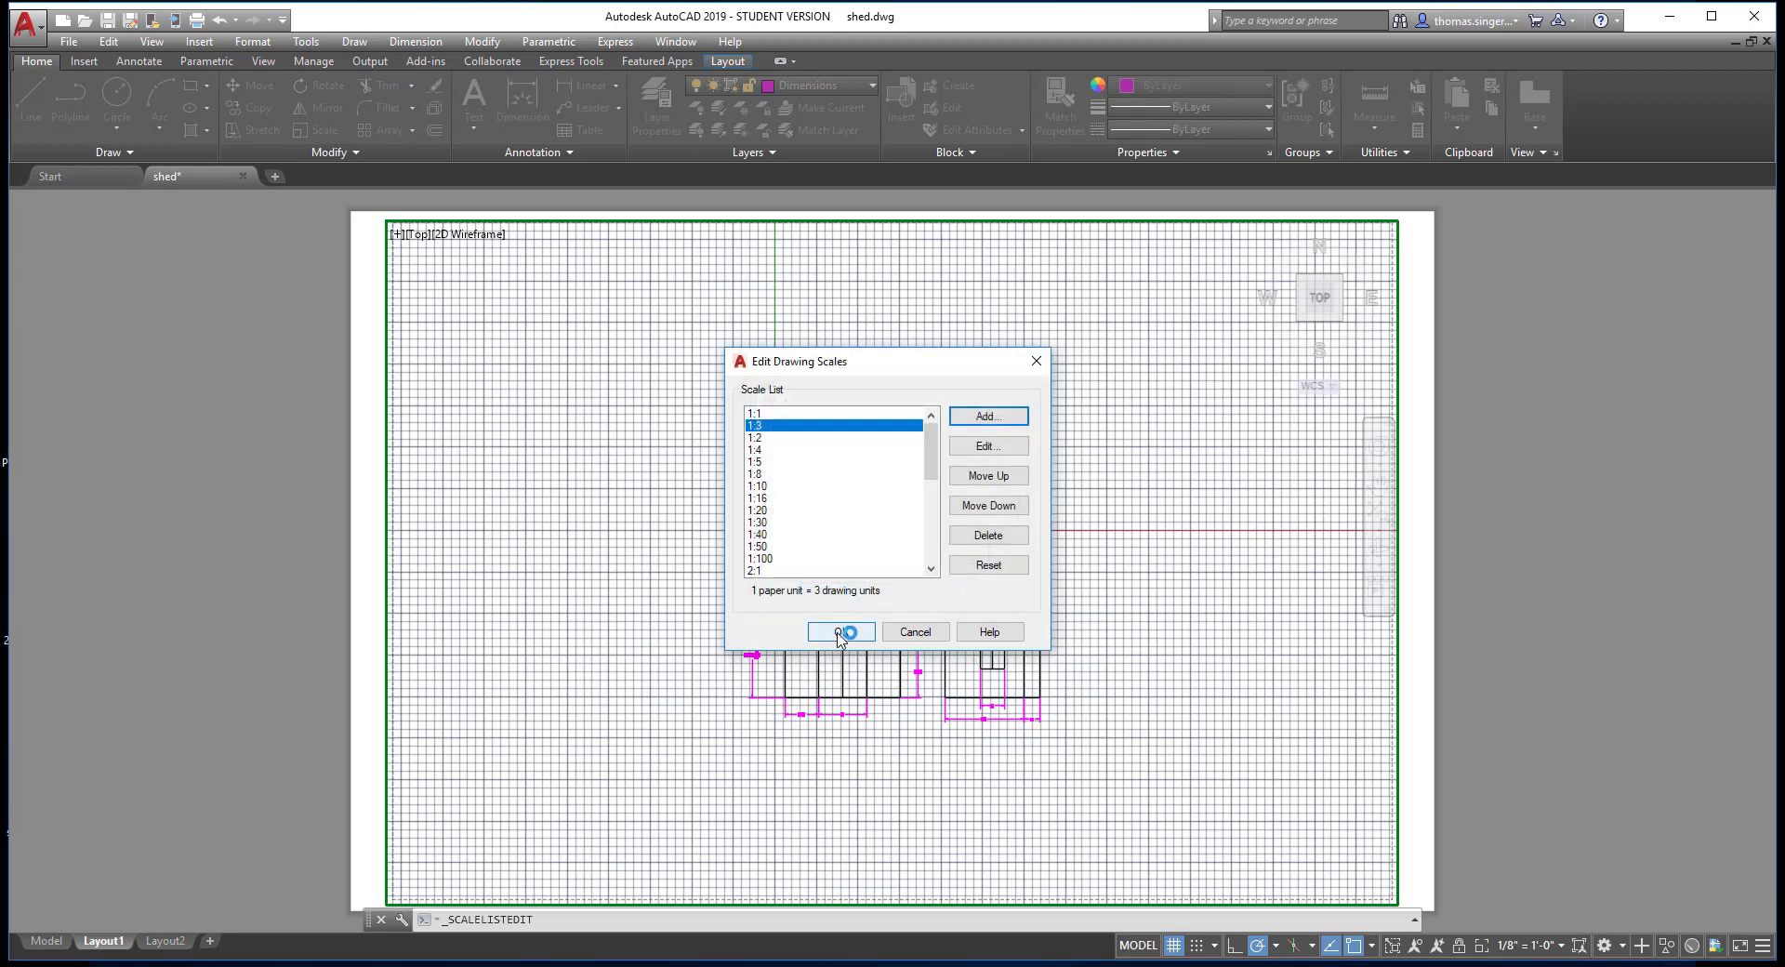
left_click(838, 632)
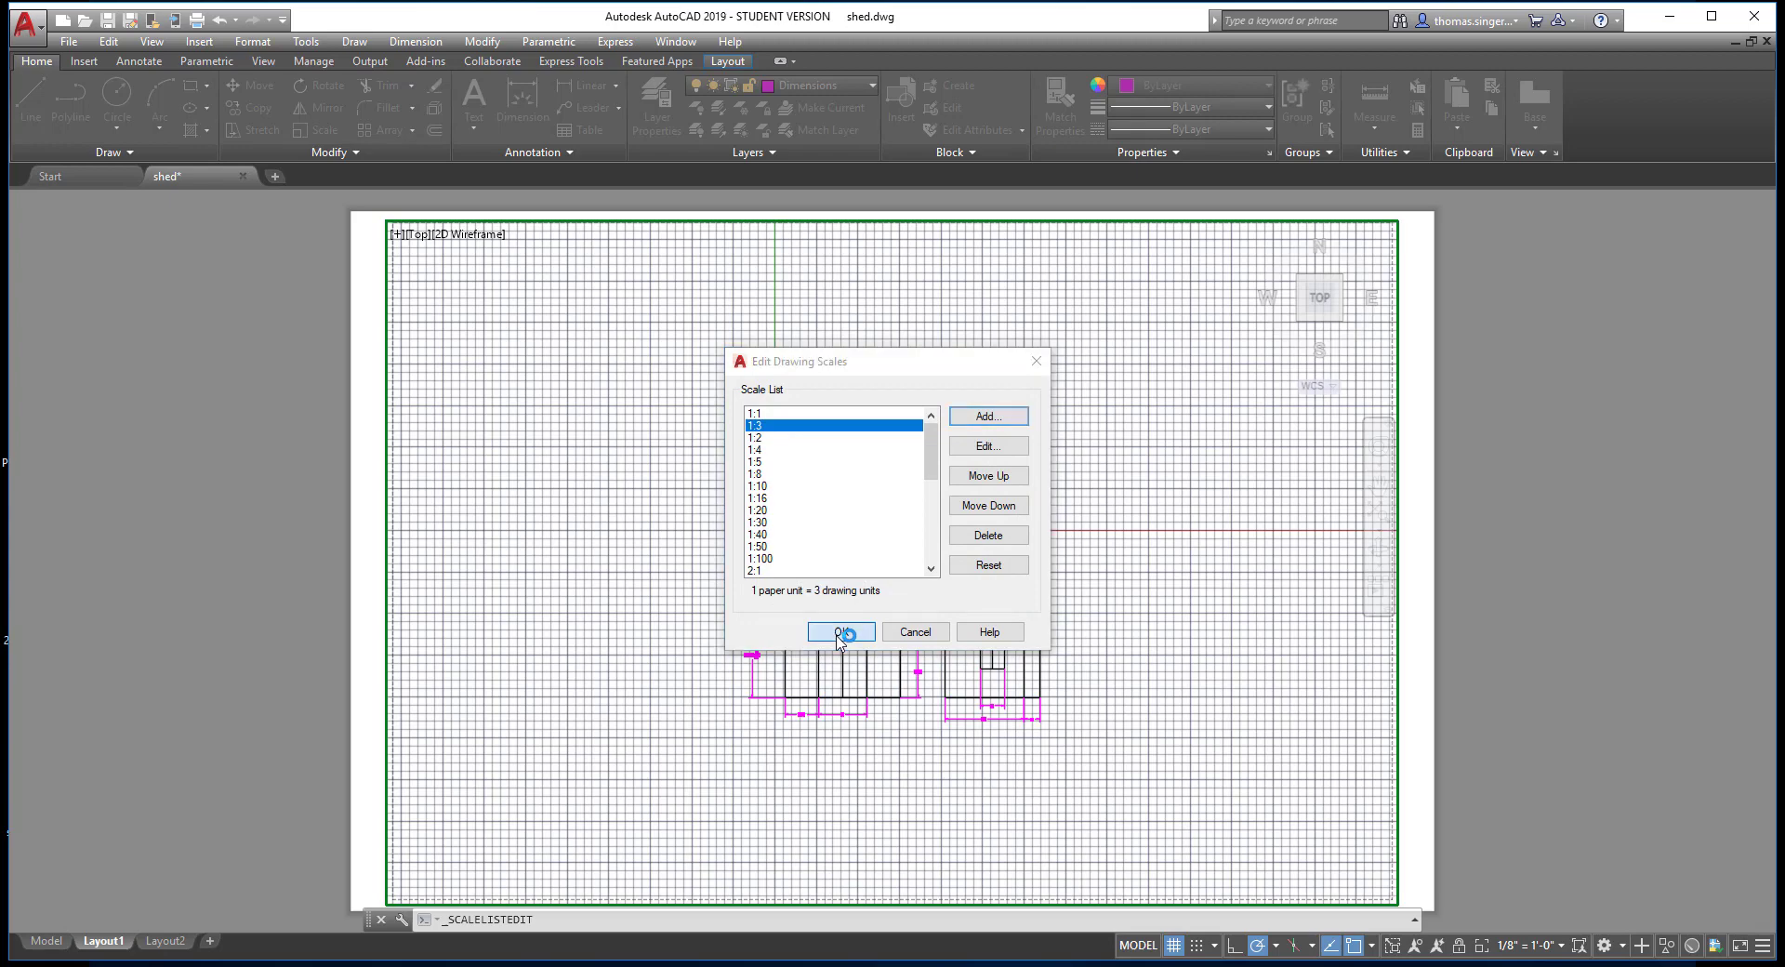
Try a viewport scale of 1/4" = 1'-0" and pan so only the floor plan is in view.
left_click(1560, 946)
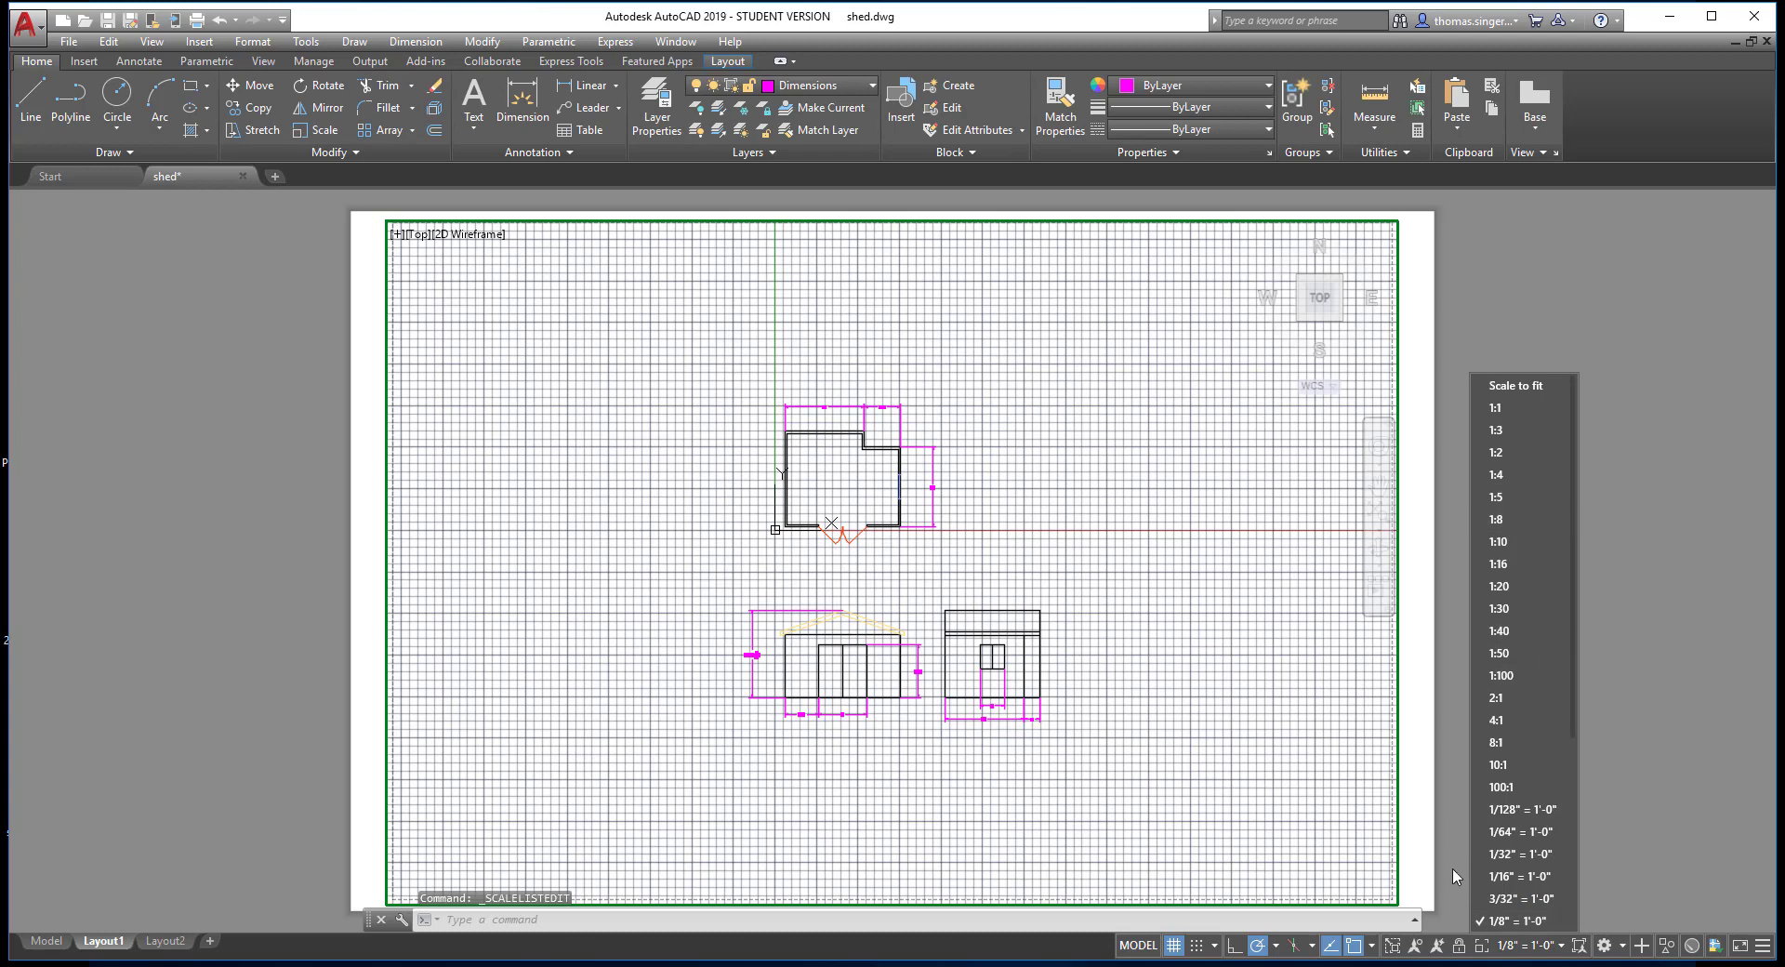
scroll(1534, 831, "down", 2)
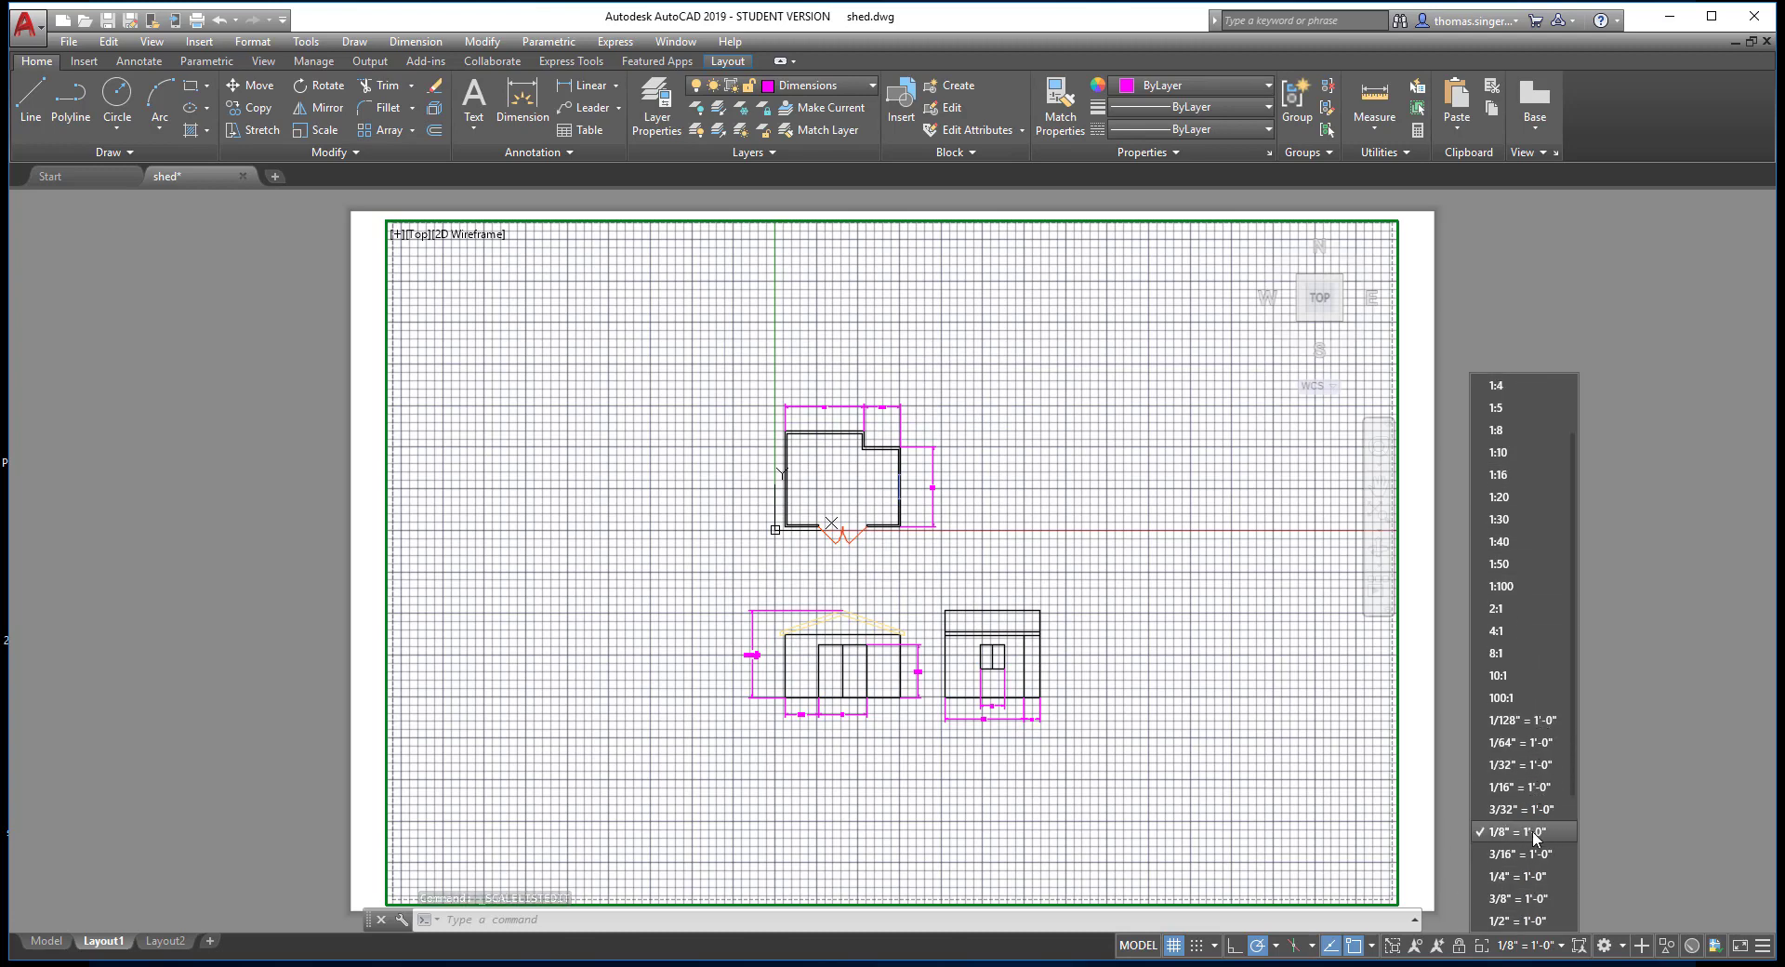
scroll(1534, 838, "down", 1)
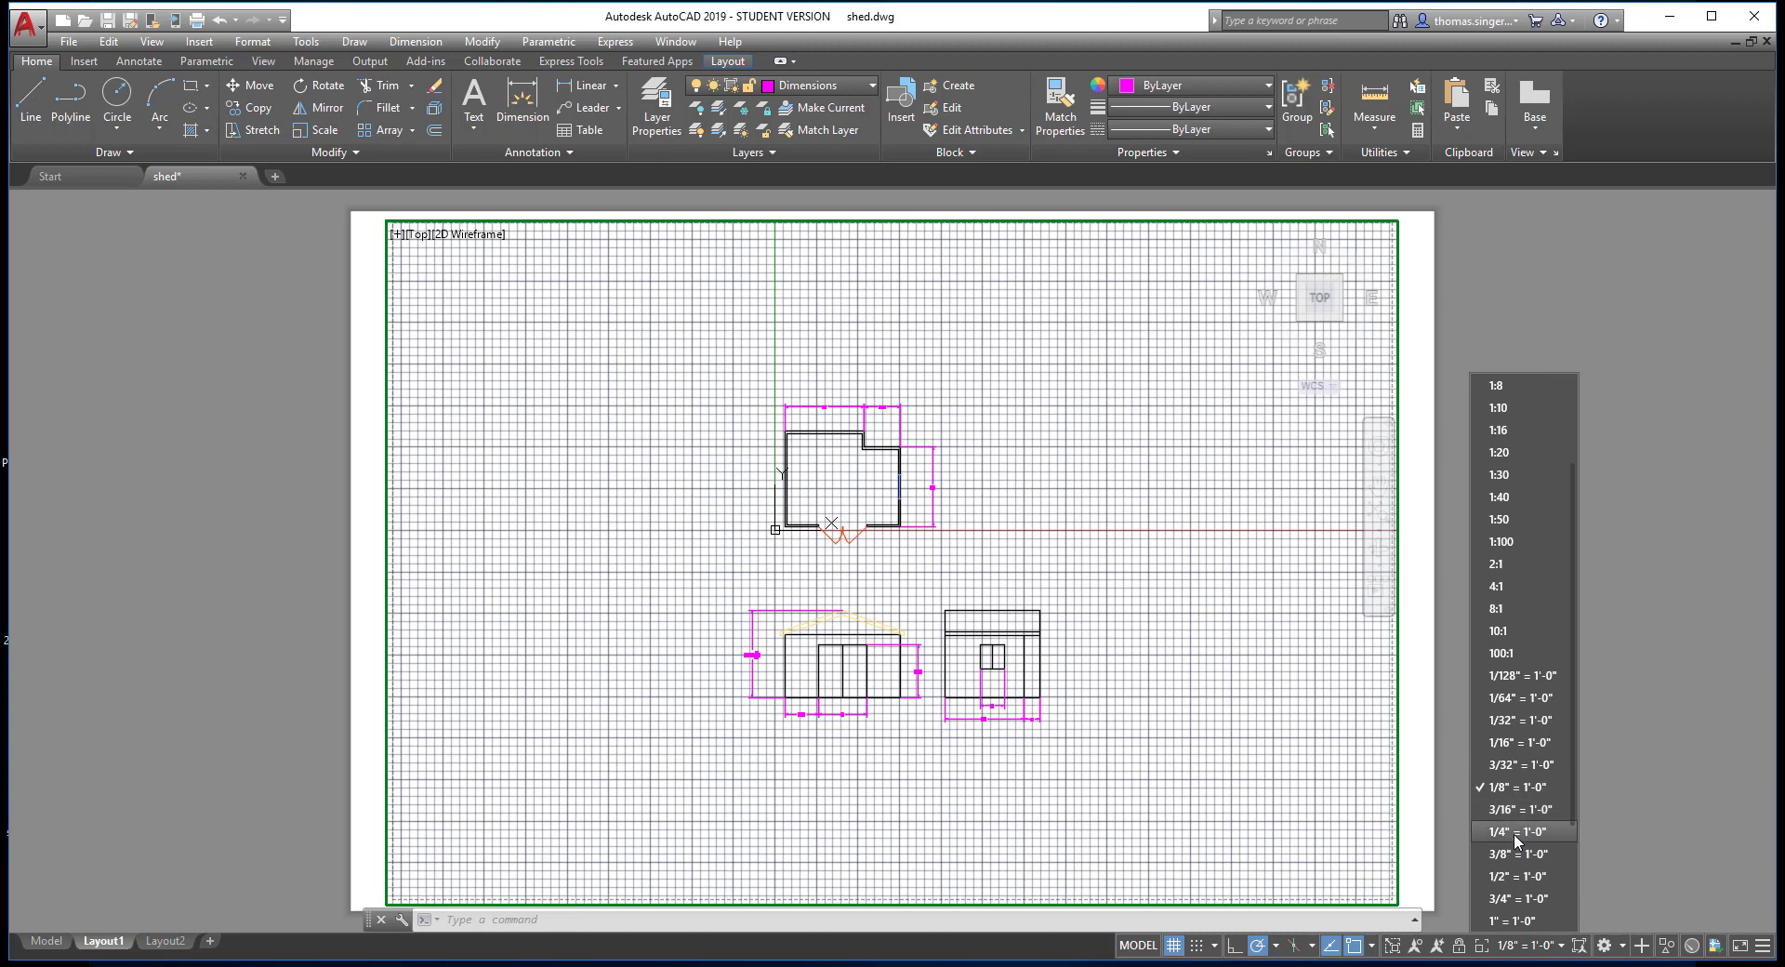
left_click(1515, 837)
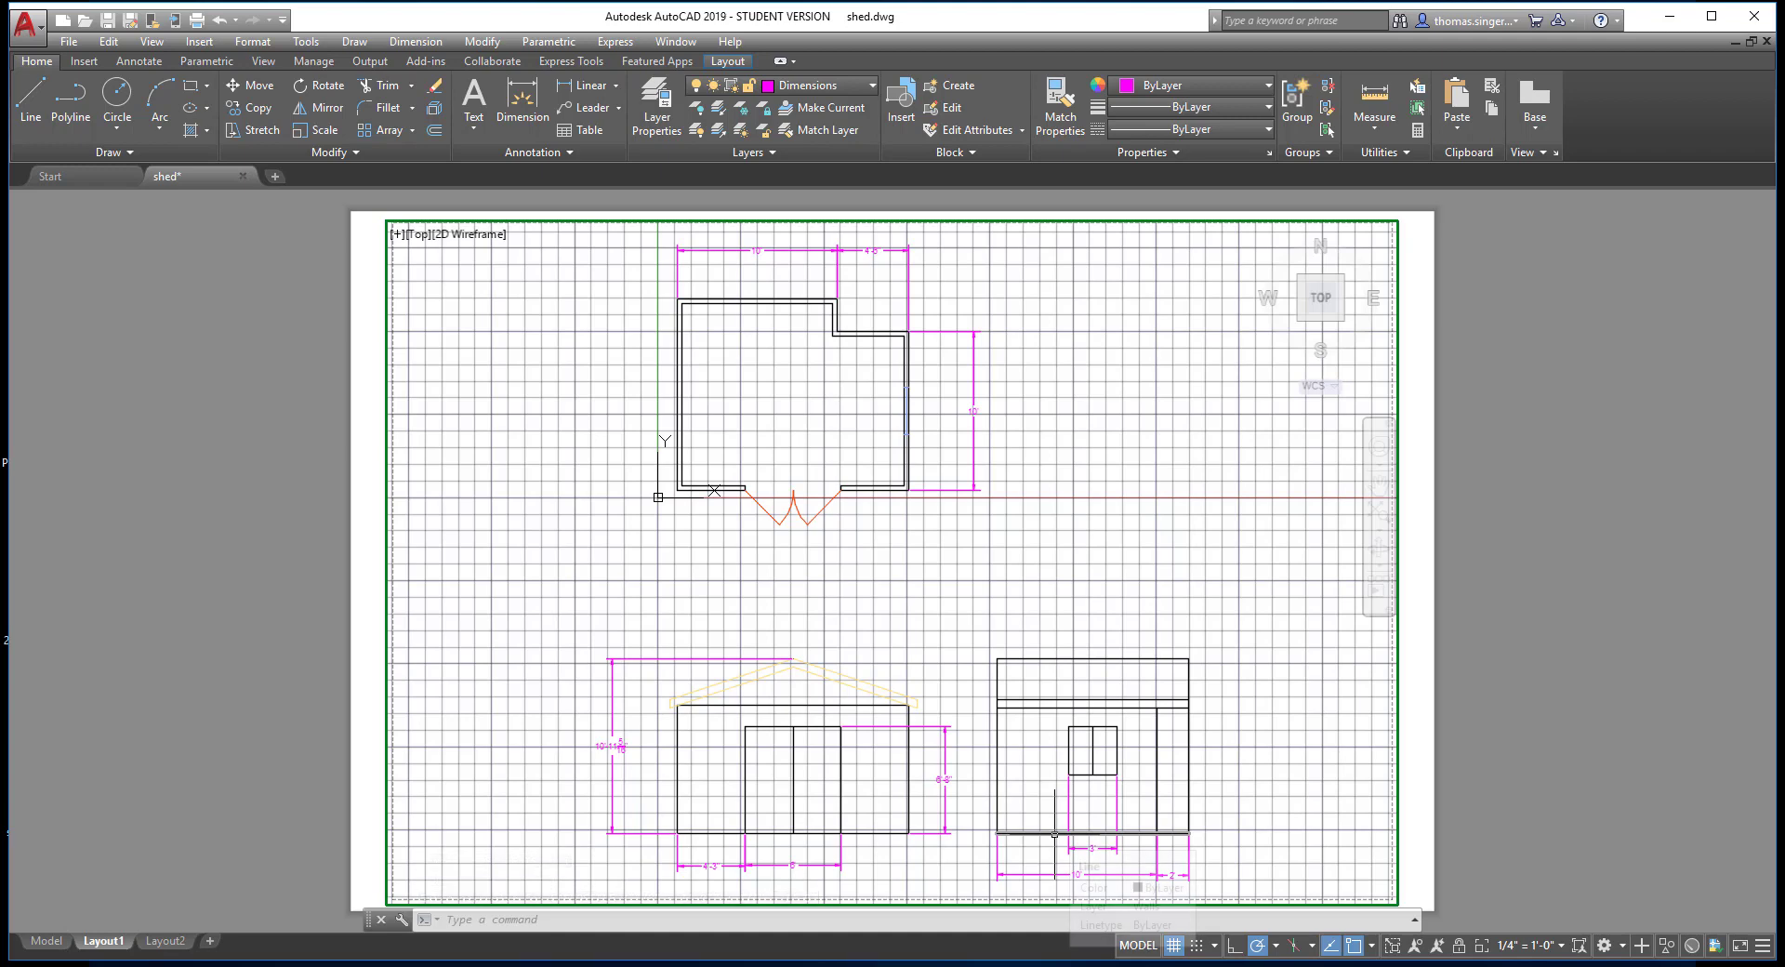
mouse_move(979, 615)
middle_mouse_down()
mouse_move(1005, 650)
mouse_move(998, 884)
mouse_move(1048, 828)
mouse_move(1051, 760)
mouse_move(1023, 850)
mouse_move(1064, 880)
mouse_move(1039, 869)
middle_mouse_up()
middle_click_drag(1060, 900, 1054, 888)
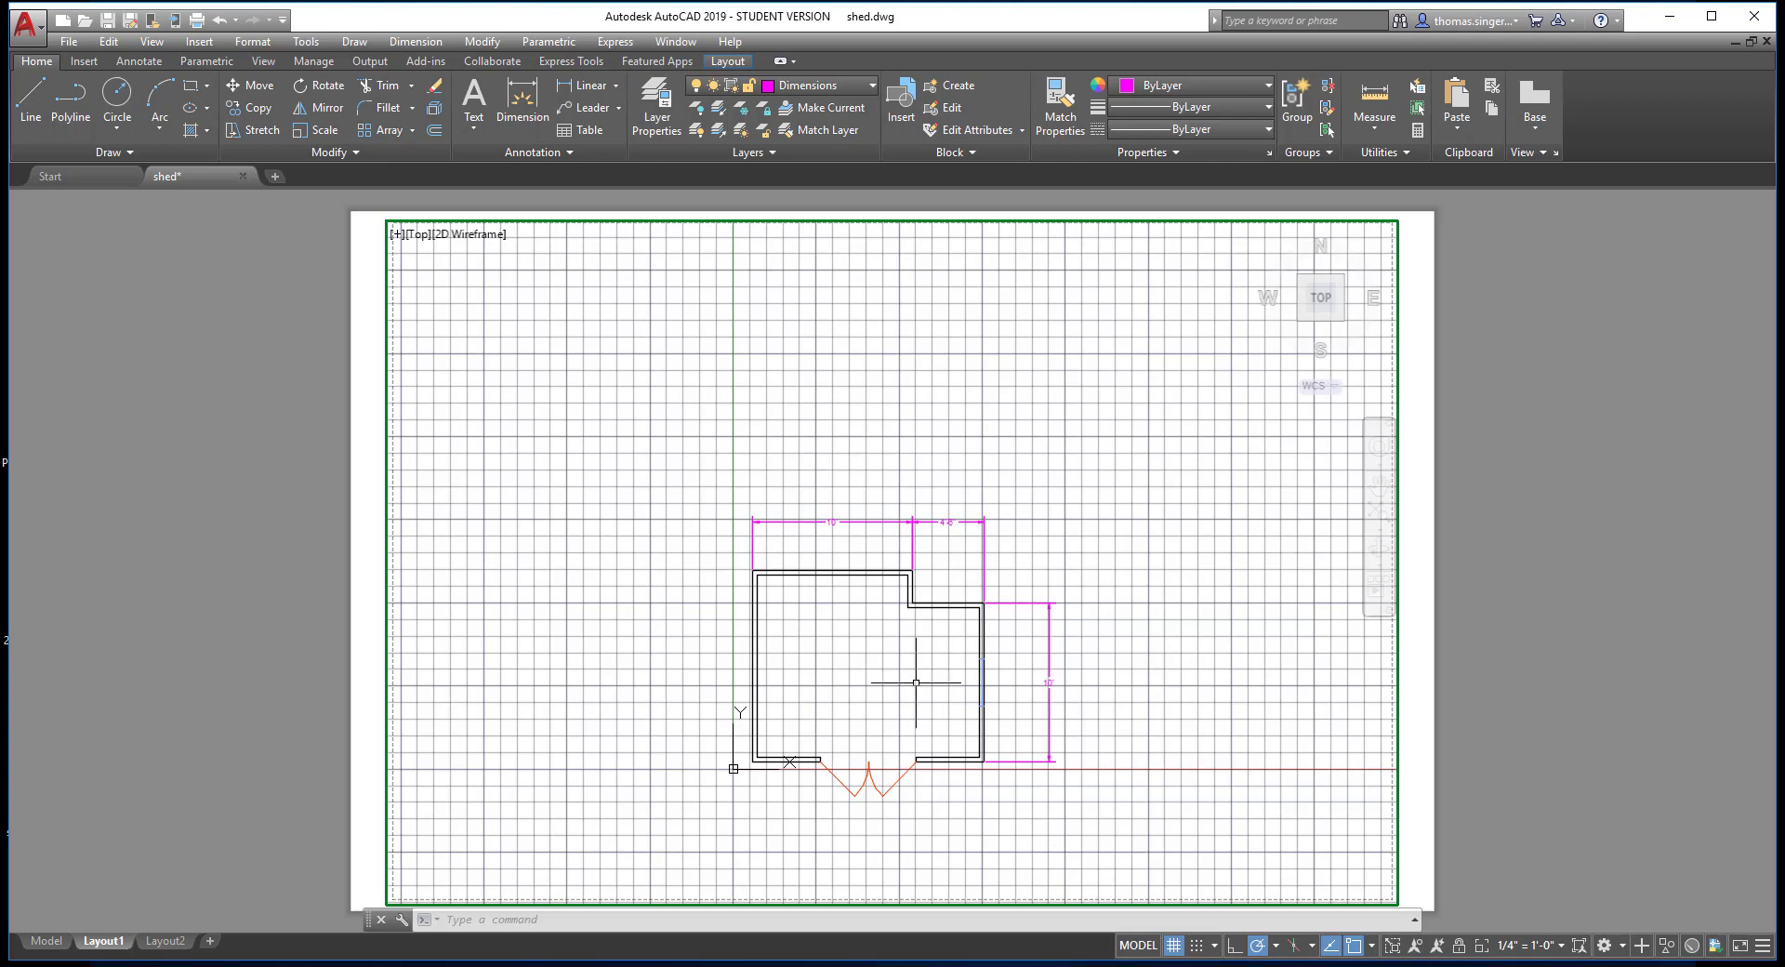
Set the viewport scale to 1/2" = 1'-0" and pan the whole floor plan into the viewport.
left_click(1562, 945)
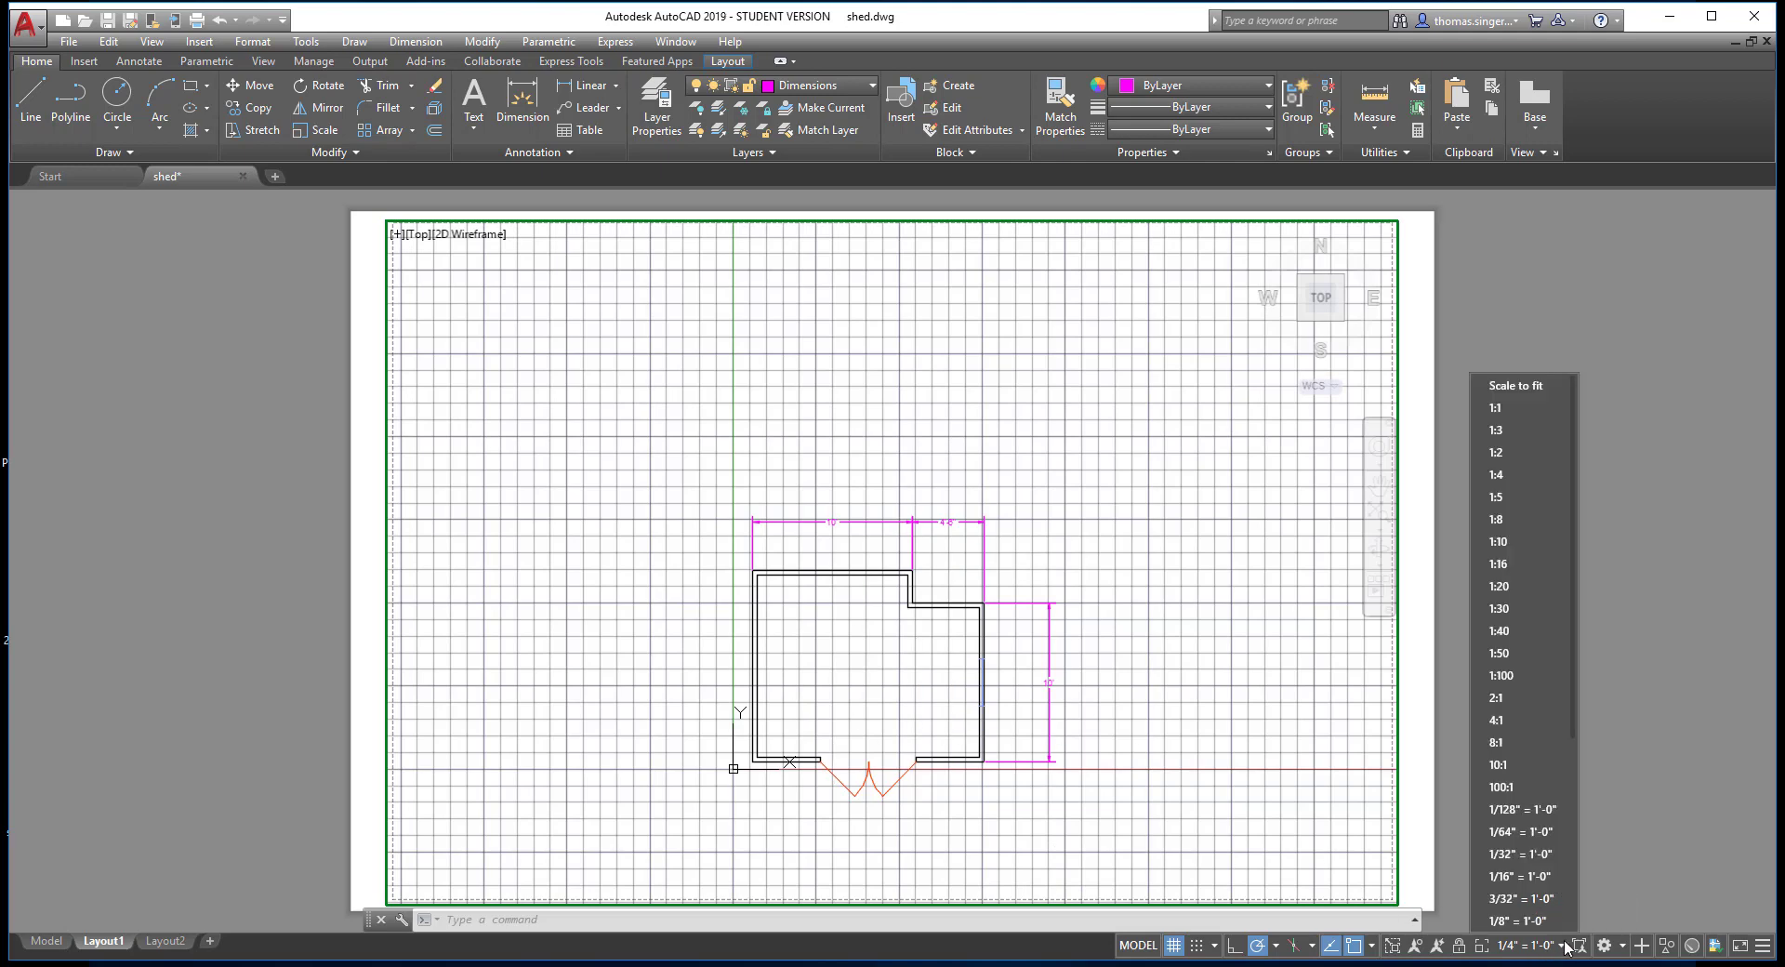
scroll(1513, 855, "down", 2)
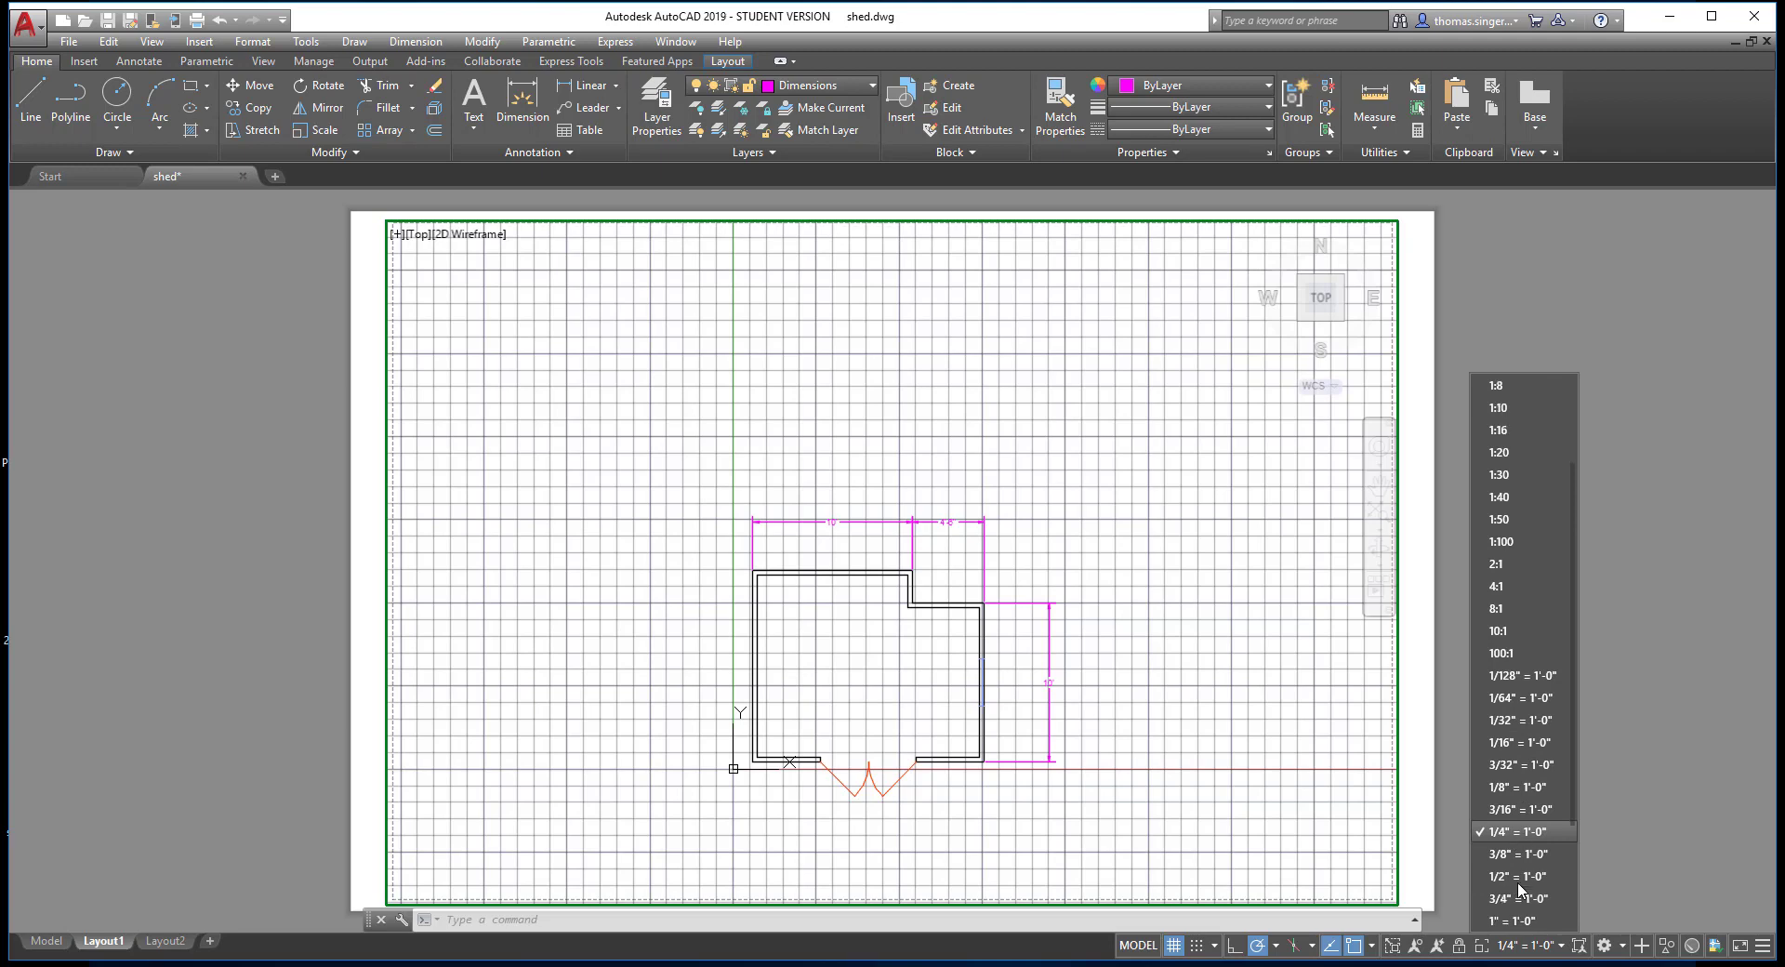
left_click(1510, 879)
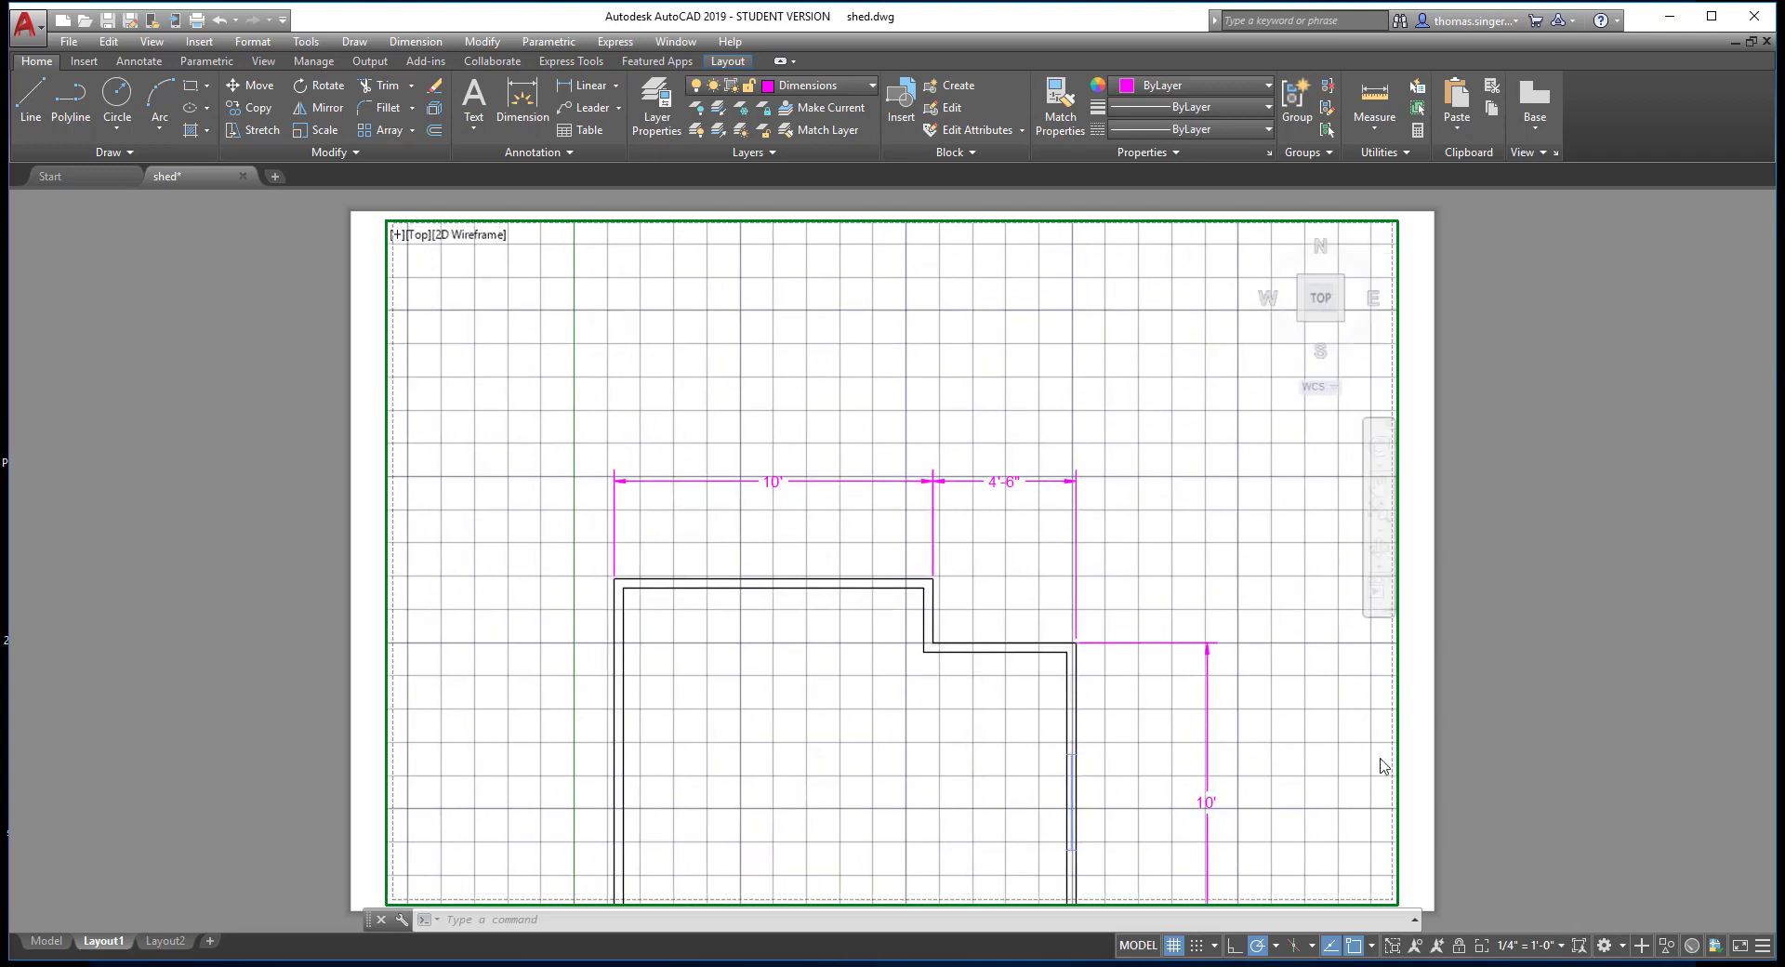
mouse_move(1335, 706)
middle_mouse_down()
mouse_move(1331, 529)
mouse_move(1307, 533)
middle_mouse_up()
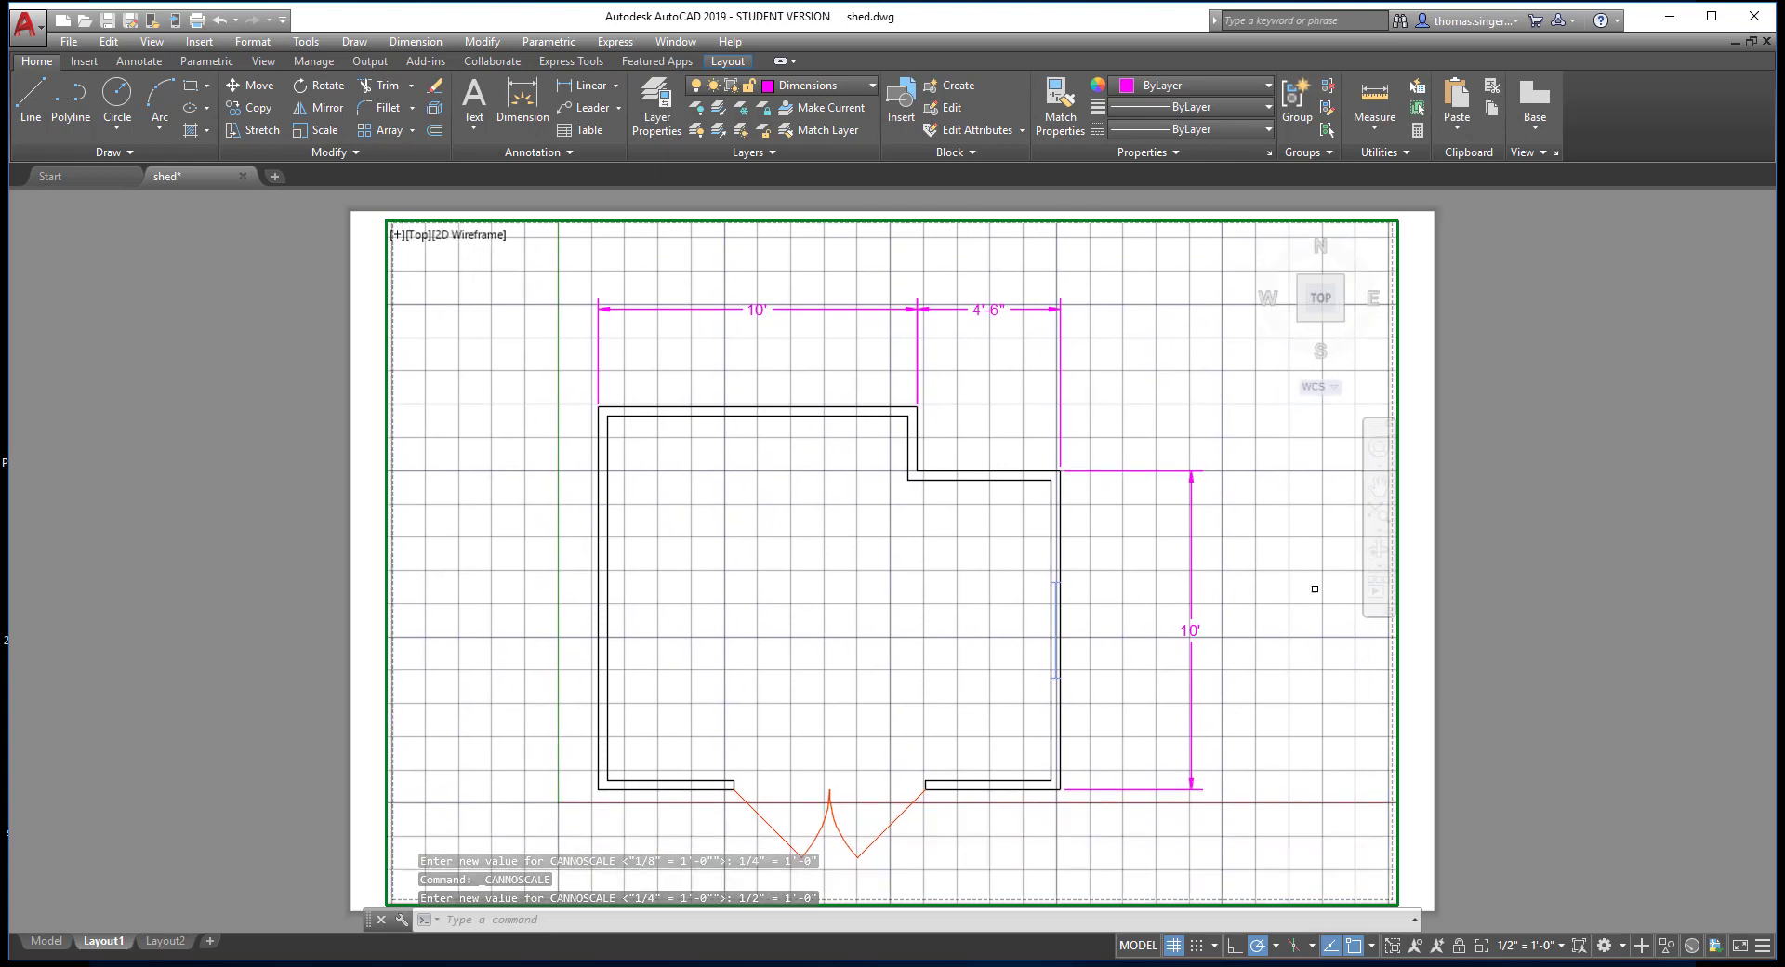
Shift the floor plan toward the viewport's west side and reapply the 1/2" = 1'-0" viewport scale.
scroll(1311, 590, "up", 2)
scroll(1017, 584, "down", 2)
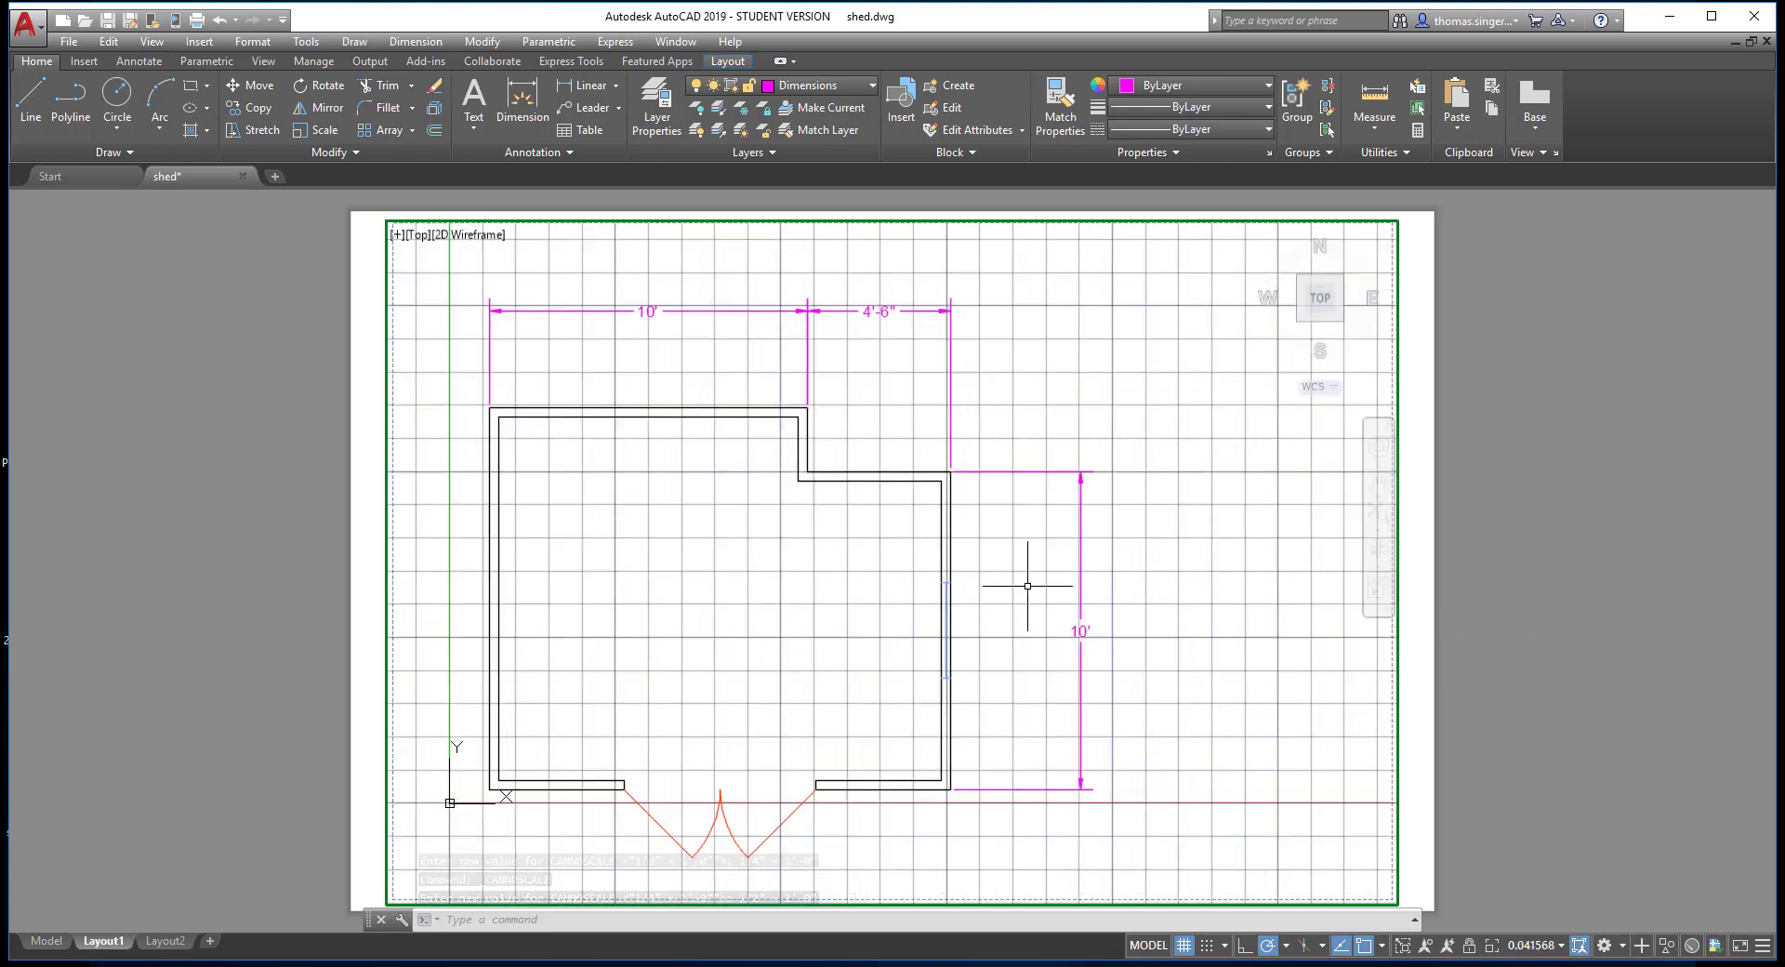
left_click(1548, 946)
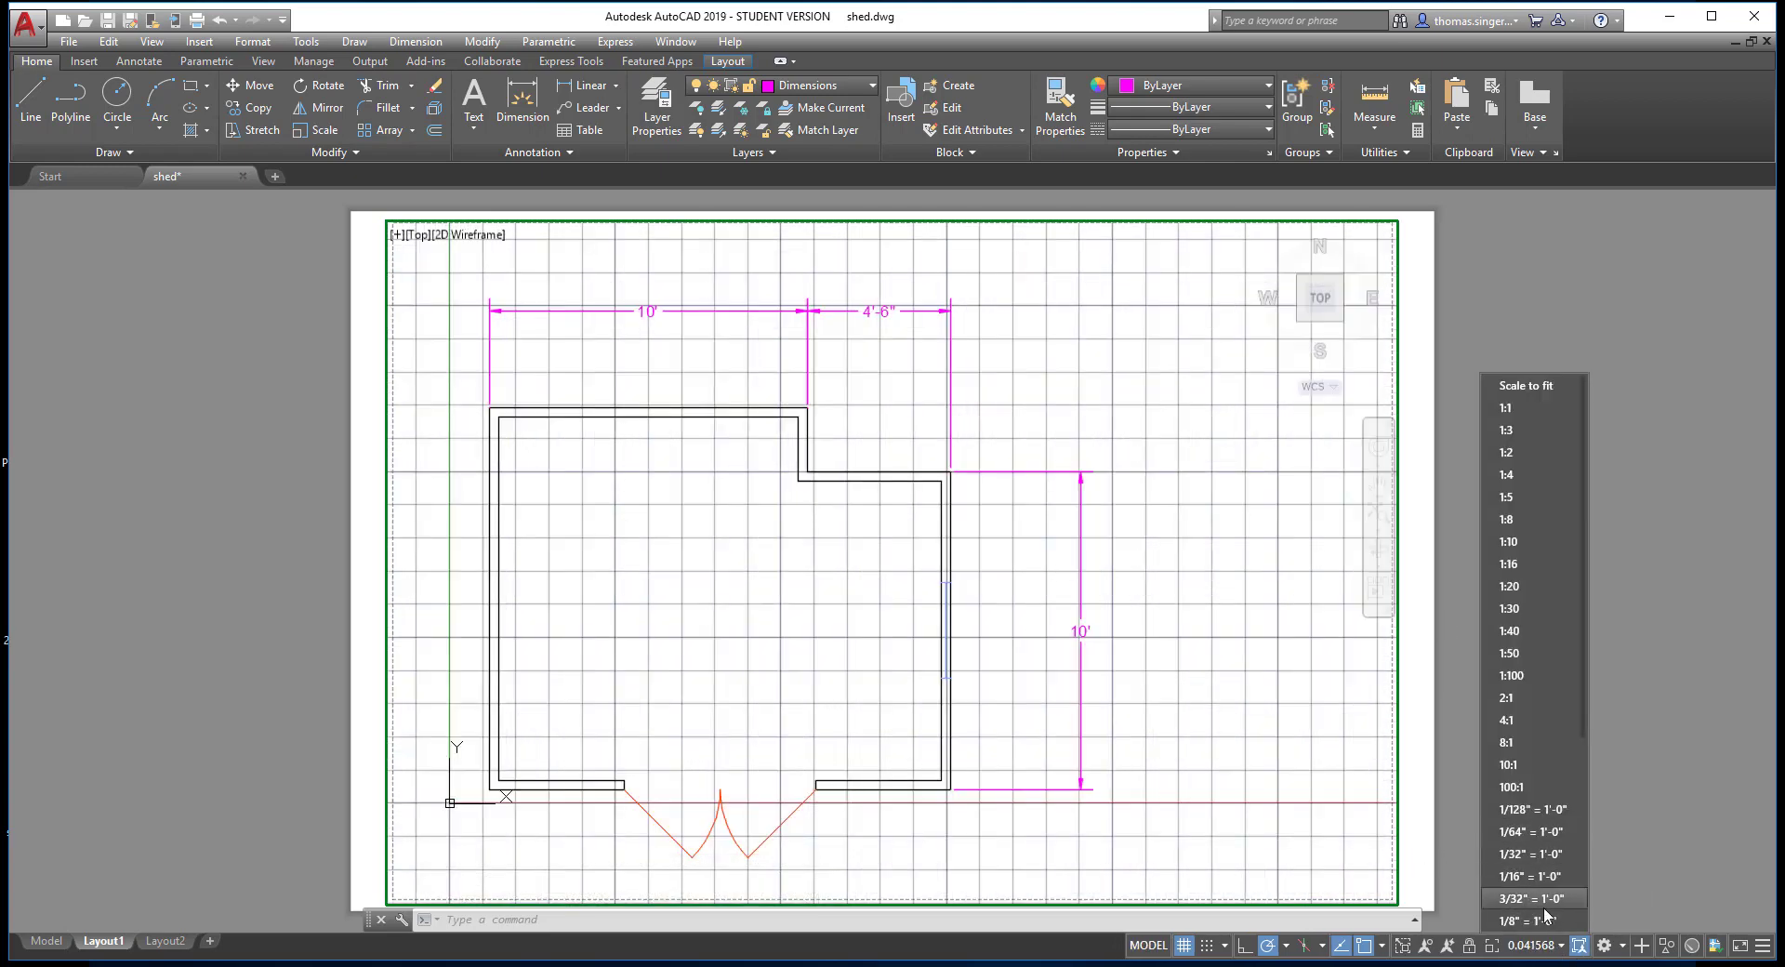
scroll(1537, 920, "down", 4)
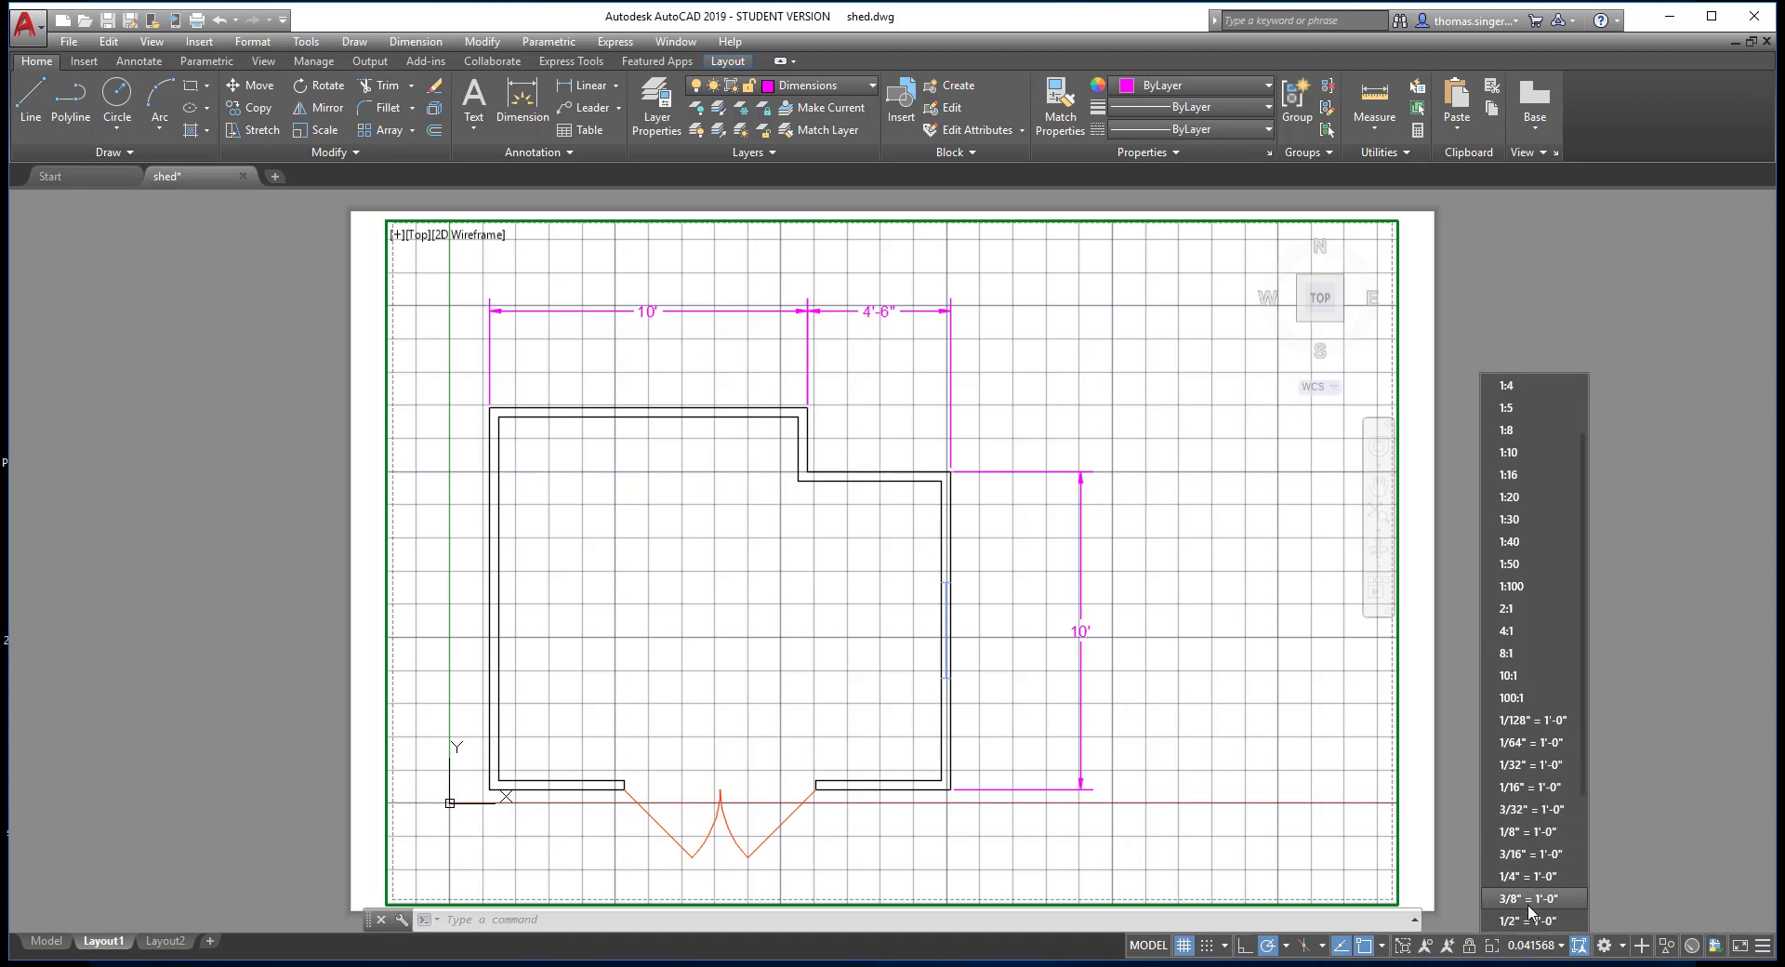
left_click(1531, 920)
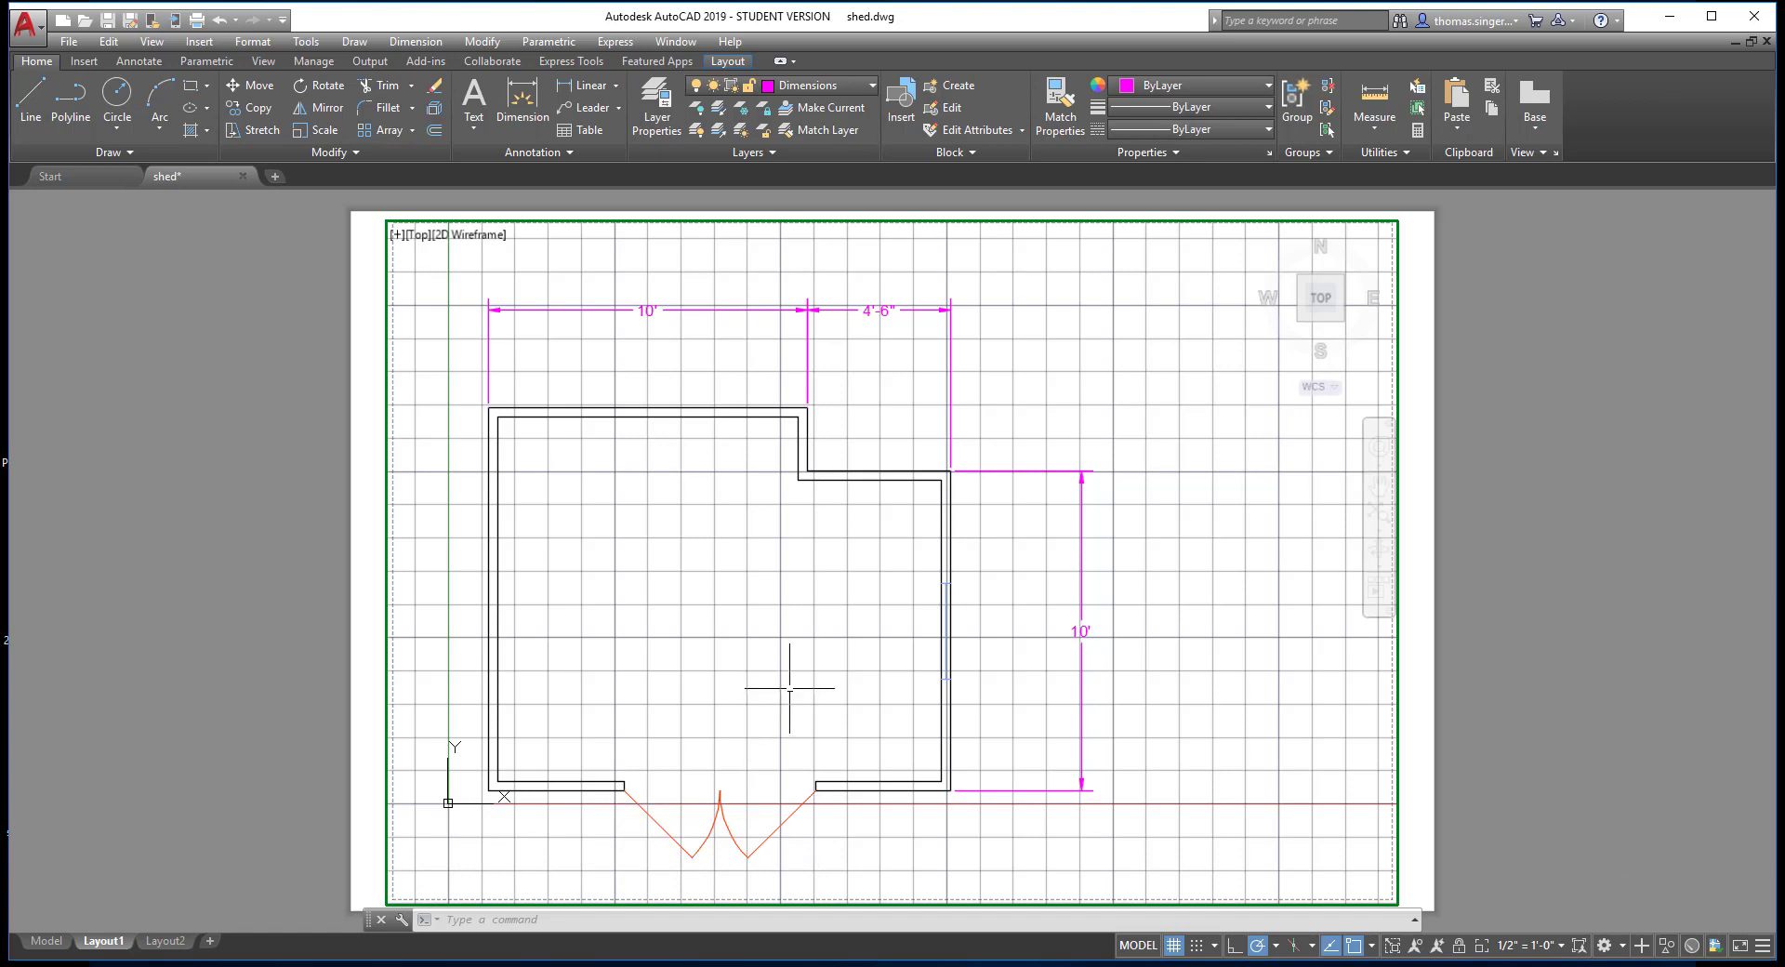
Switch to paper space, draw a nearly page-sized rectangle along the viewport border, and erase it.
double_click(1426, 641)
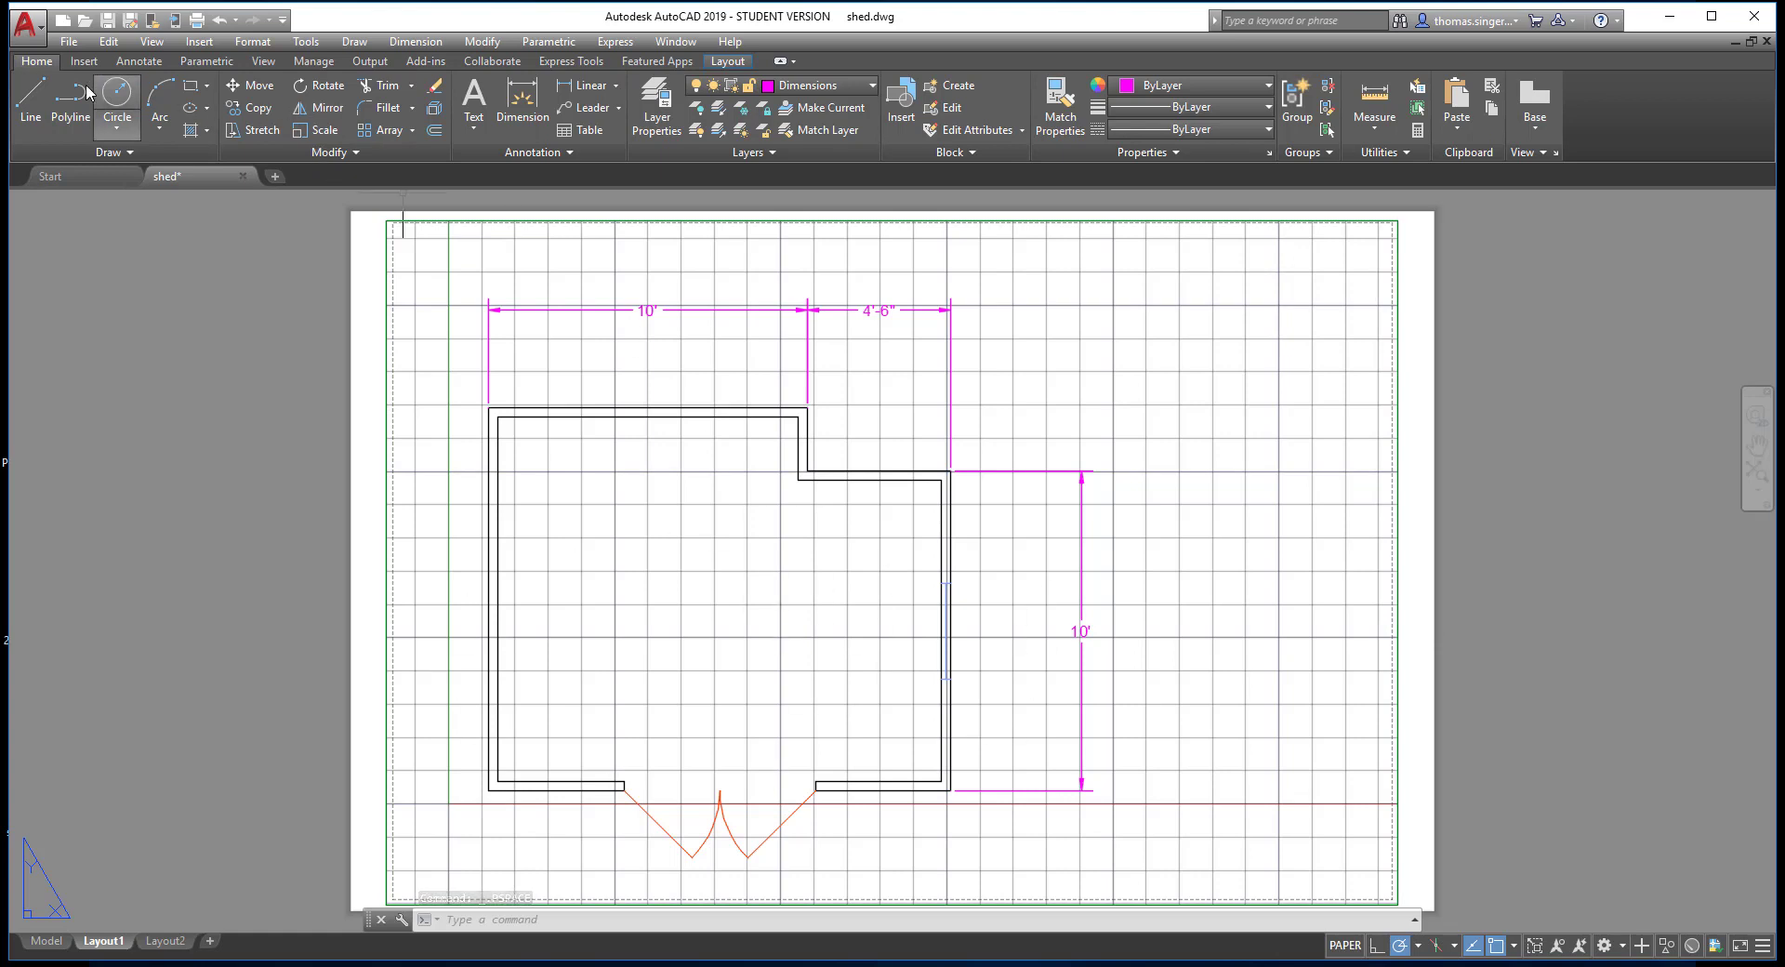
left_click(189, 88)
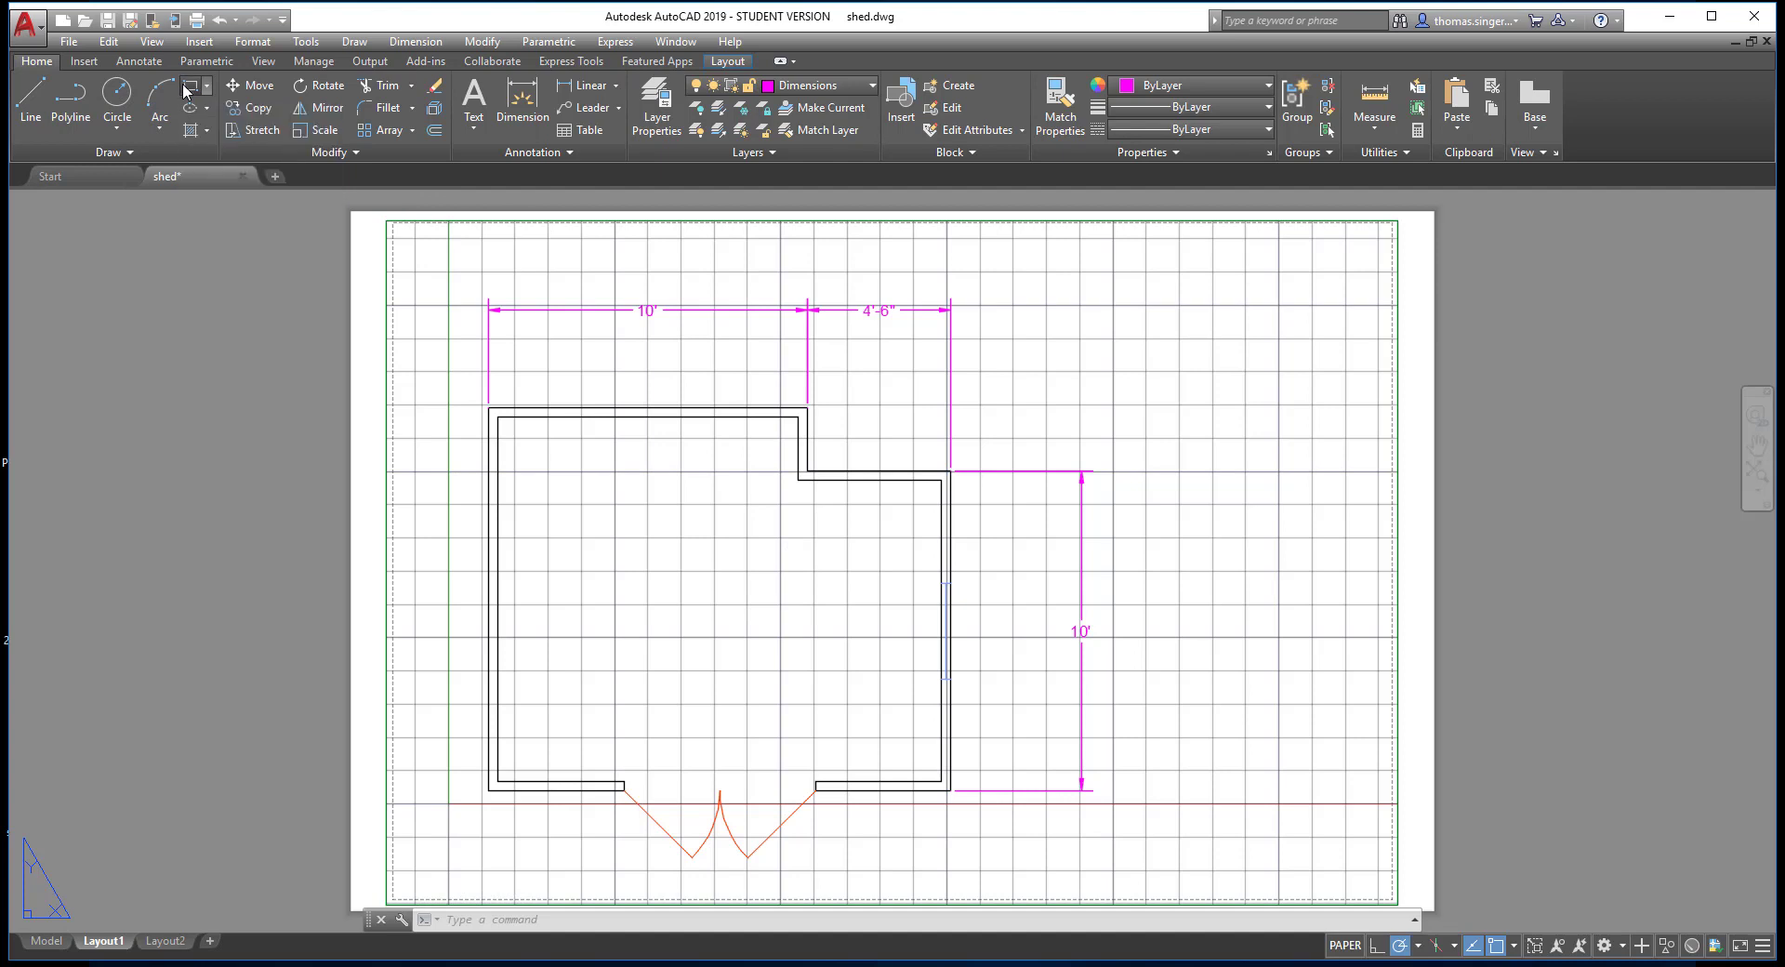
left_click(402, 226)
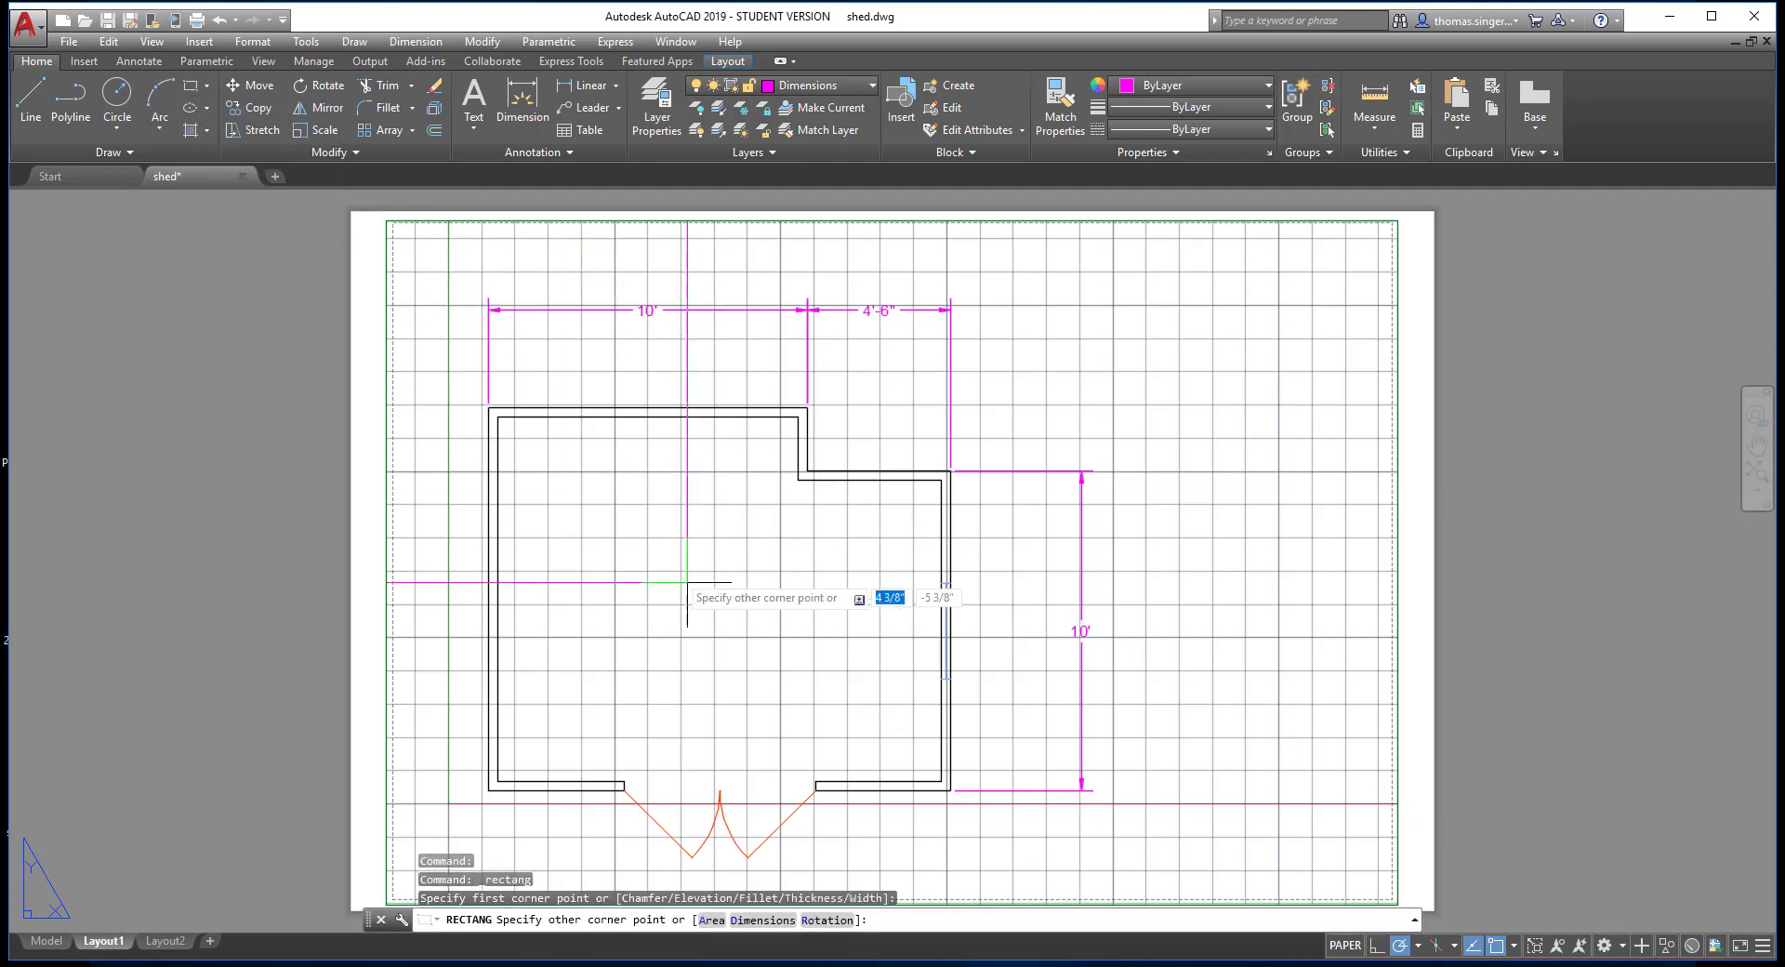
left_click(1387, 890)
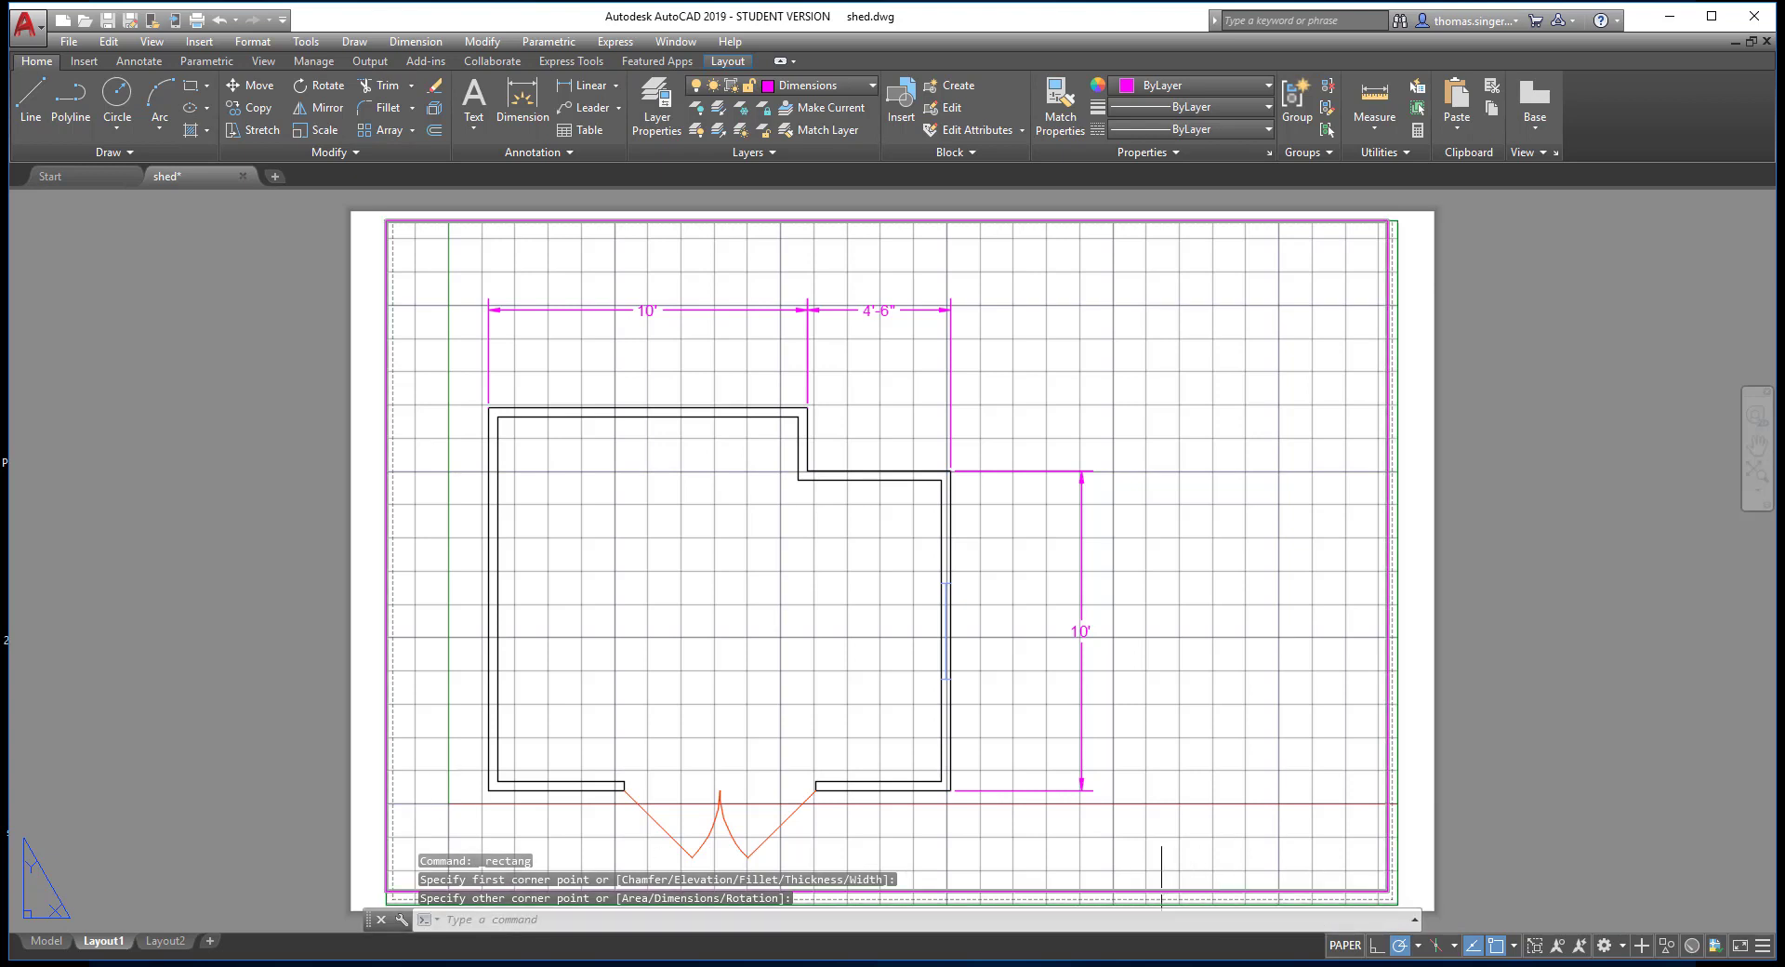
left_click(1389, 587)
key("Delete")
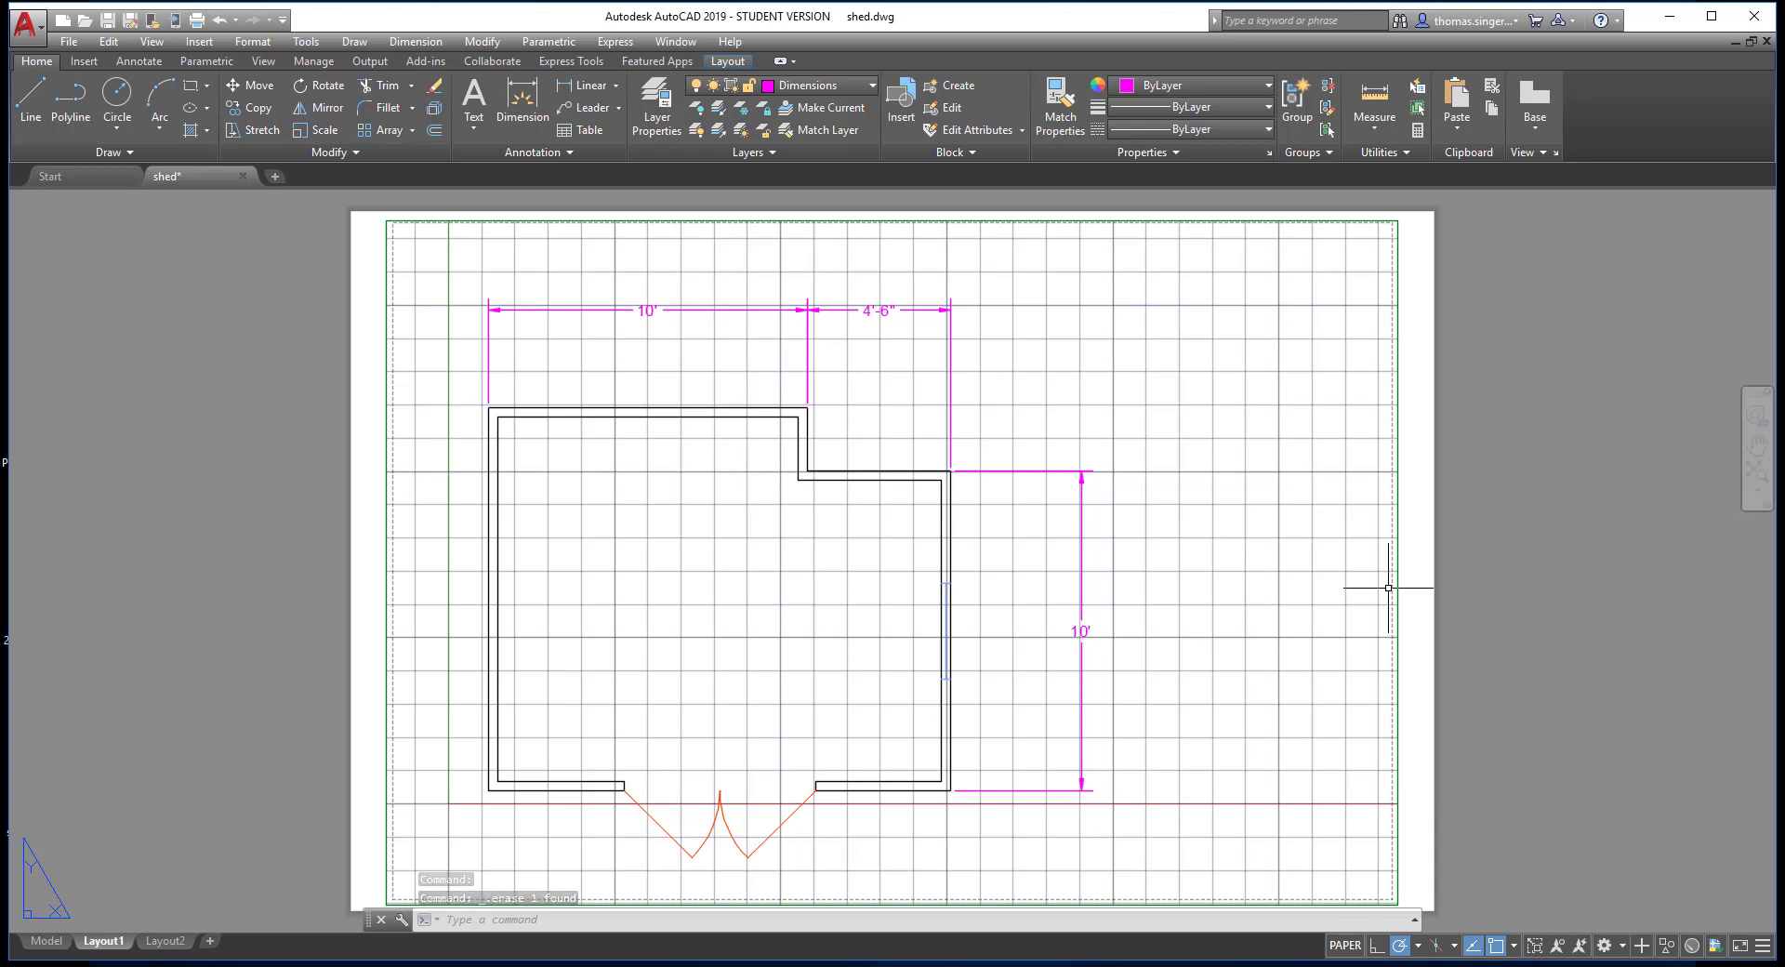
Activate model space inside the viewport and draw a circle near the middle of the floor plan.
left_click(1295, 605)
double_click(1296, 605)
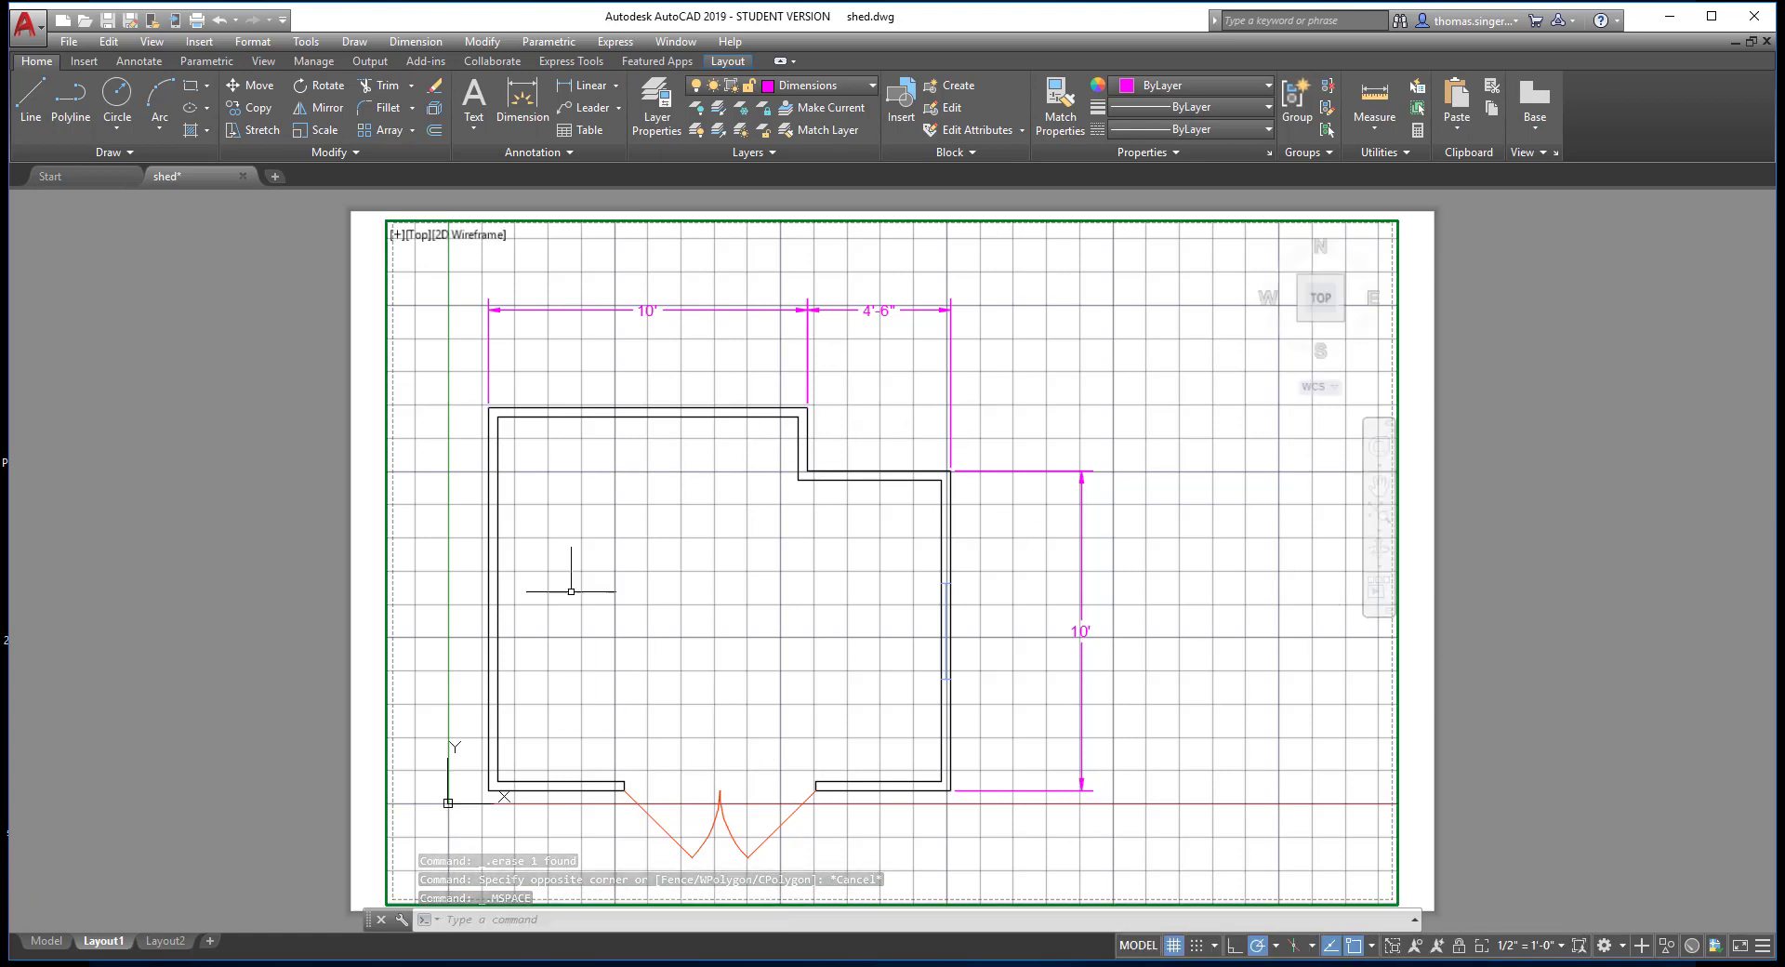
left_click(111, 93)
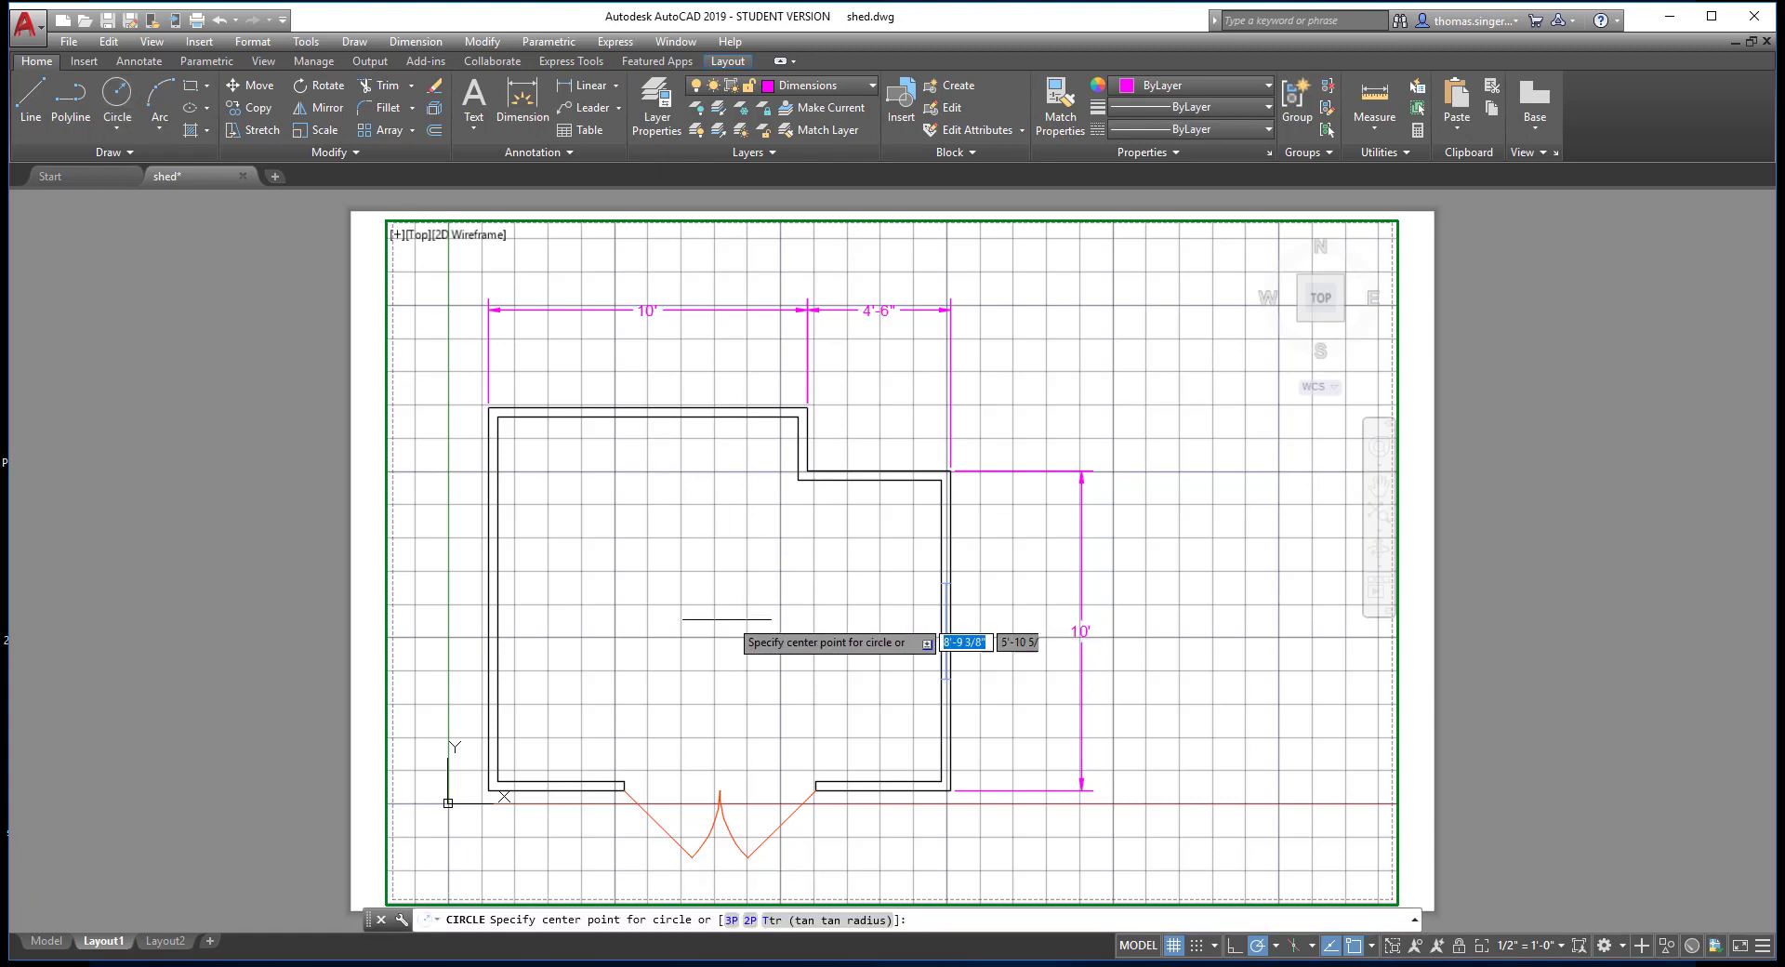
left_click(689, 619)
left_click(757, 644)
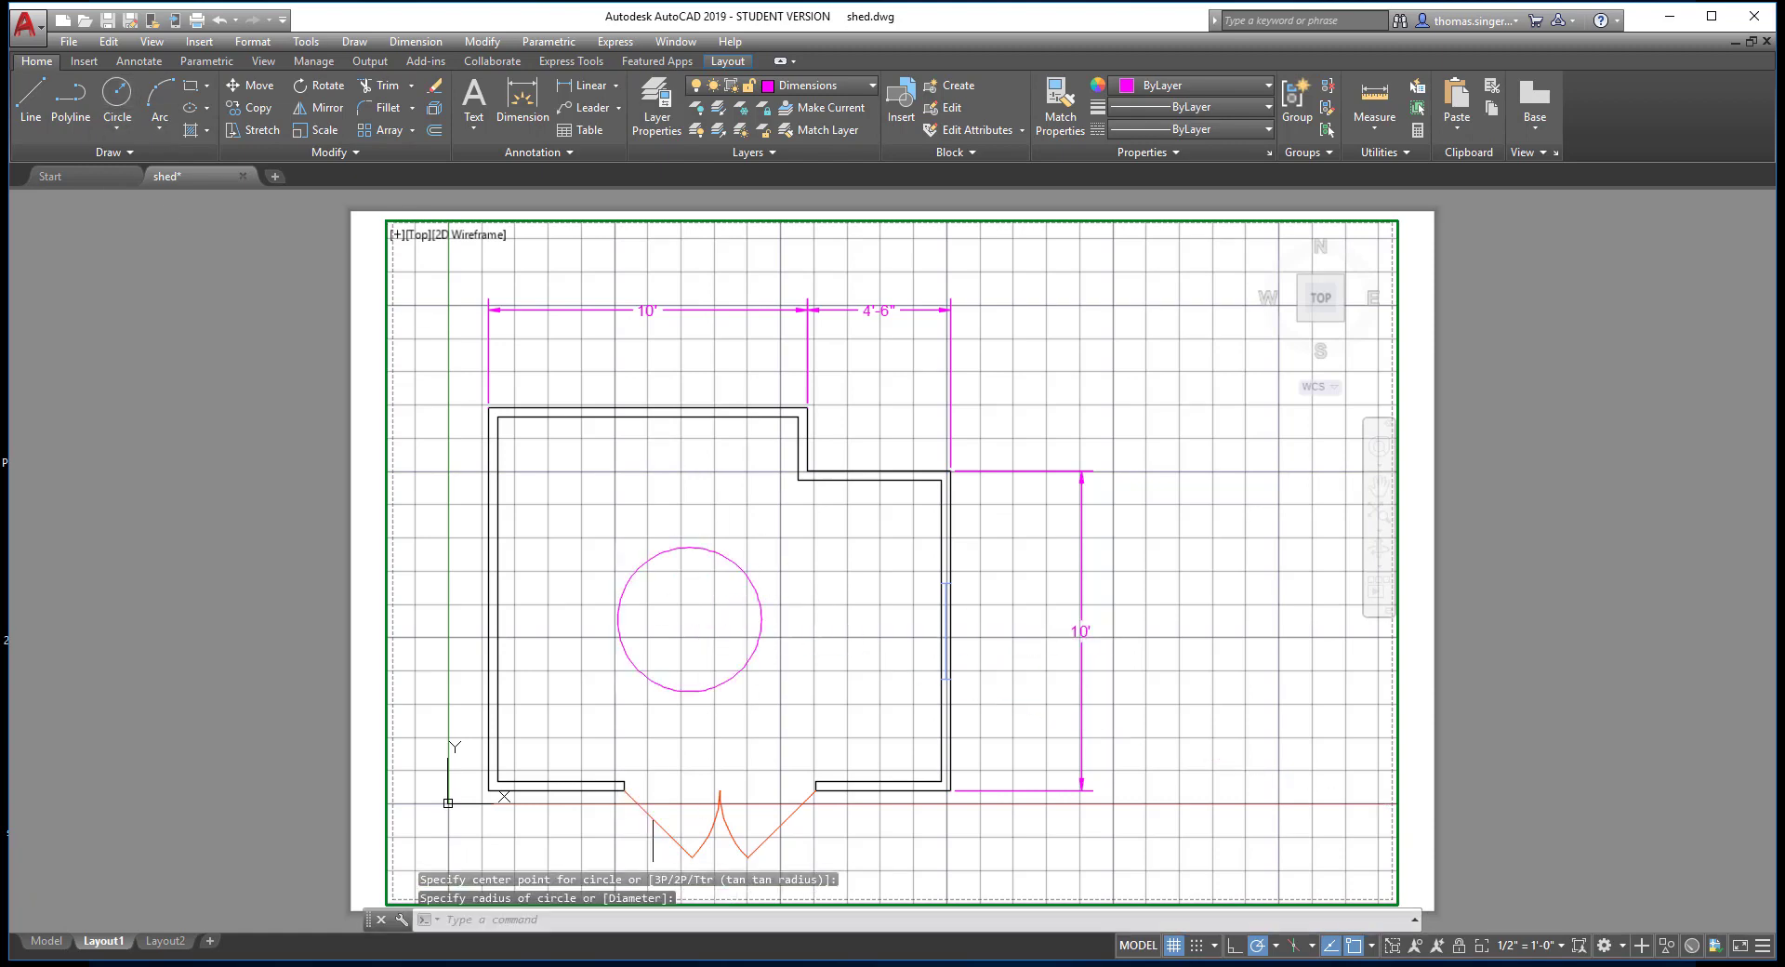
Check the circle in the Model view, return to Layout1 and erase the circle from the floor plan.
left_click(43, 942)
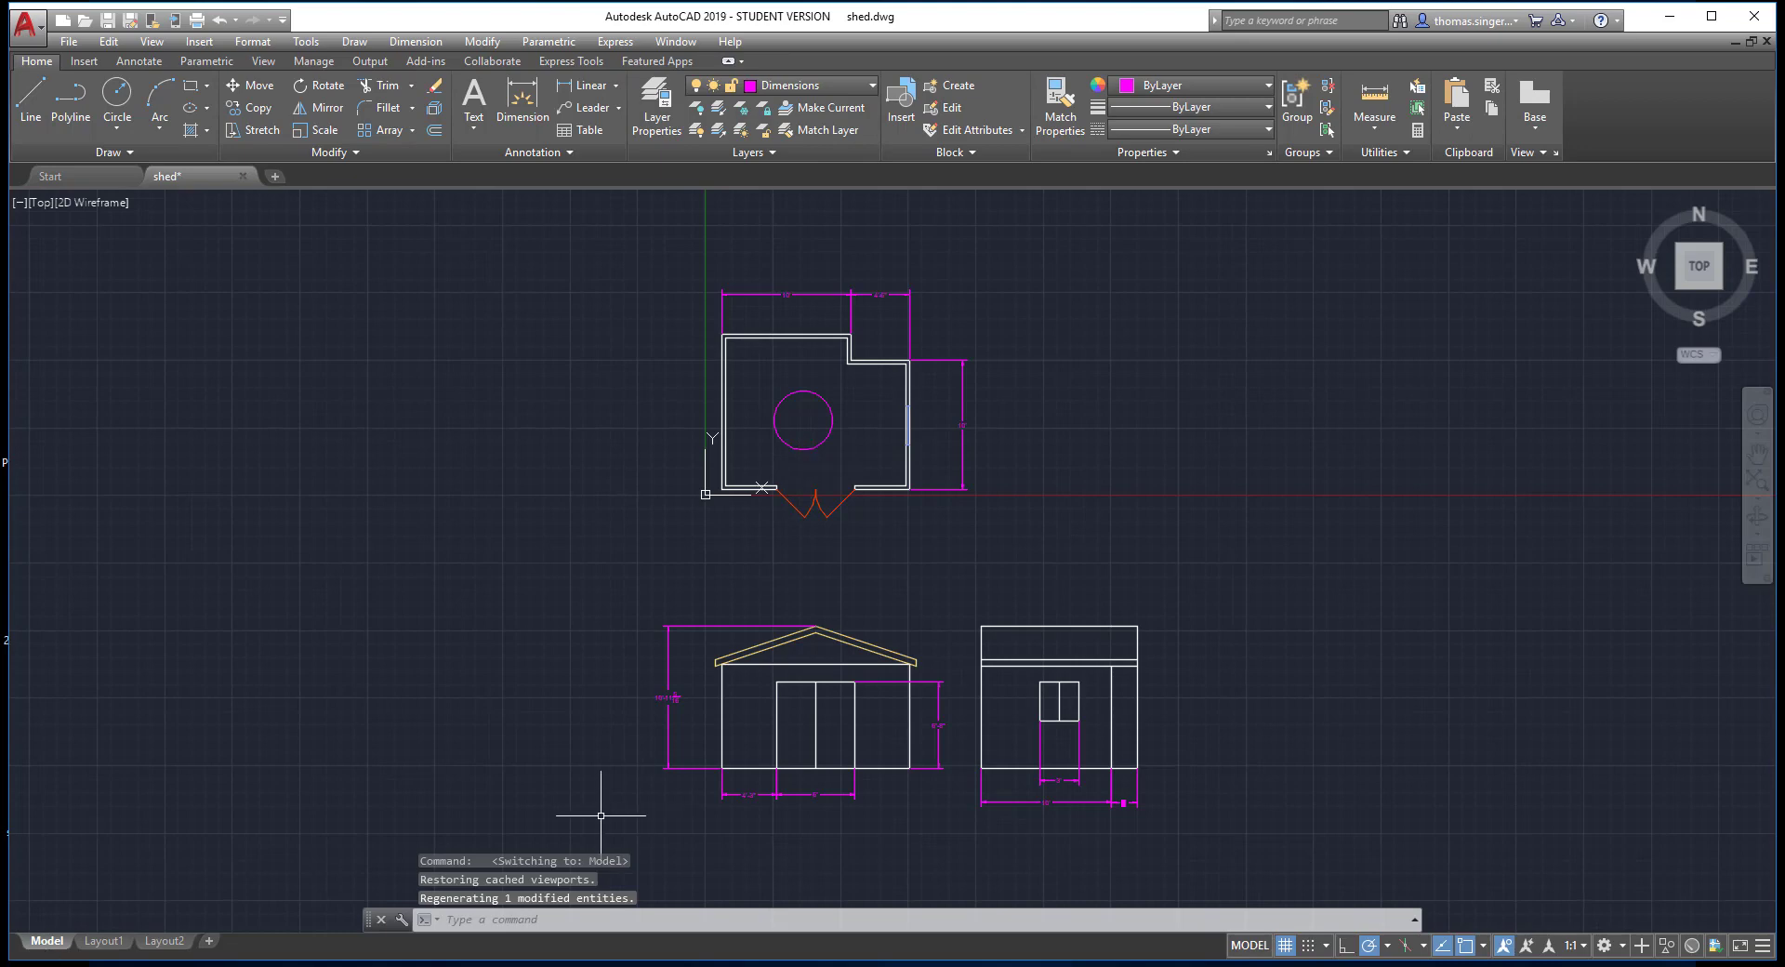
left_click(103, 941)
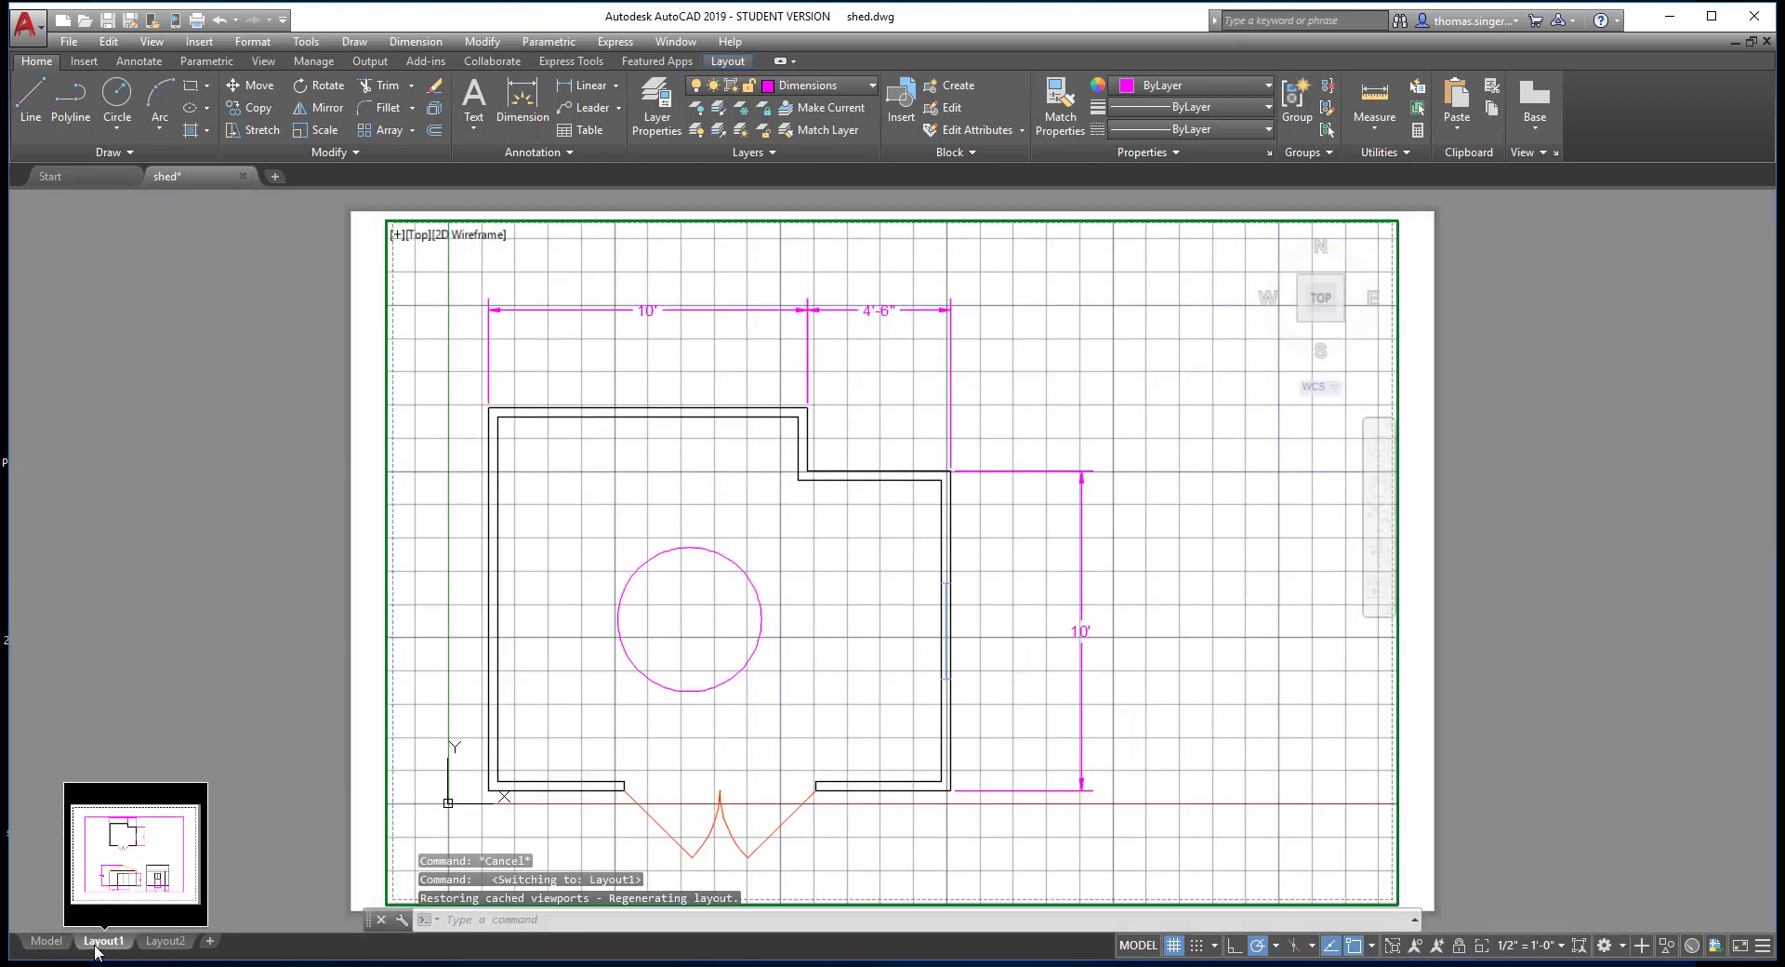
left_click(703, 549)
key("Delete")
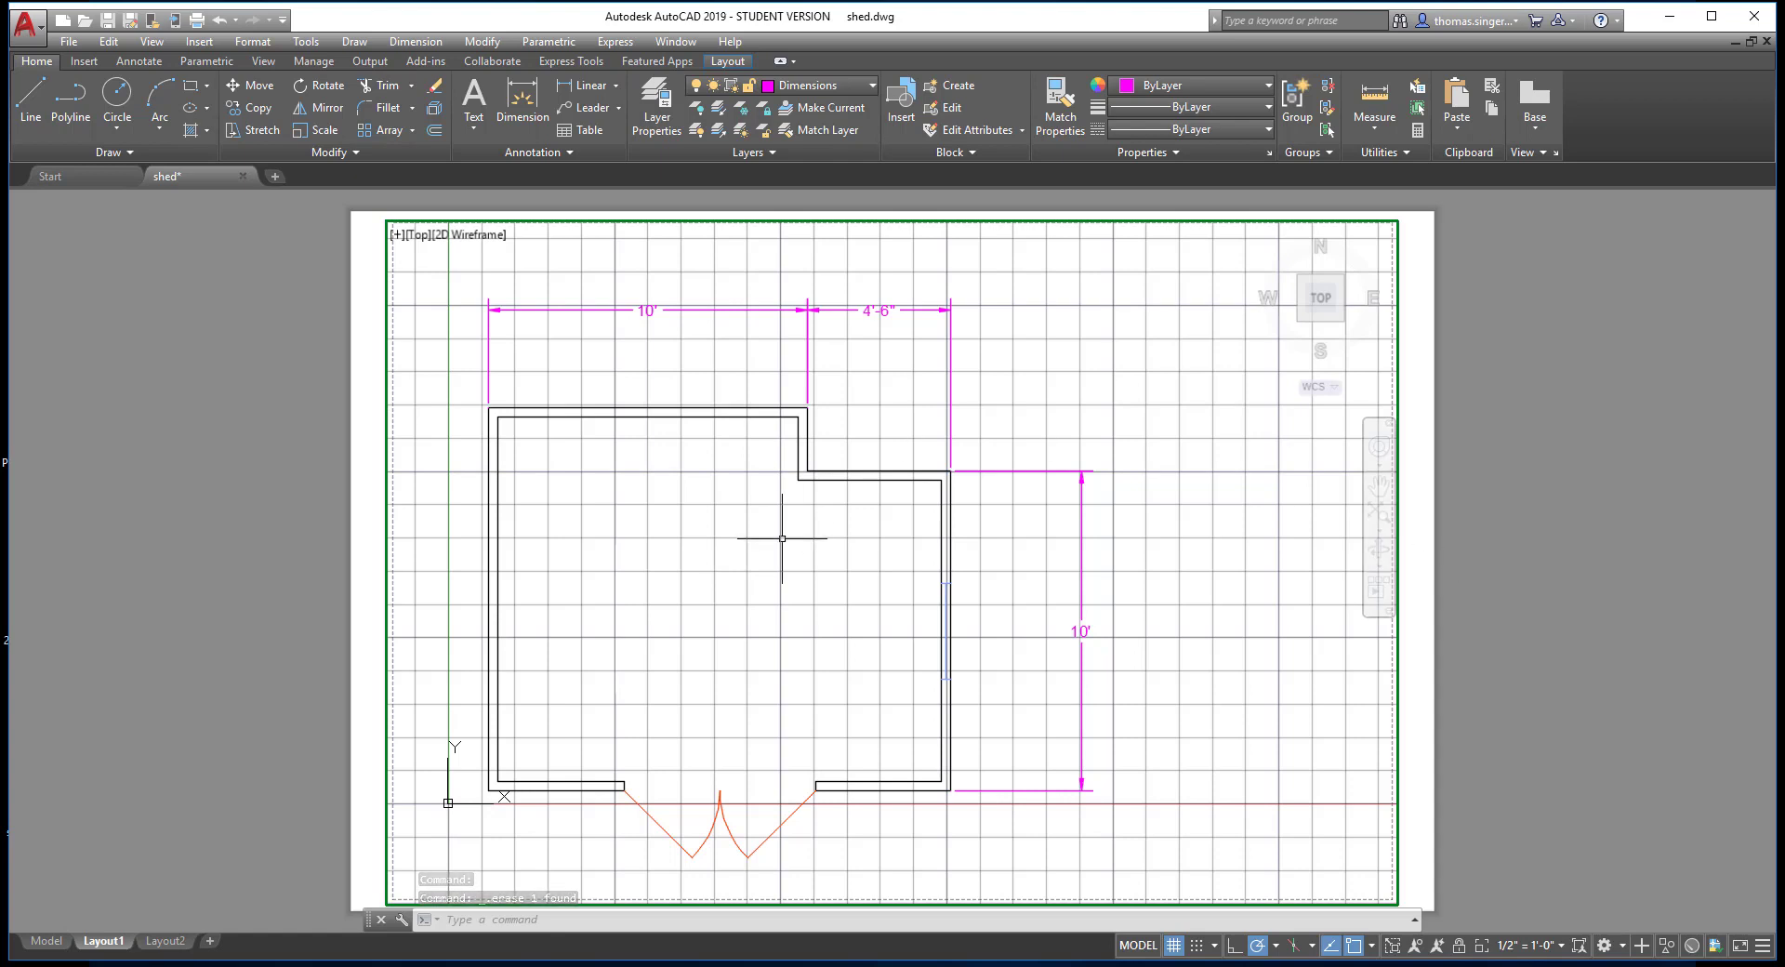
Apply Move or Copy to Layout1 with the position before Layout1 and without creating a copy.
right_click(99, 942)
left_click(183, 708)
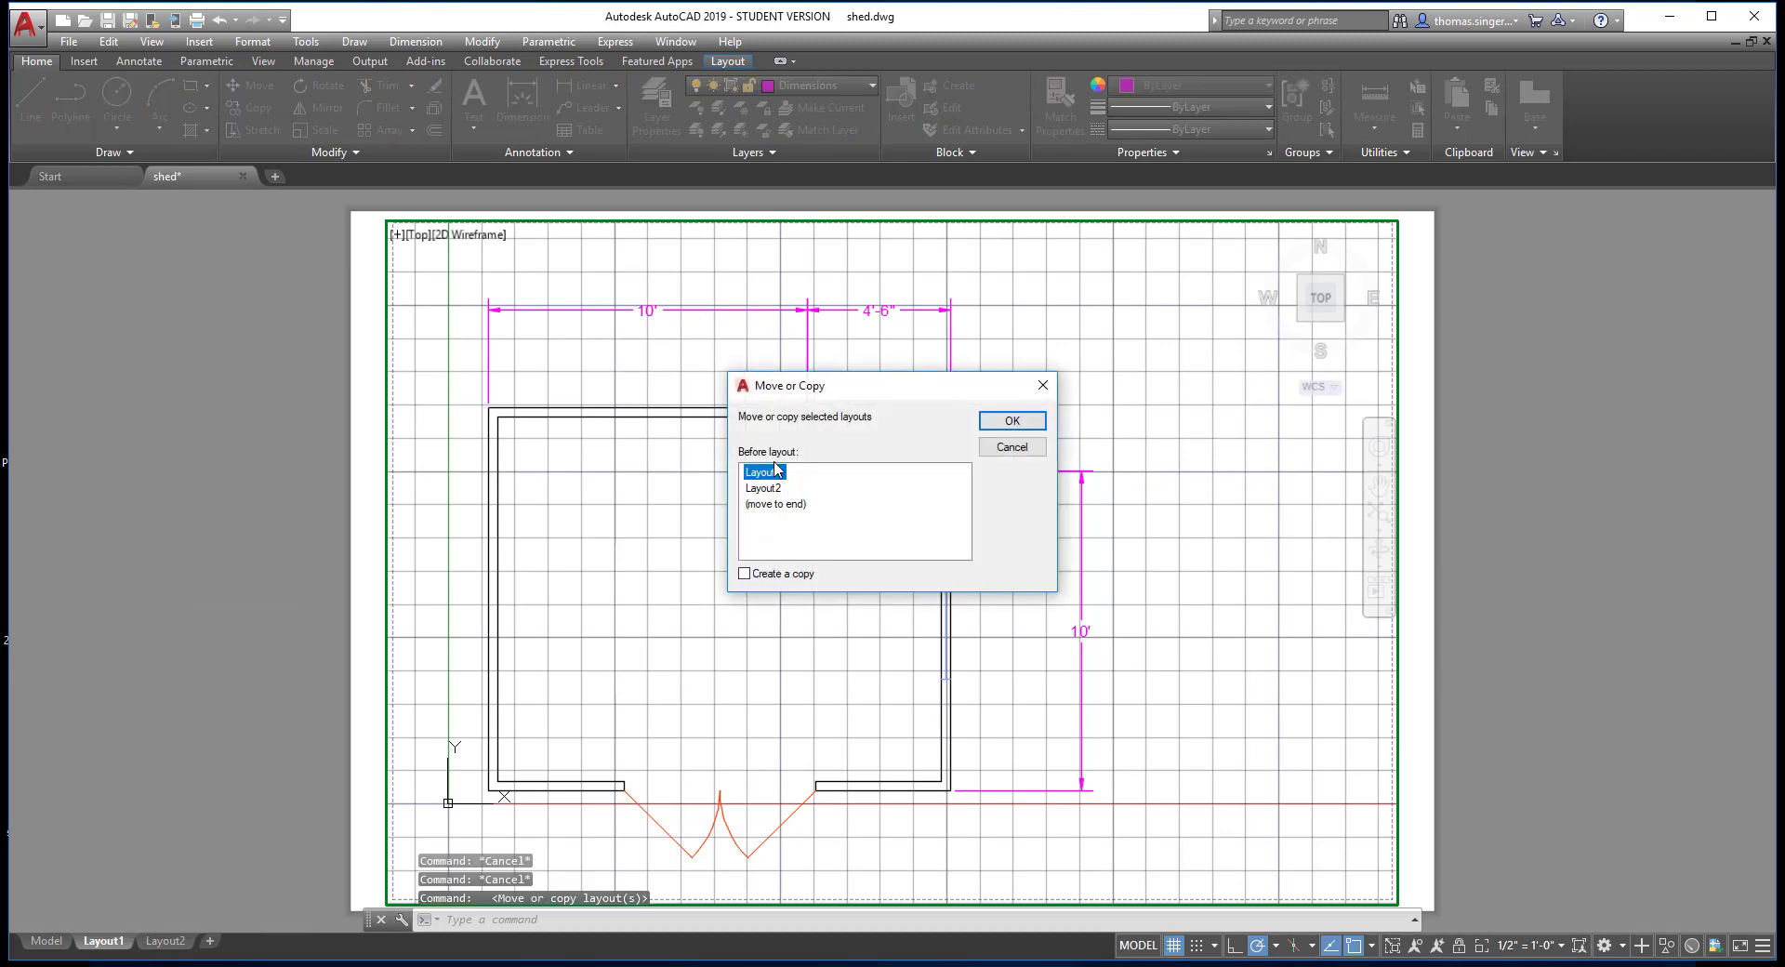
left_click(1012, 421)
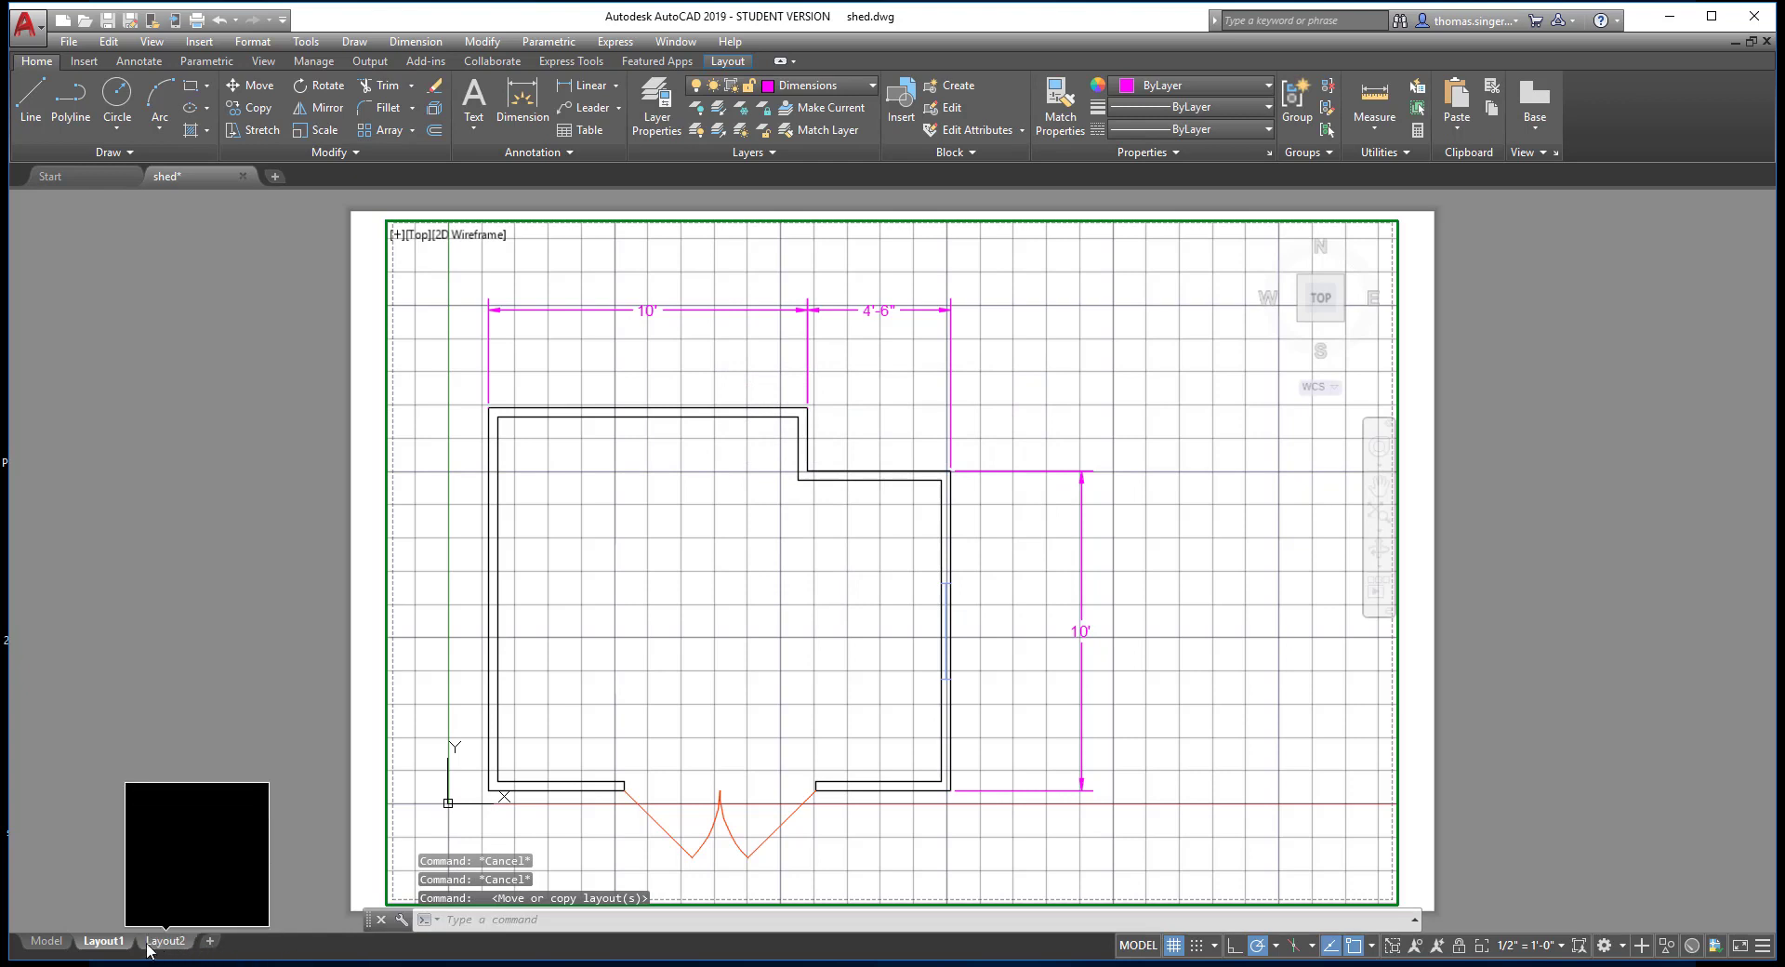
Create a copy of Layout1 and place it before Layout1.
right_click(100, 945)
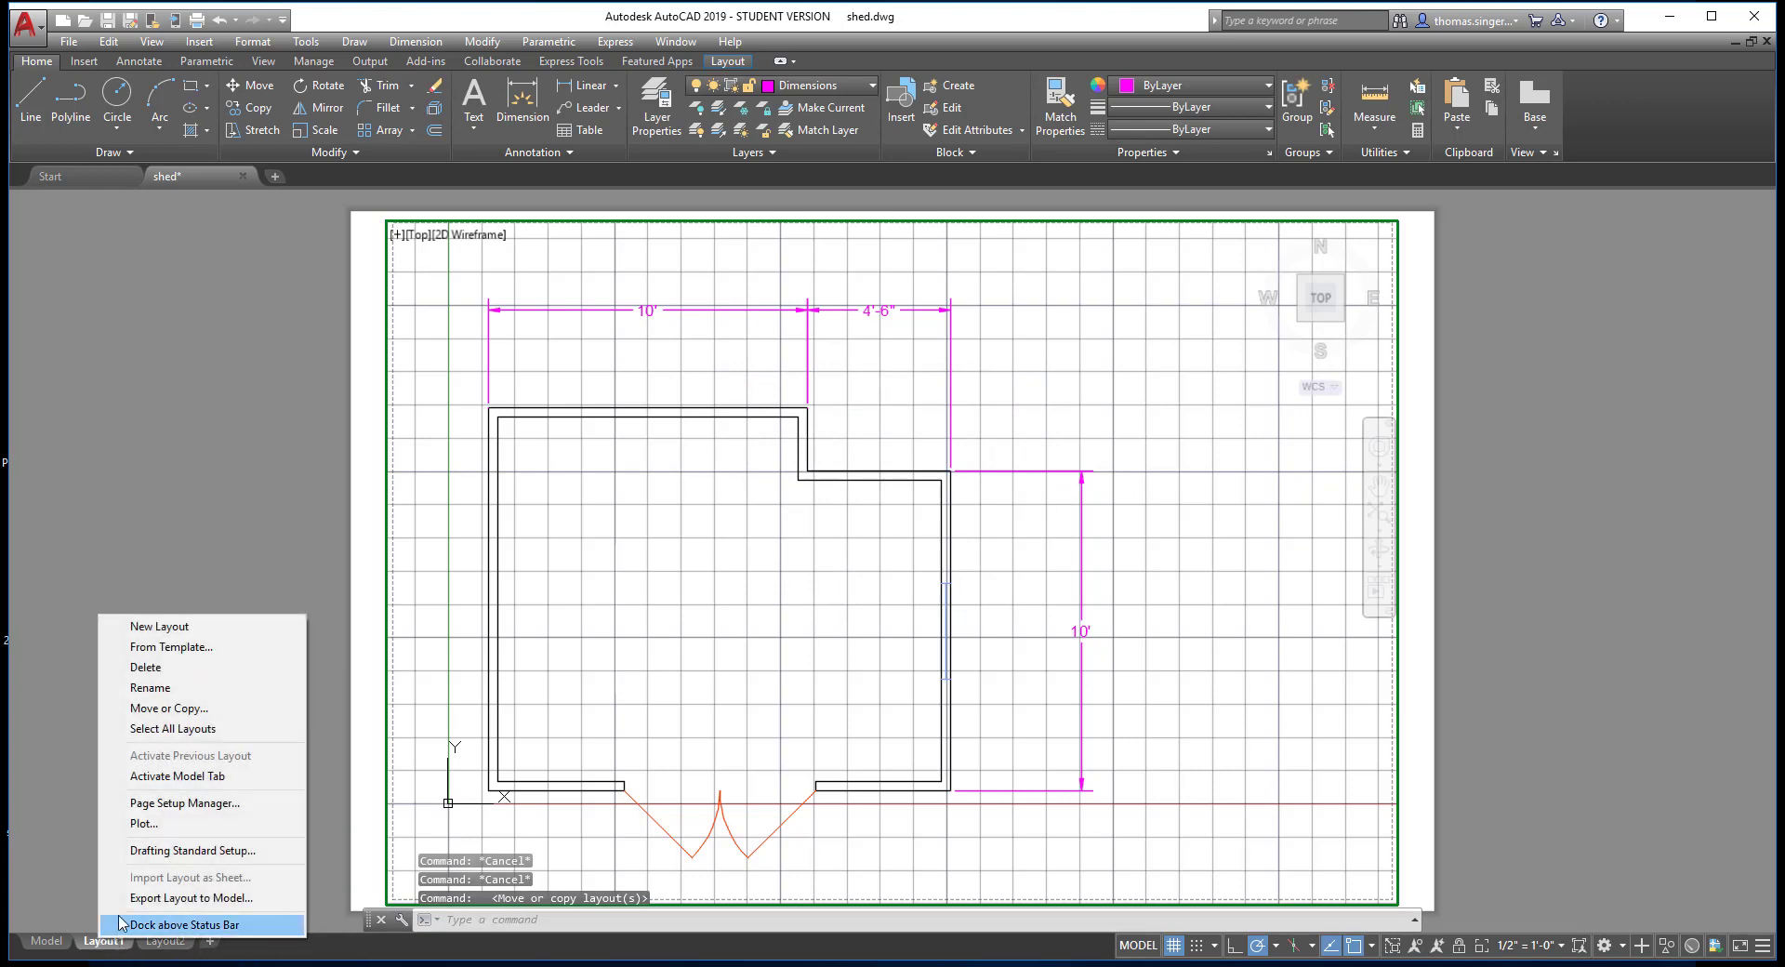
left_click(215, 709)
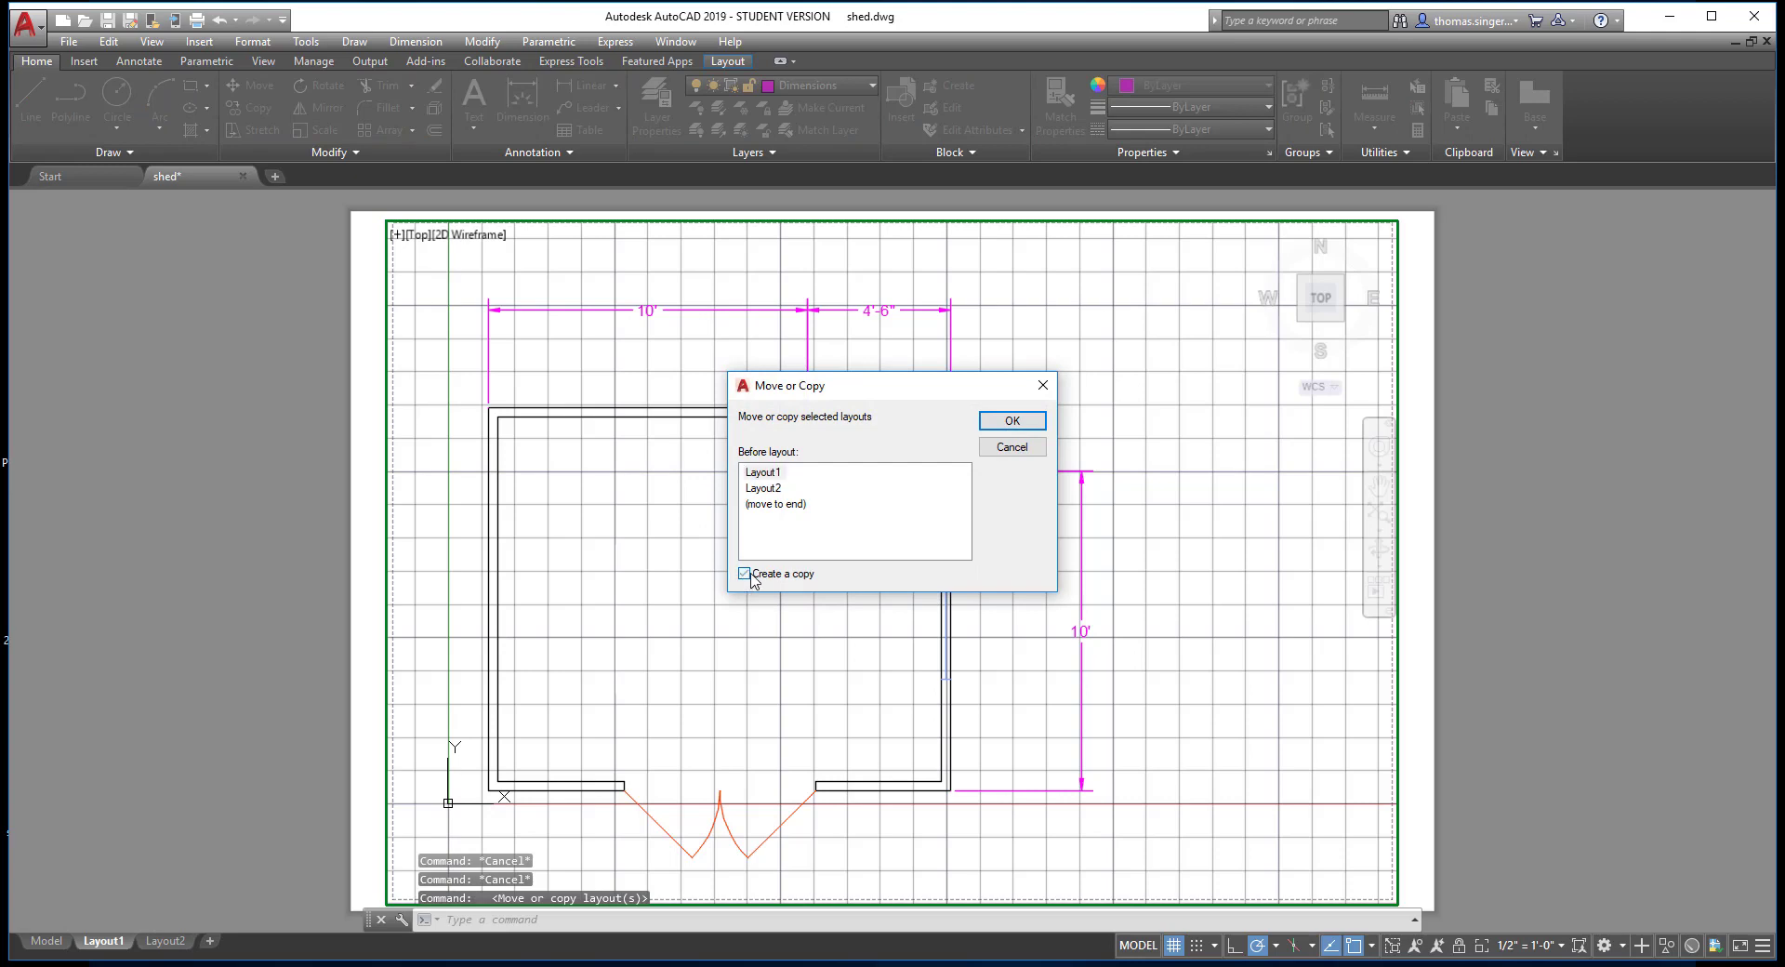
left_click(1013, 421)
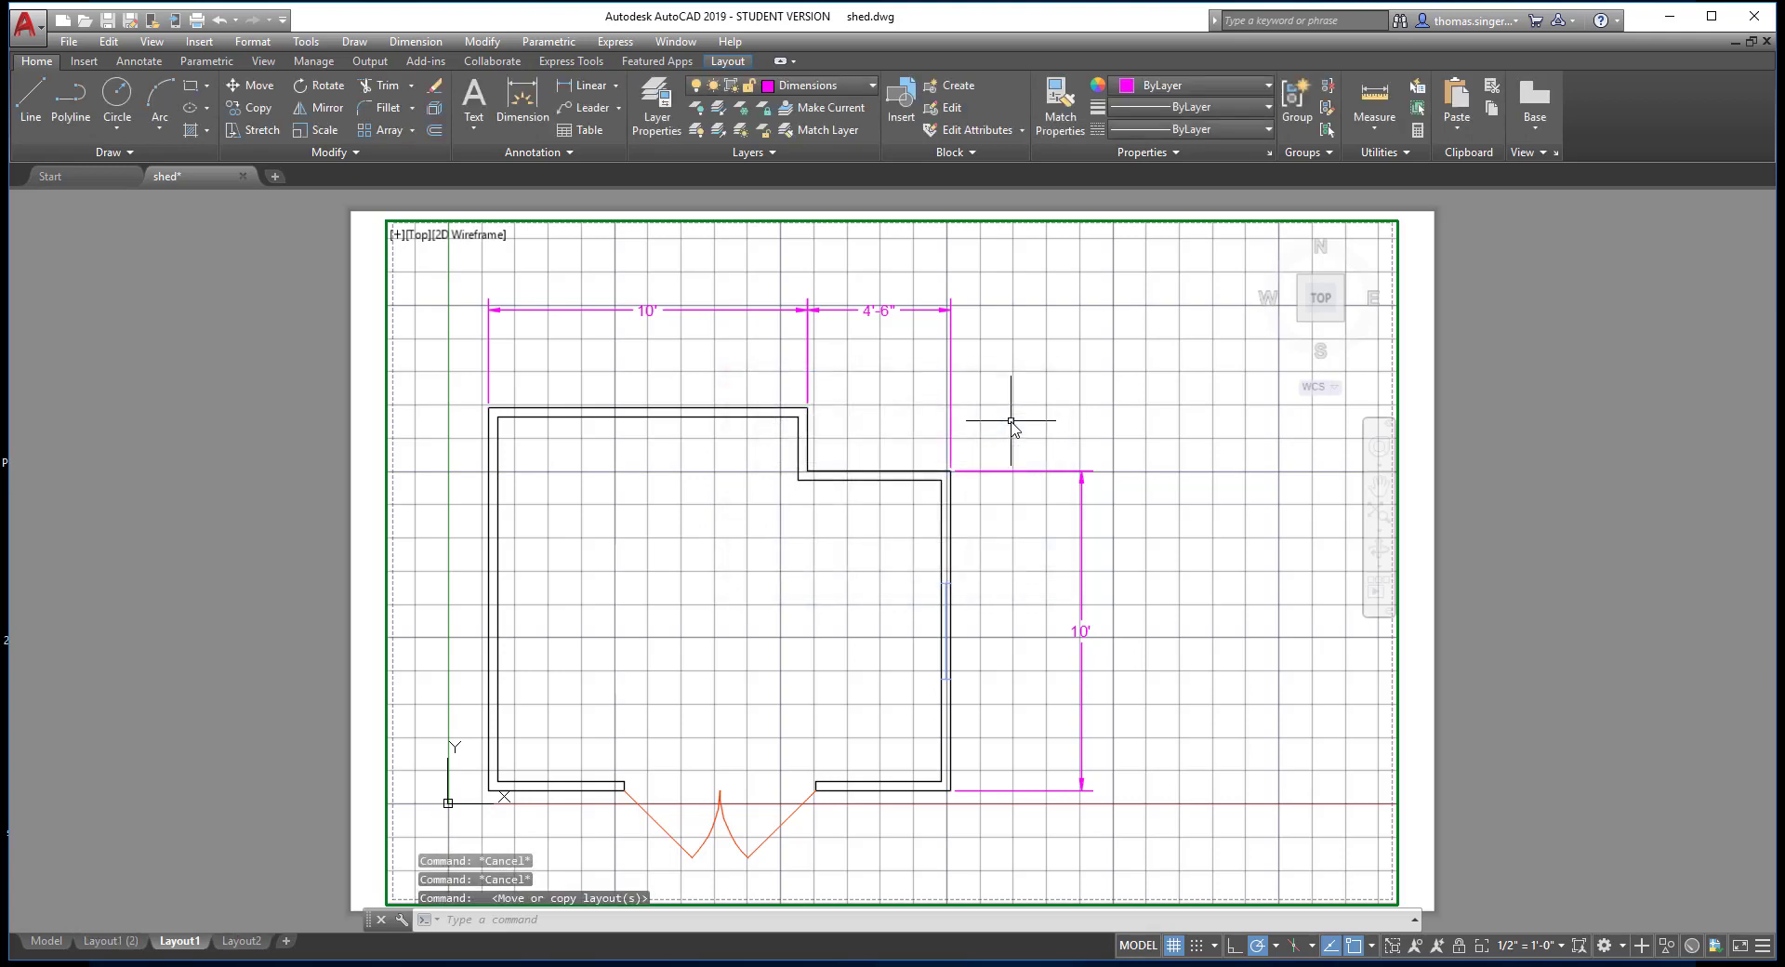
Open the copied layout and switch back to Layout1 to compare the two sheets.
mouse_move(116, 947)
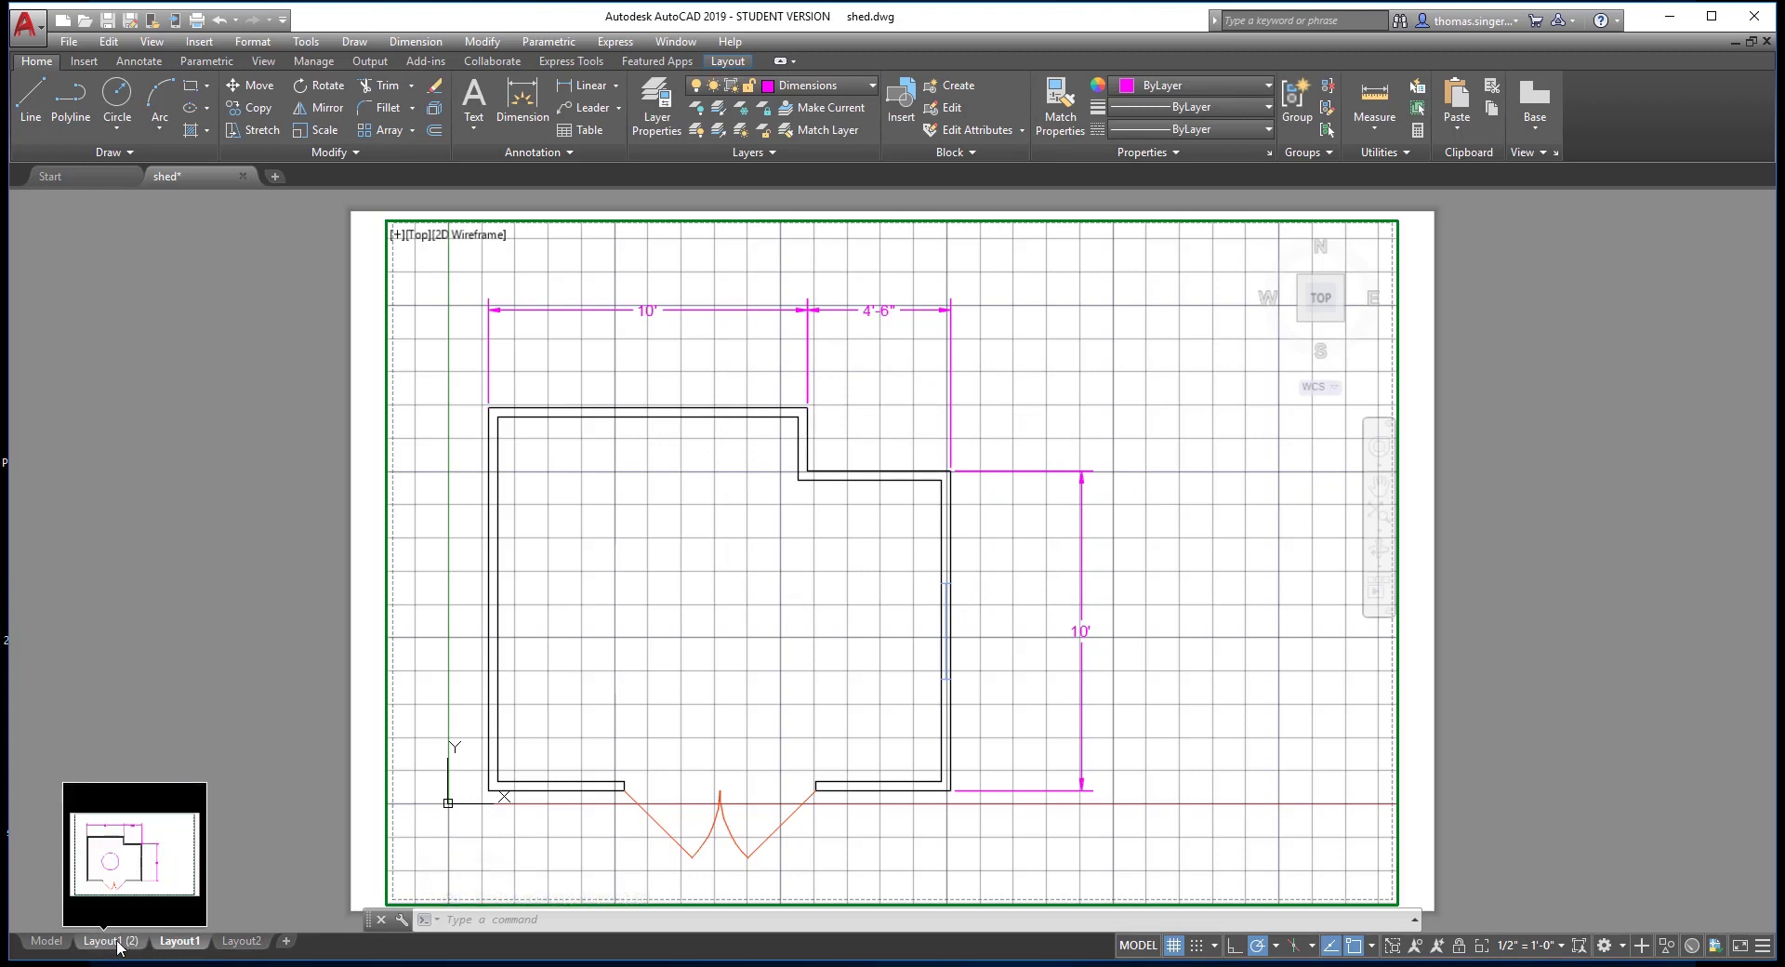
left_click(117, 943)
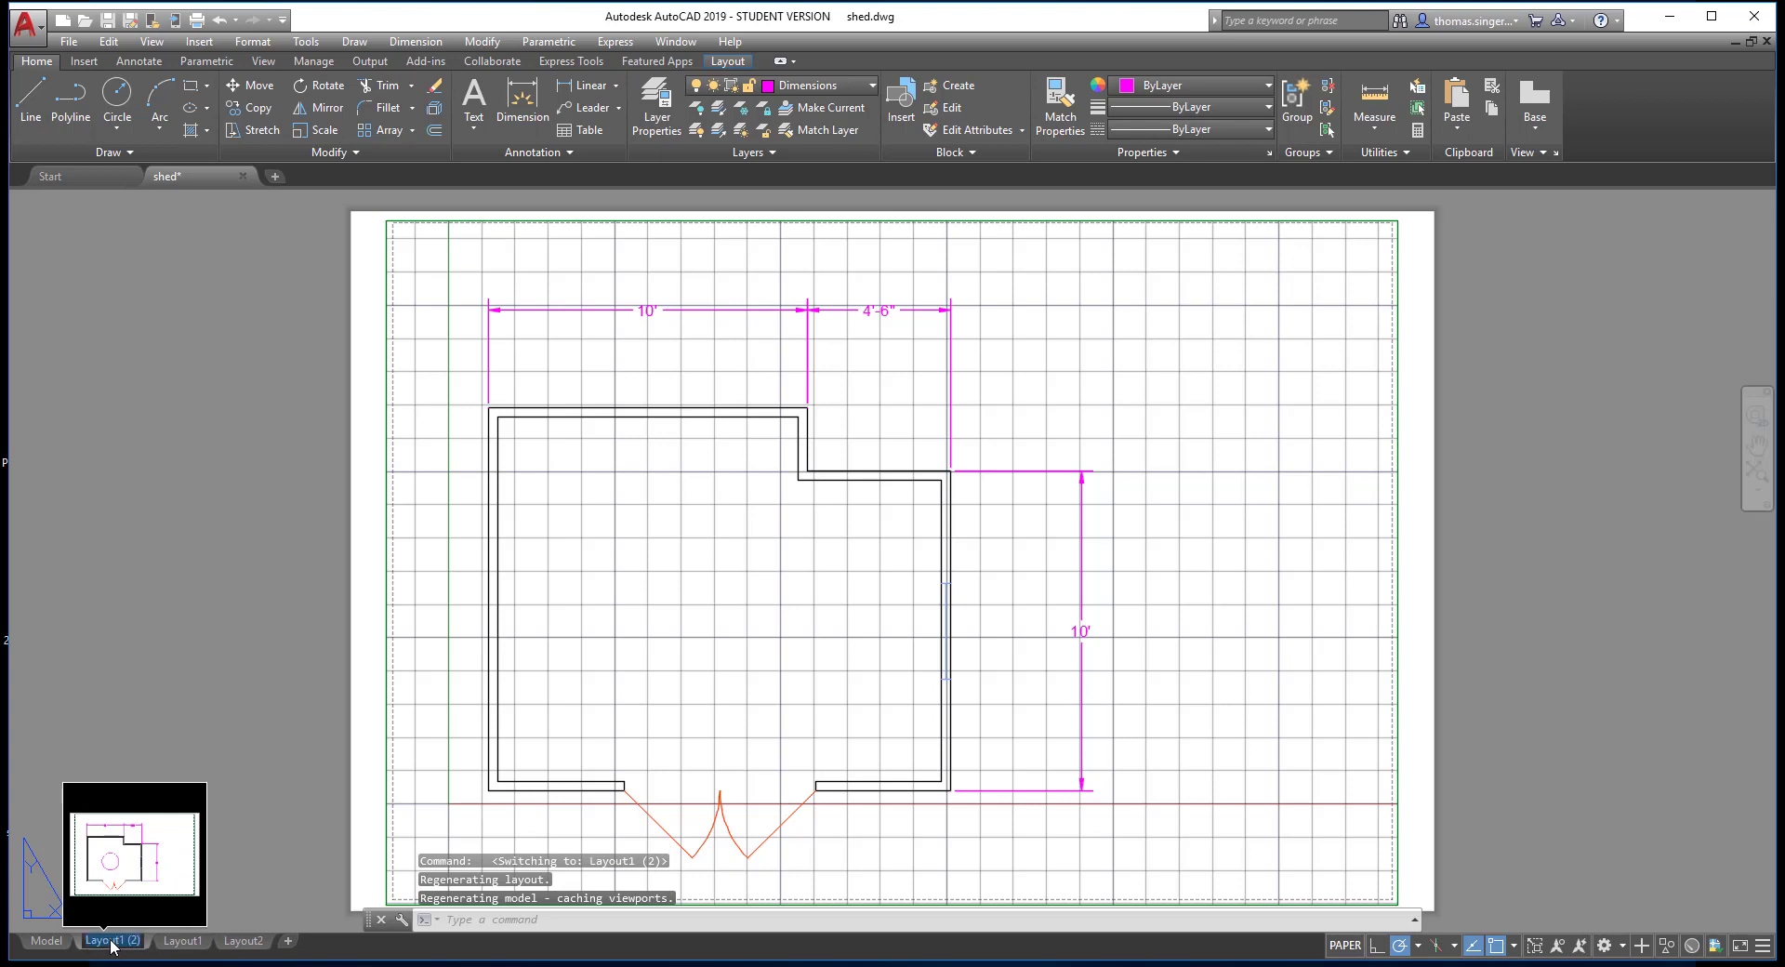
left_click(113, 870)
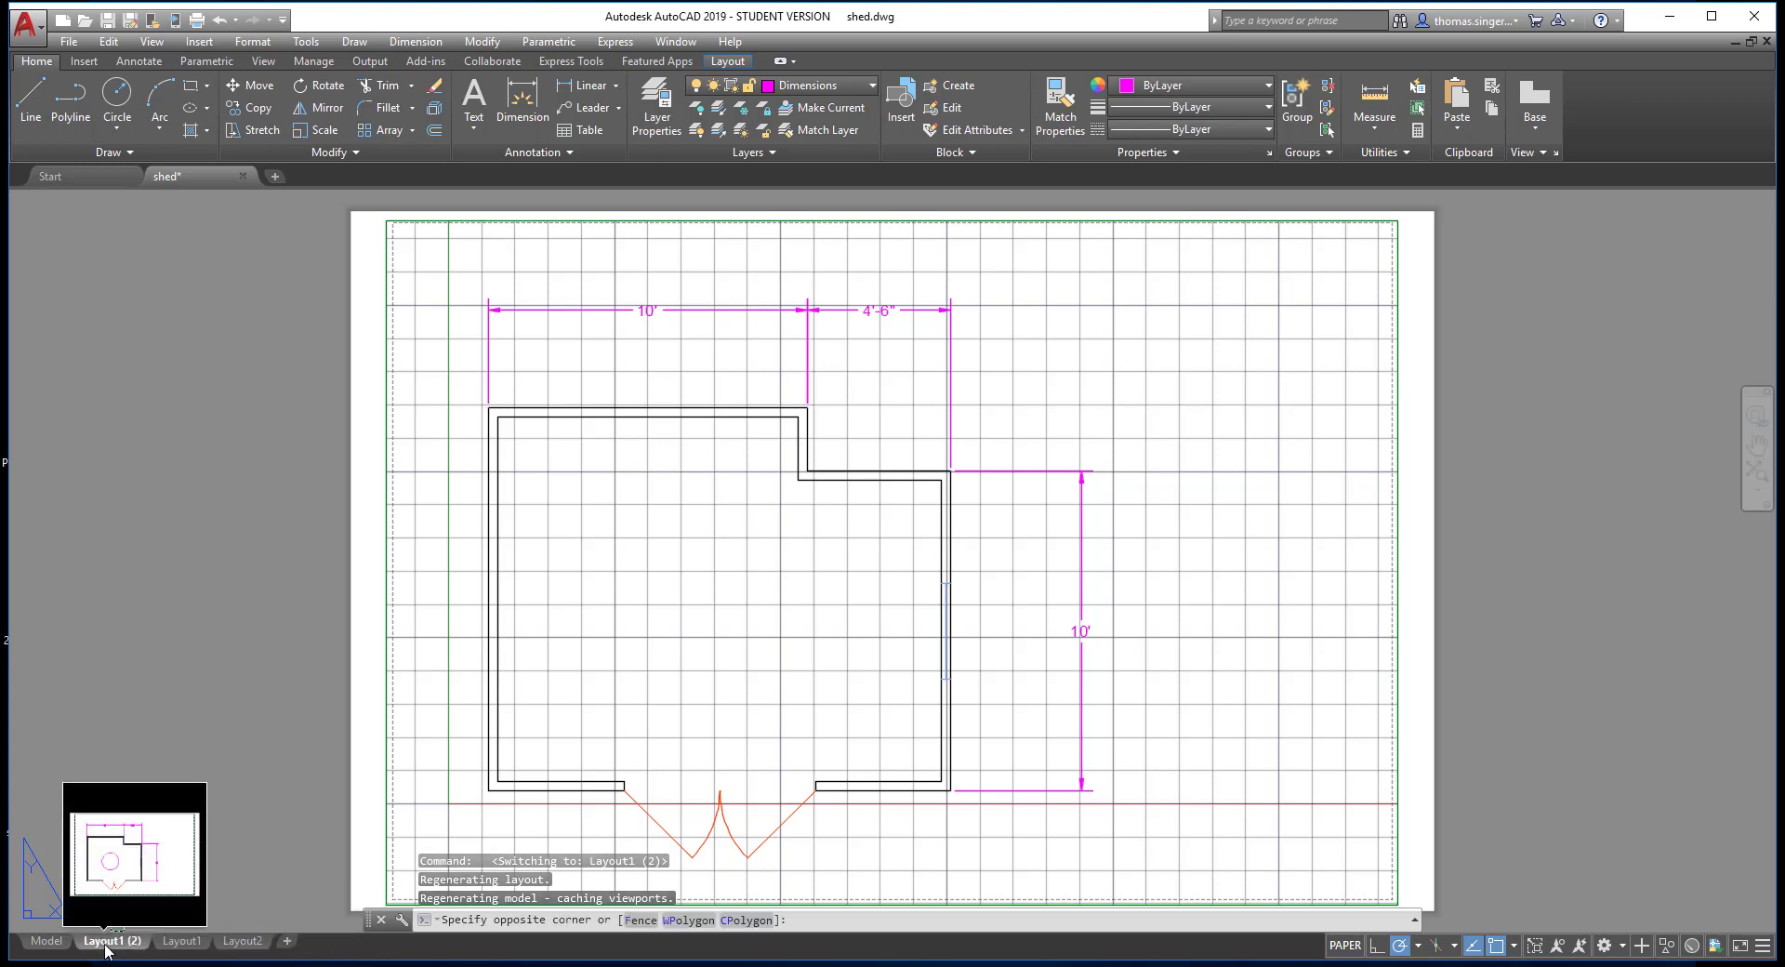
key("Escape")
left_click(225, 879)
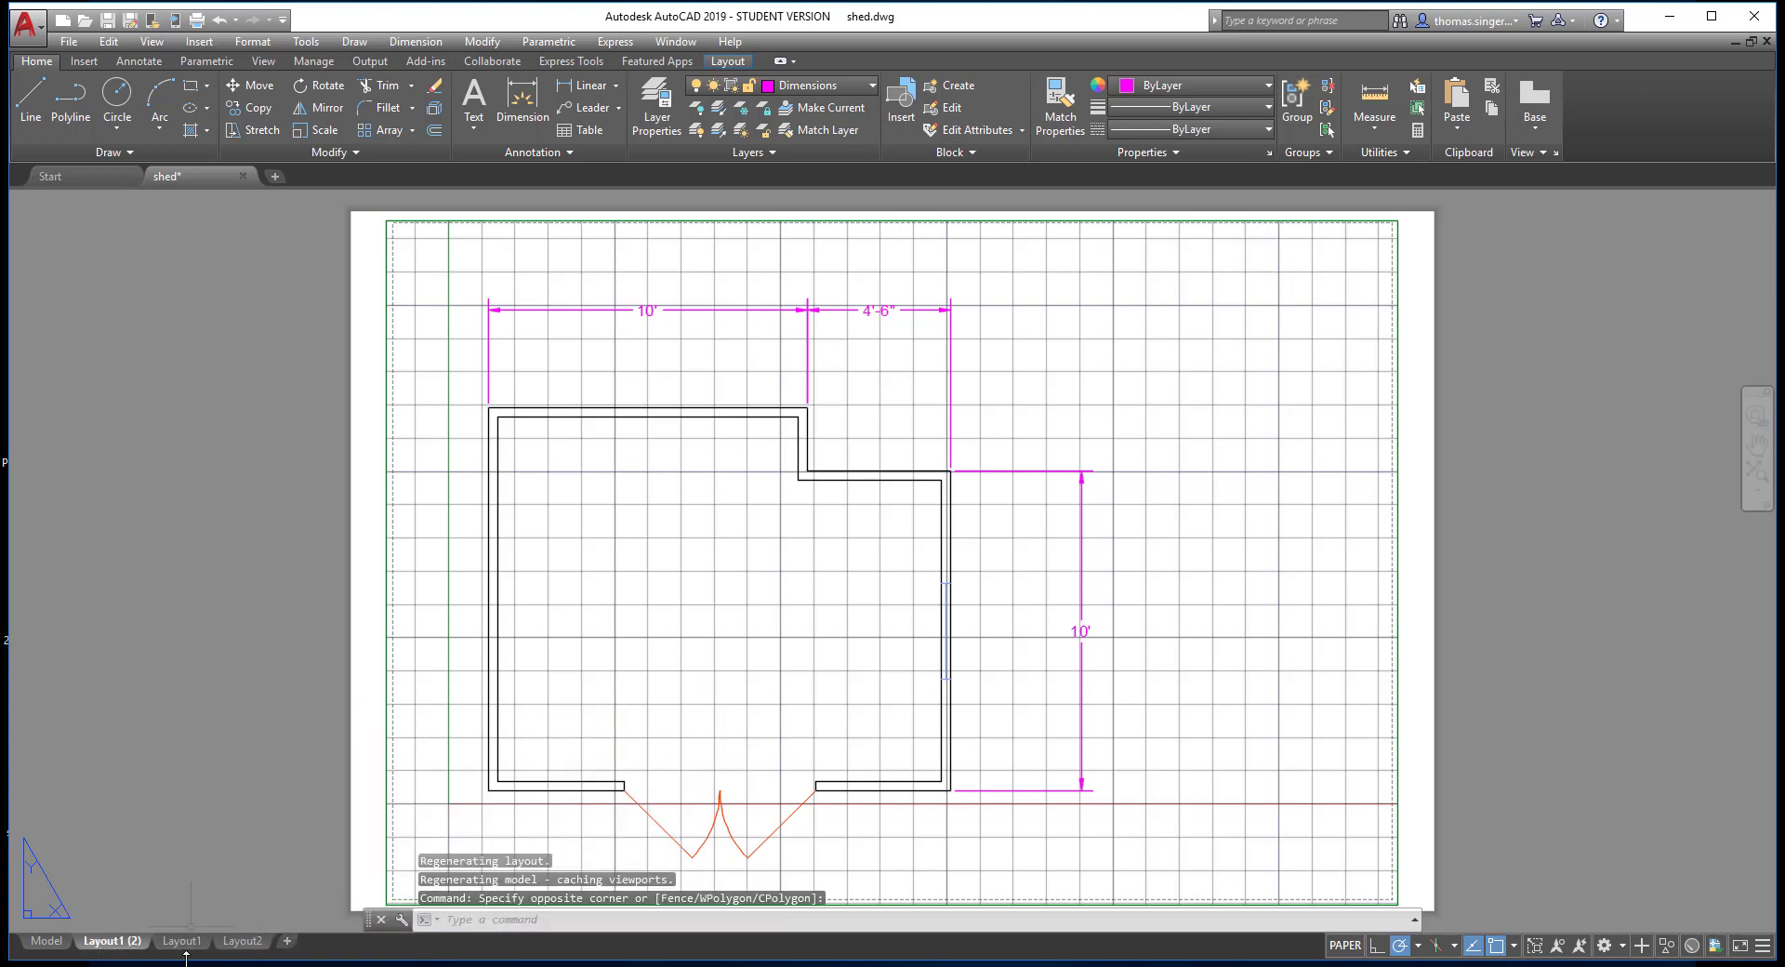
left_click(190, 944)
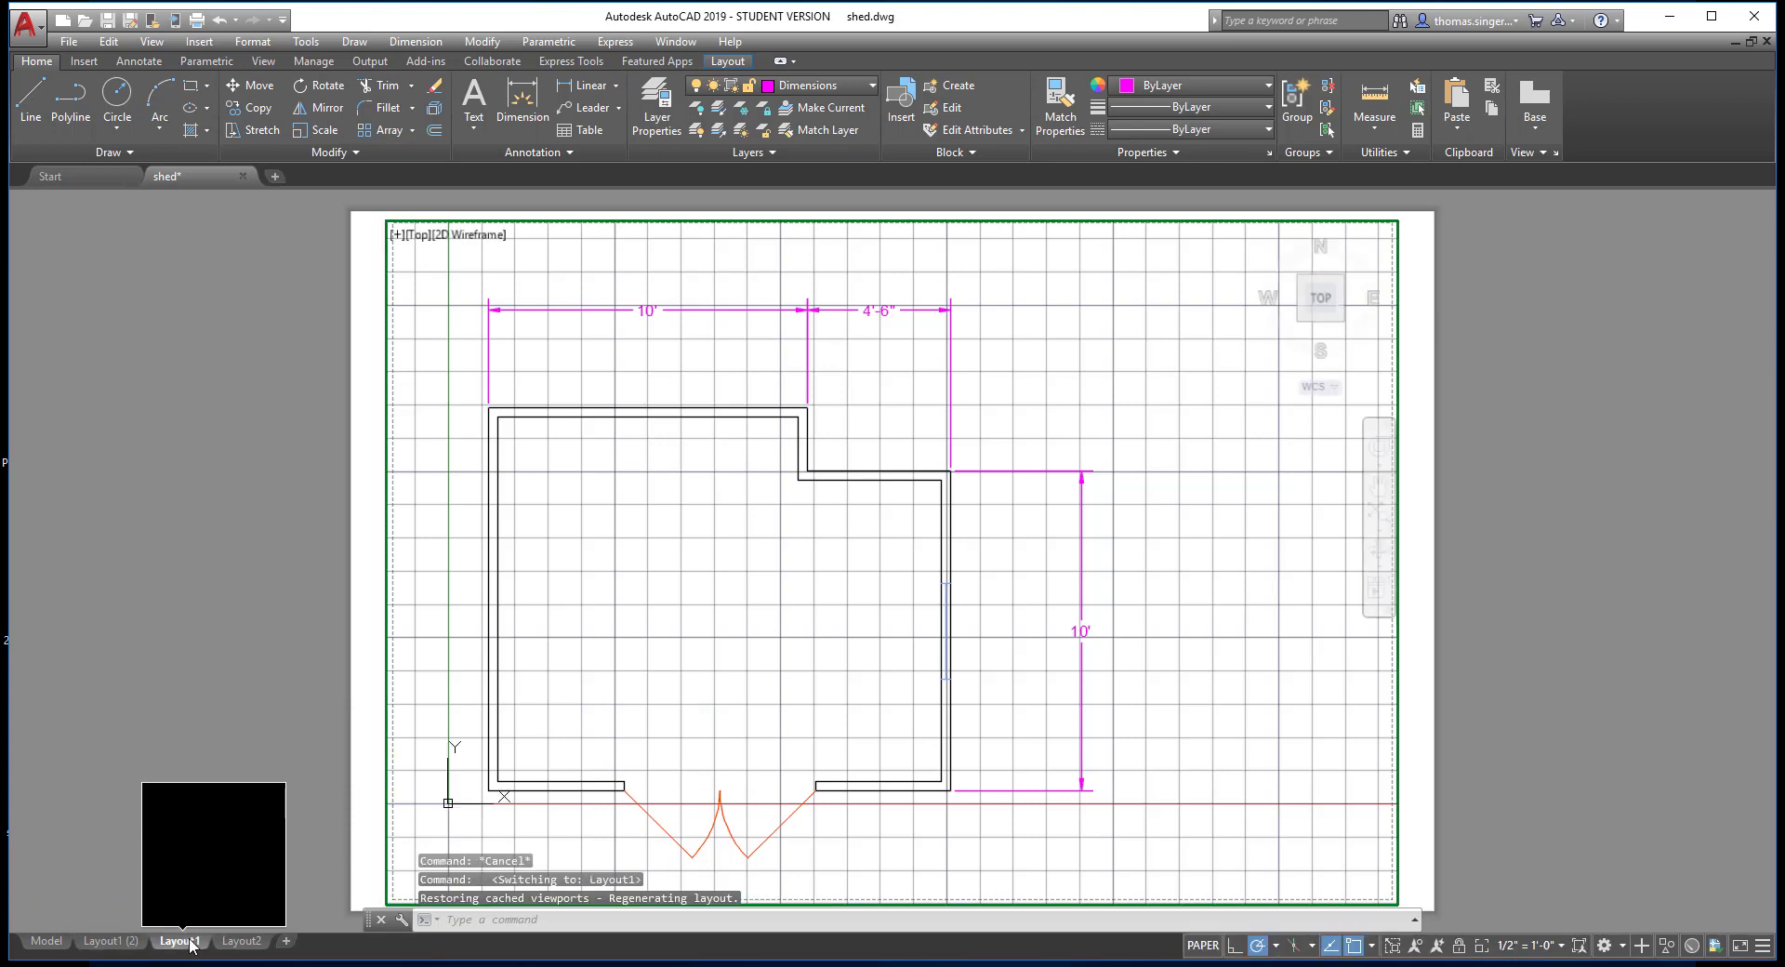
In the copied layout, activate model space in the viewport and pan the drawing to show the front elevation.
left_click(122, 942)
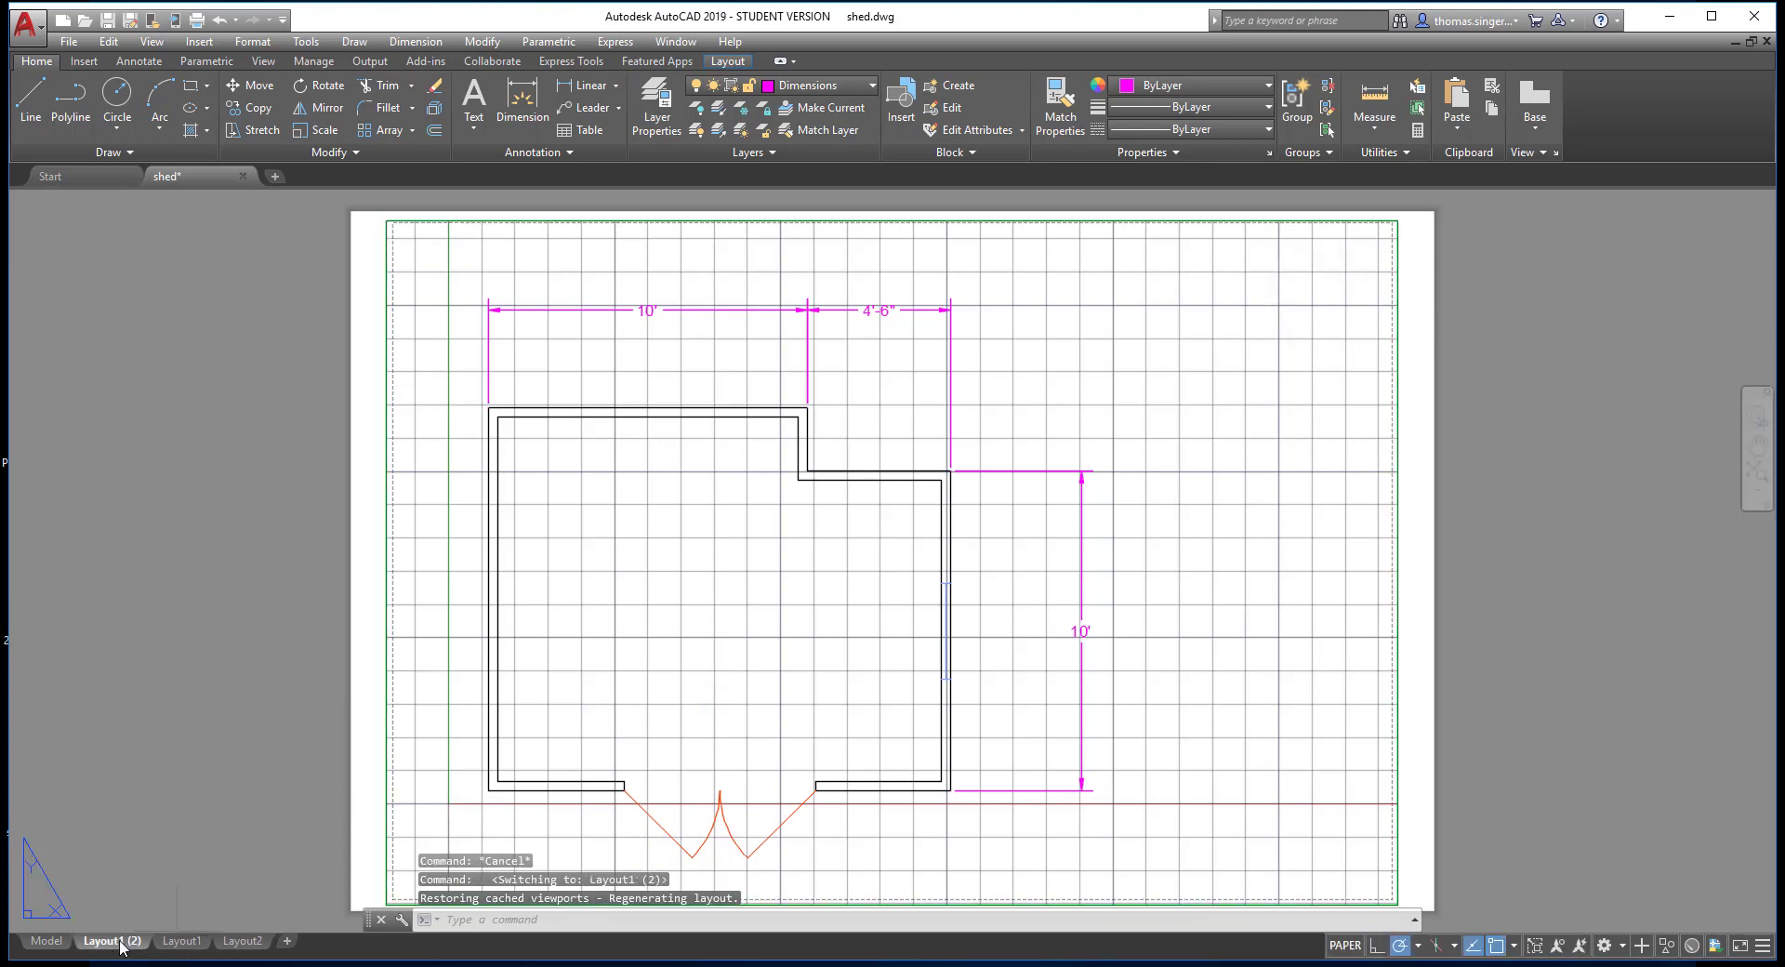
middle_click_drag(834, 693, 727, 0)
double_click(678, 632)
middle_click_drag(697, 539, 842, 572)
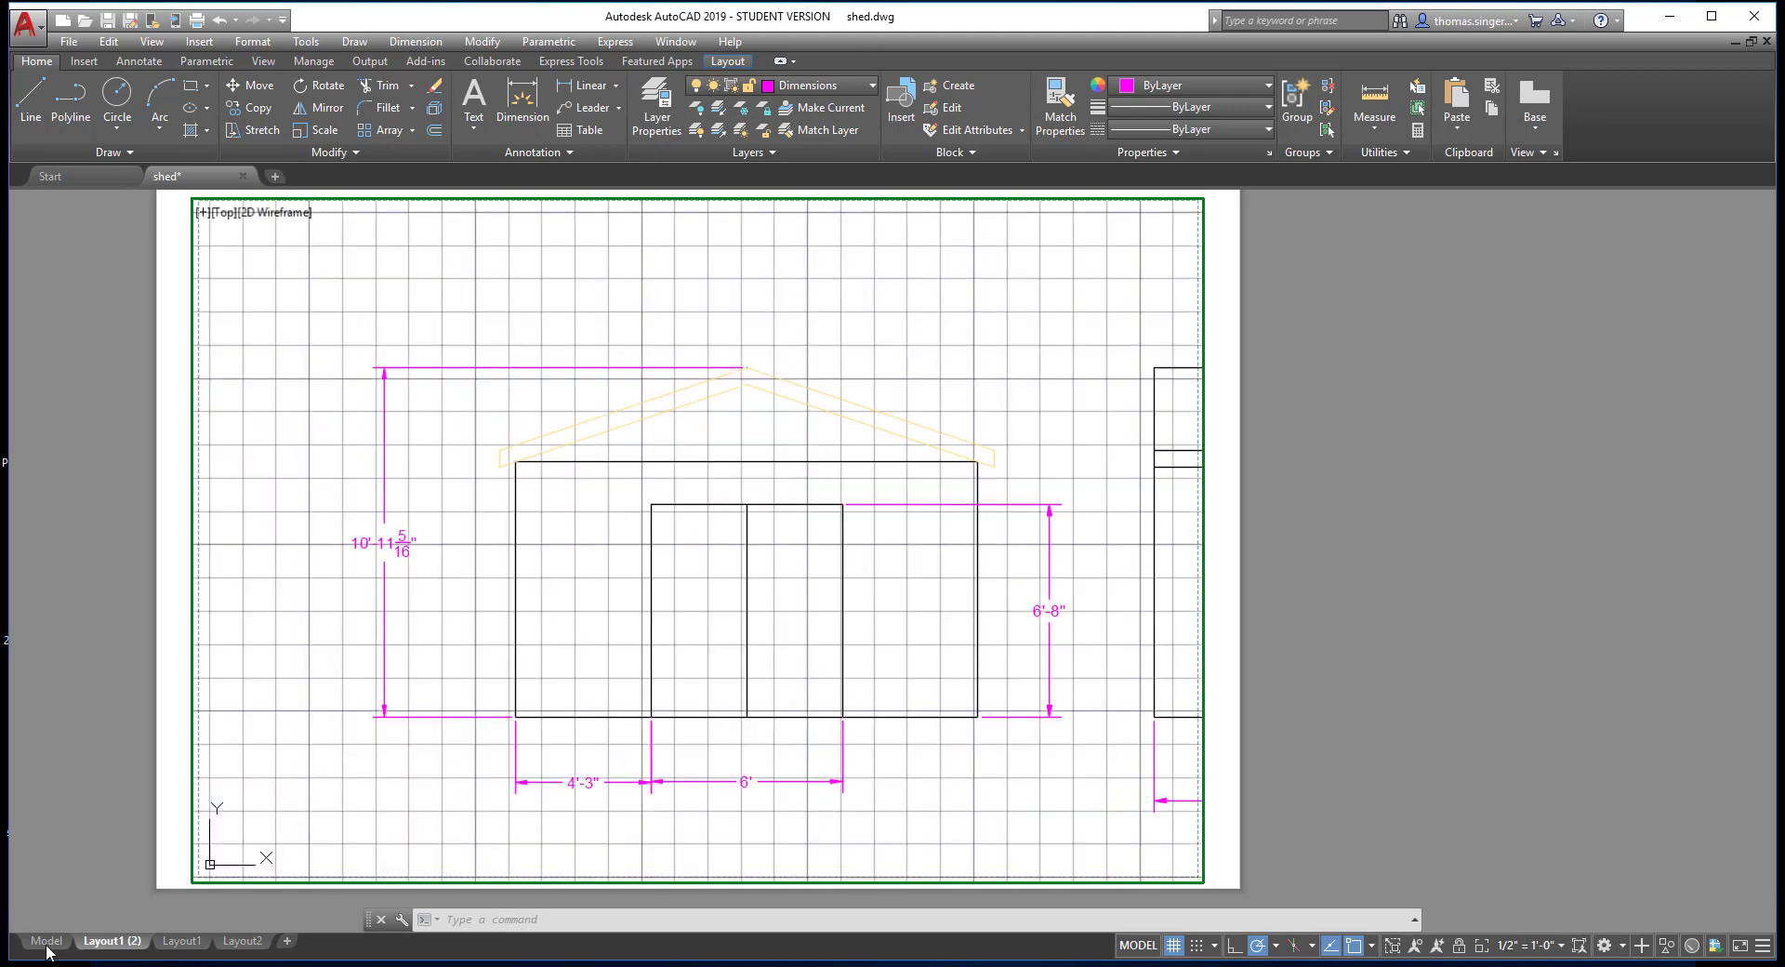
In model space, move the side elevation with its dimensions about 11'-3" horizontally away from the front elevation.
left_click(47, 942)
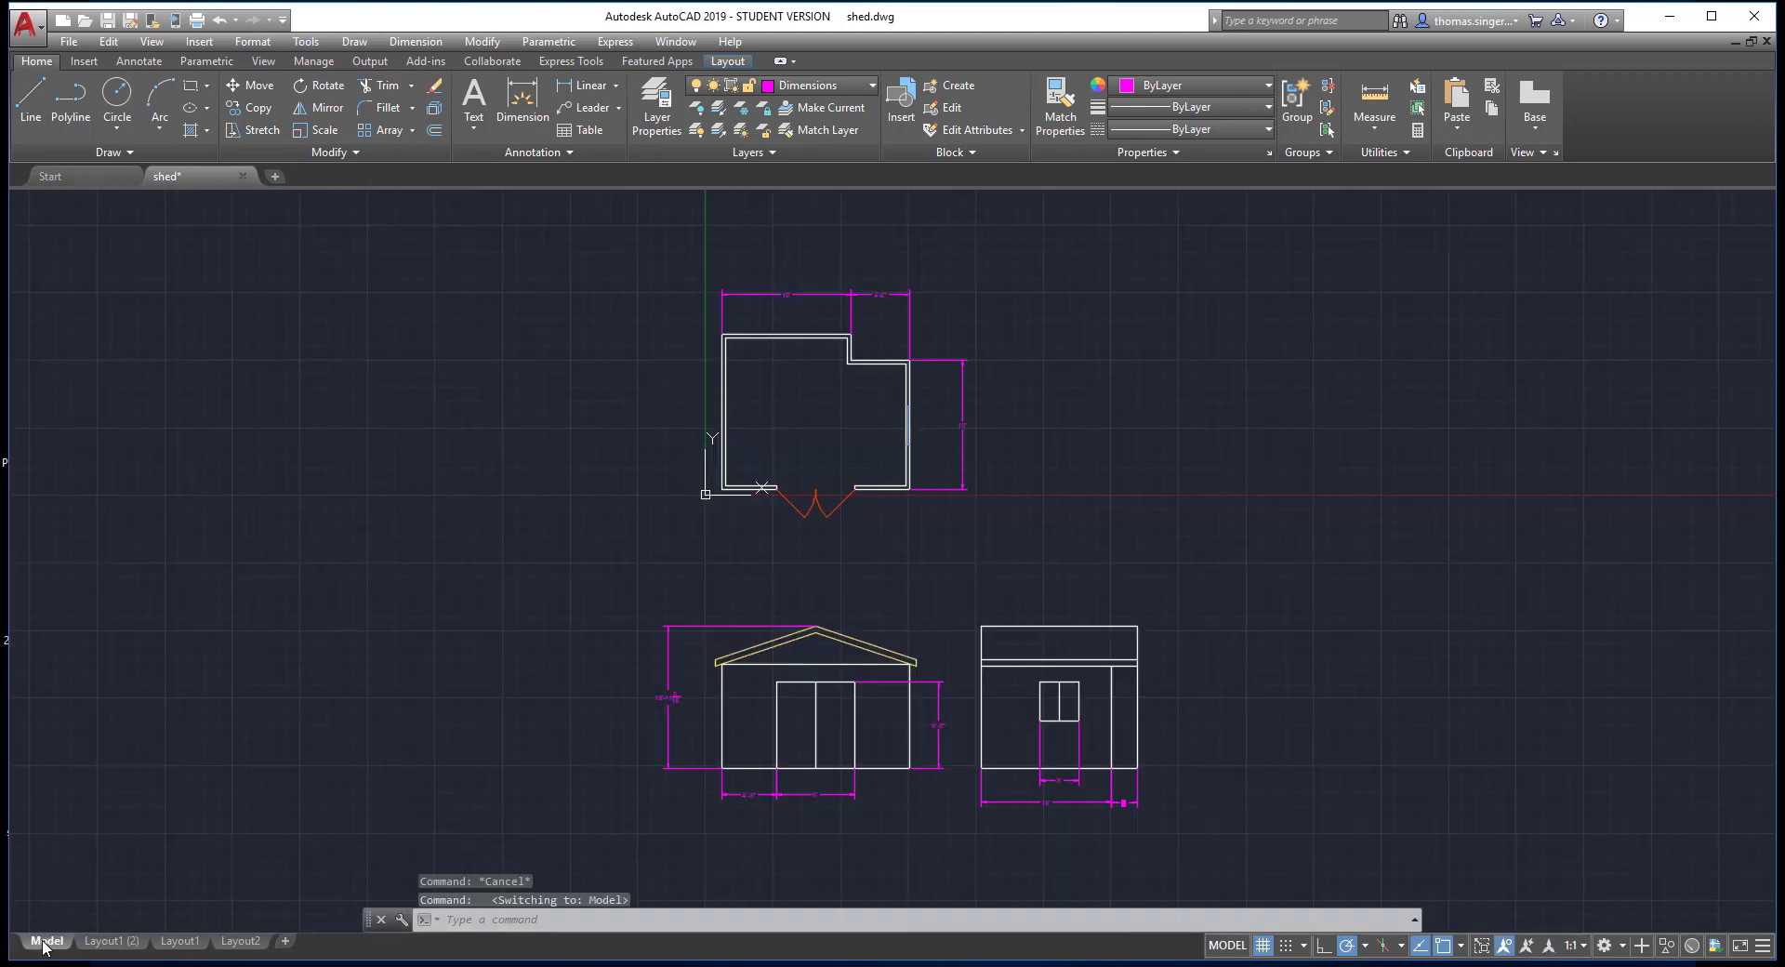
left_click(251, 85)
left_click_drag(1243, 575, 969, 825)
key("Return")
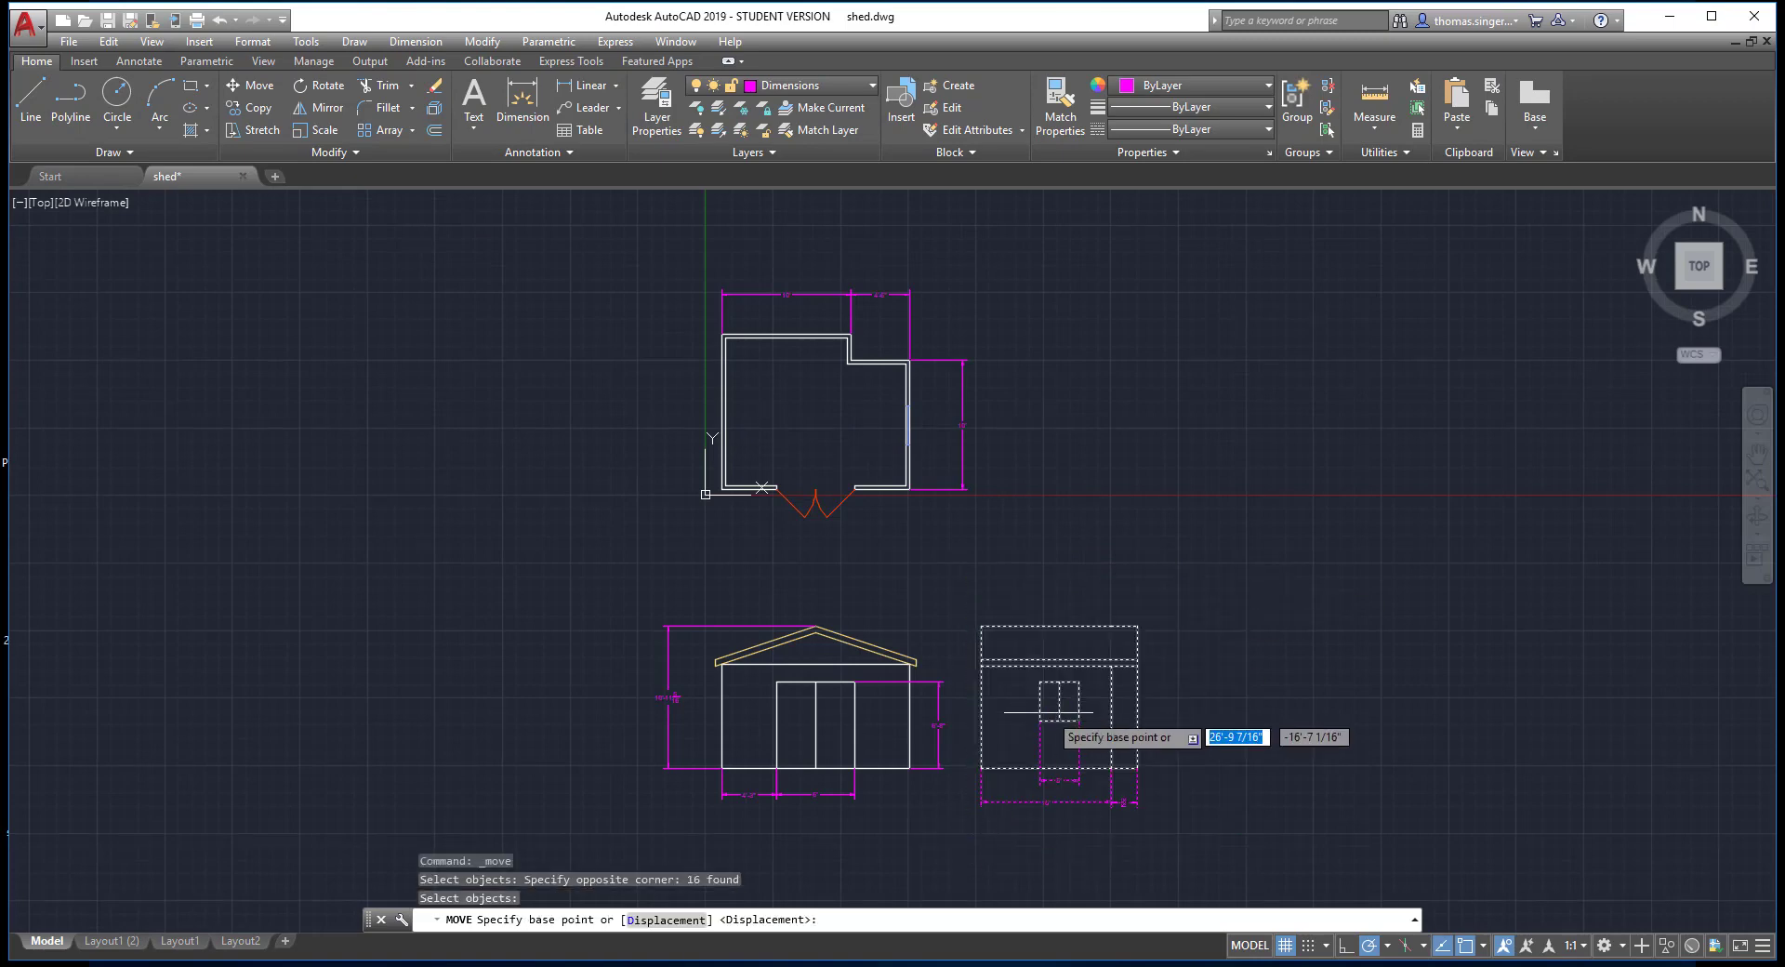
left_click(1060, 719)
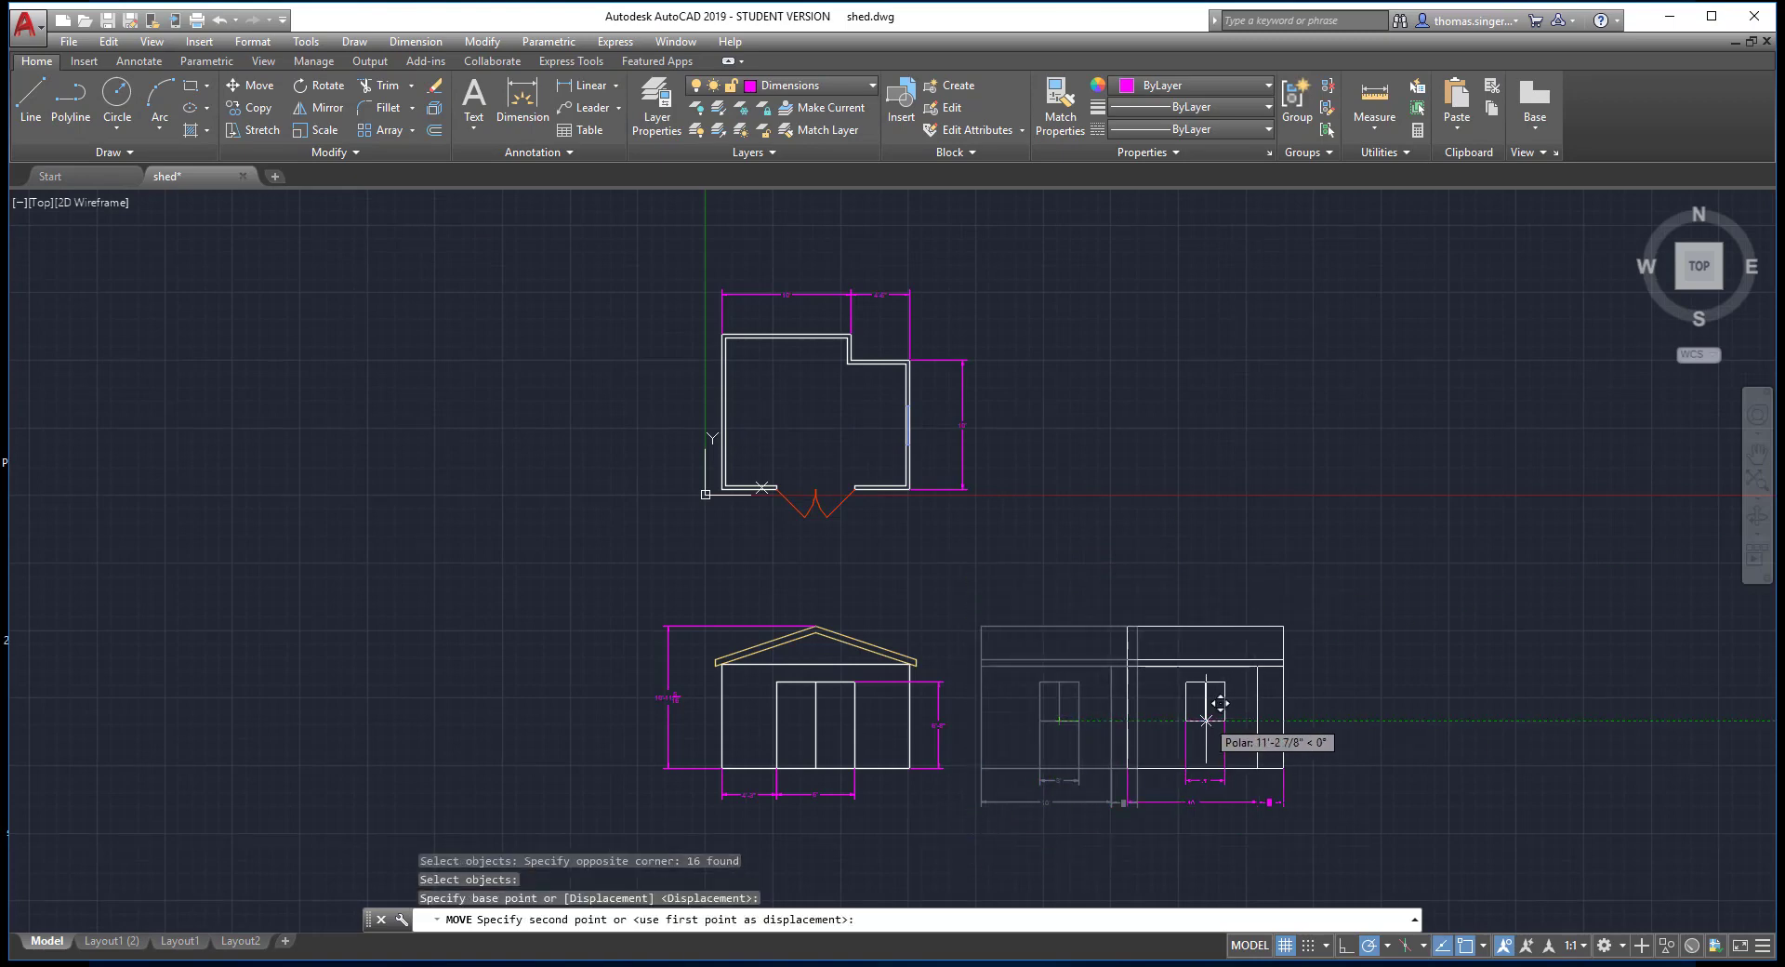
left_click(1206, 720)
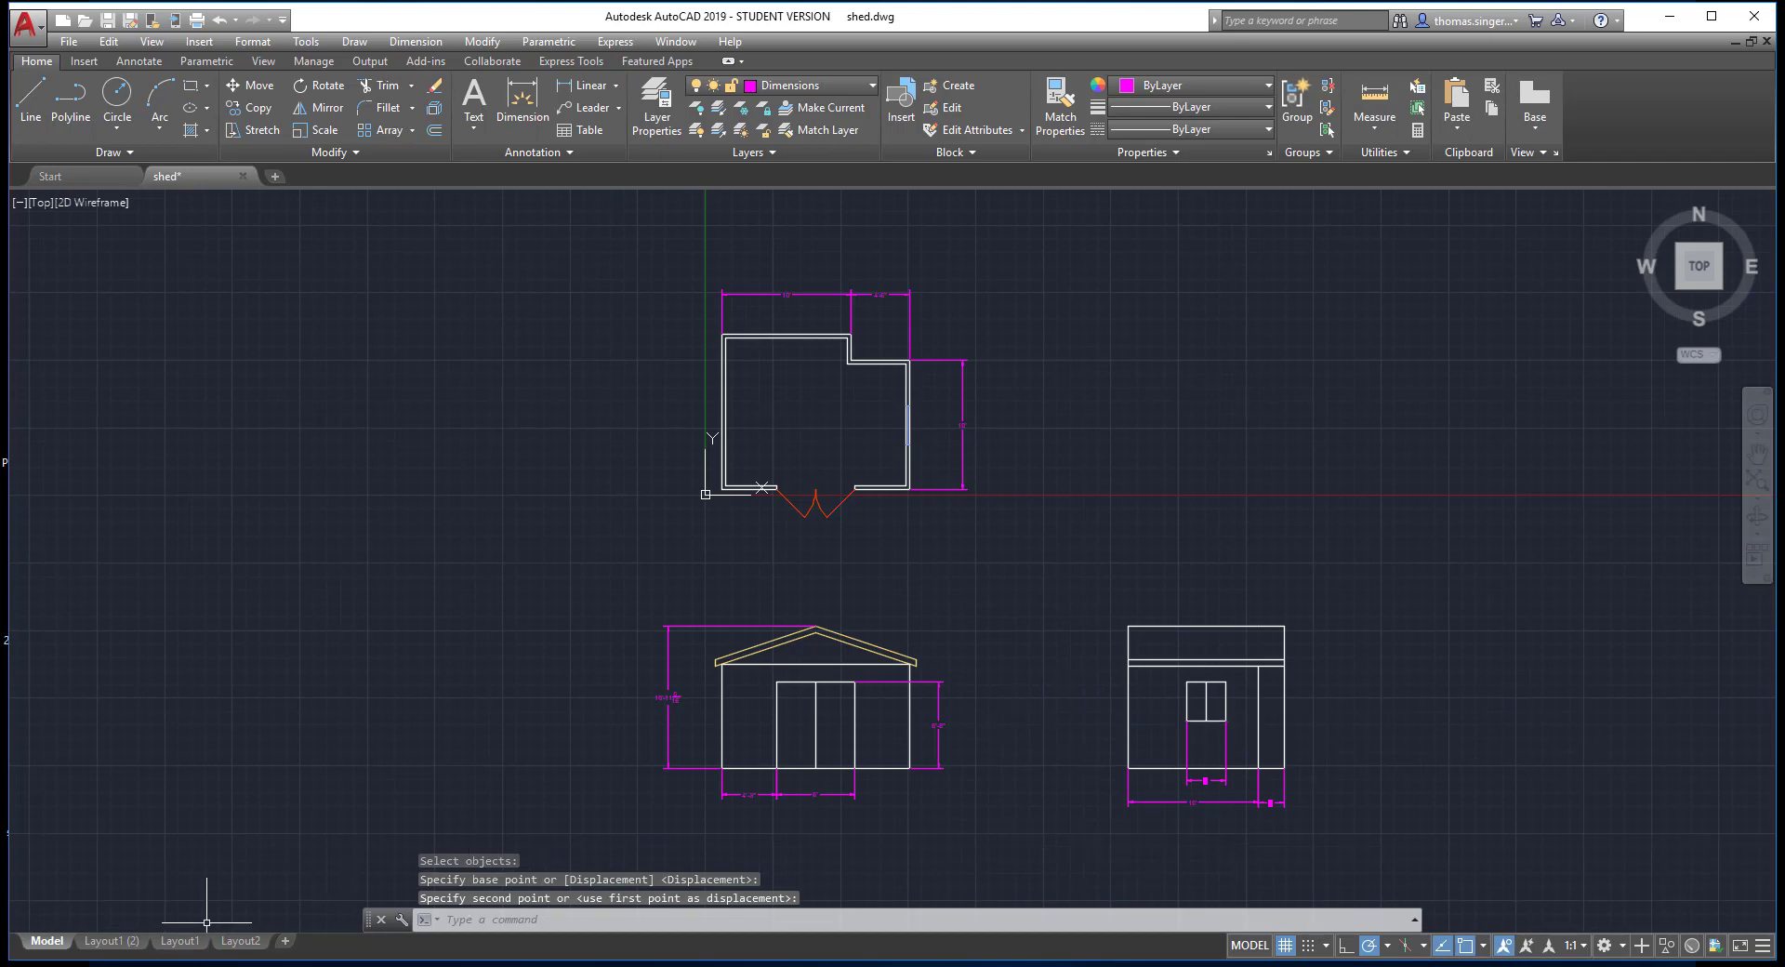
Return to the copied layout, centre the front elevation in its viewport and turn the grid off.
left_click(112, 941)
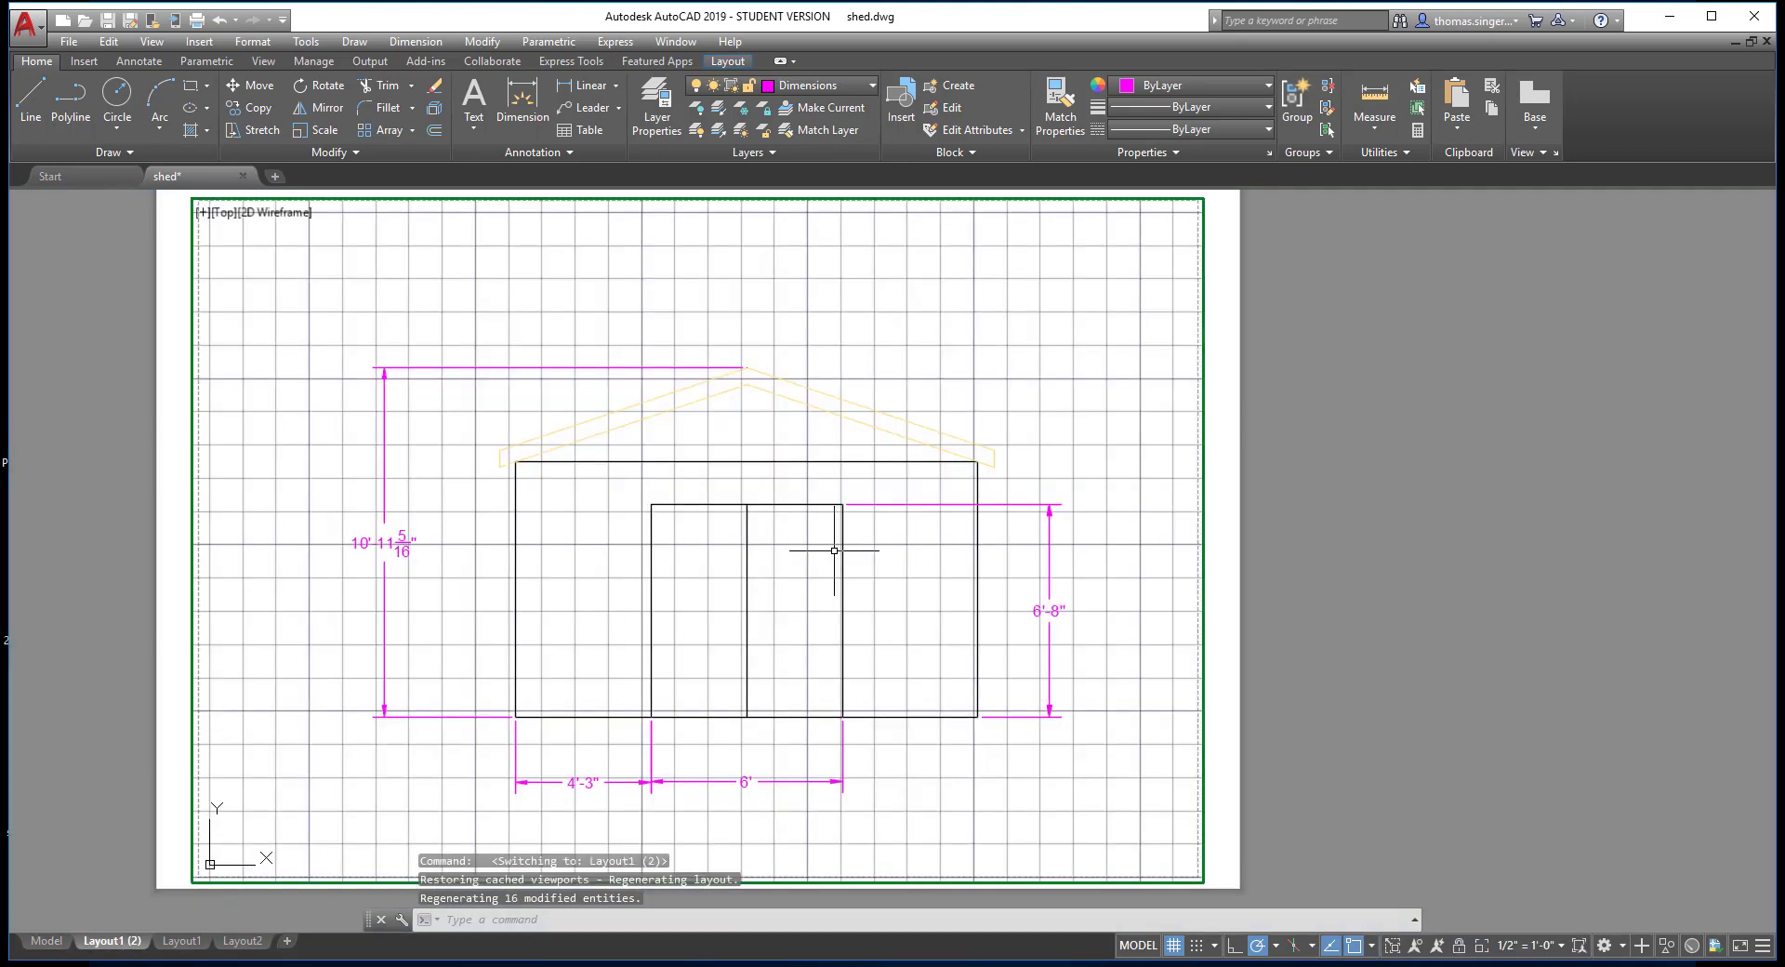
mouse_move(834, 550)
middle_mouse_down()
mouse_move(856, 518)
mouse_move(825, 523)
middle_mouse_up()
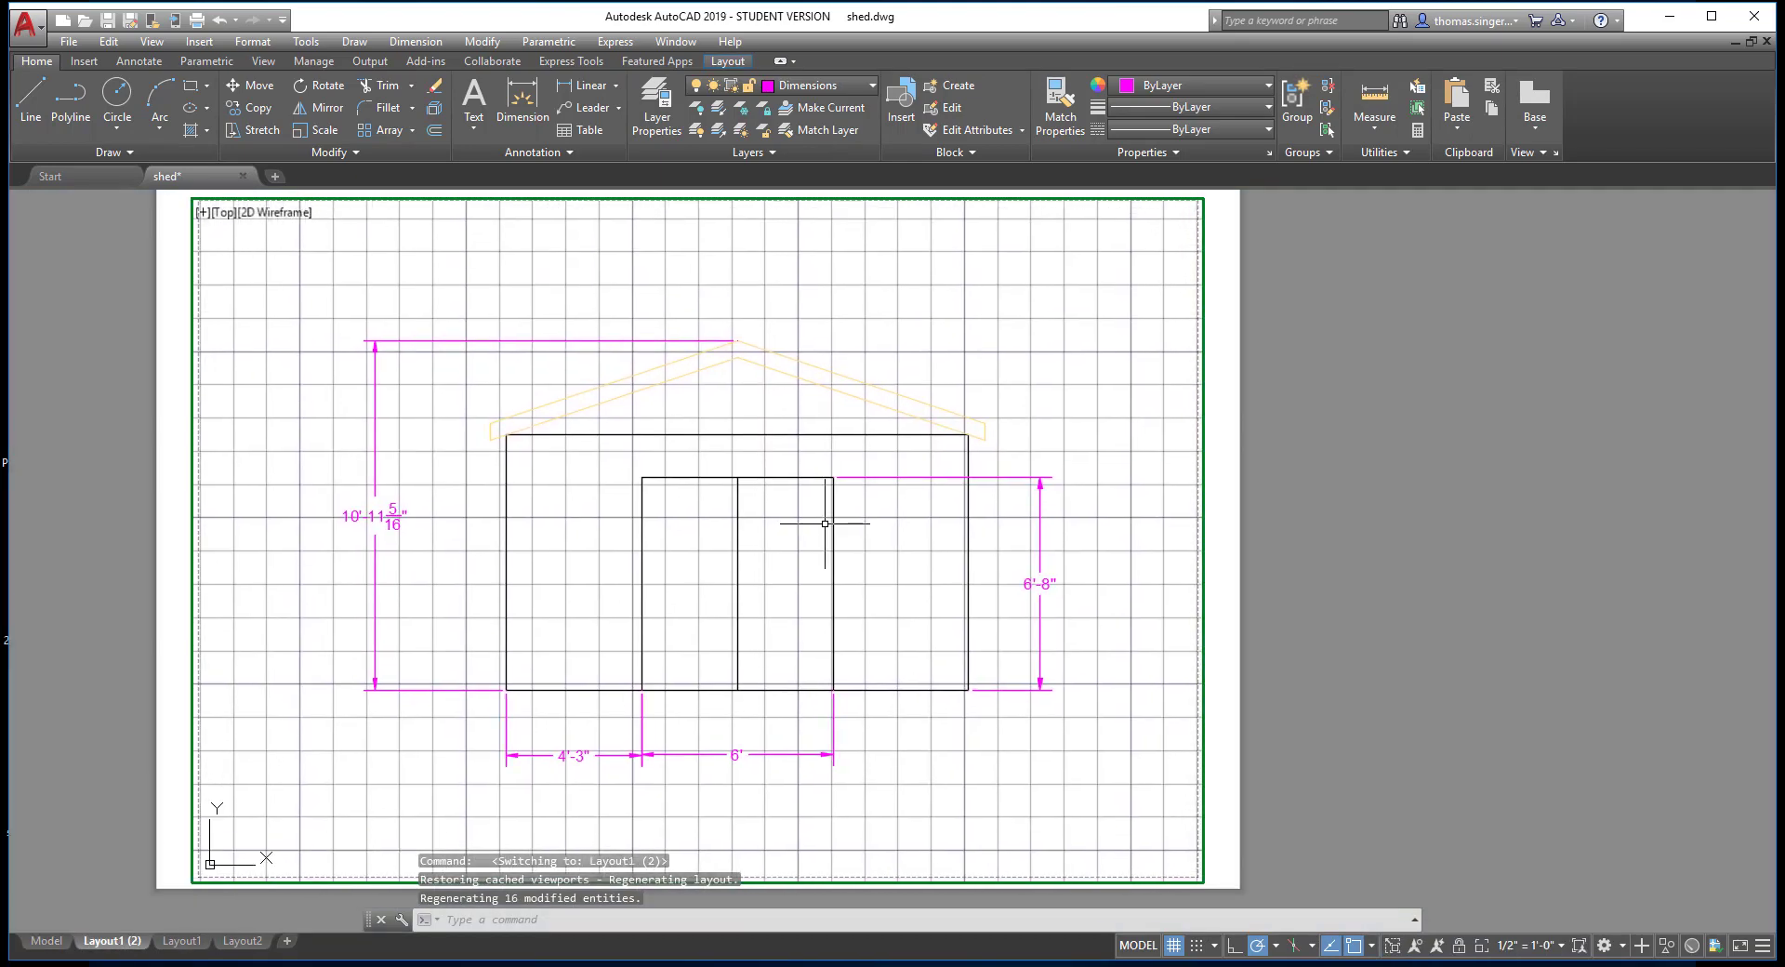
left_click(1175, 946)
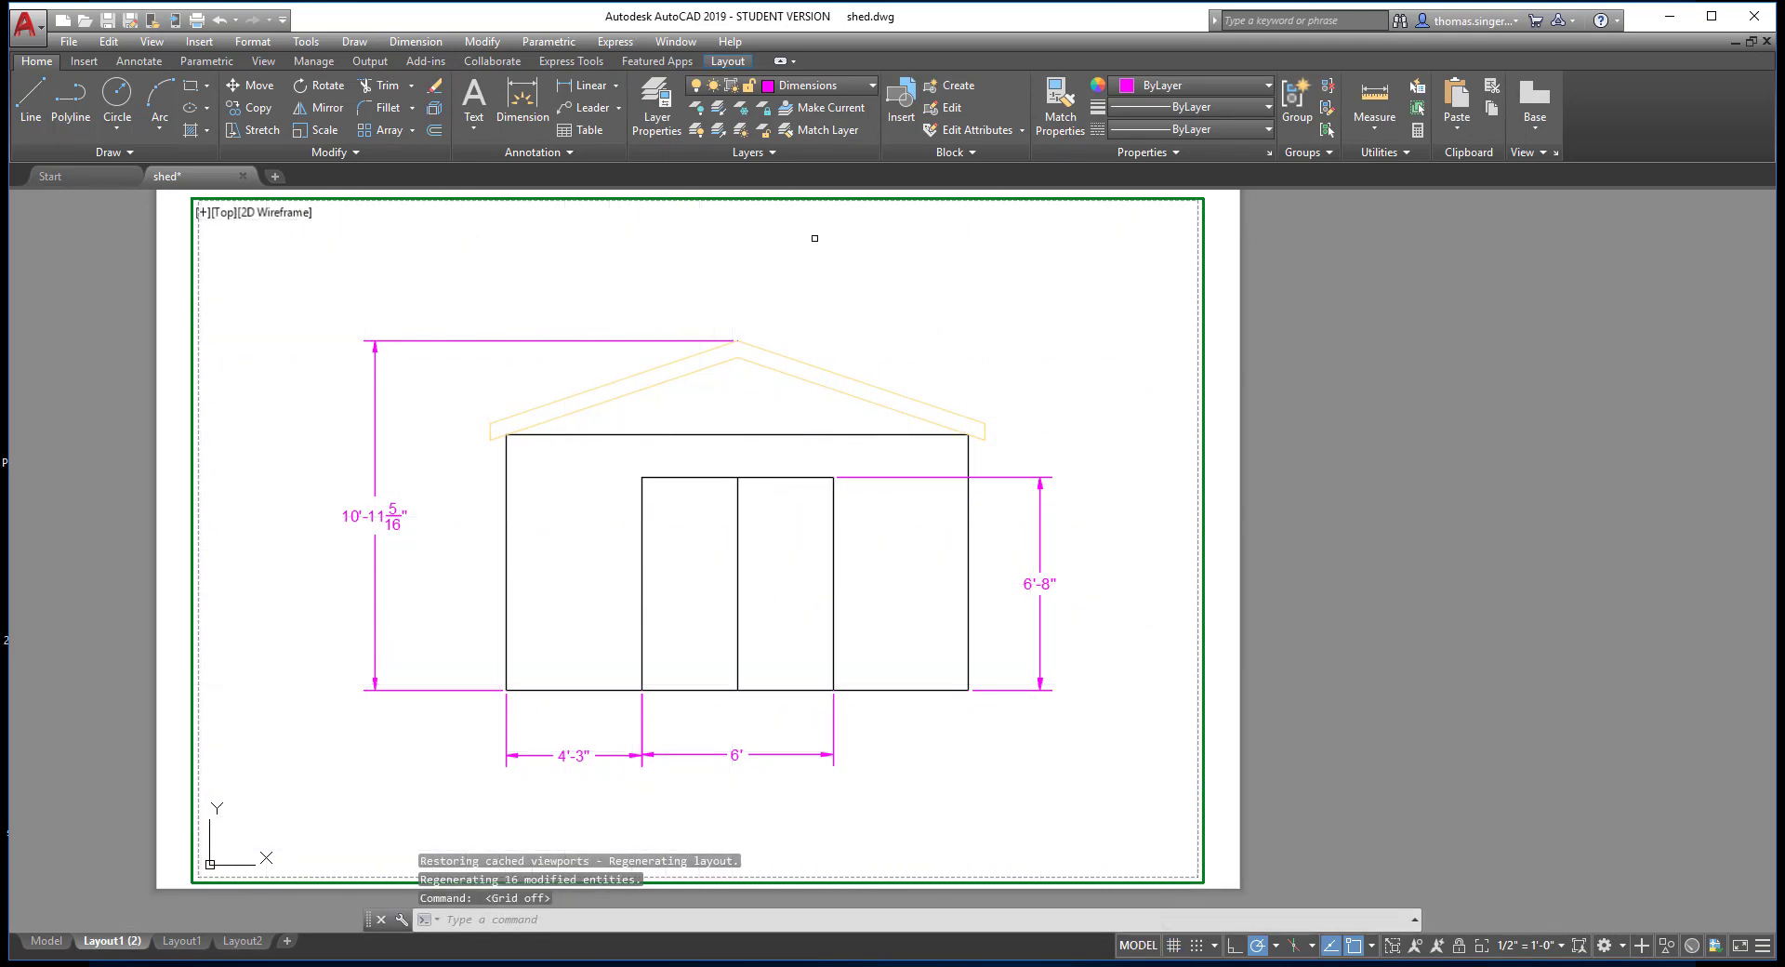
Check Layout1 once more, then return to the copied layout and rename it front Elev.
left_click(182, 942)
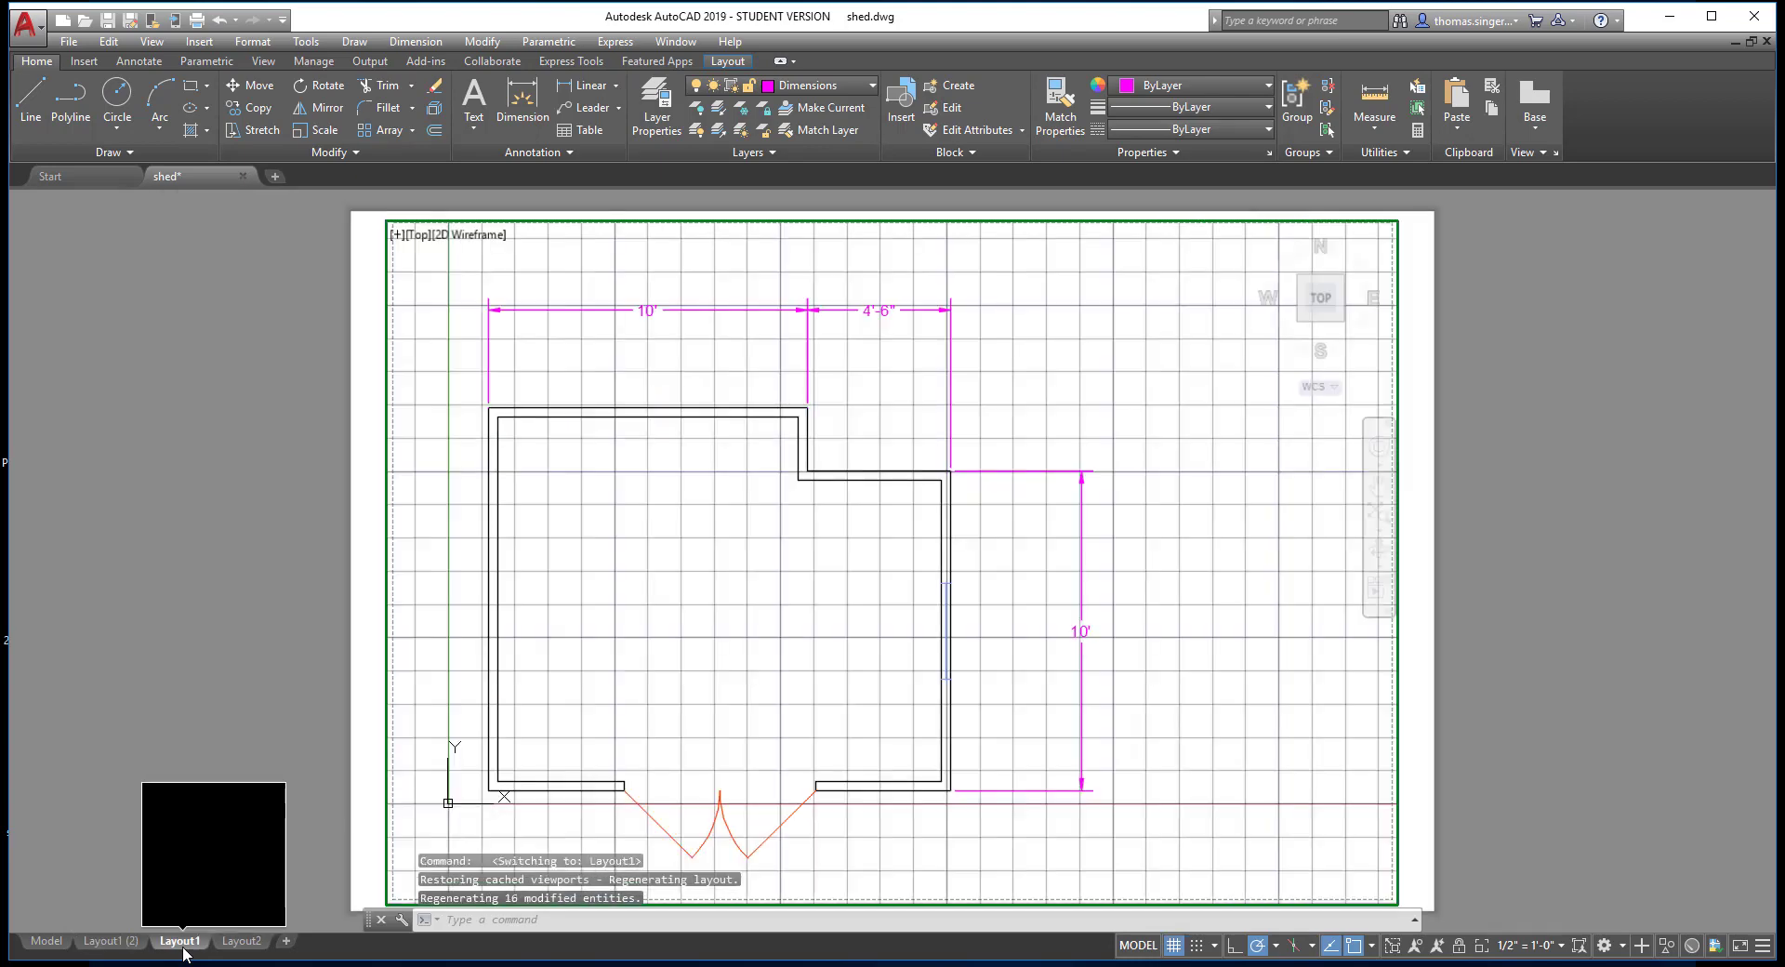
left_click(107, 941)
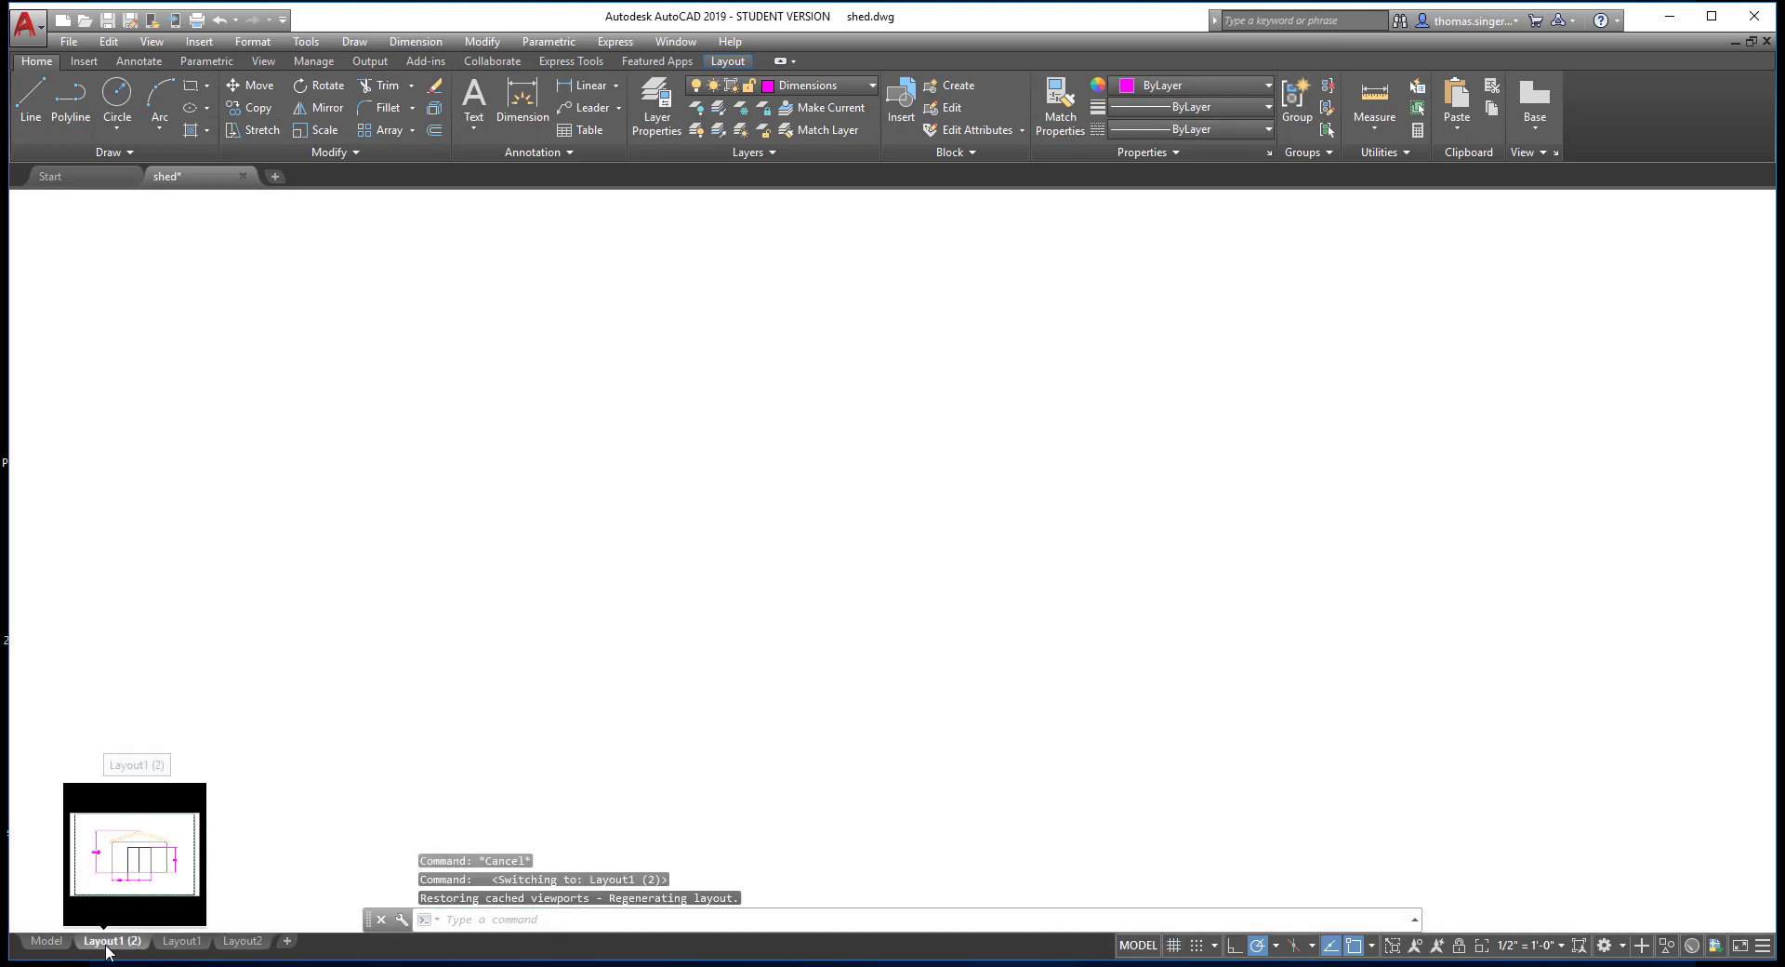
right_click(109, 945)
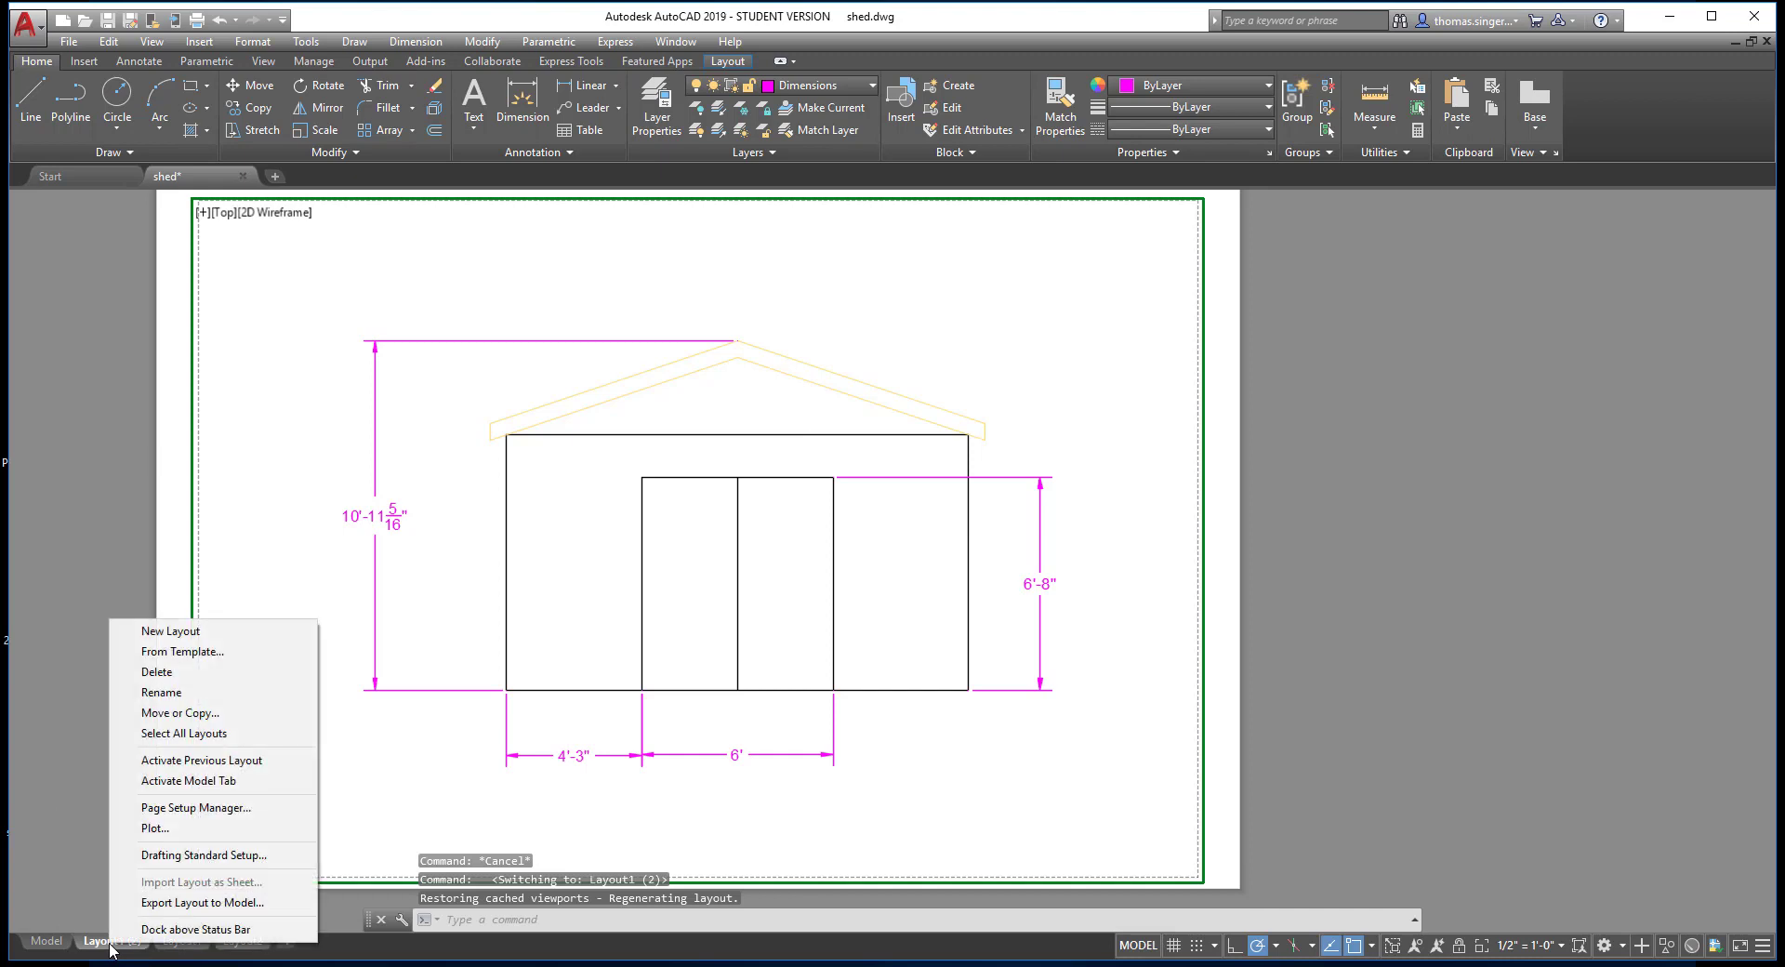
left_click(207, 693)
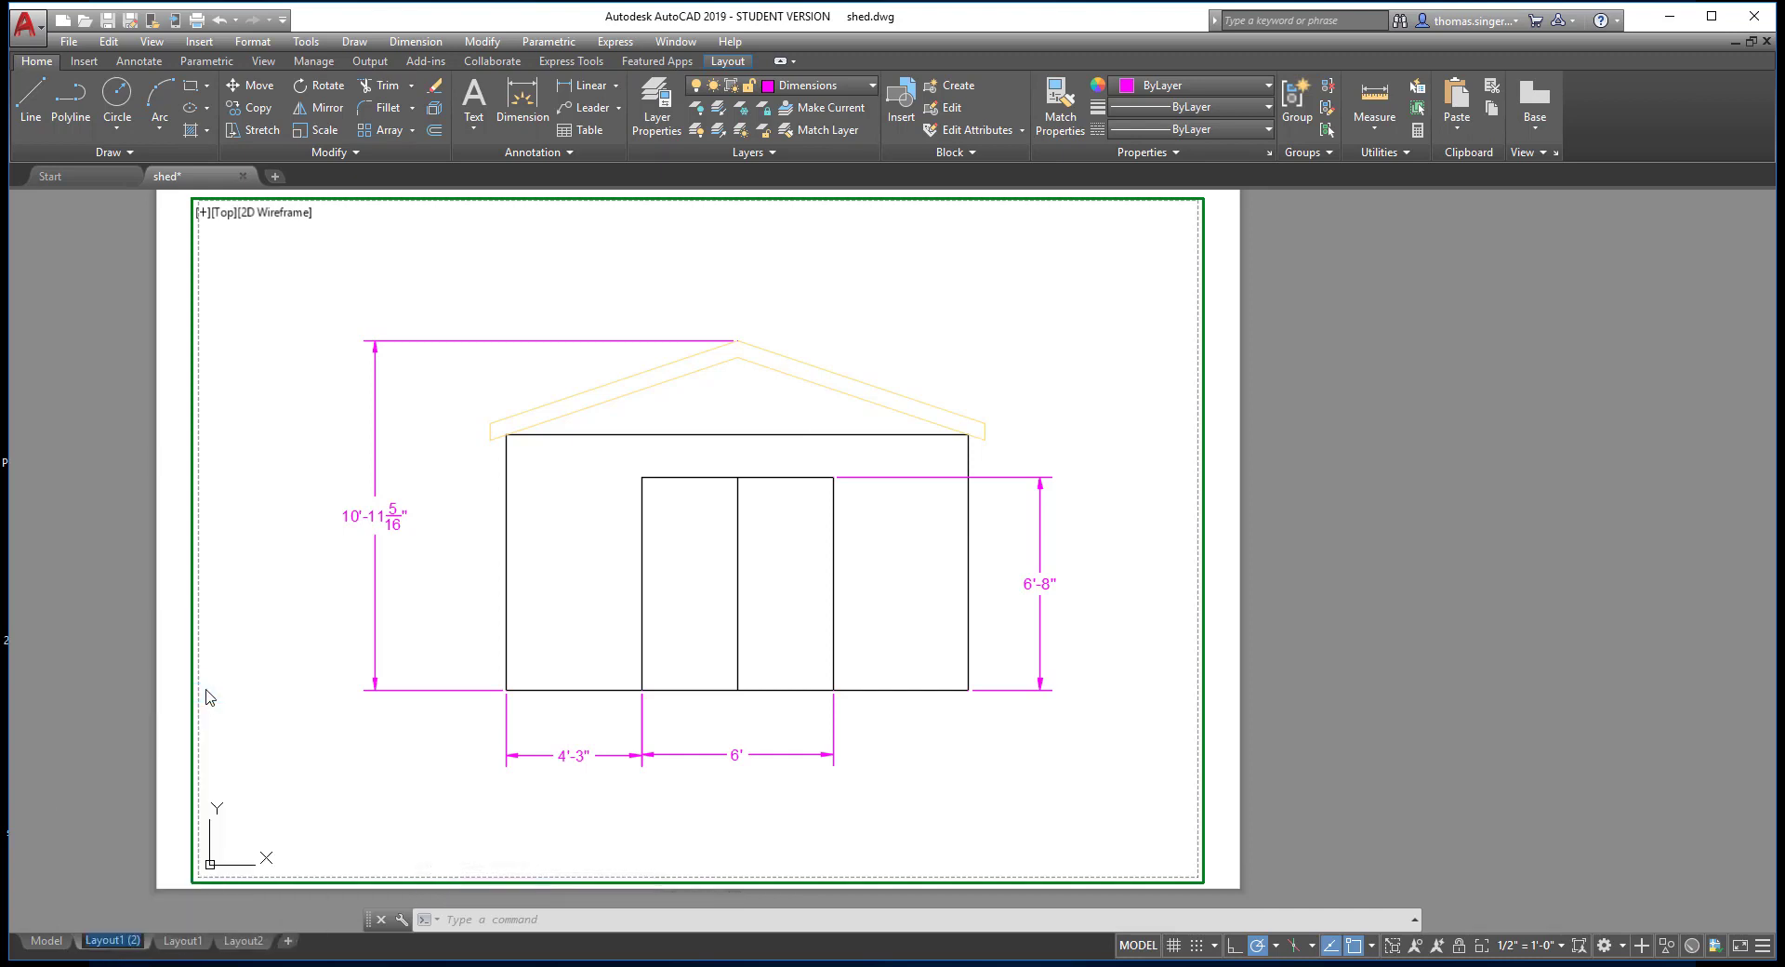
type("fron")
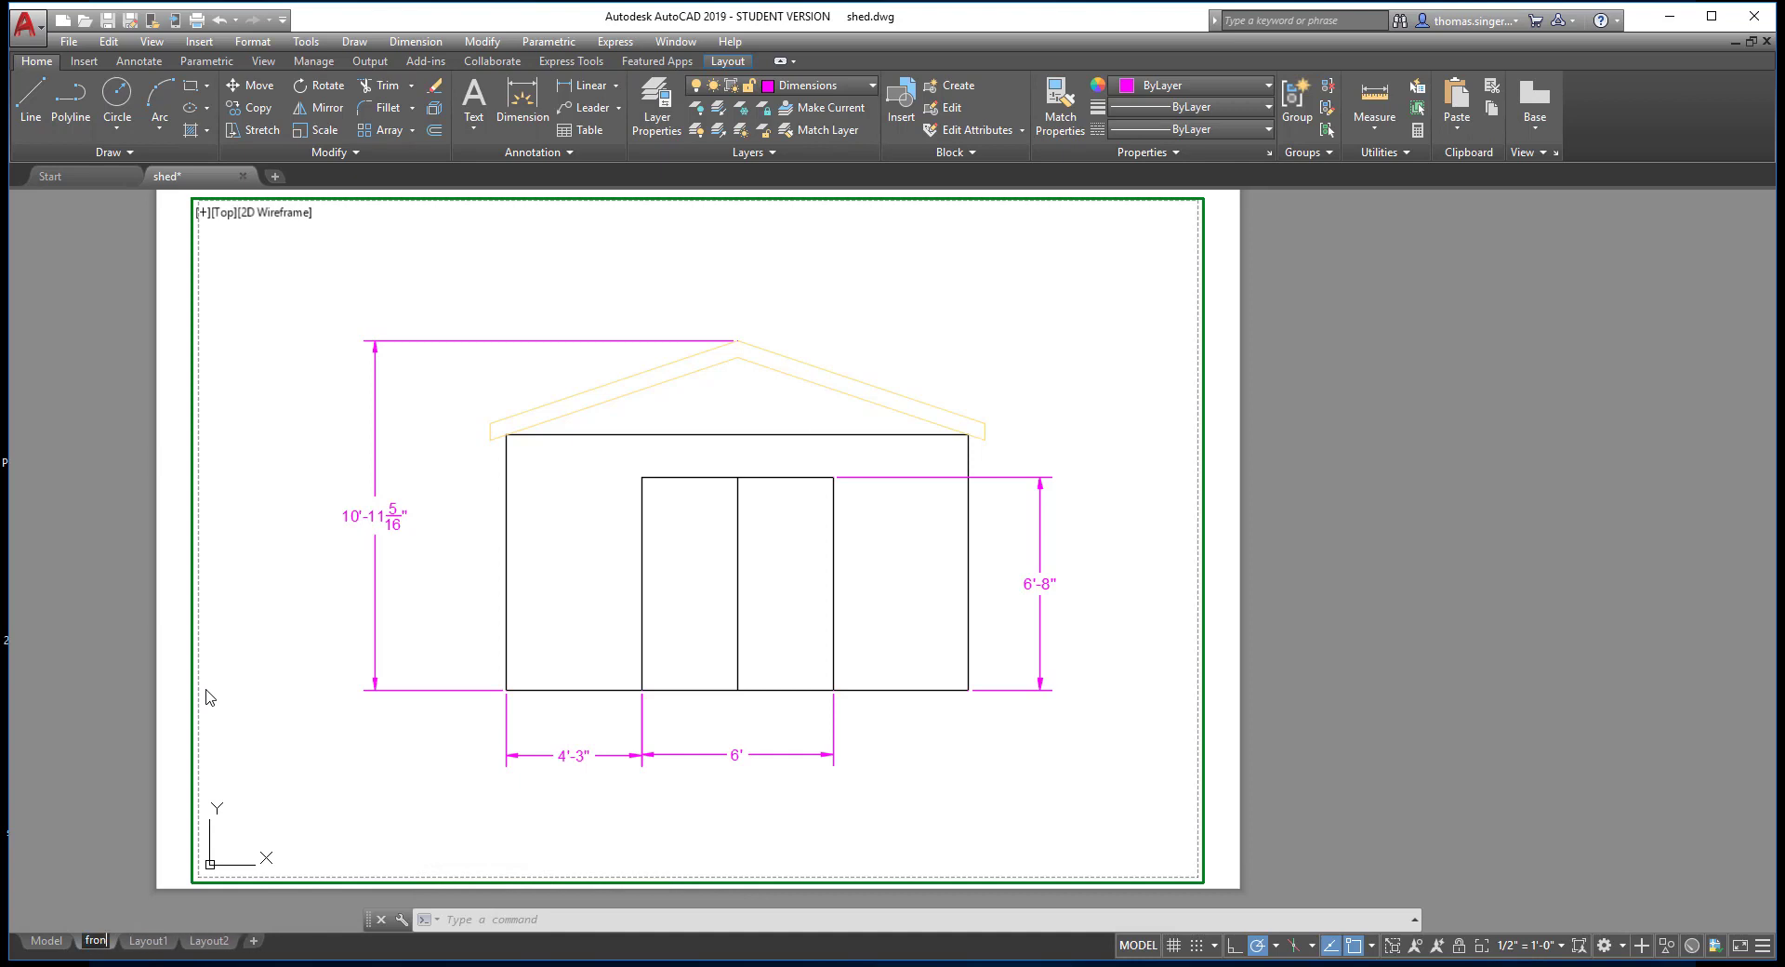
type("t Elev")
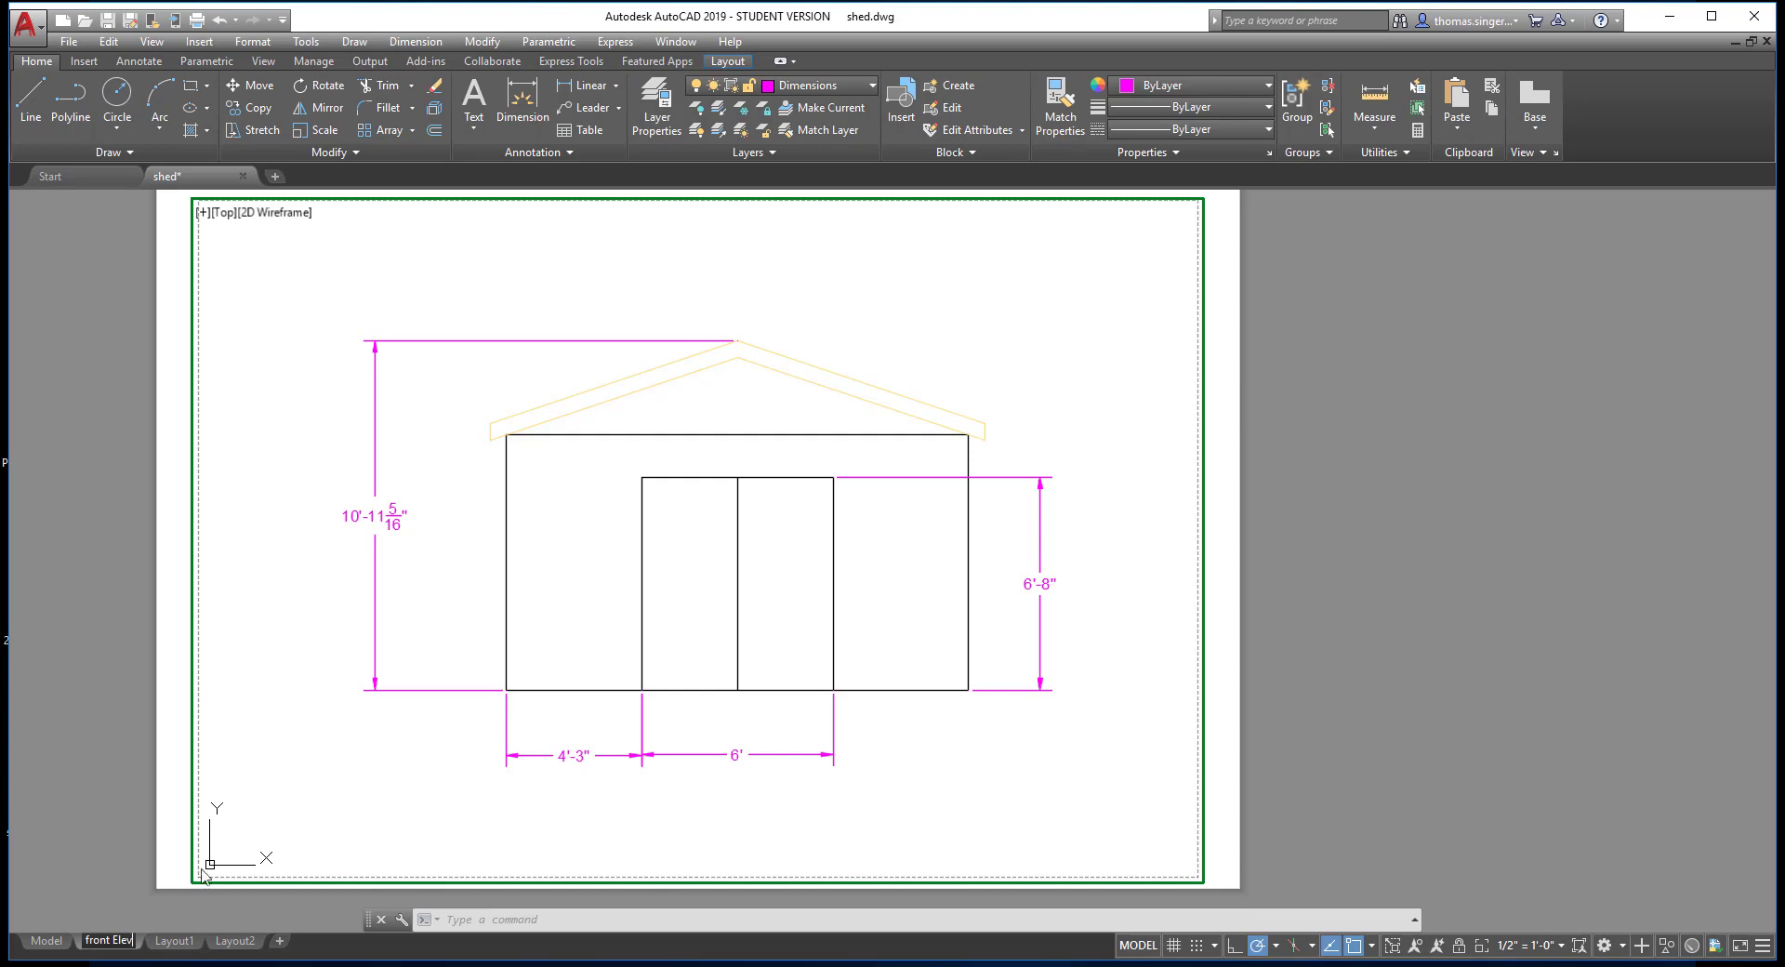
key("Return")
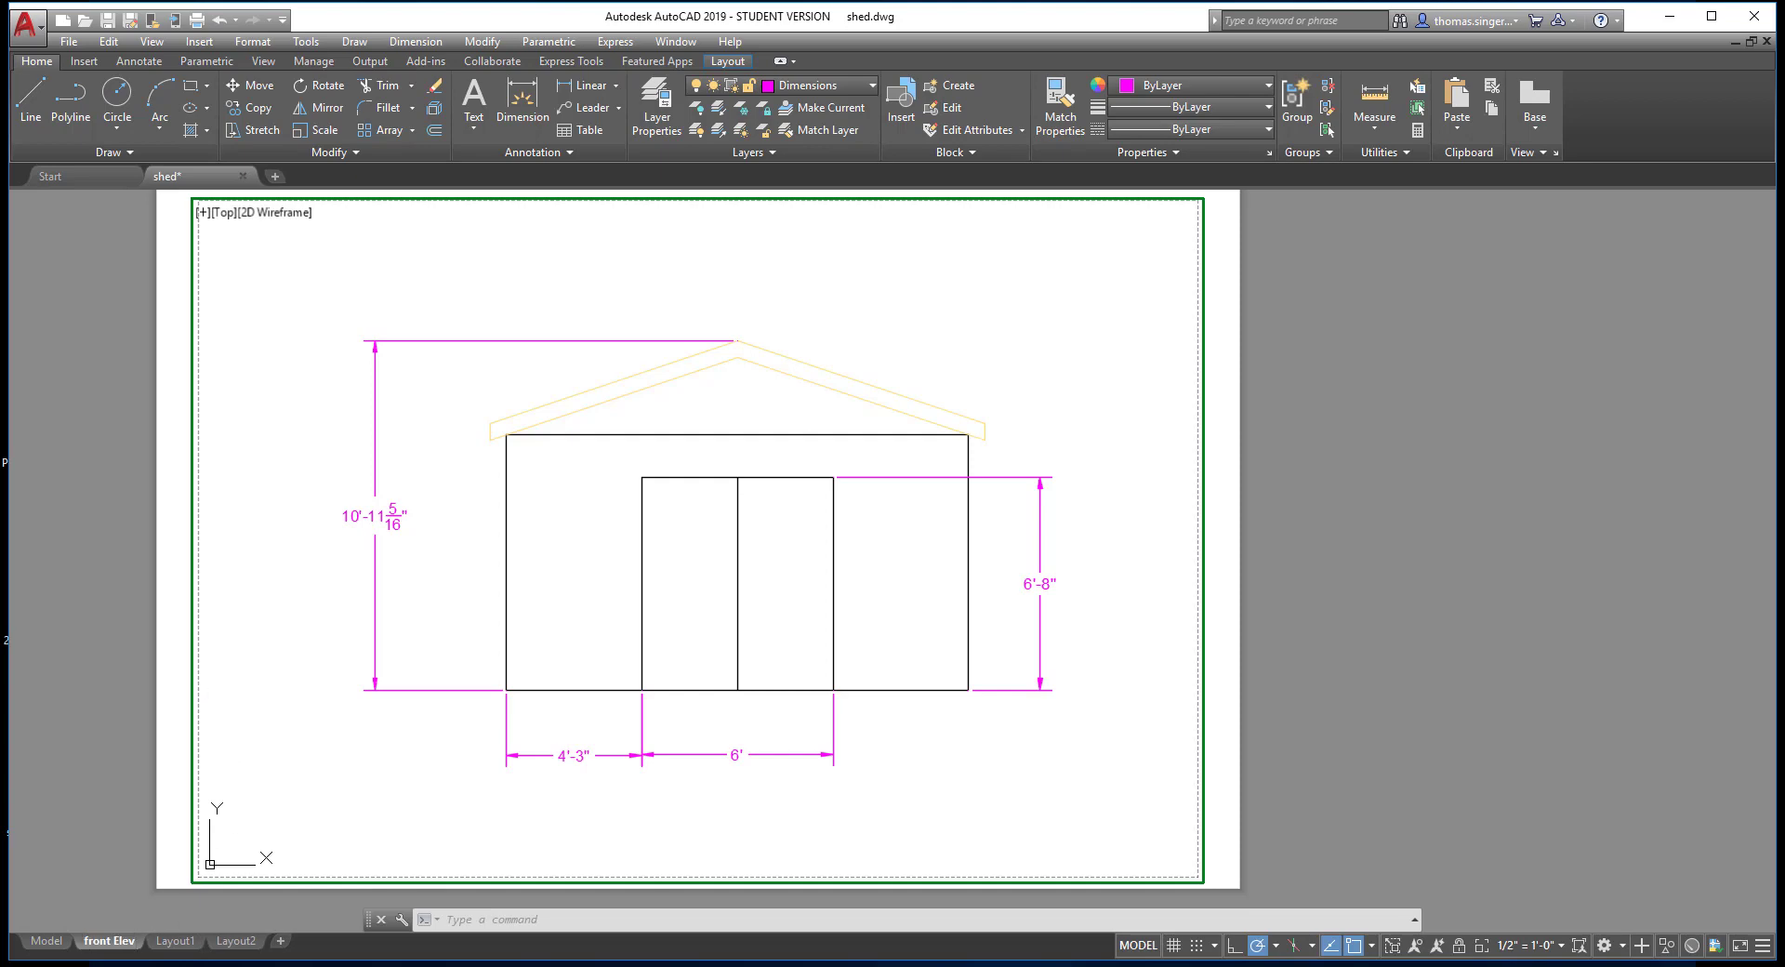
Rename Layout1 as Floor plan.
left_click(182, 942)
right_click(179, 945)
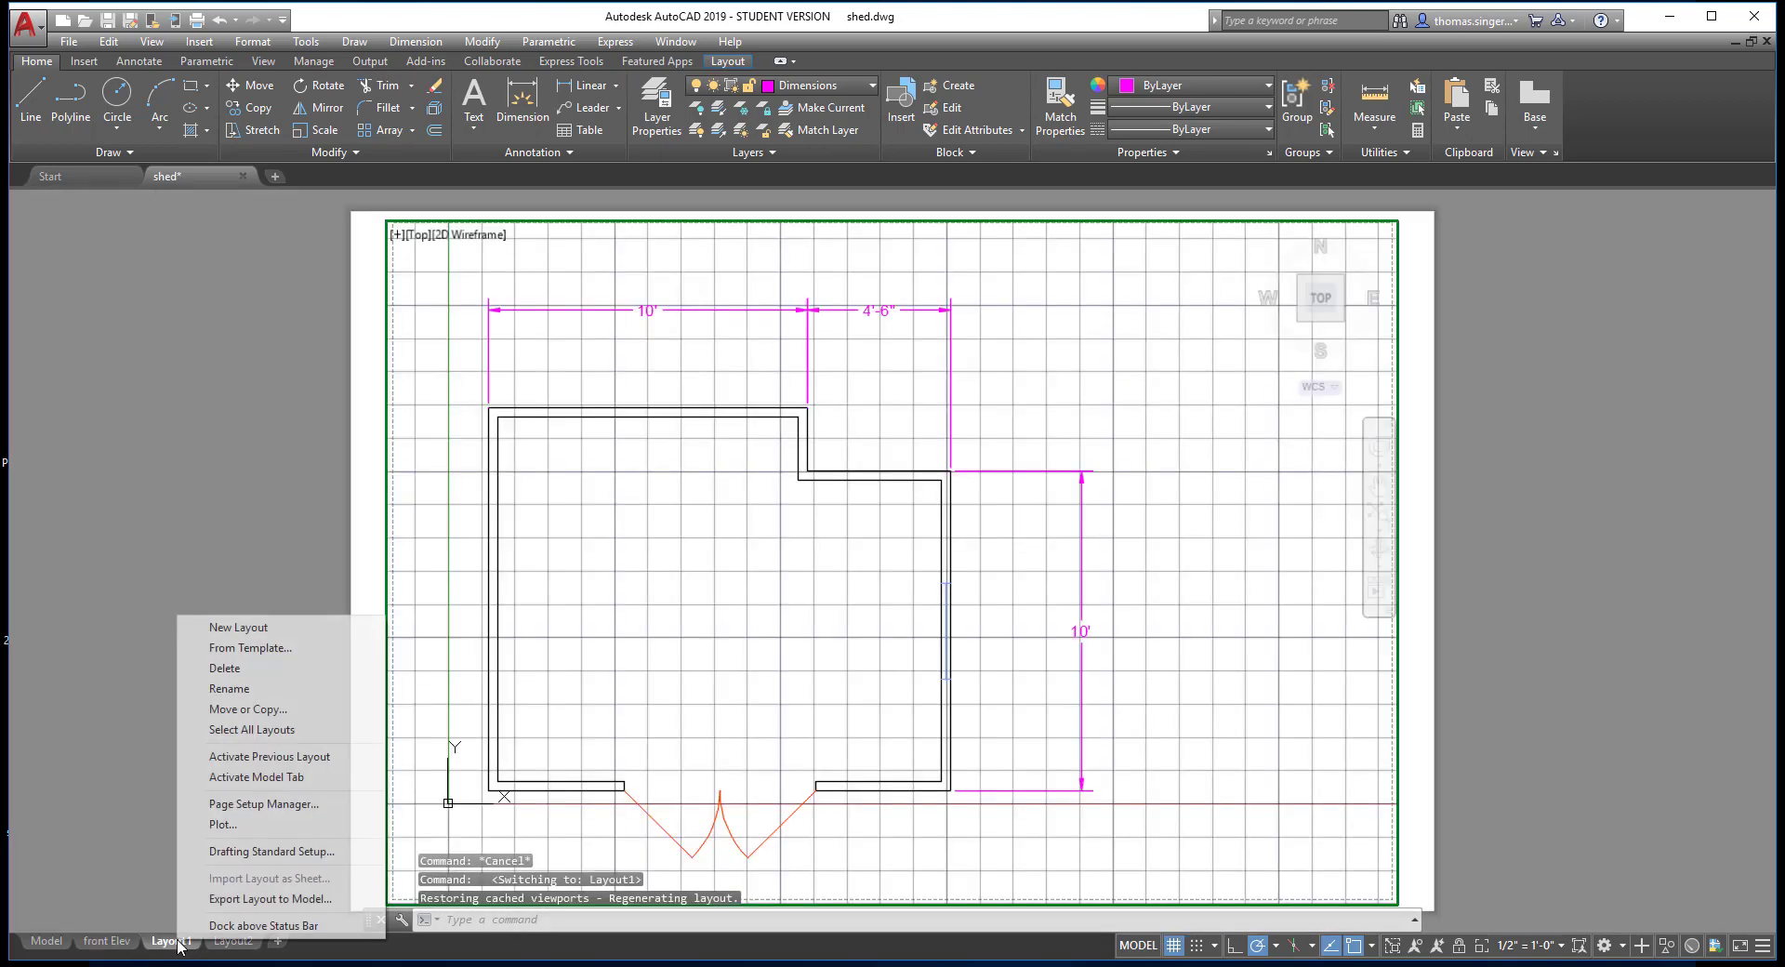
left_click(229, 689)
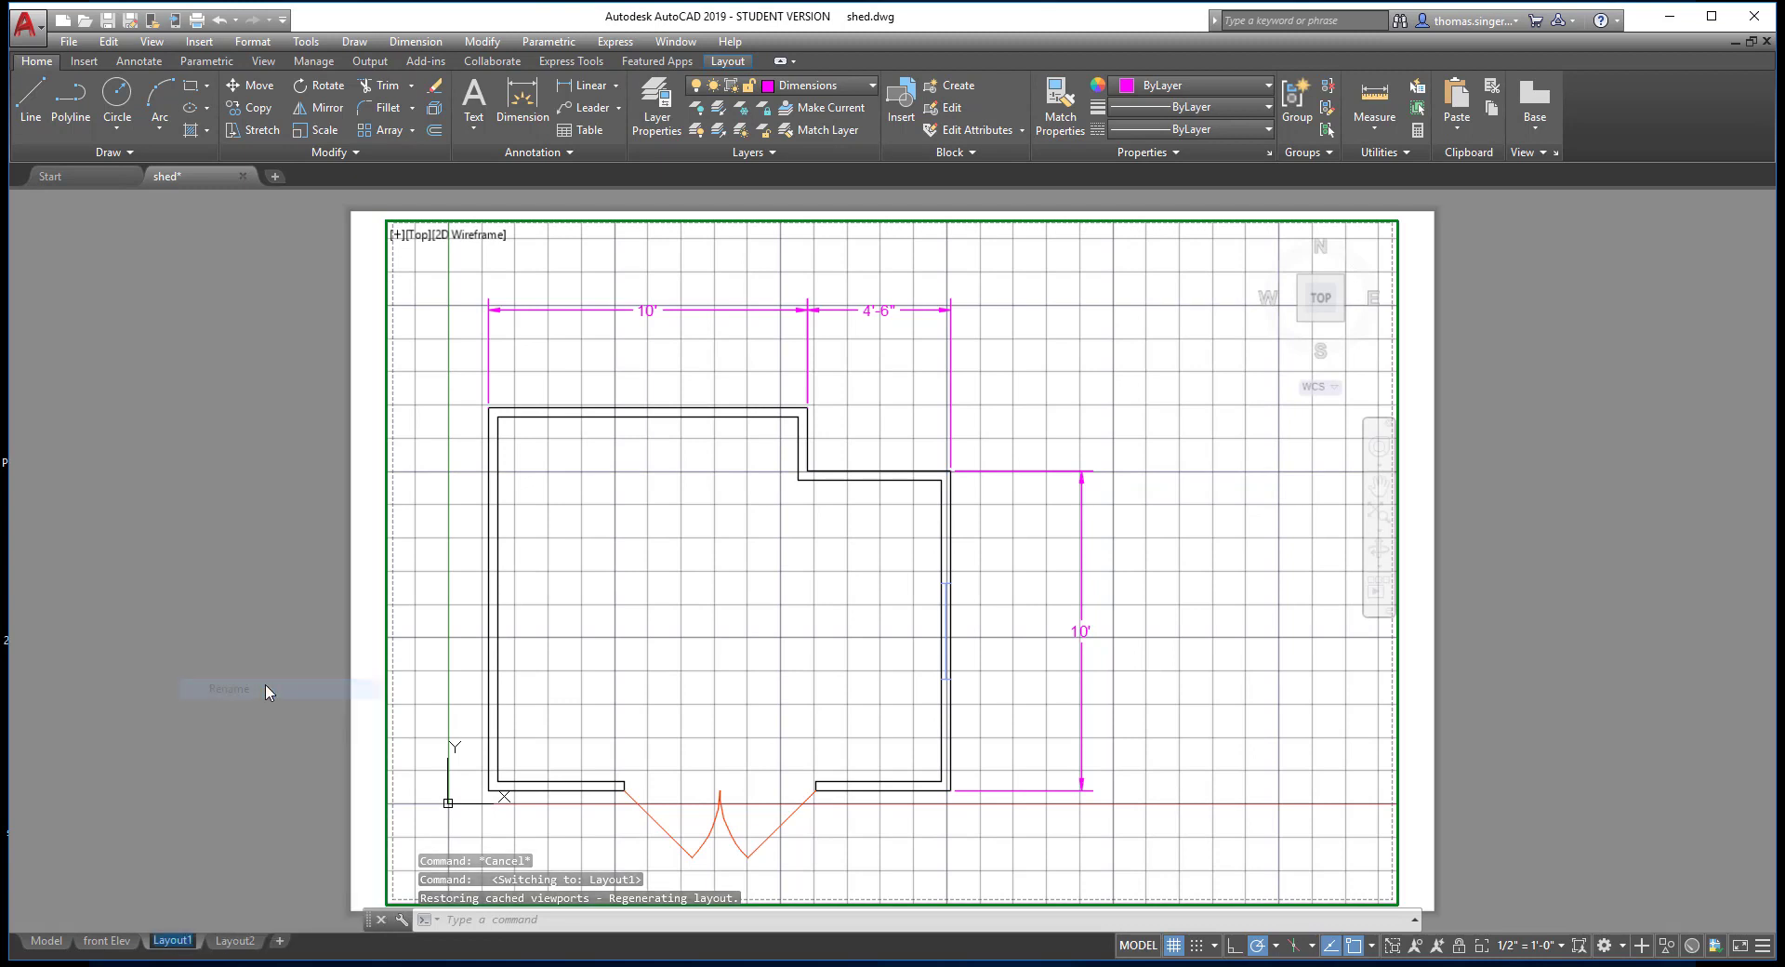
type("floor plan")
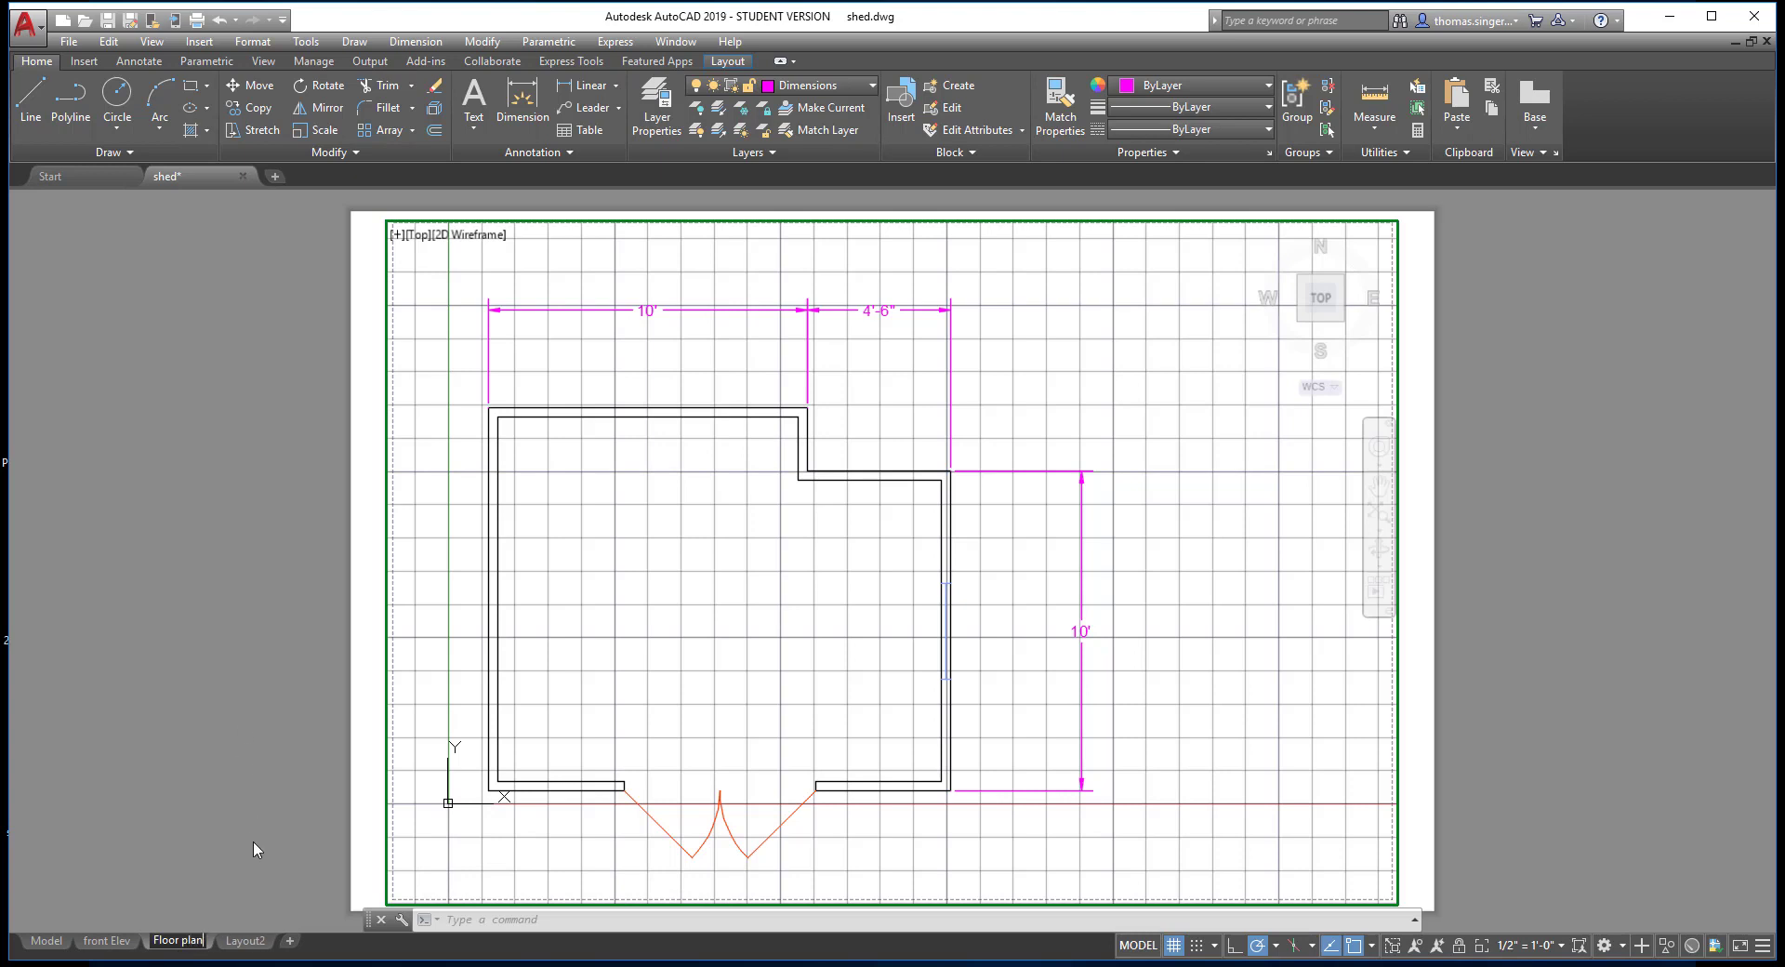
key("Return")
mouse_move(165, 946)
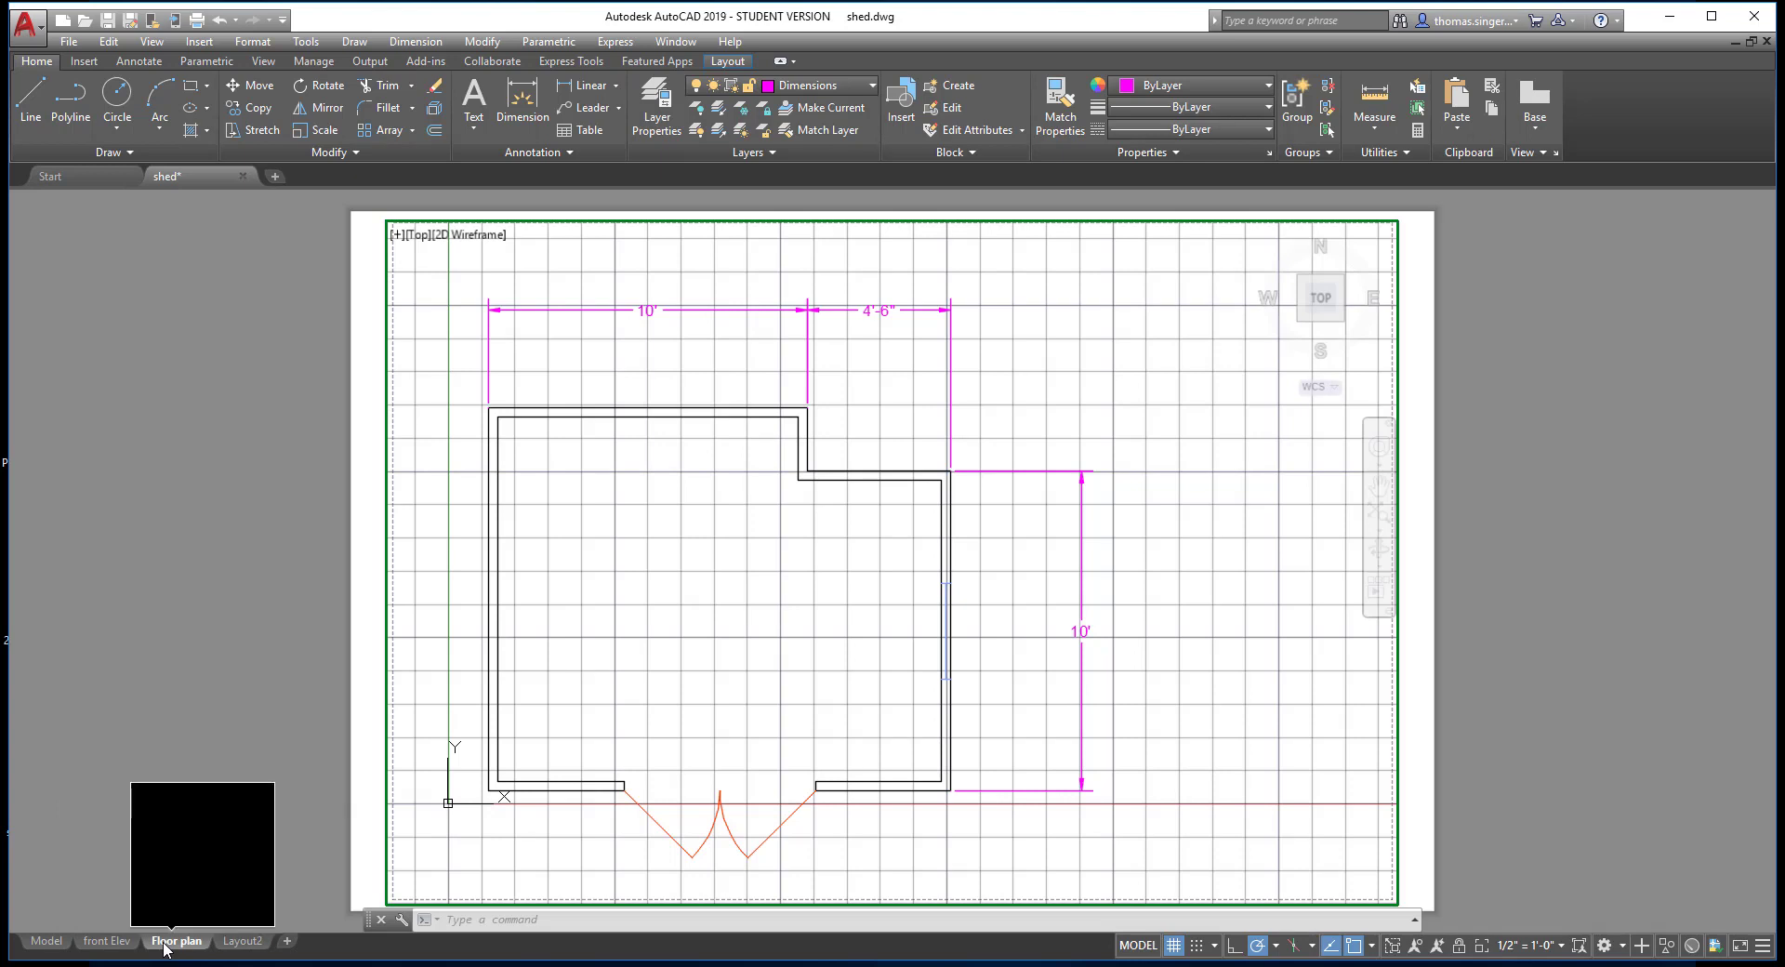
Create a new blank layout, open it and review its paper size in the Page Setup Manager without changes.
left_click(289, 942)
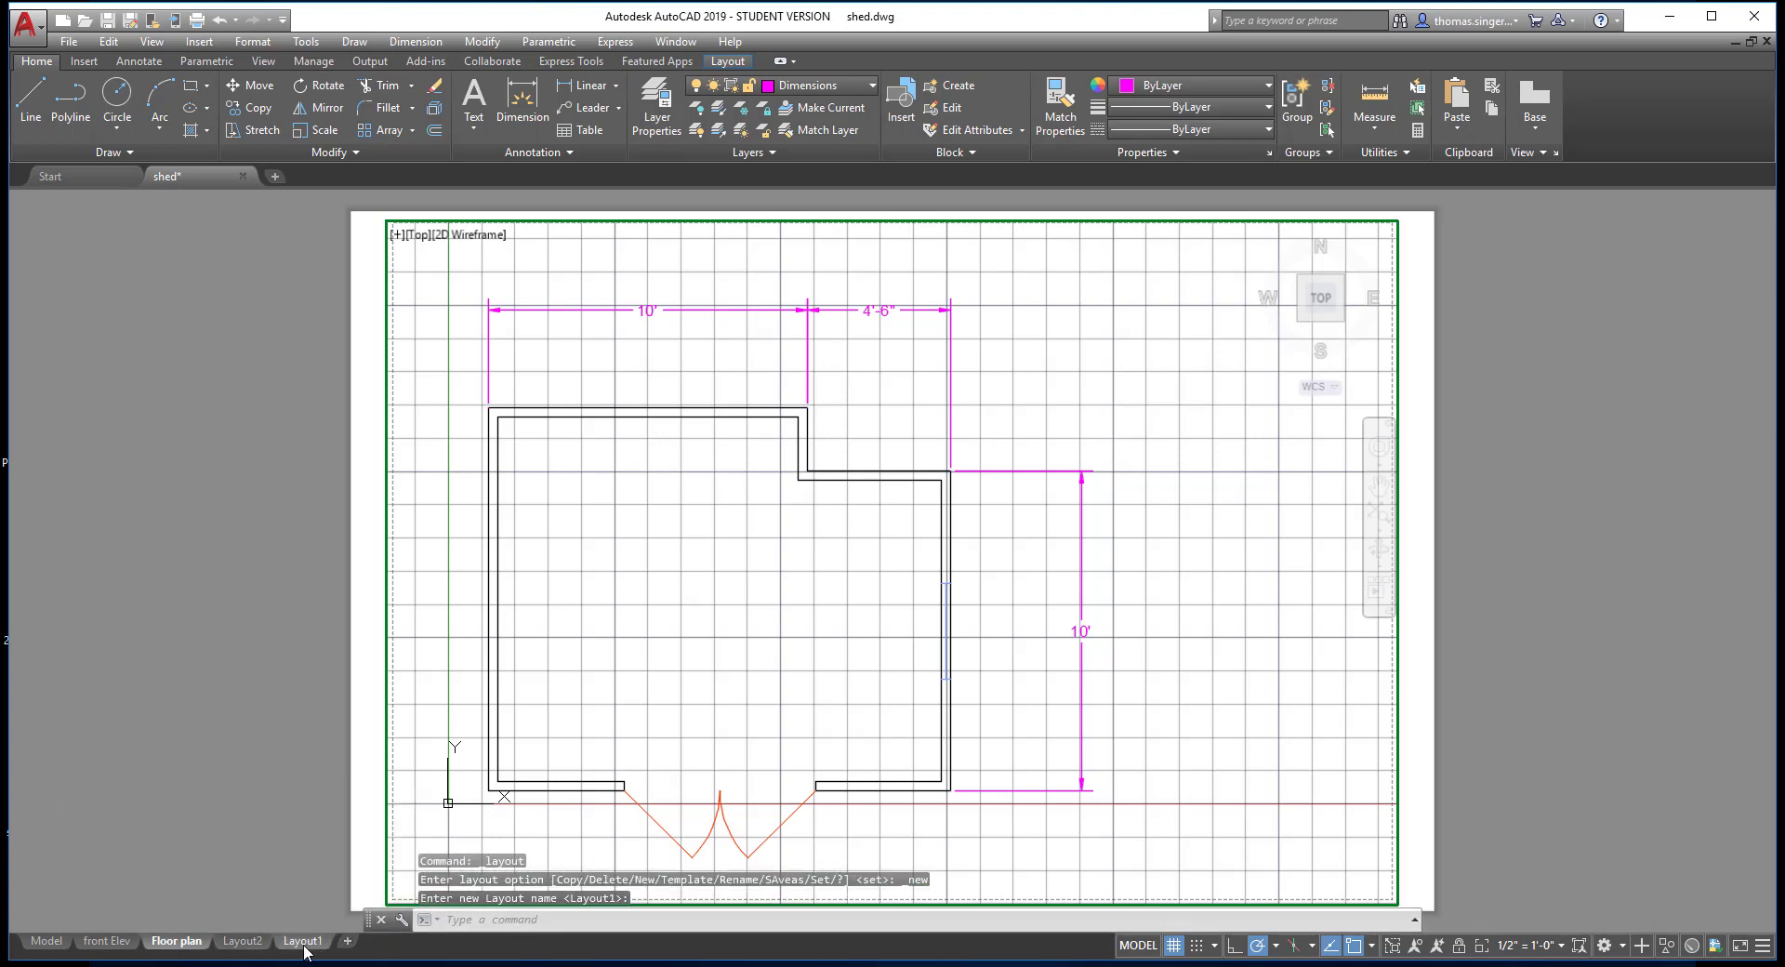
mouse_move(305, 946)
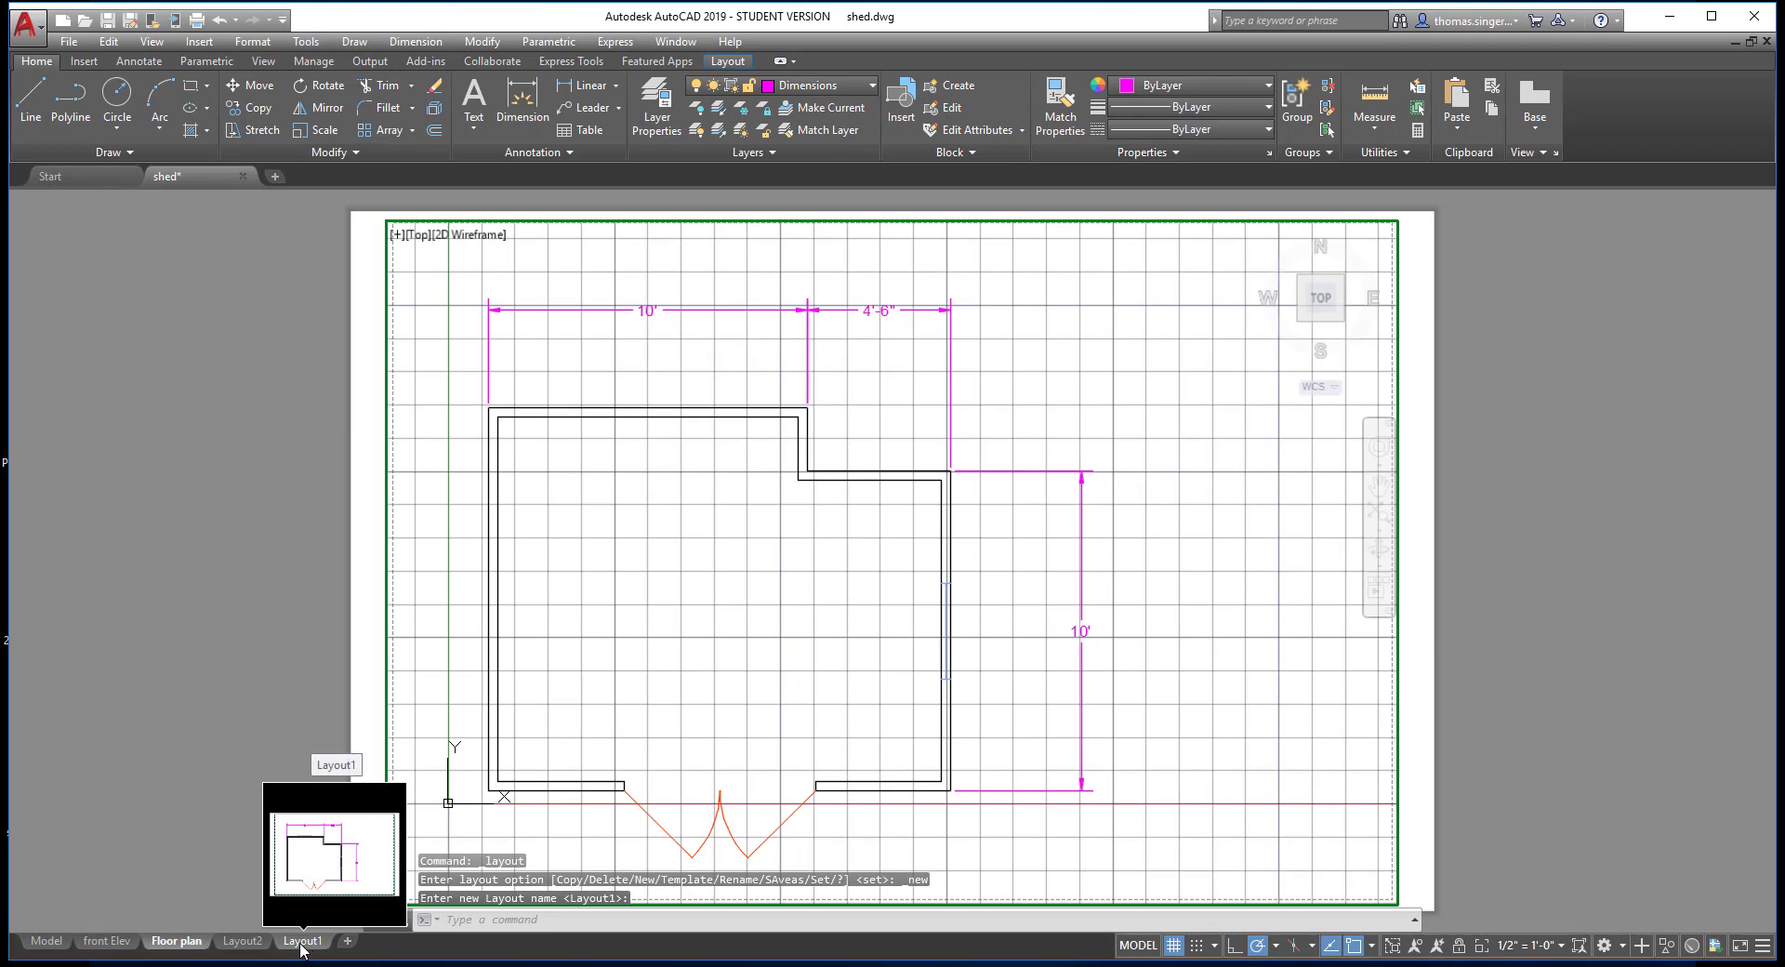
left_click(303, 941)
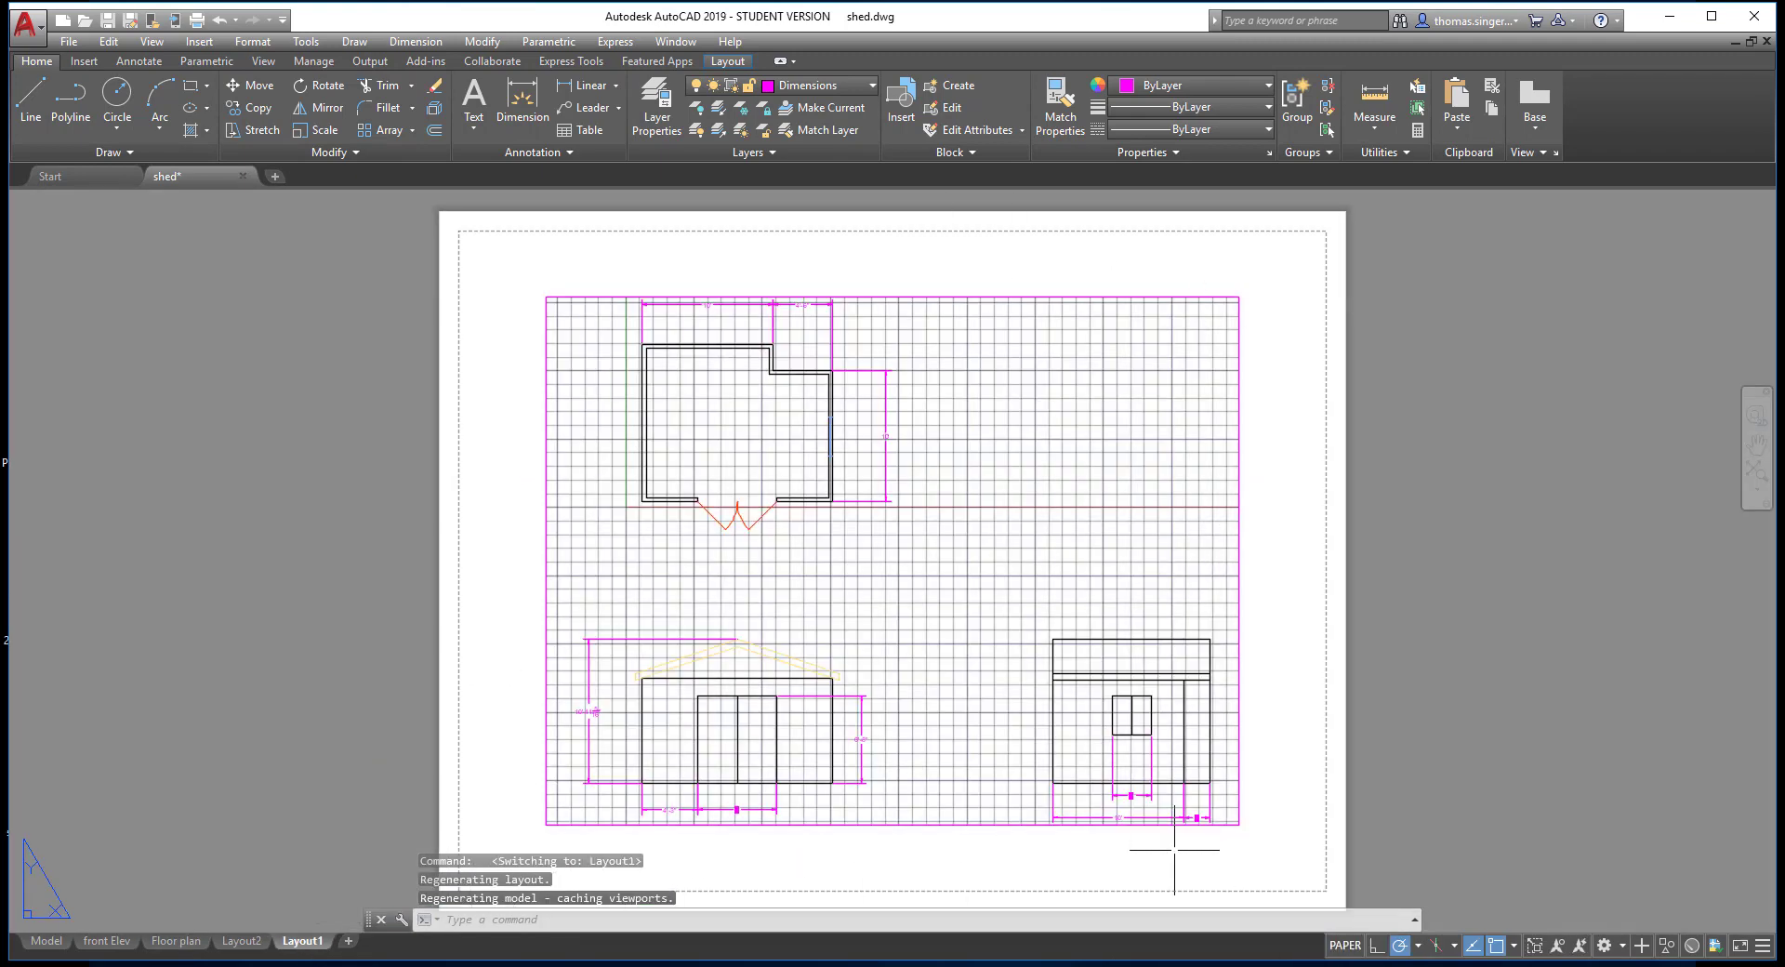
right_click(298, 946)
left_click(380, 809)
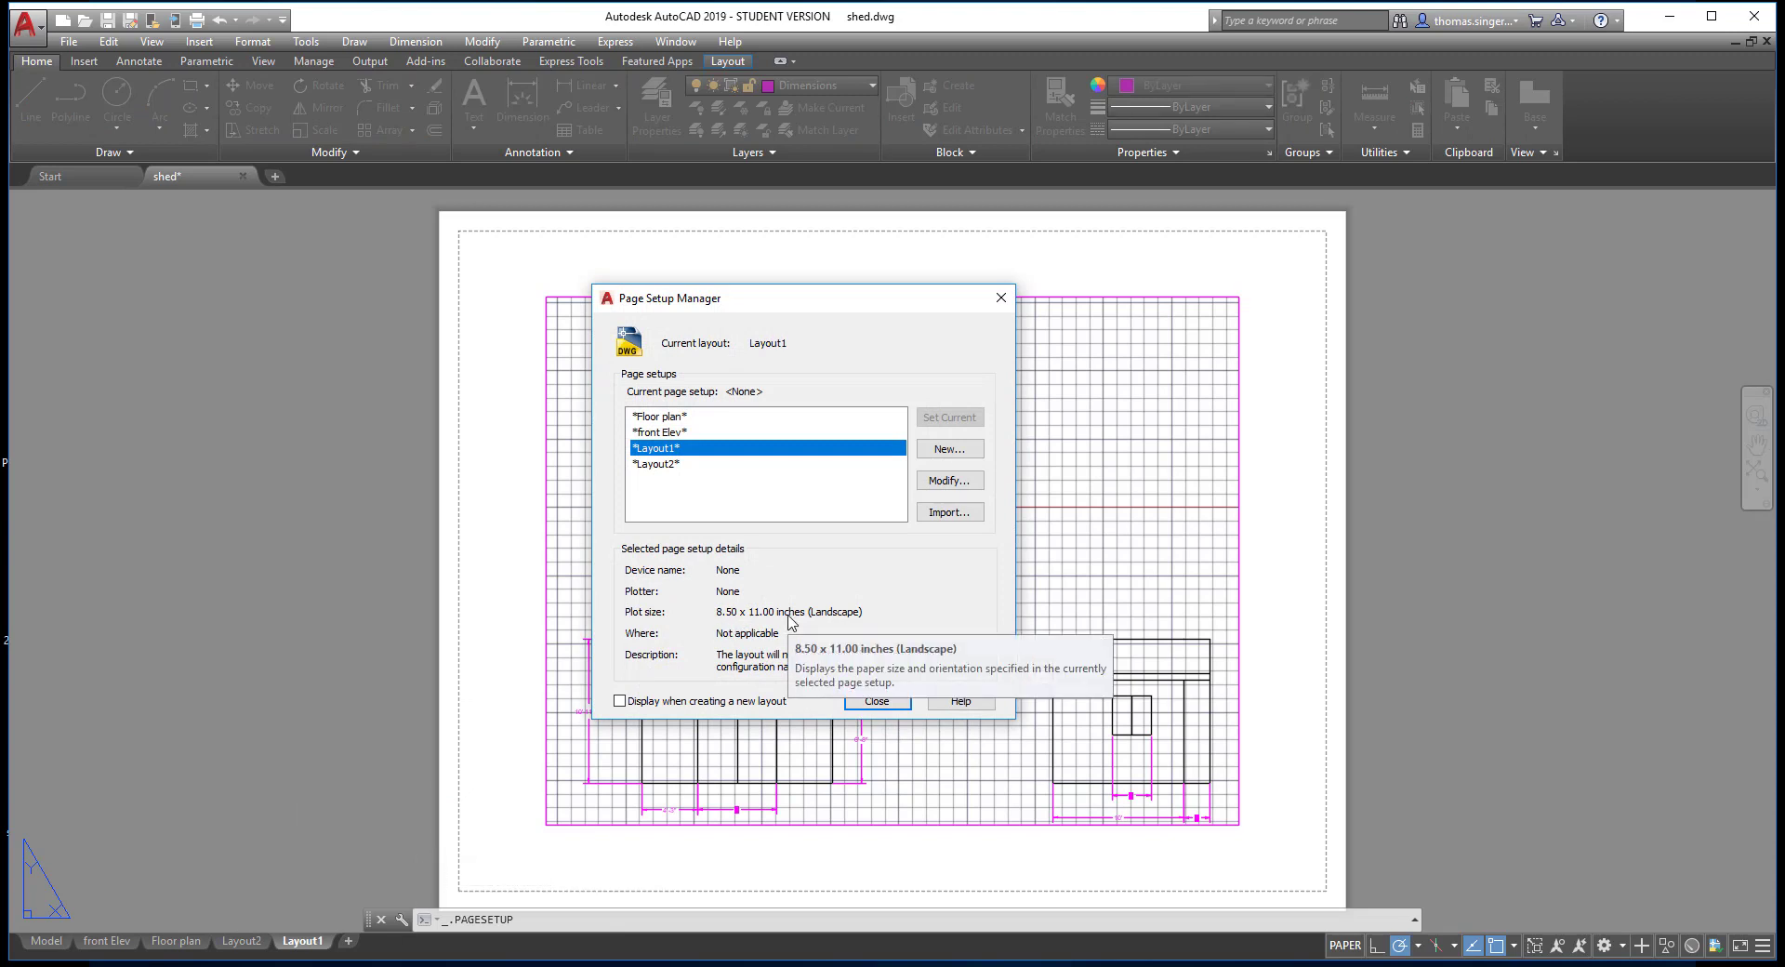
left_click(1001, 298)
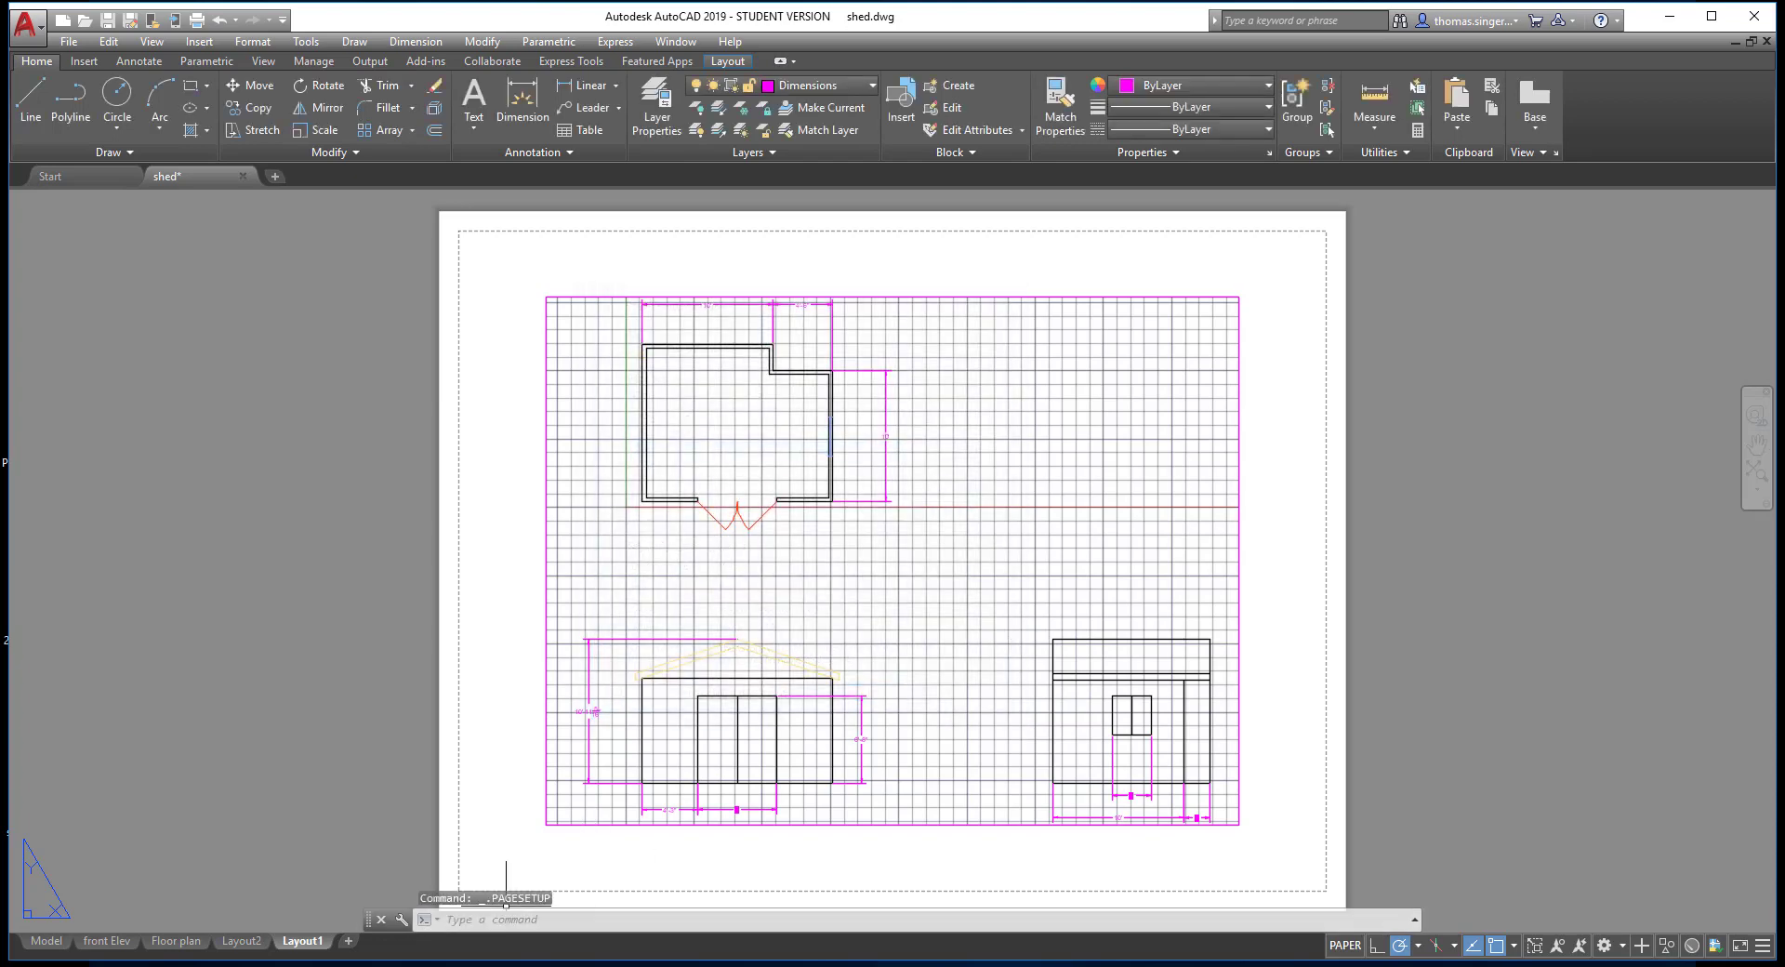
Delete the newly added blank Layout1 and confirm its permanent removal.
right_click(320, 947)
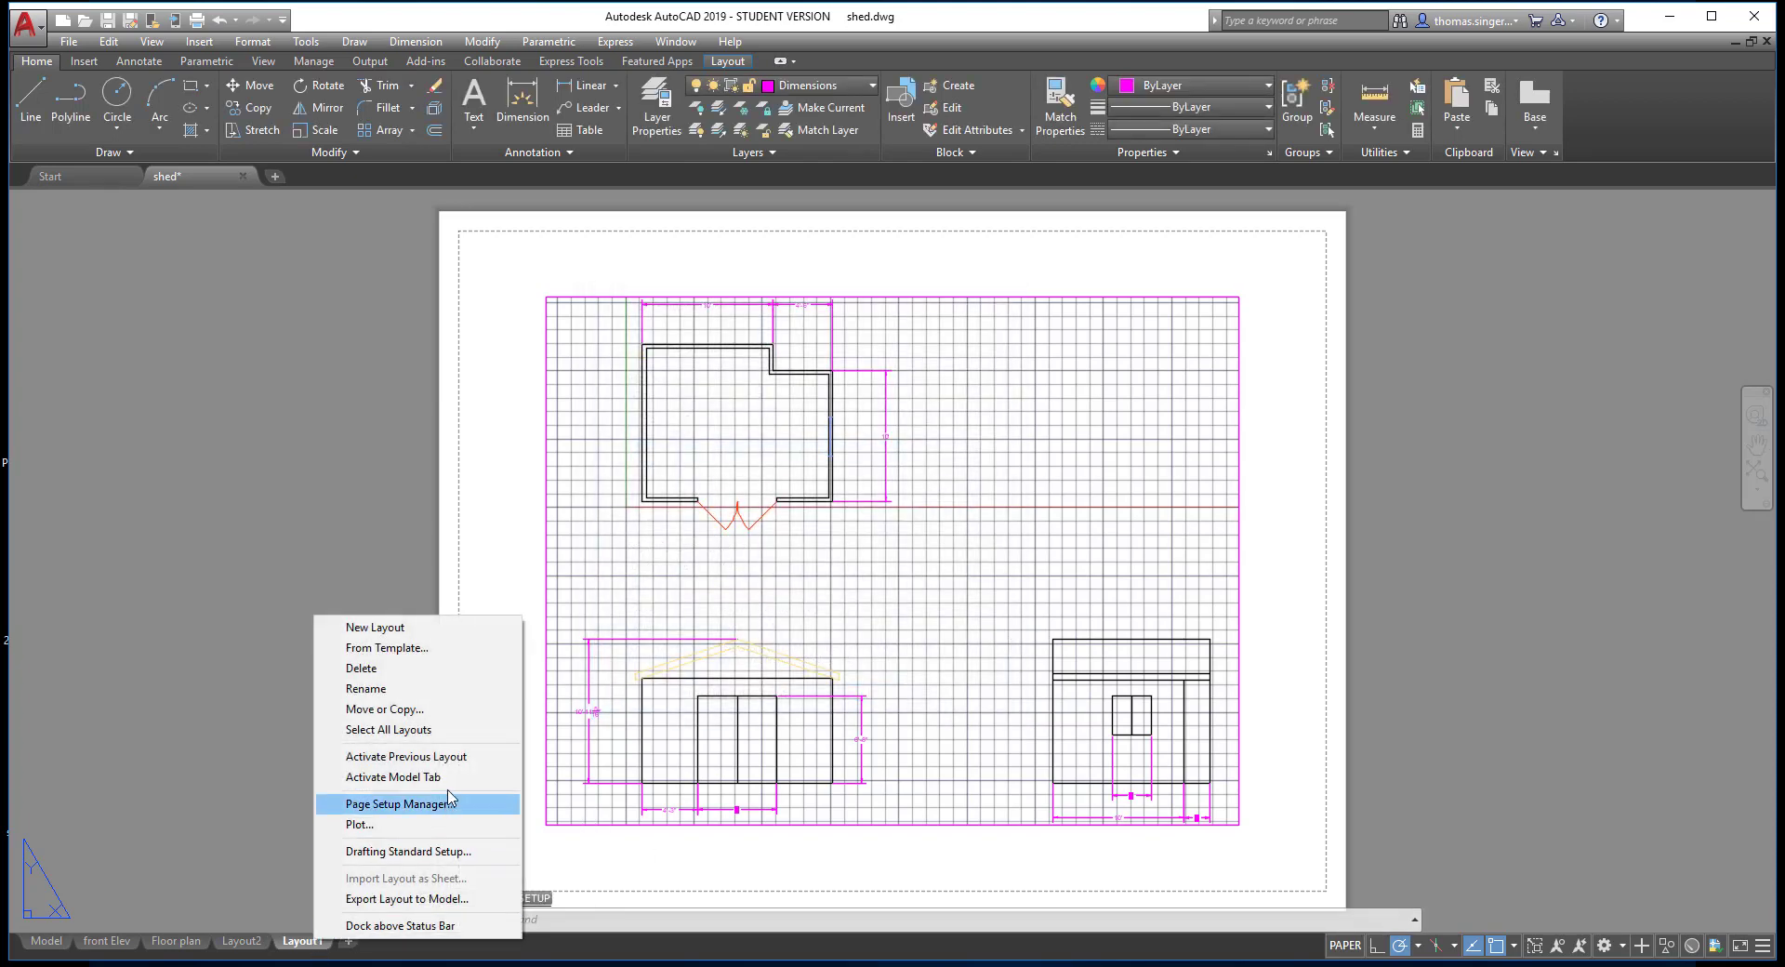
left_click(367, 667)
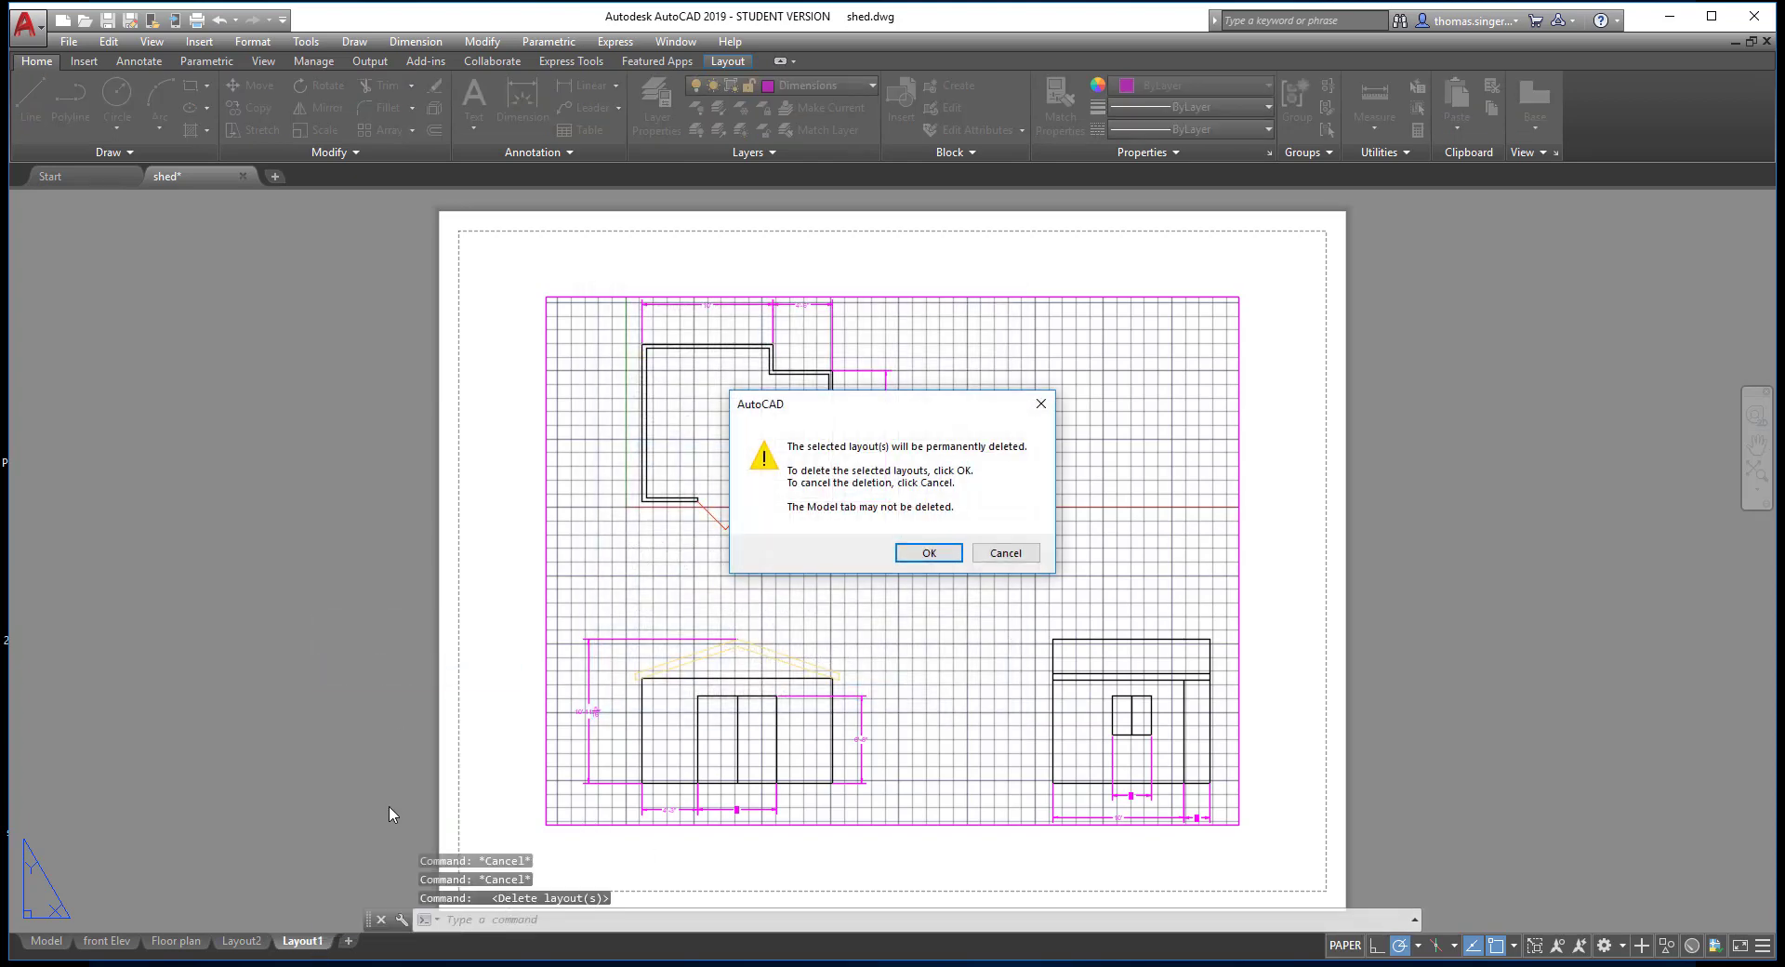
left_click(920, 554)
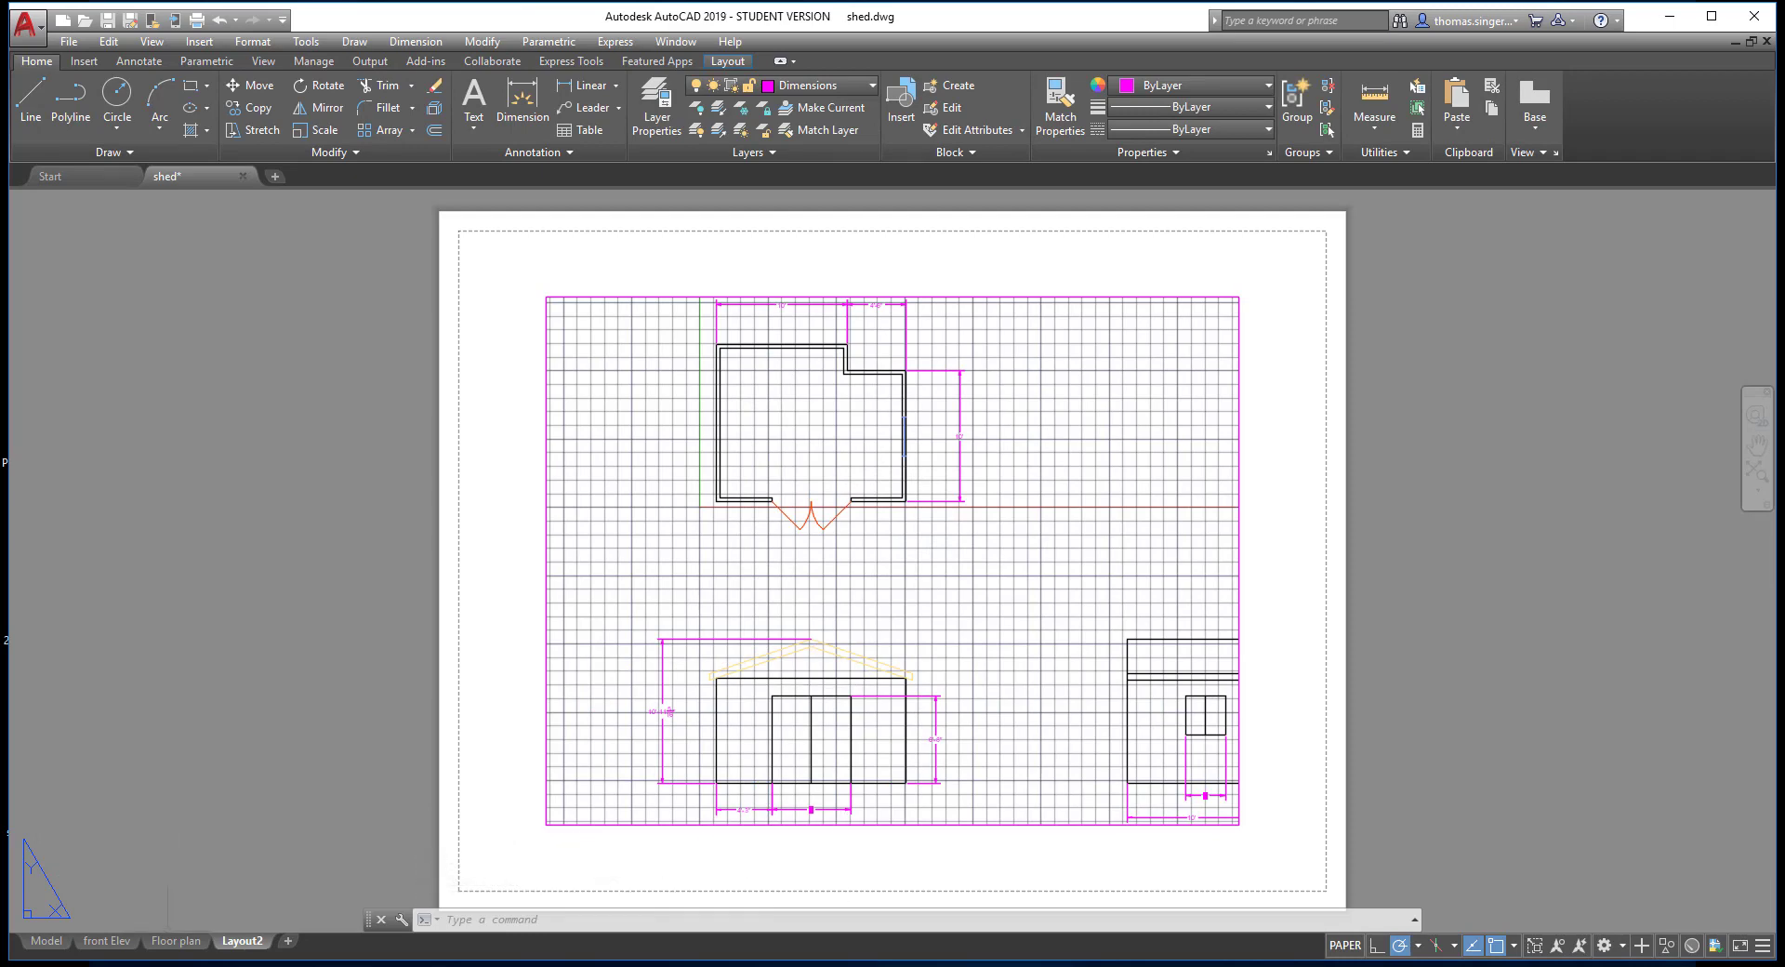
Open the Floor plan layout, check which scale its viewport uses, and return to paper space without changes.
left_click(176, 941)
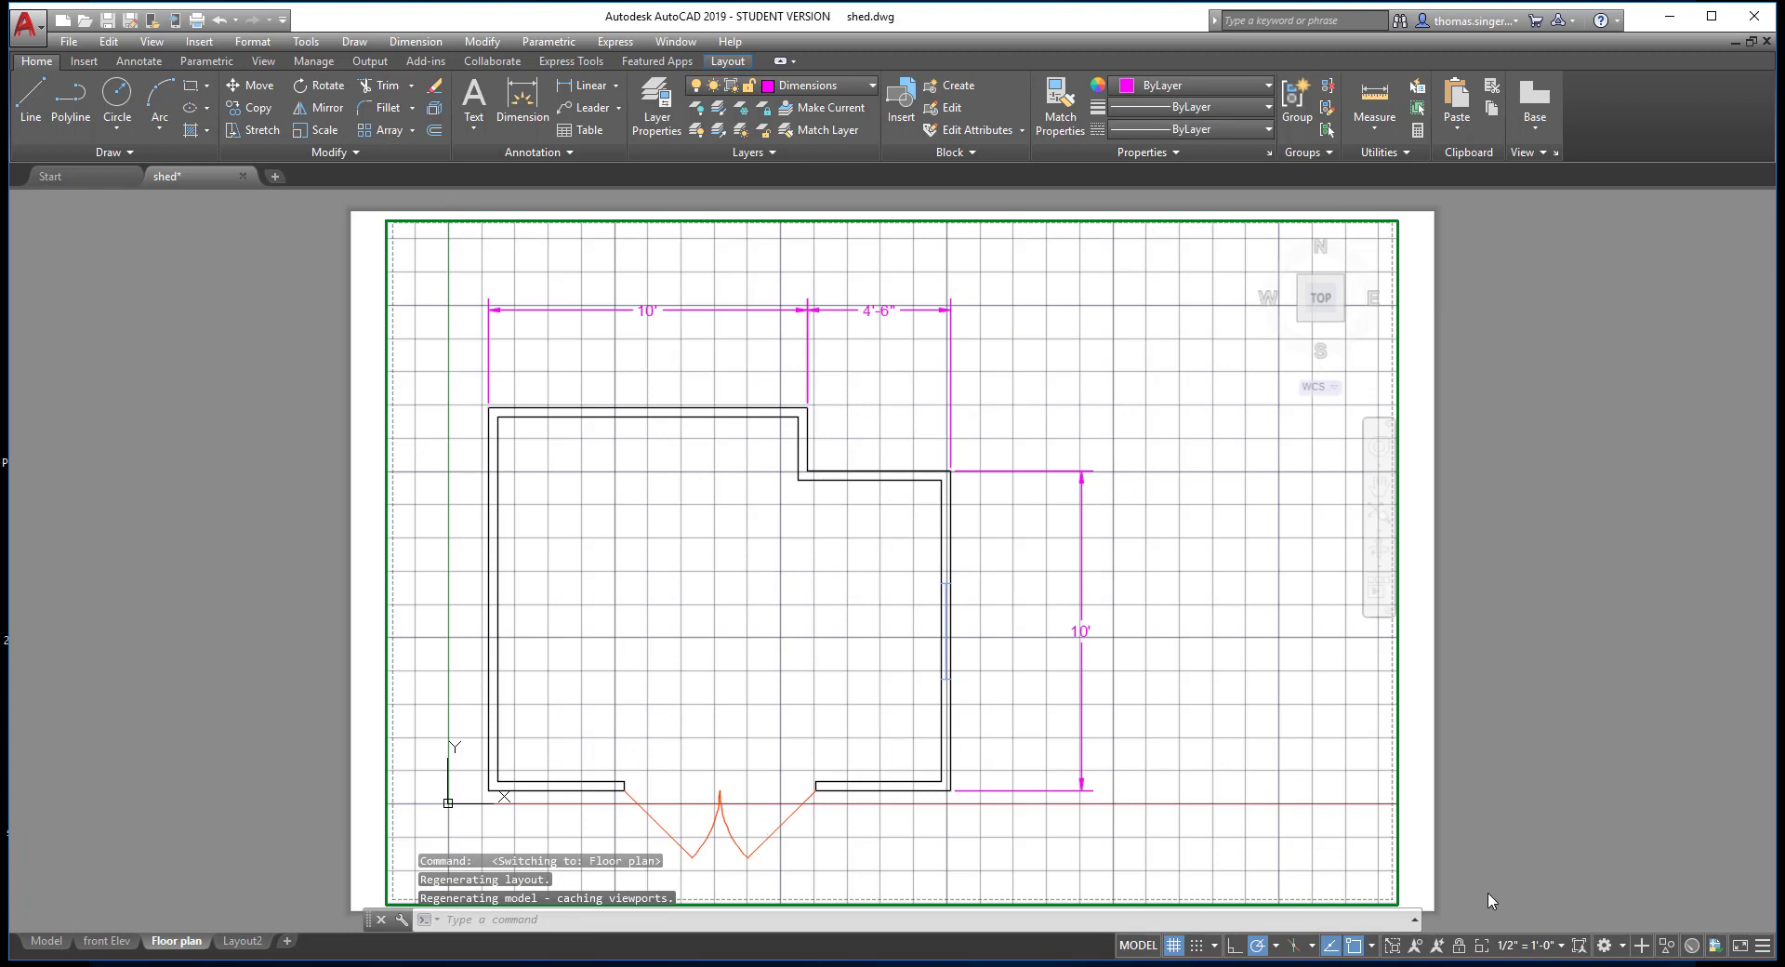
left_click(1282, 705)
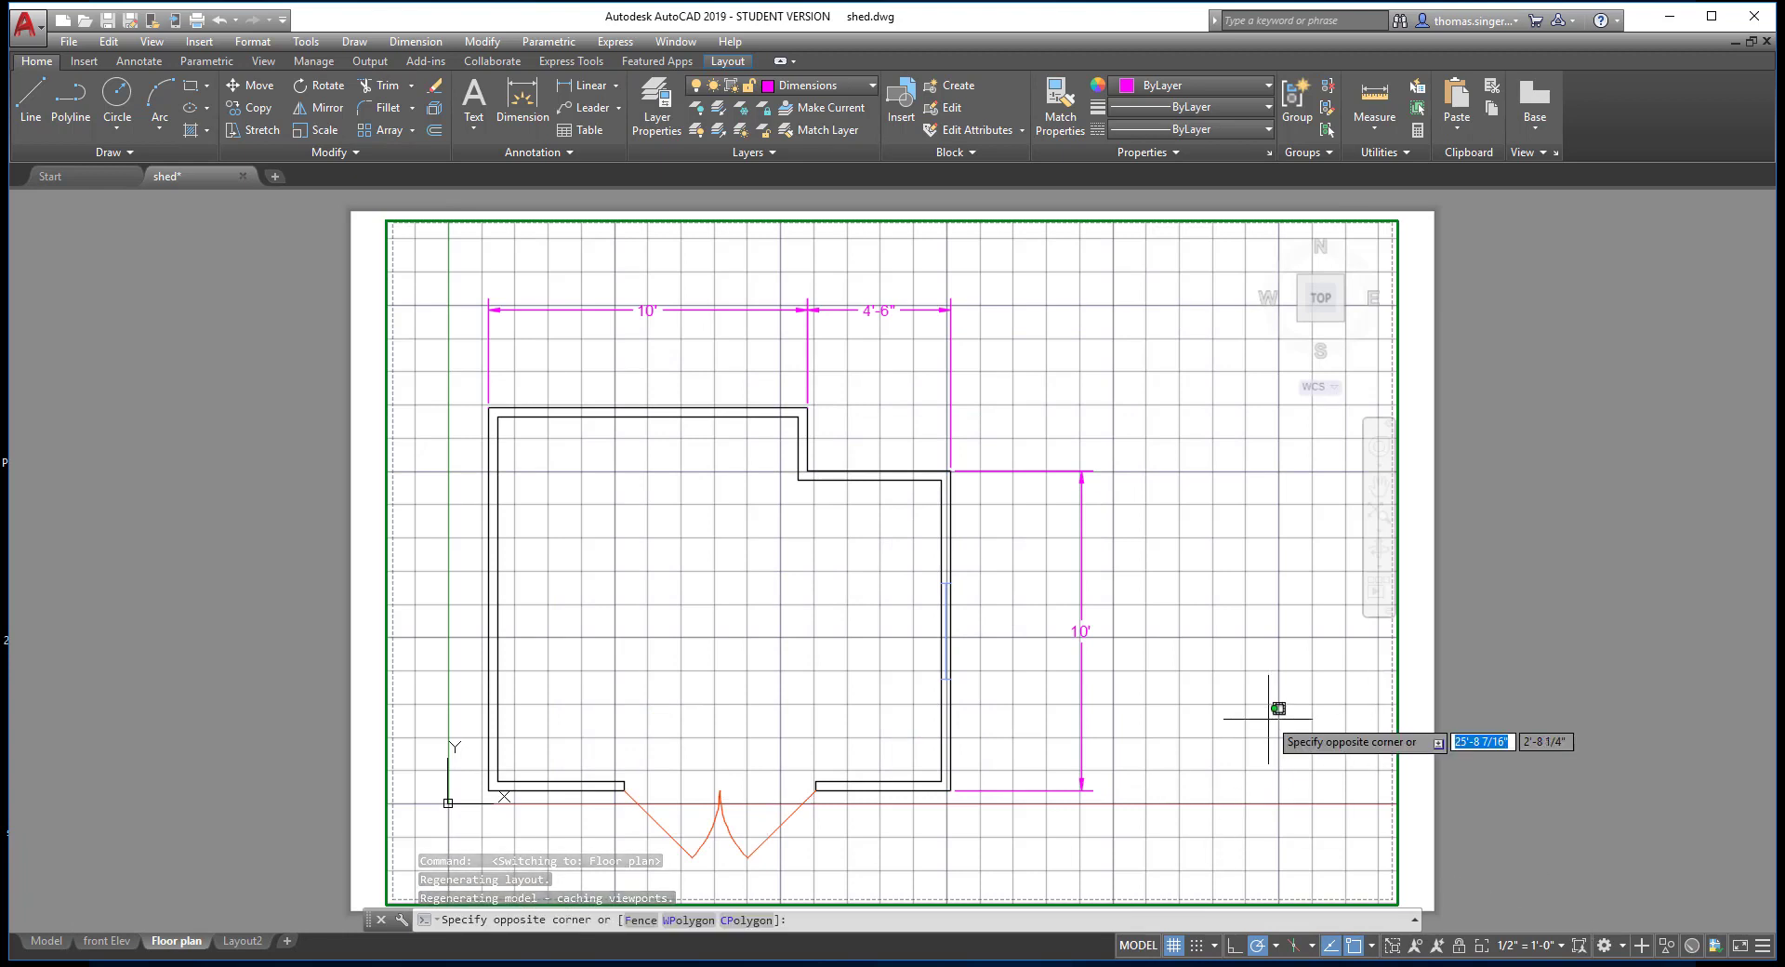
key("Escape")
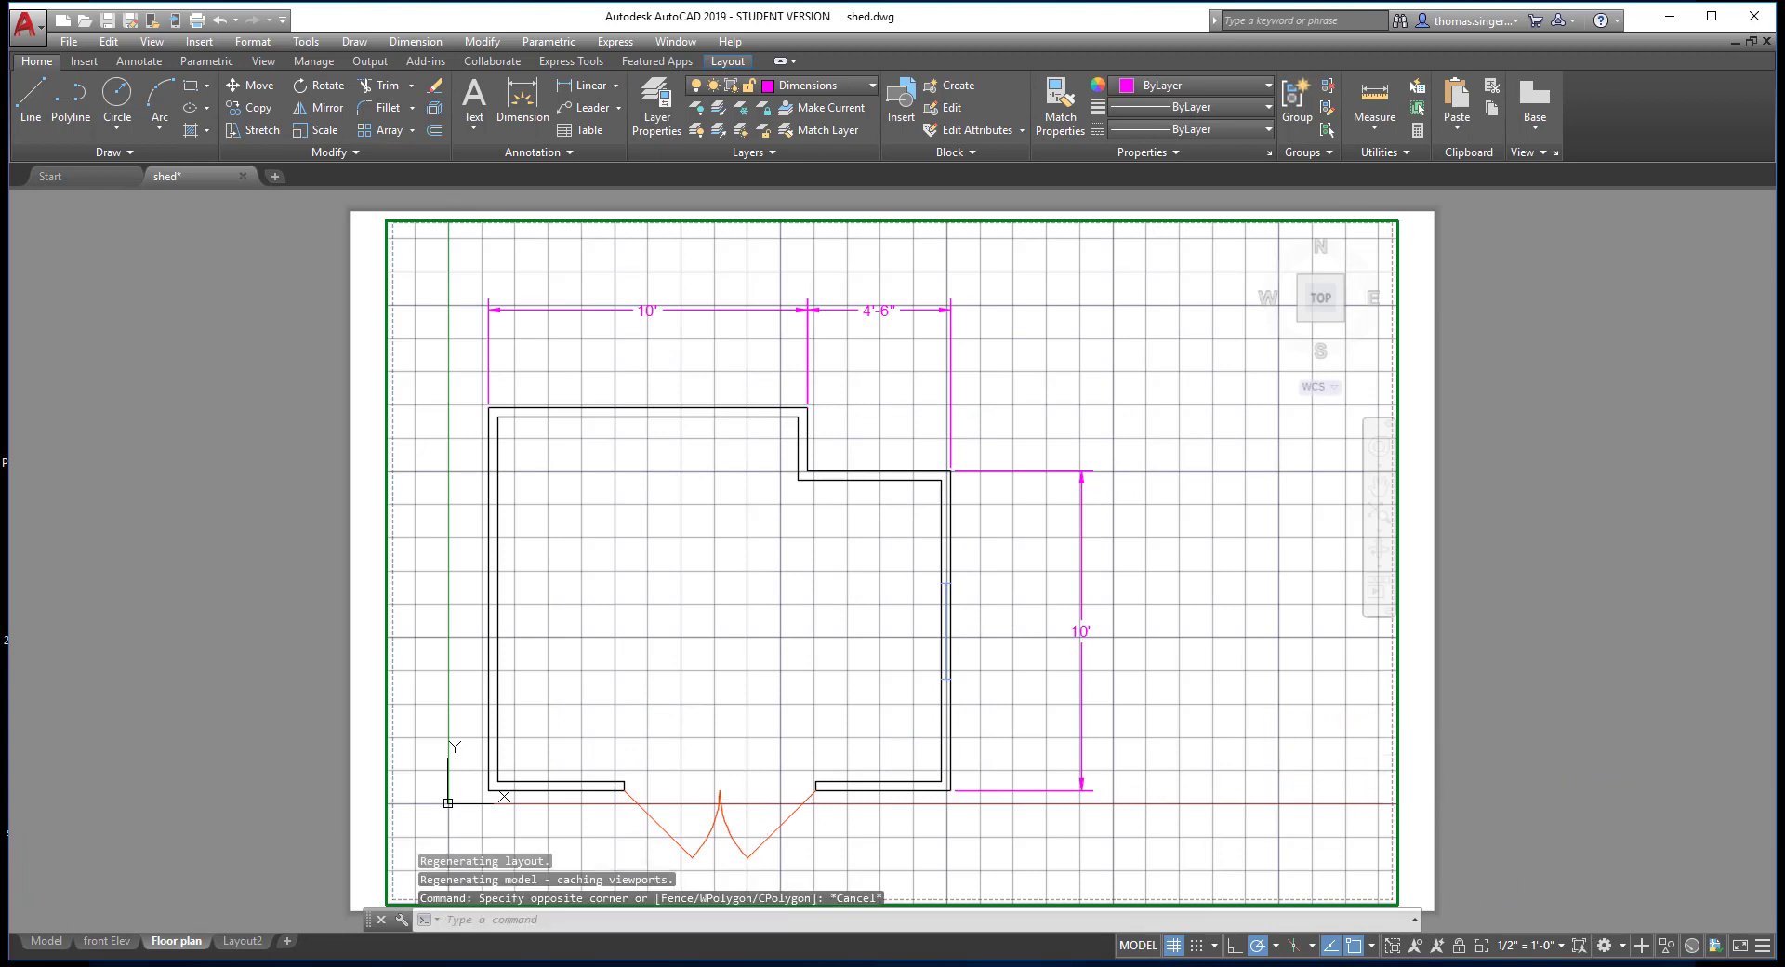
left_click(1545, 948)
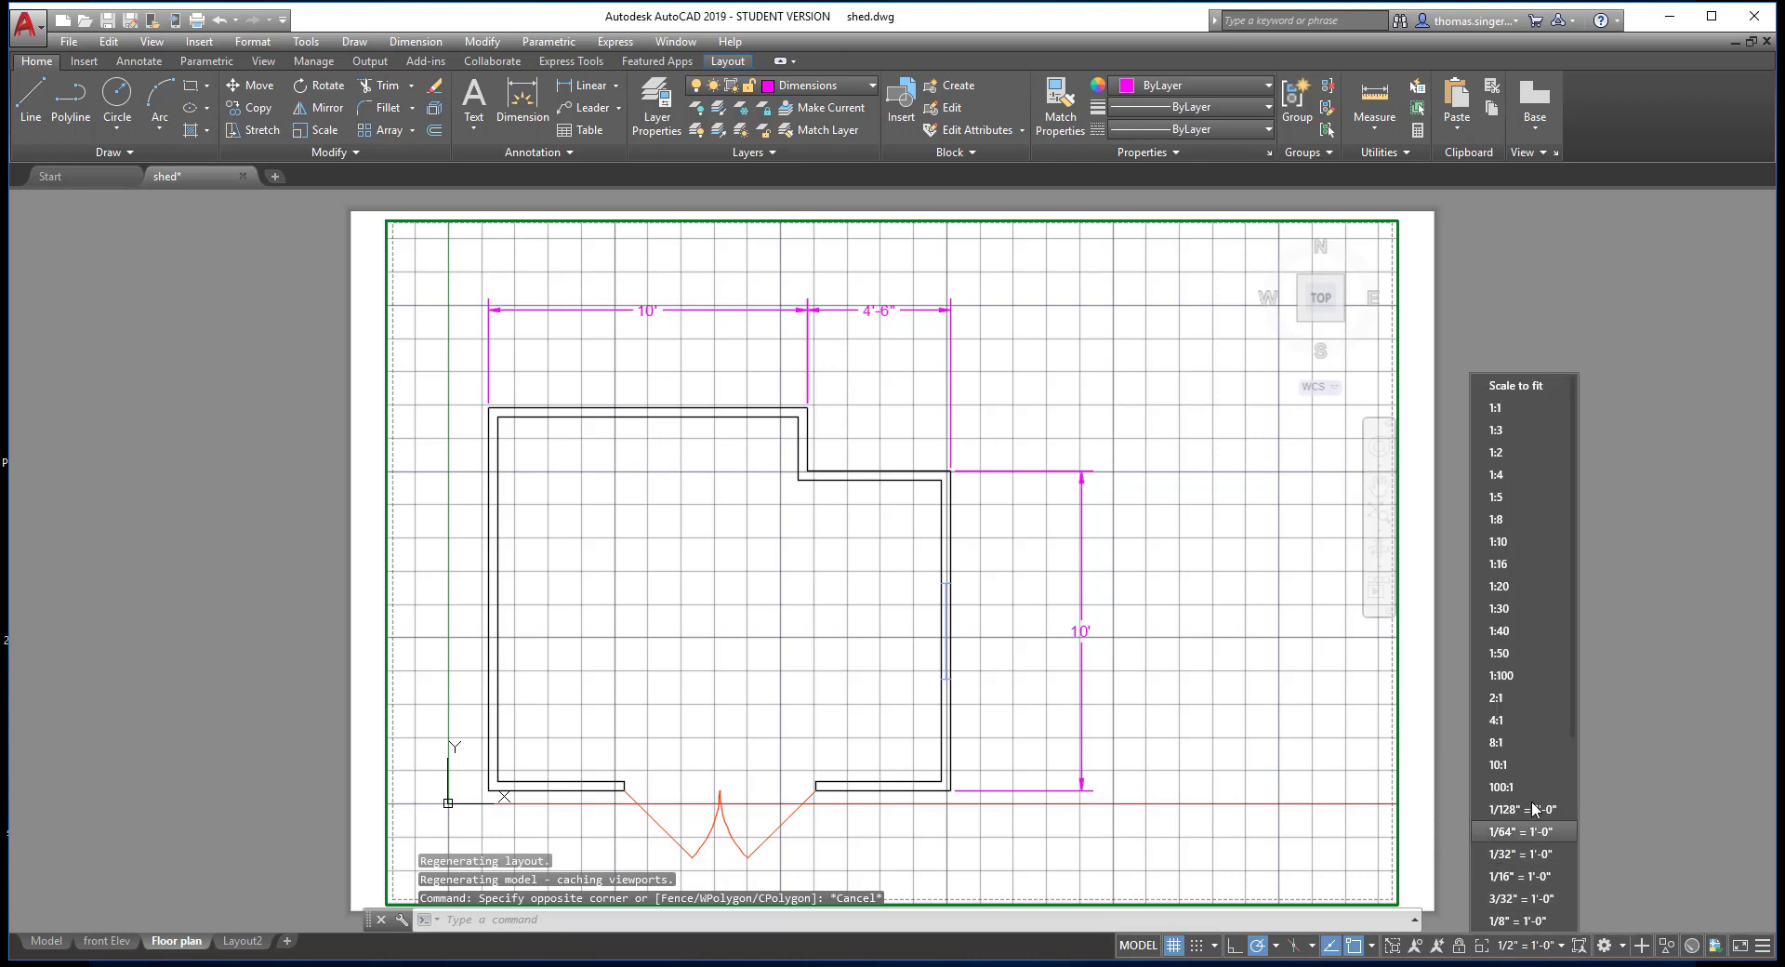
scroll(1510, 850, "down", 3)
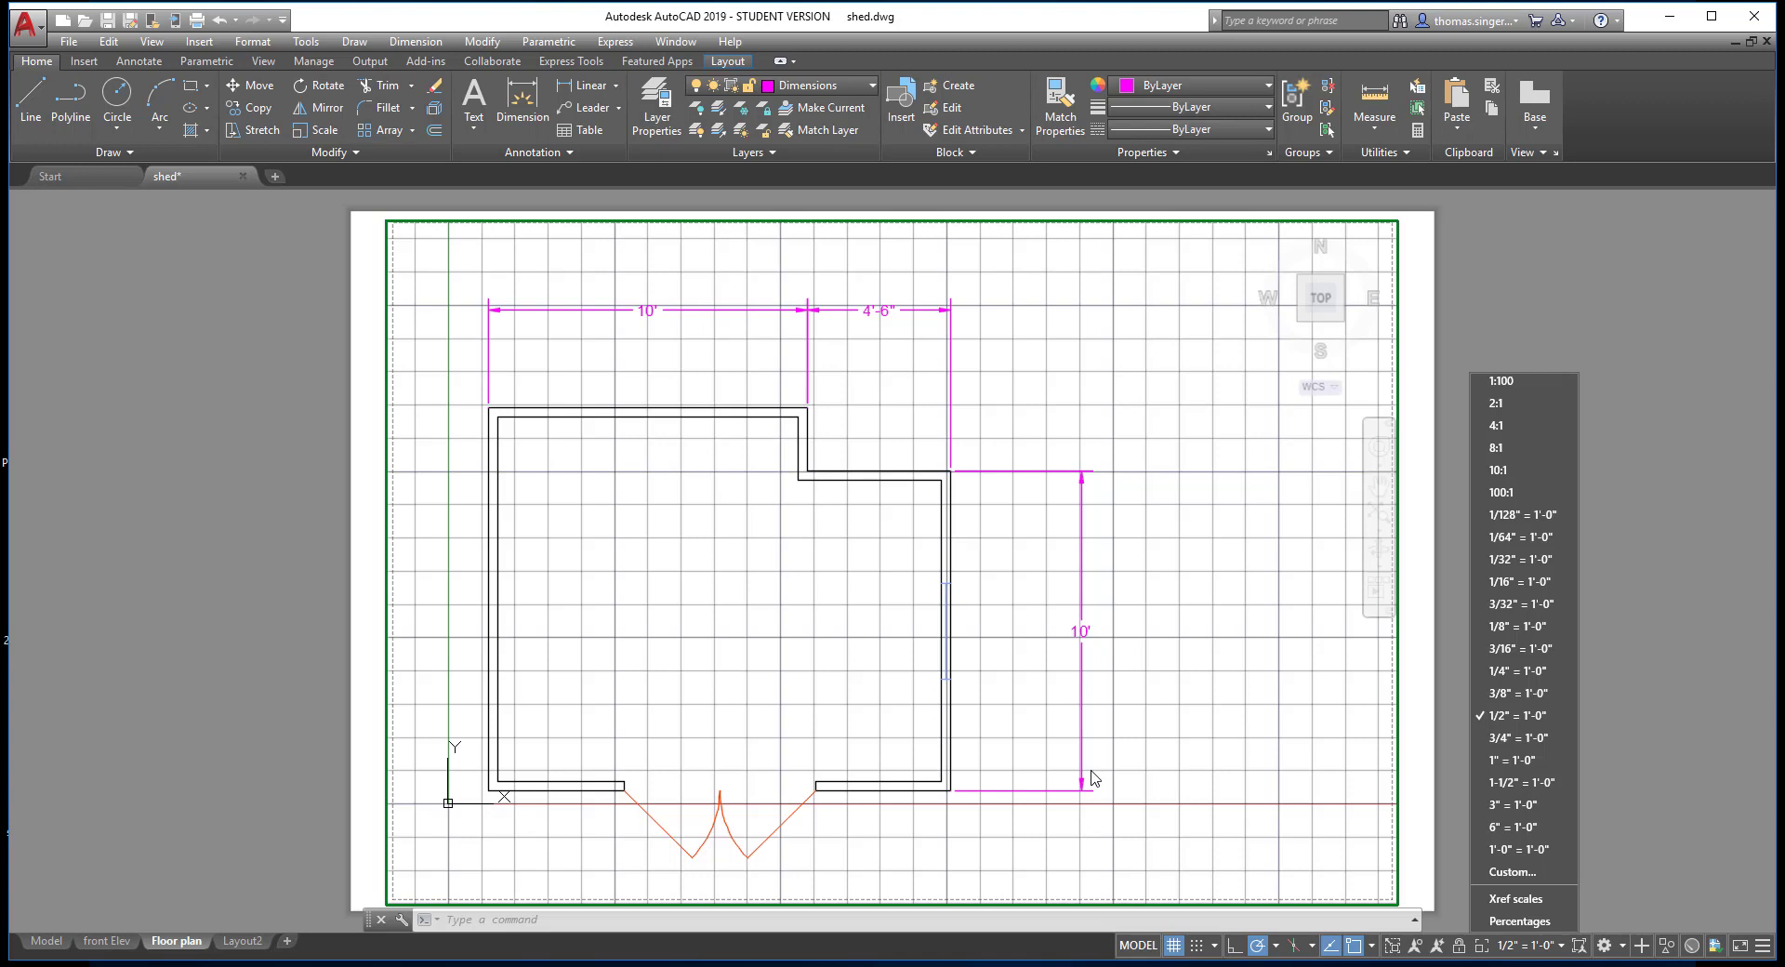
left_click(1422, 587)
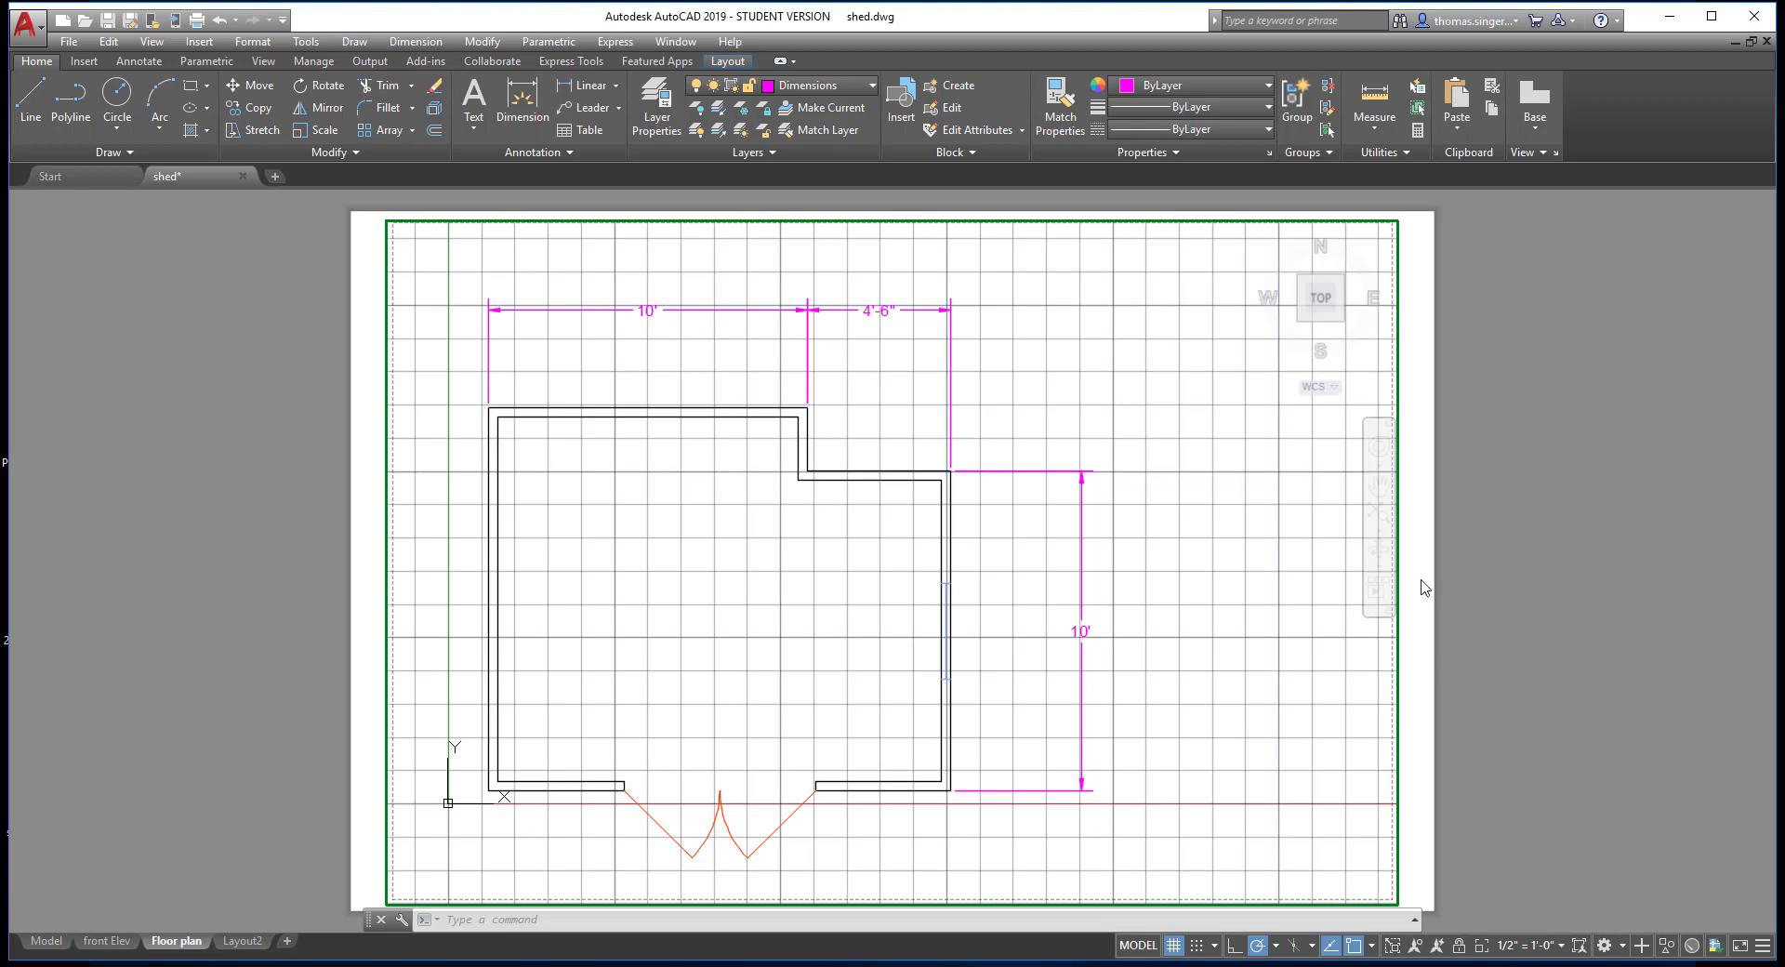
double_click(1423, 587)
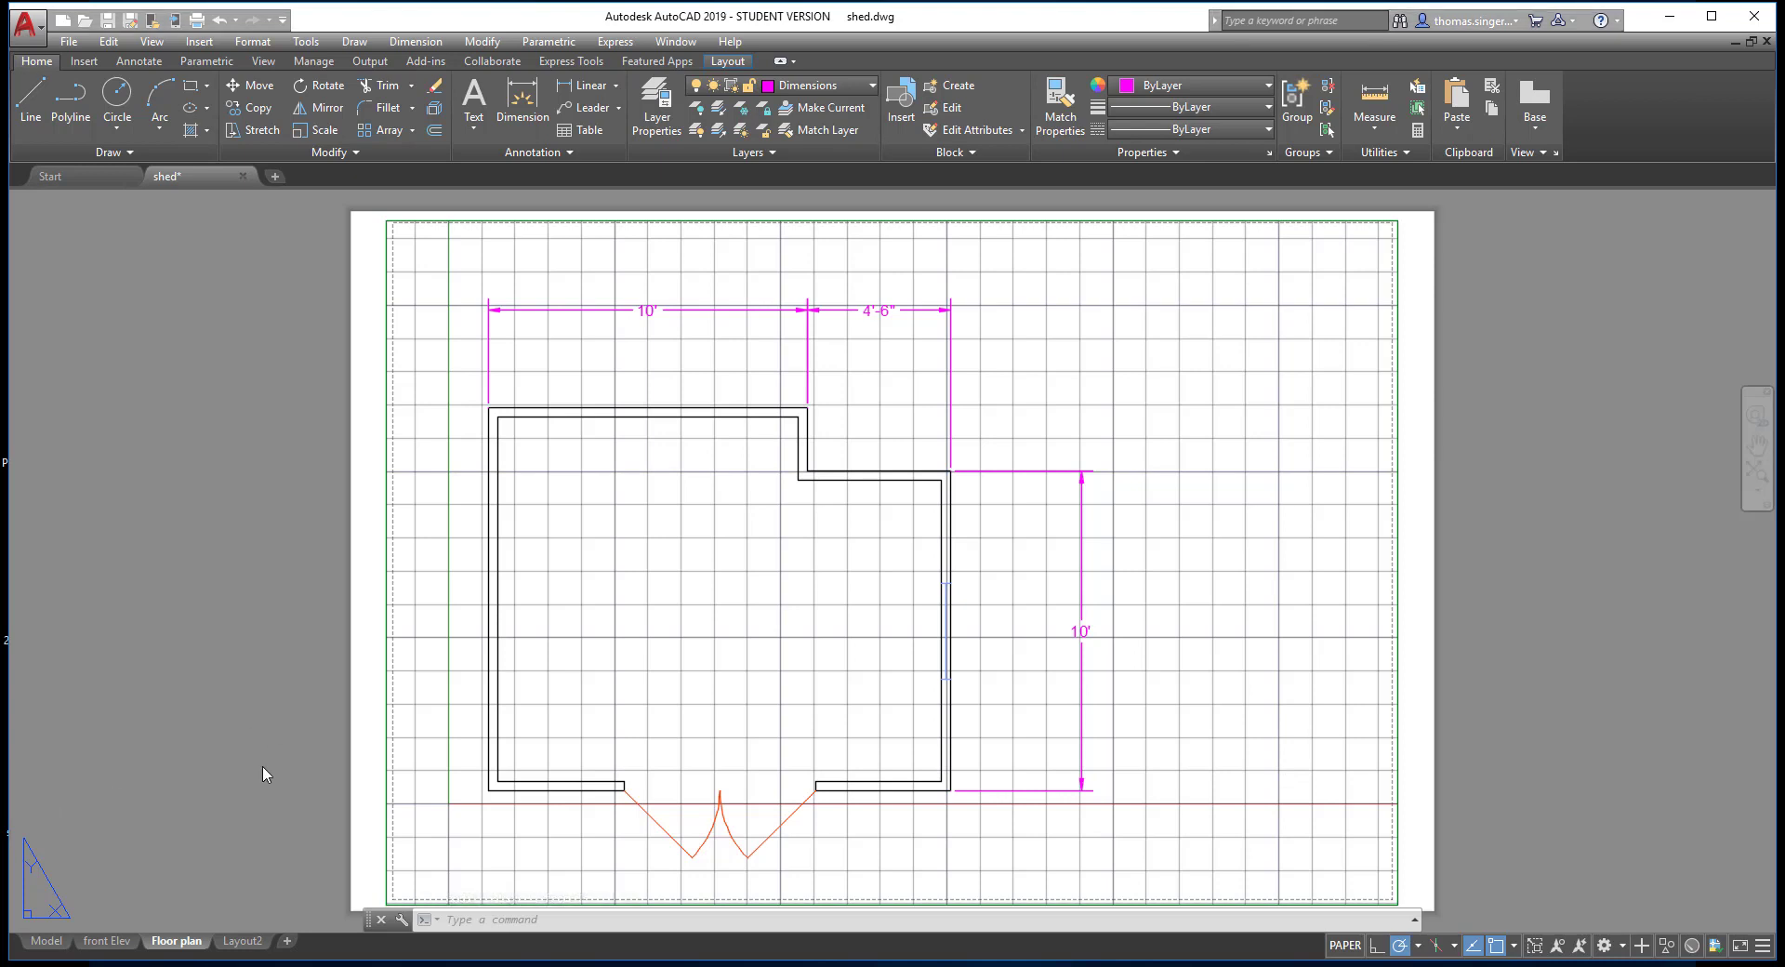
Insert the ANSI A Title Block layout from the MET 1371 template drawing.
right_click(172, 944)
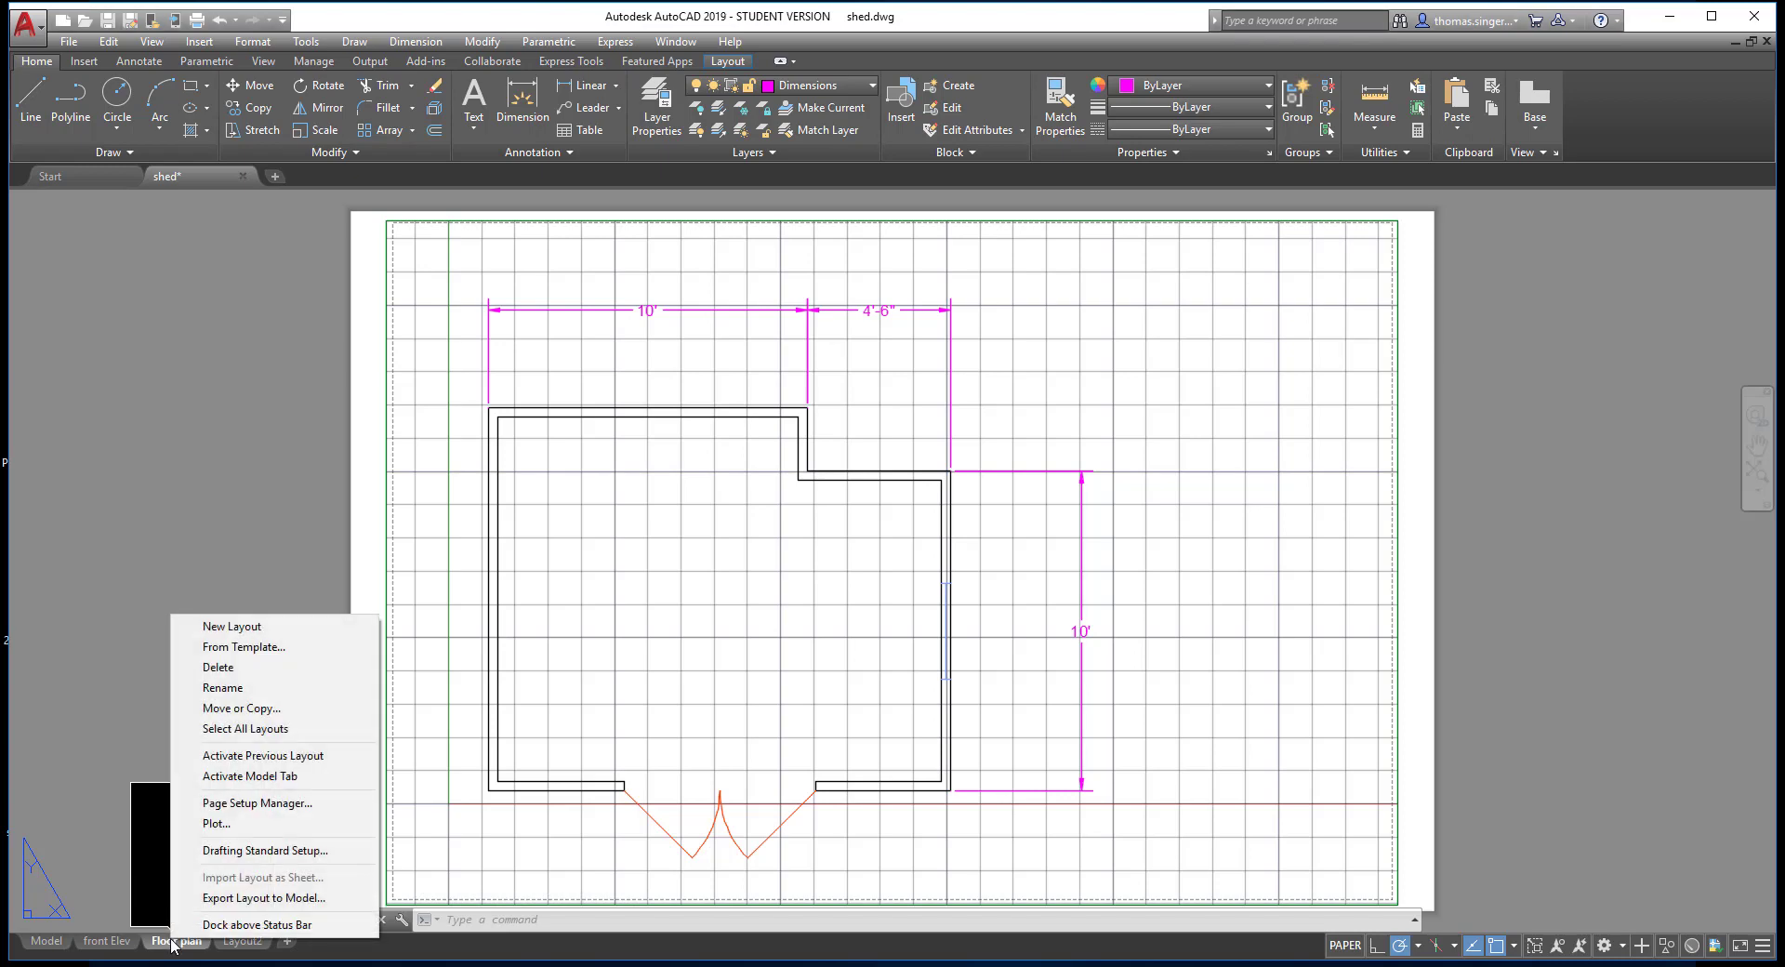
left_click(271, 653)
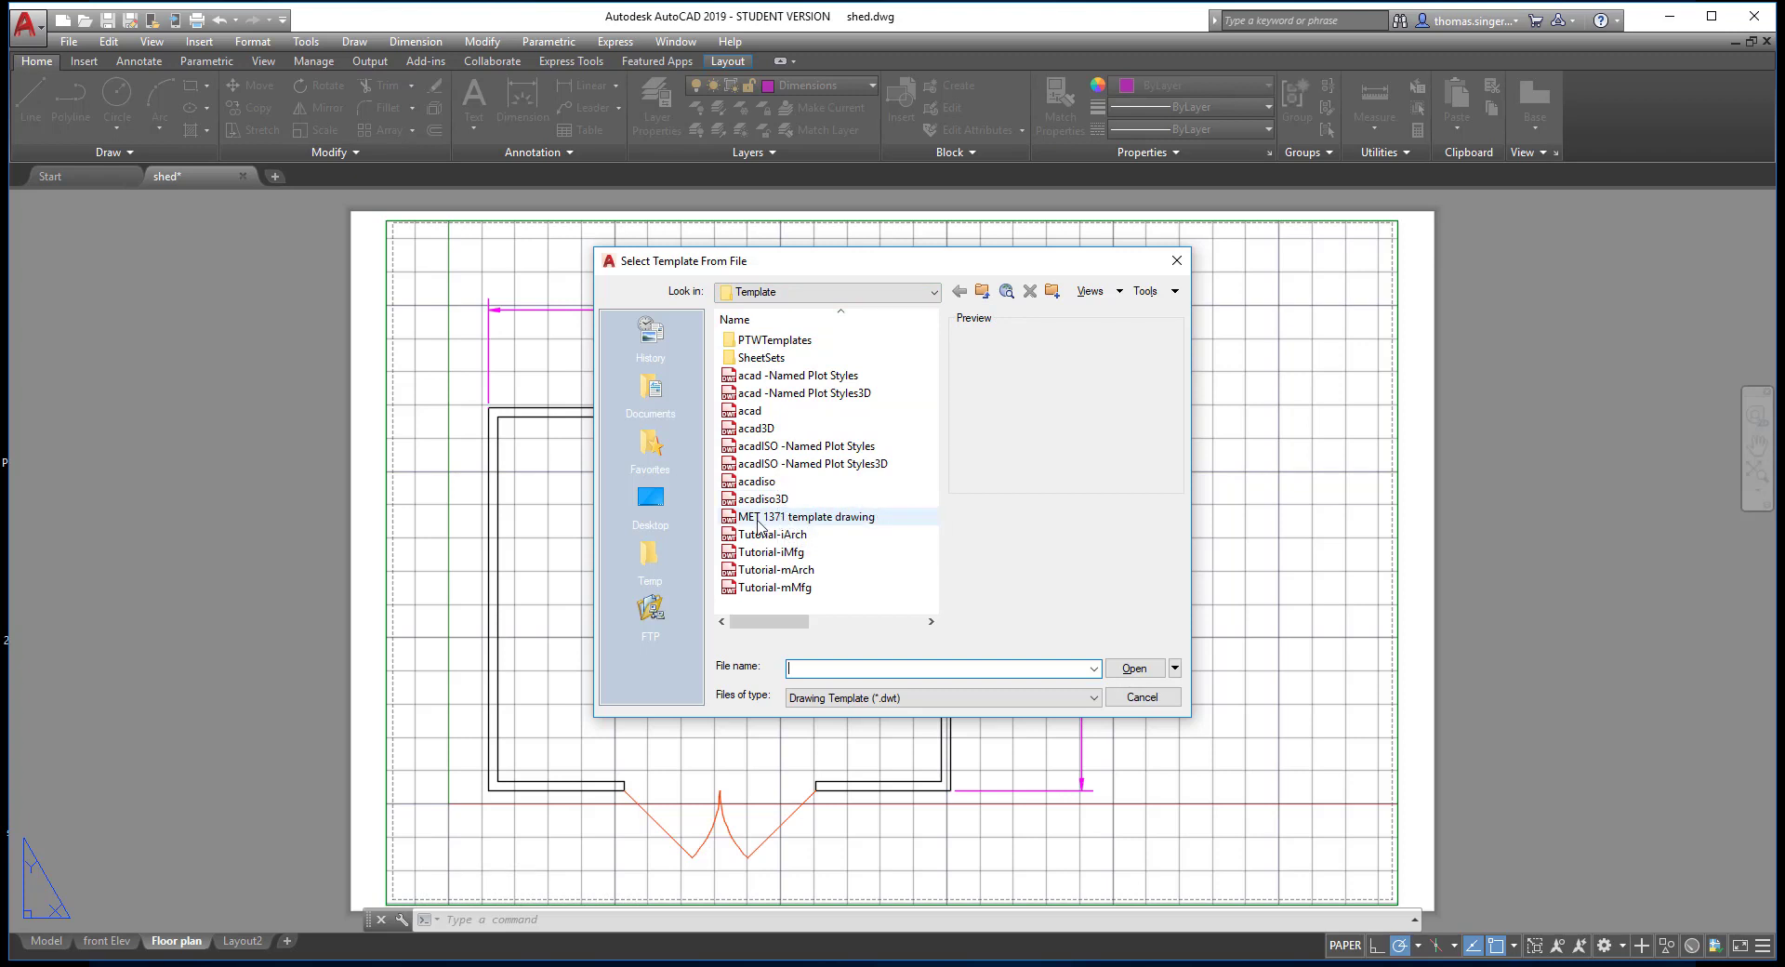
left_click(822, 517)
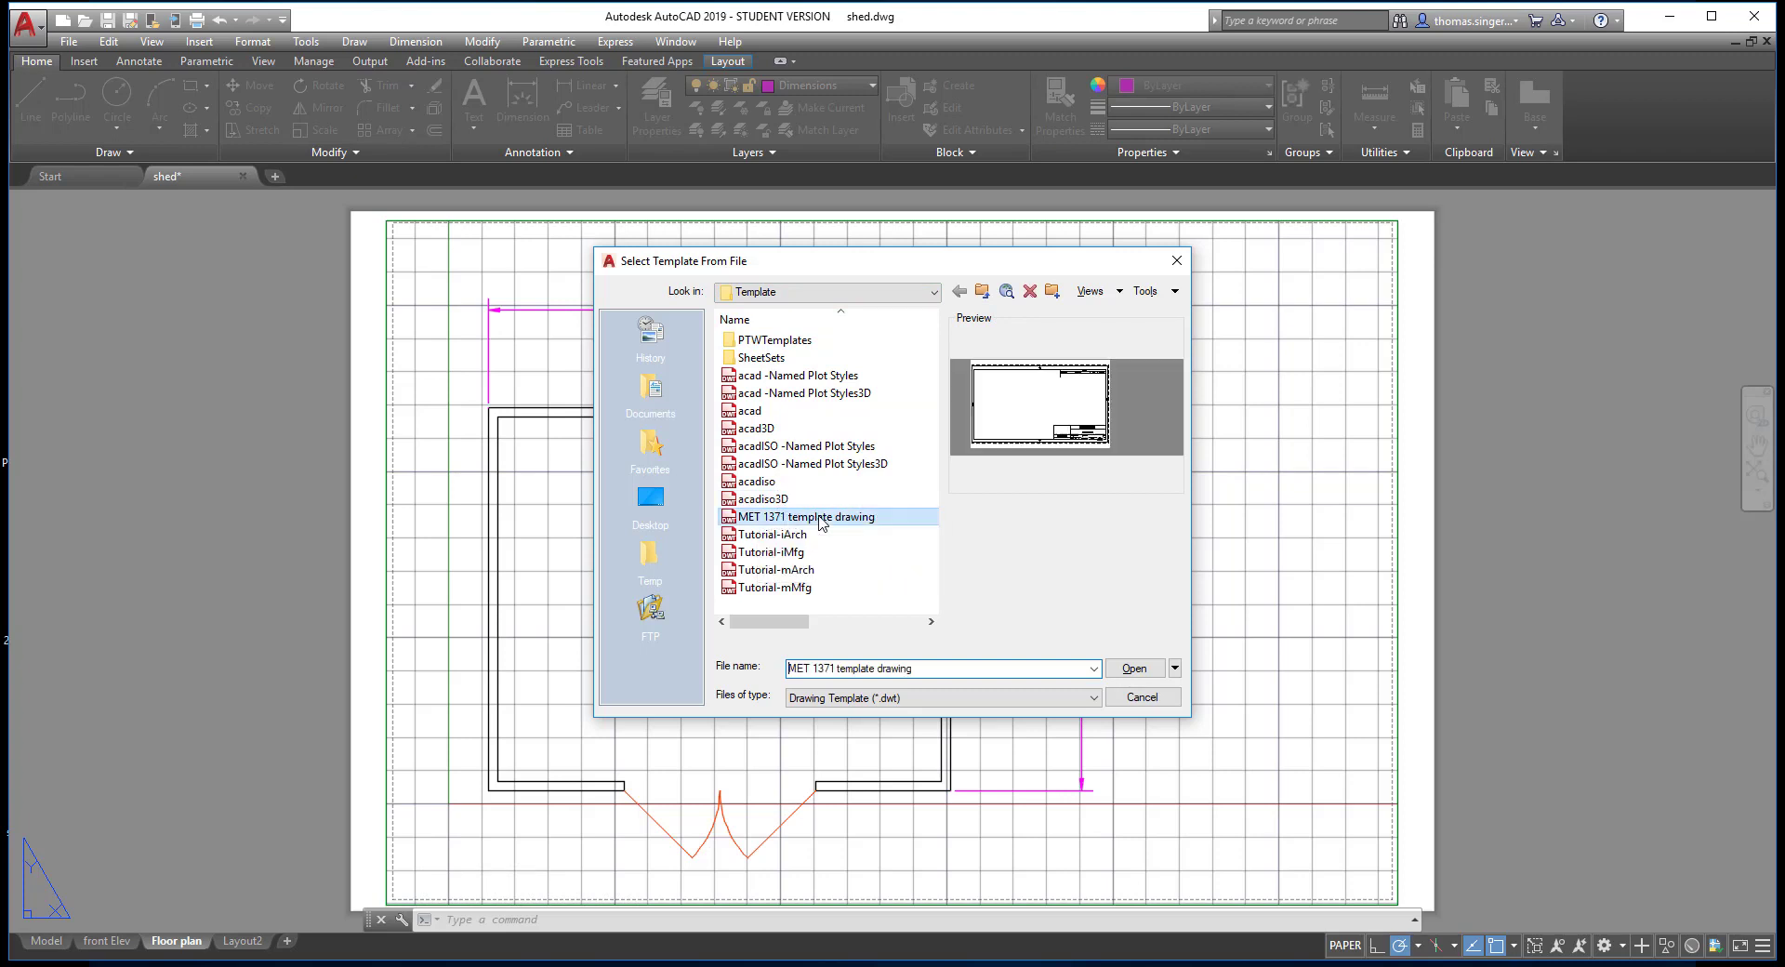
left_click(1135, 669)
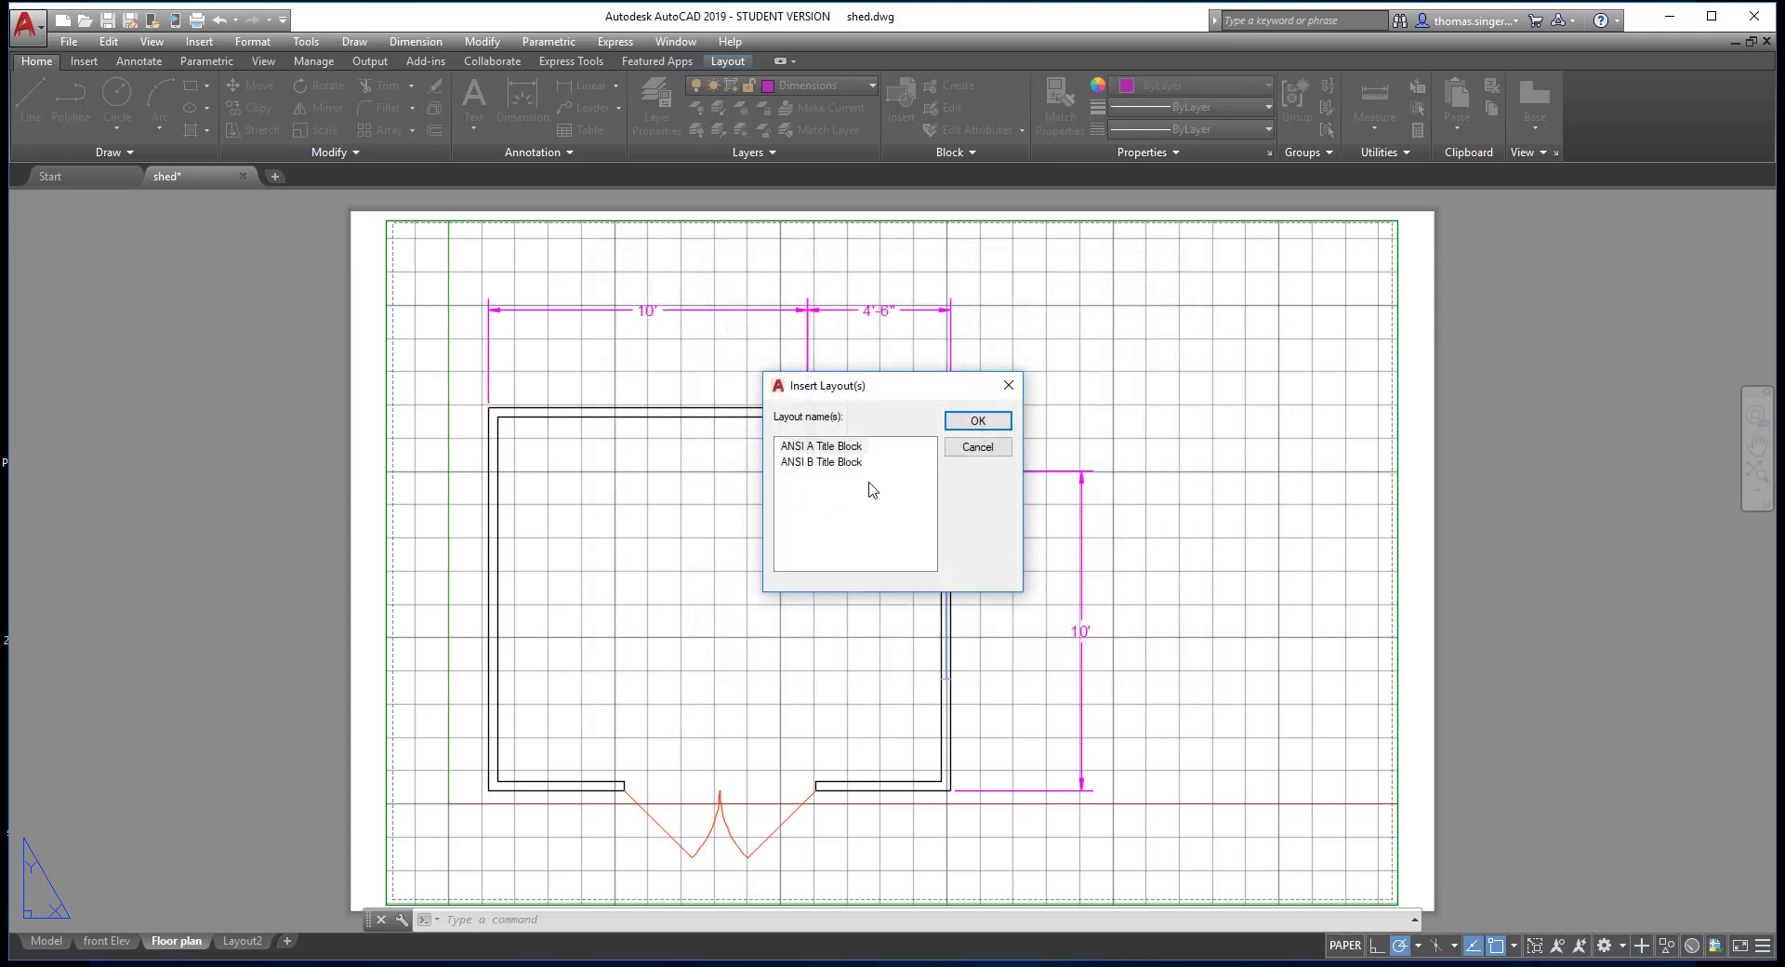
left_click(836, 447)
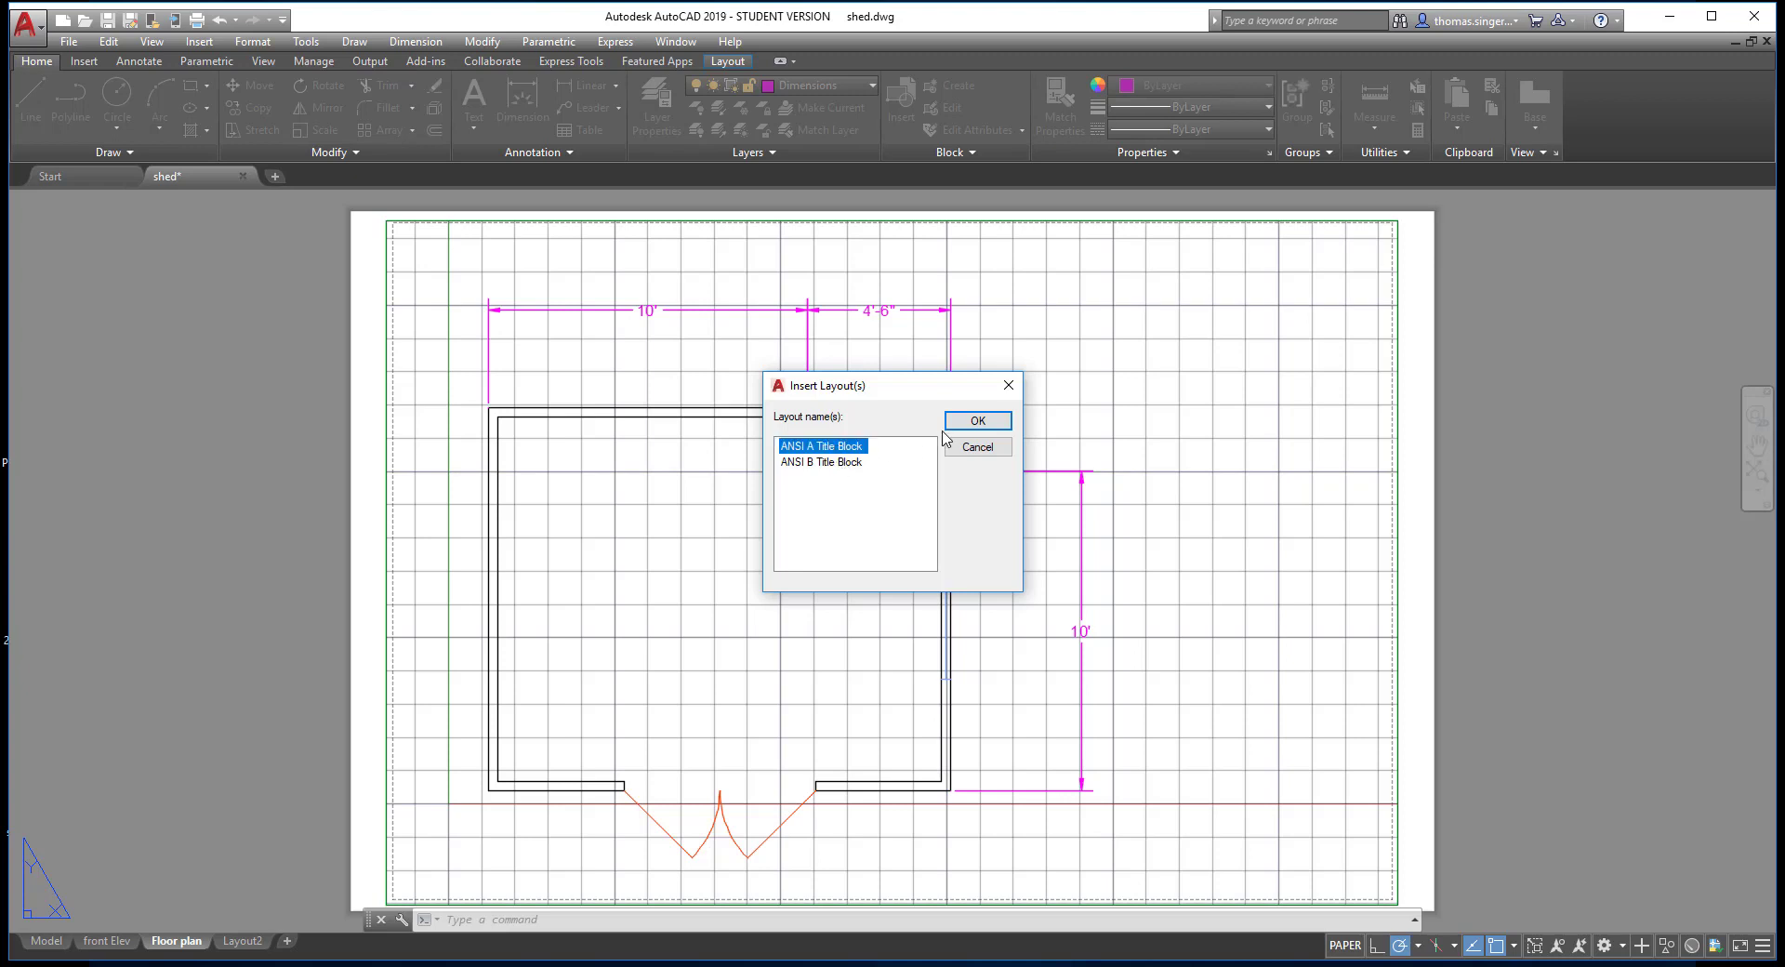
left_click(978, 423)
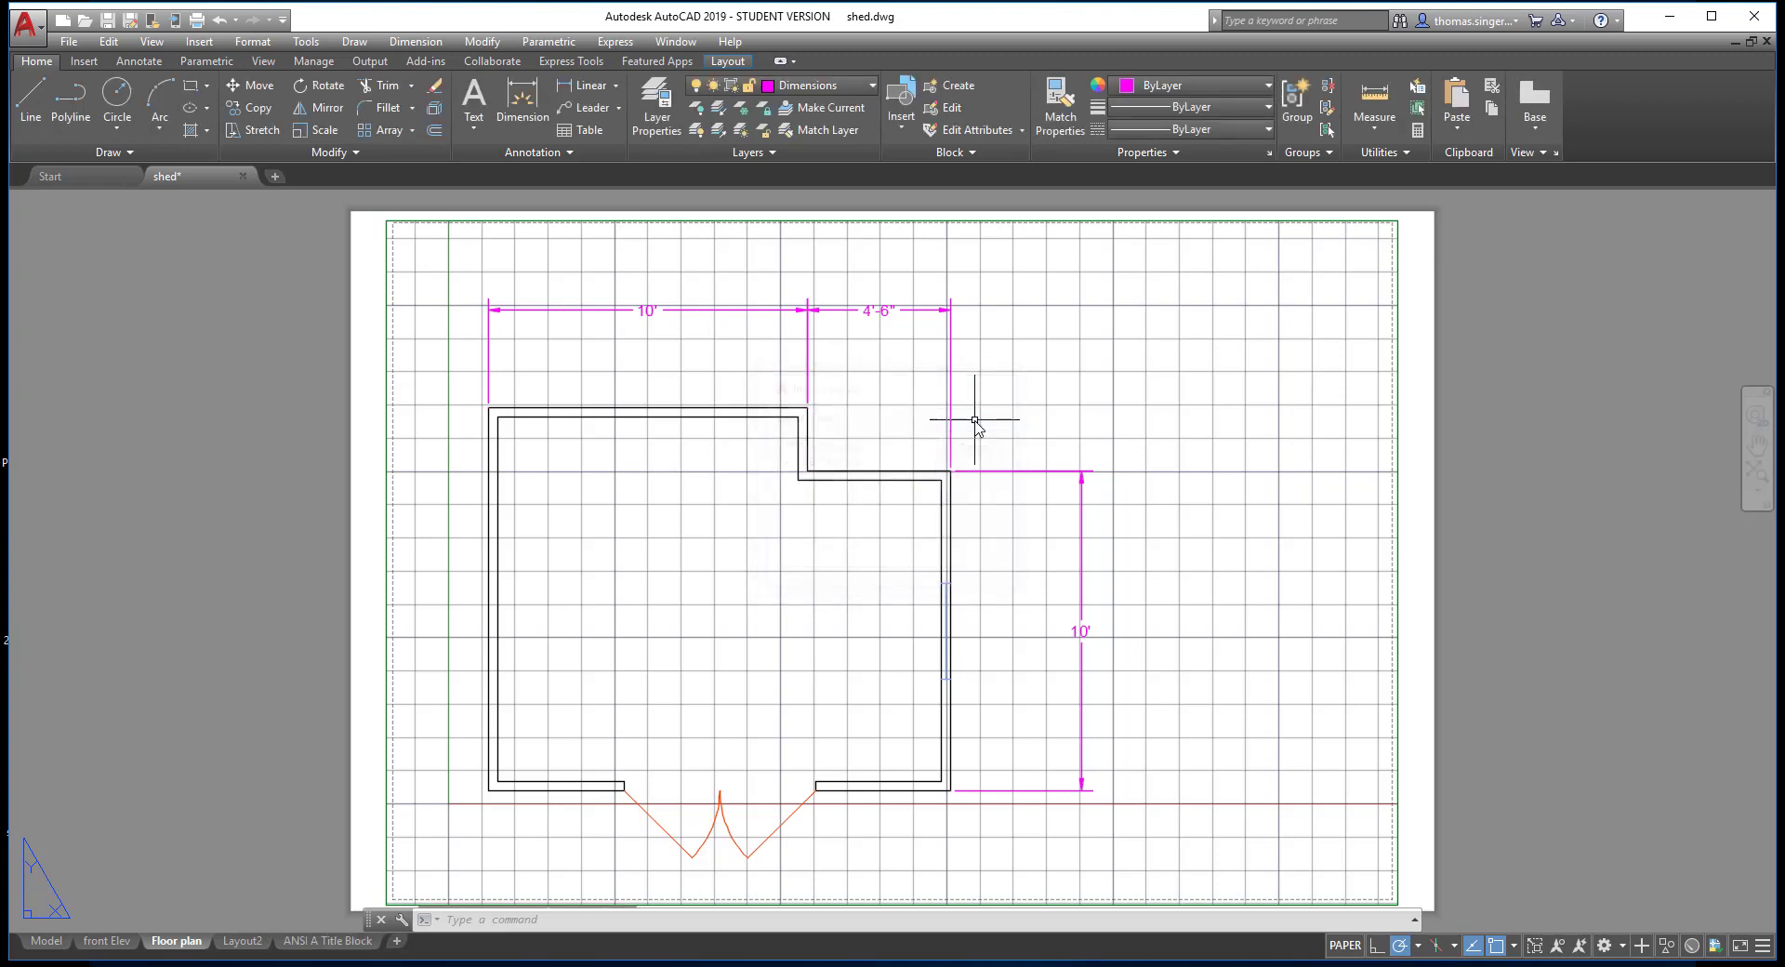
Open the ANSI A Title Block layout and check that its Drawing Name text is editable, leaving it unchanged.
mouse_move(324, 945)
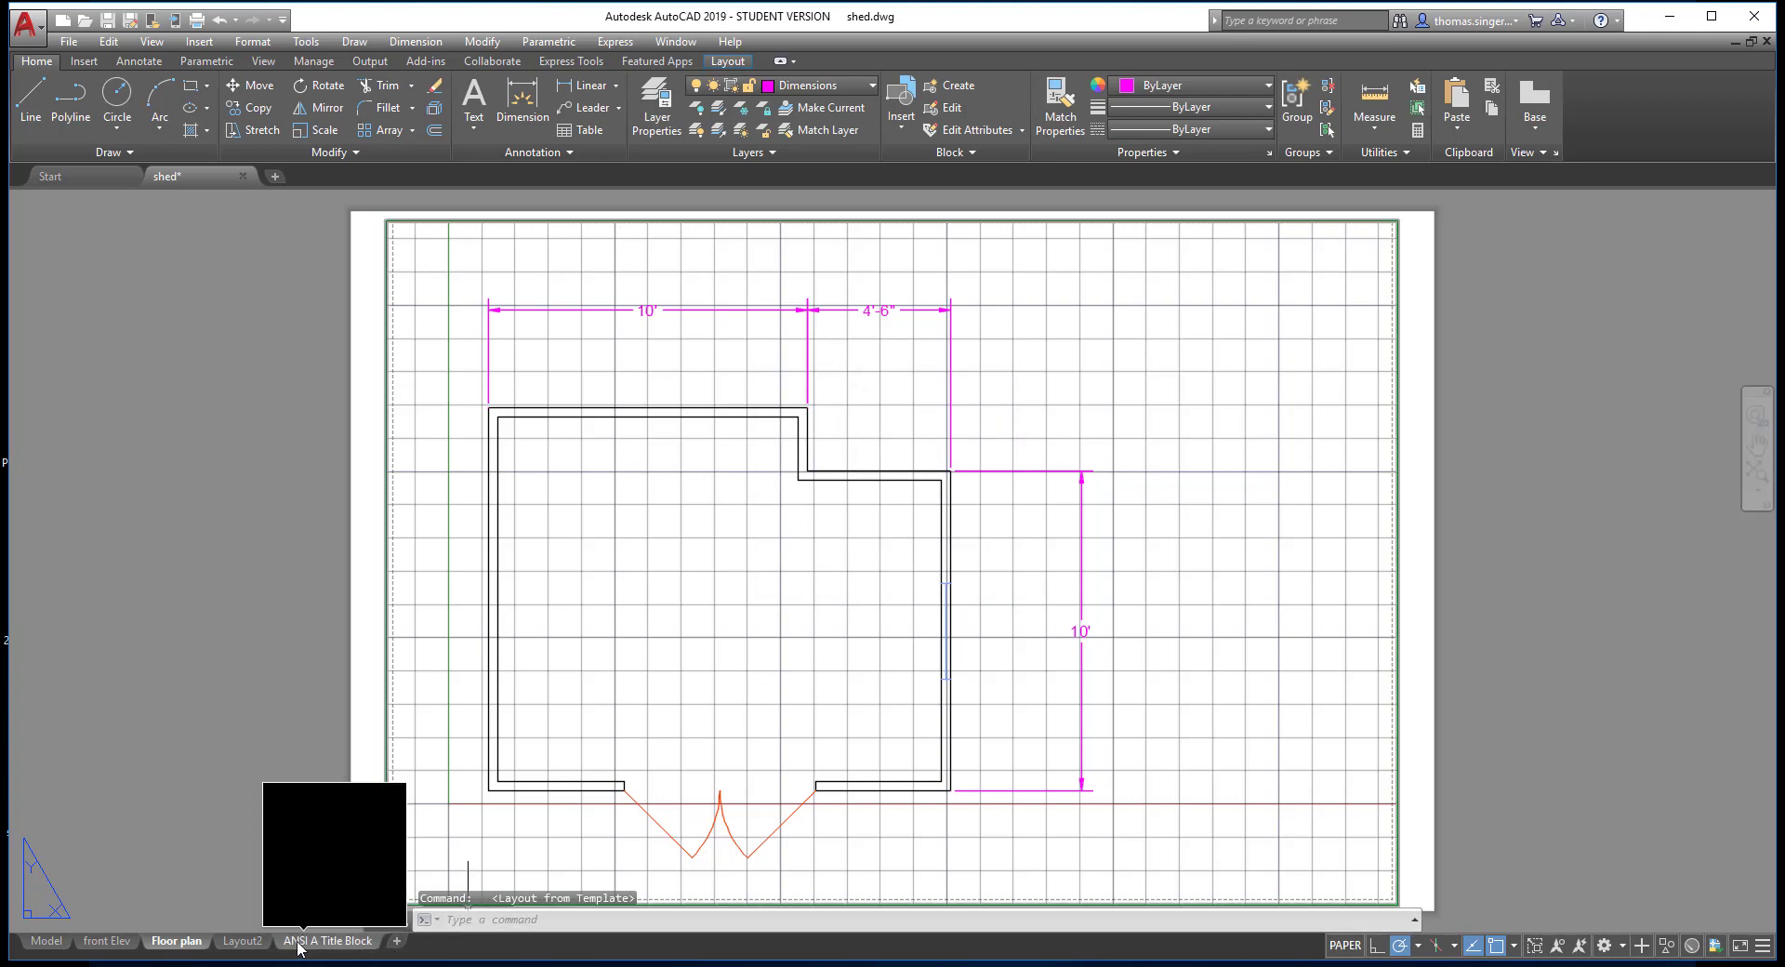
left_click(324, 941)
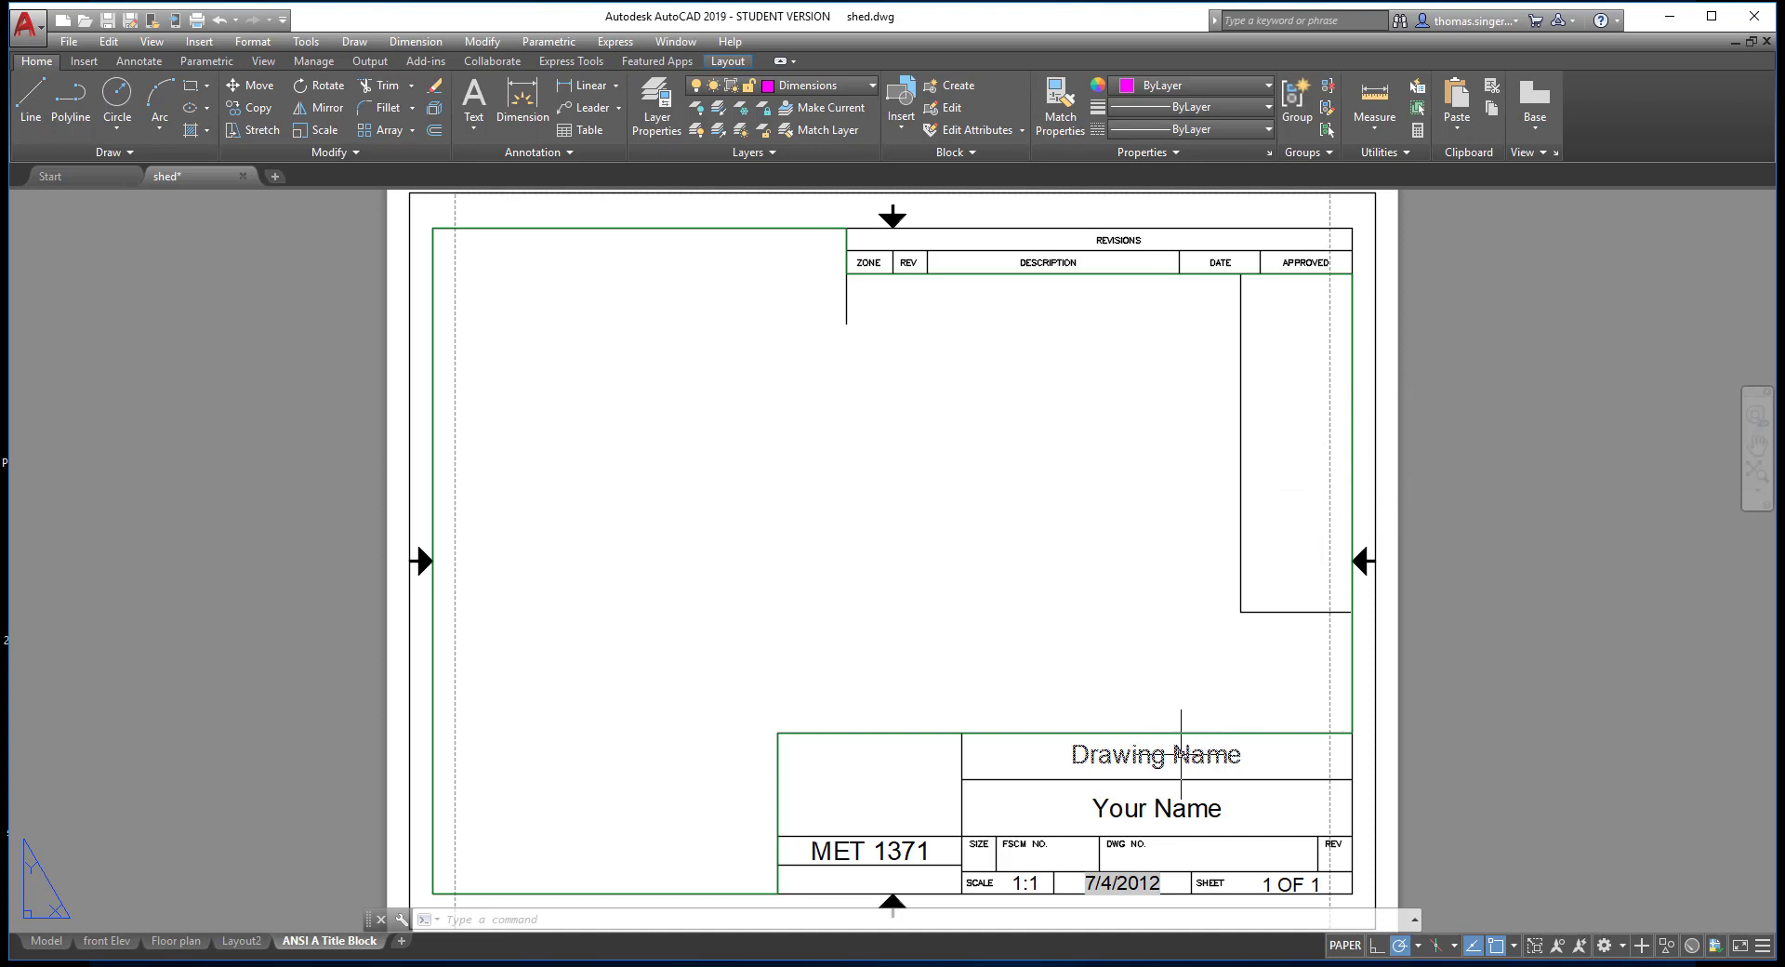
left_click(1181, 755)
double_click(1157, 756)
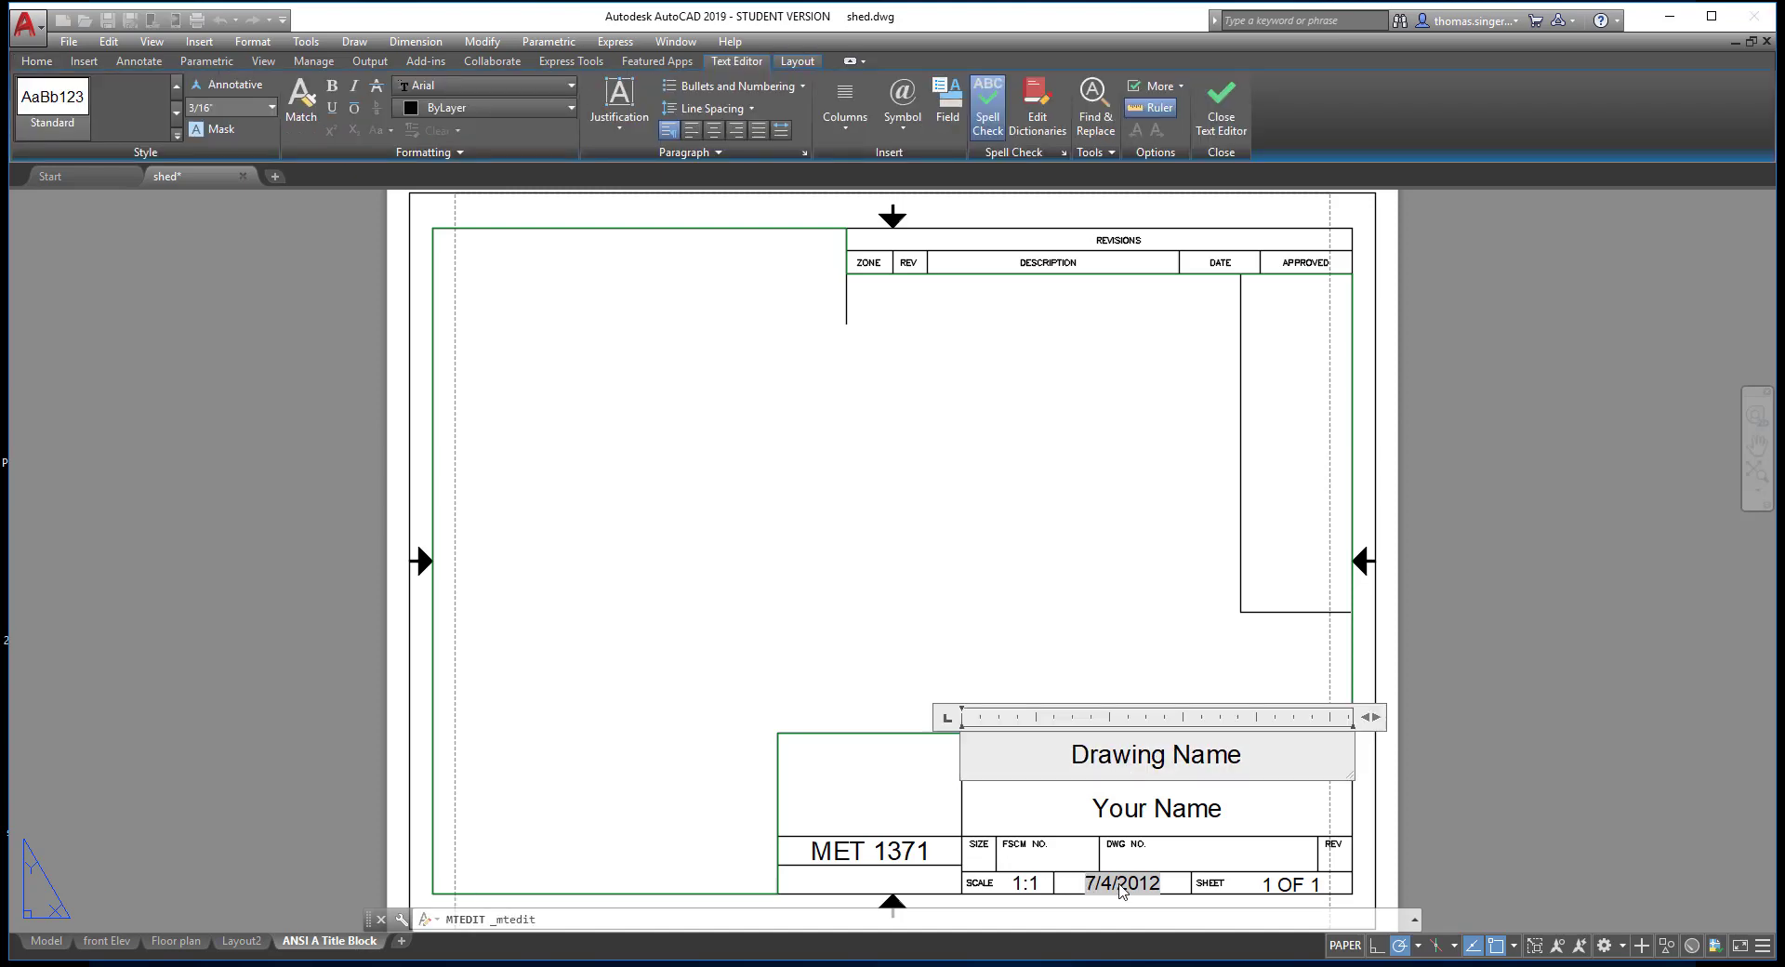
key("Escape")
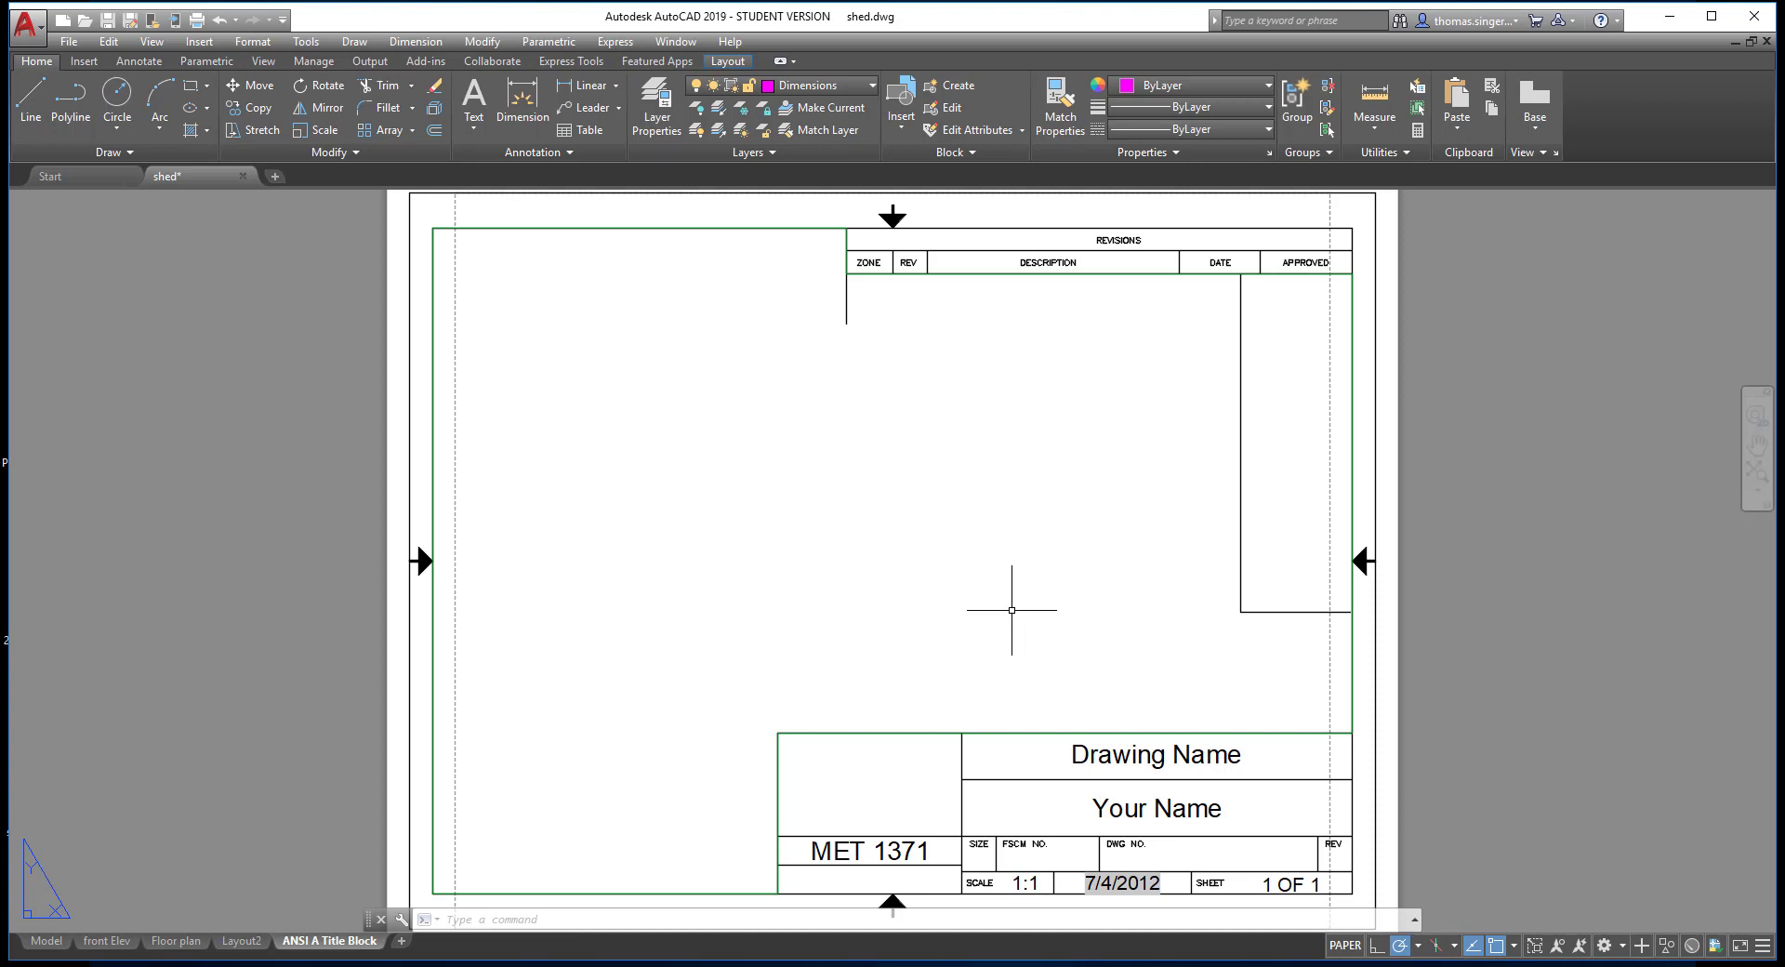
Activate the title block layout's viewport and bring the floor plan into view within it.
double_click(1012, 610)
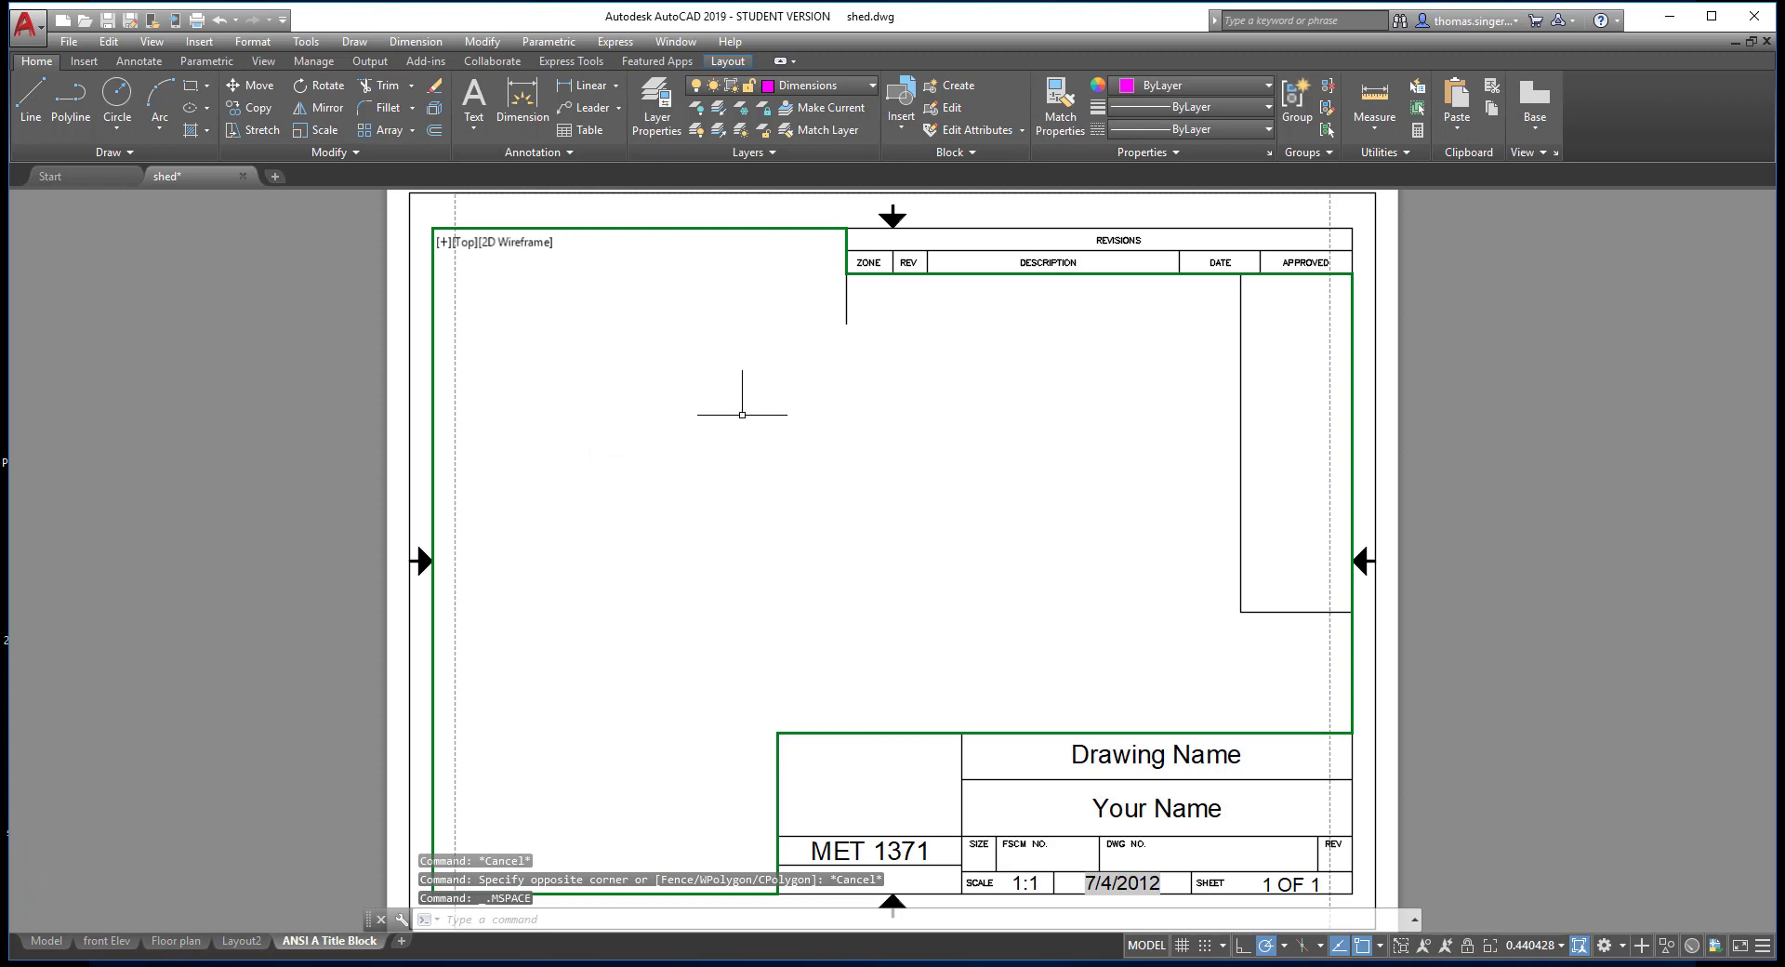
scroll(835, 502, "down", 10)
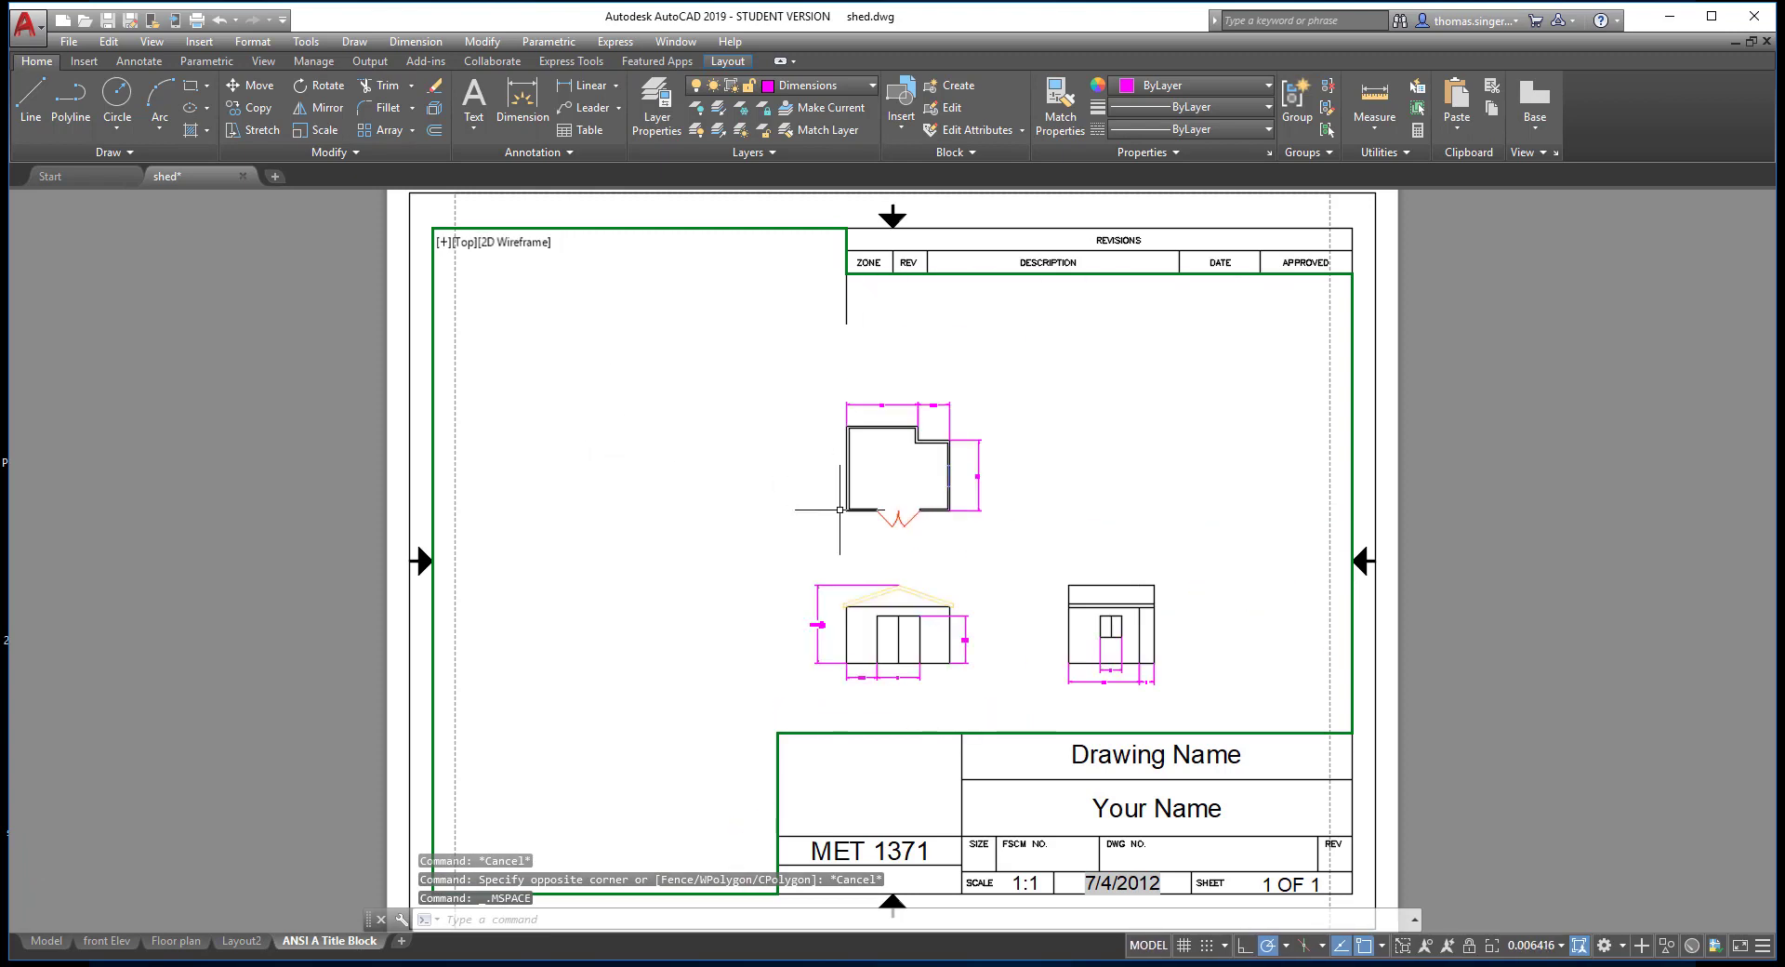
scroll(841, 508, "up", 3)
scroll(841, 508, "down", 6)
middle_click_drag(1063, 521, 1188, 598)
scroll(1018, 511, "up", 2)
scroll(1017, 512, "up", 1)
scroll(1017, 512, "down", 1)
scroll(1144, 578, "up", 2)
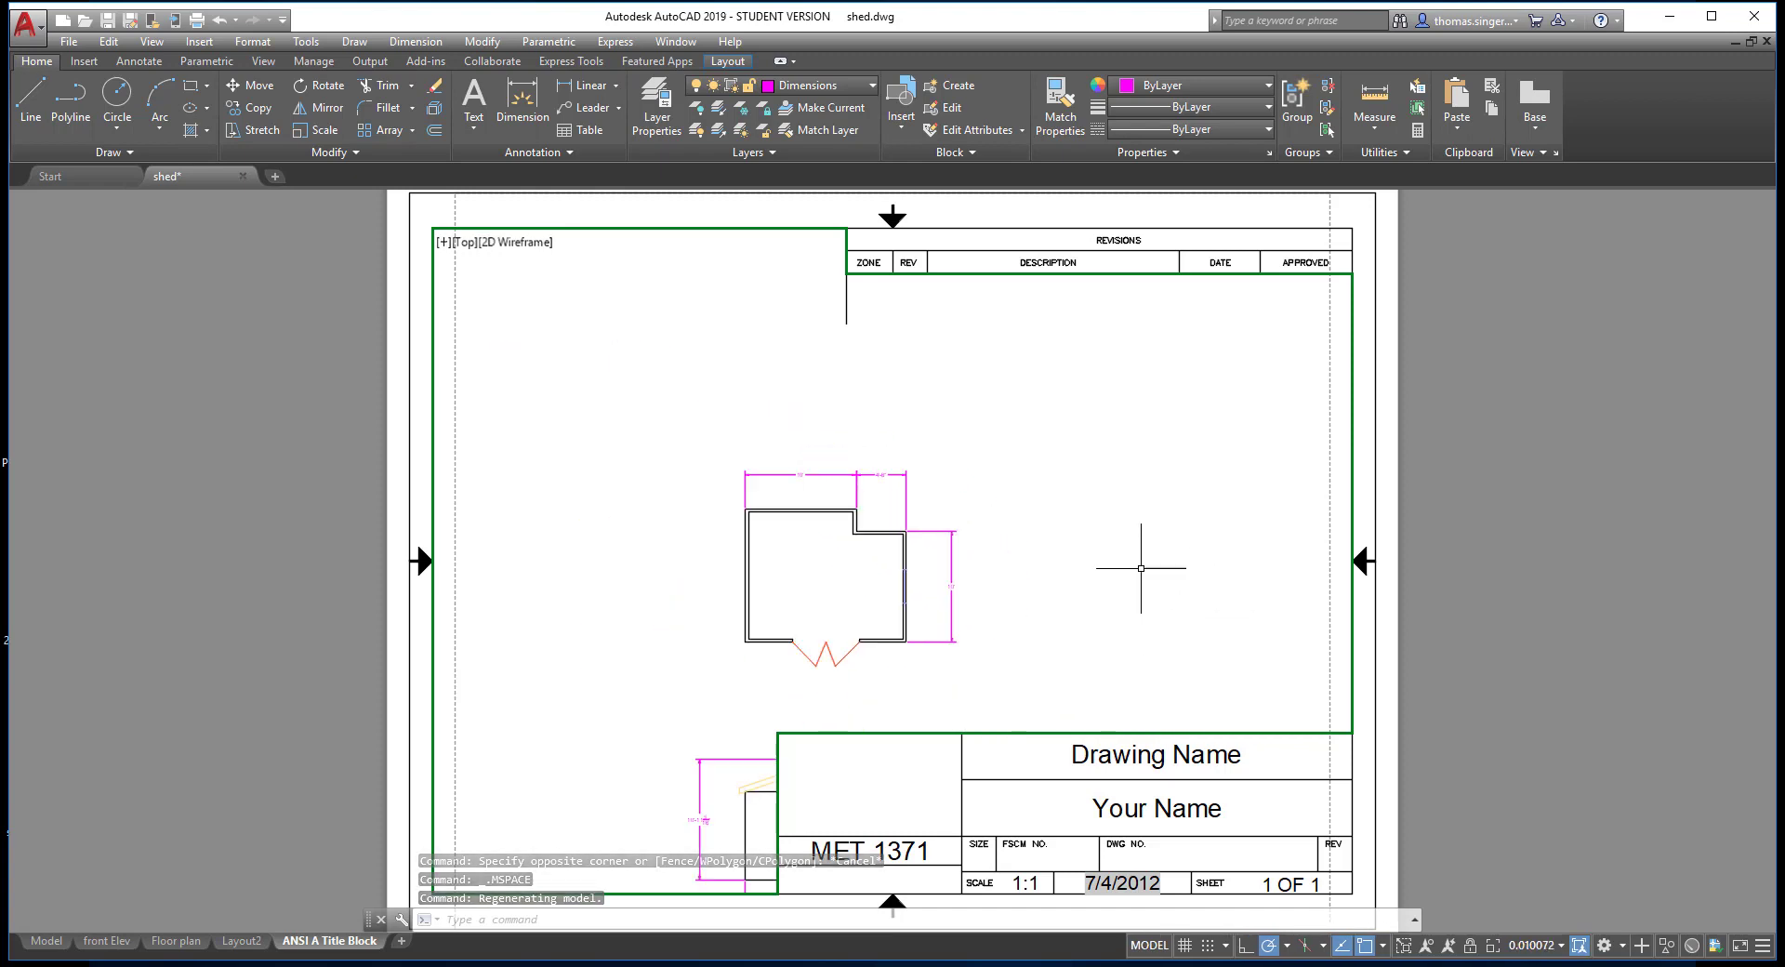
Set the viewport scale to 1/8" = 1'-0" and shift the floor plan towards the viewport's centre.
left_click(1562, 946)
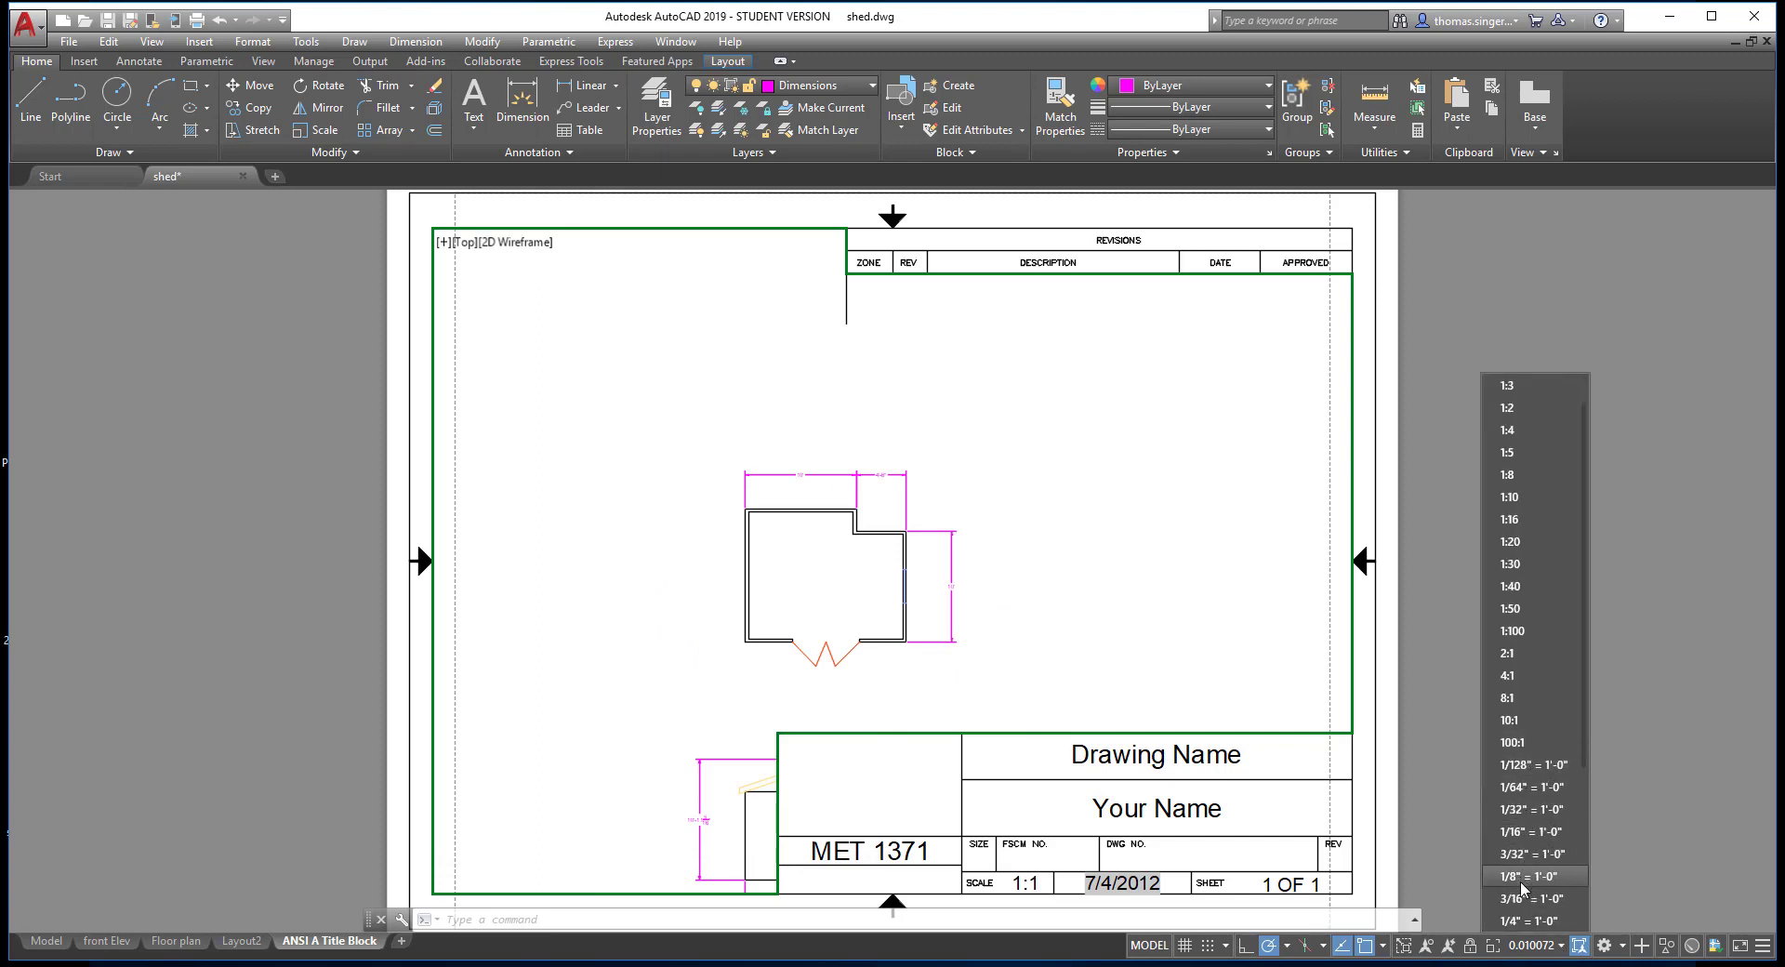
left_click(1525, 884)
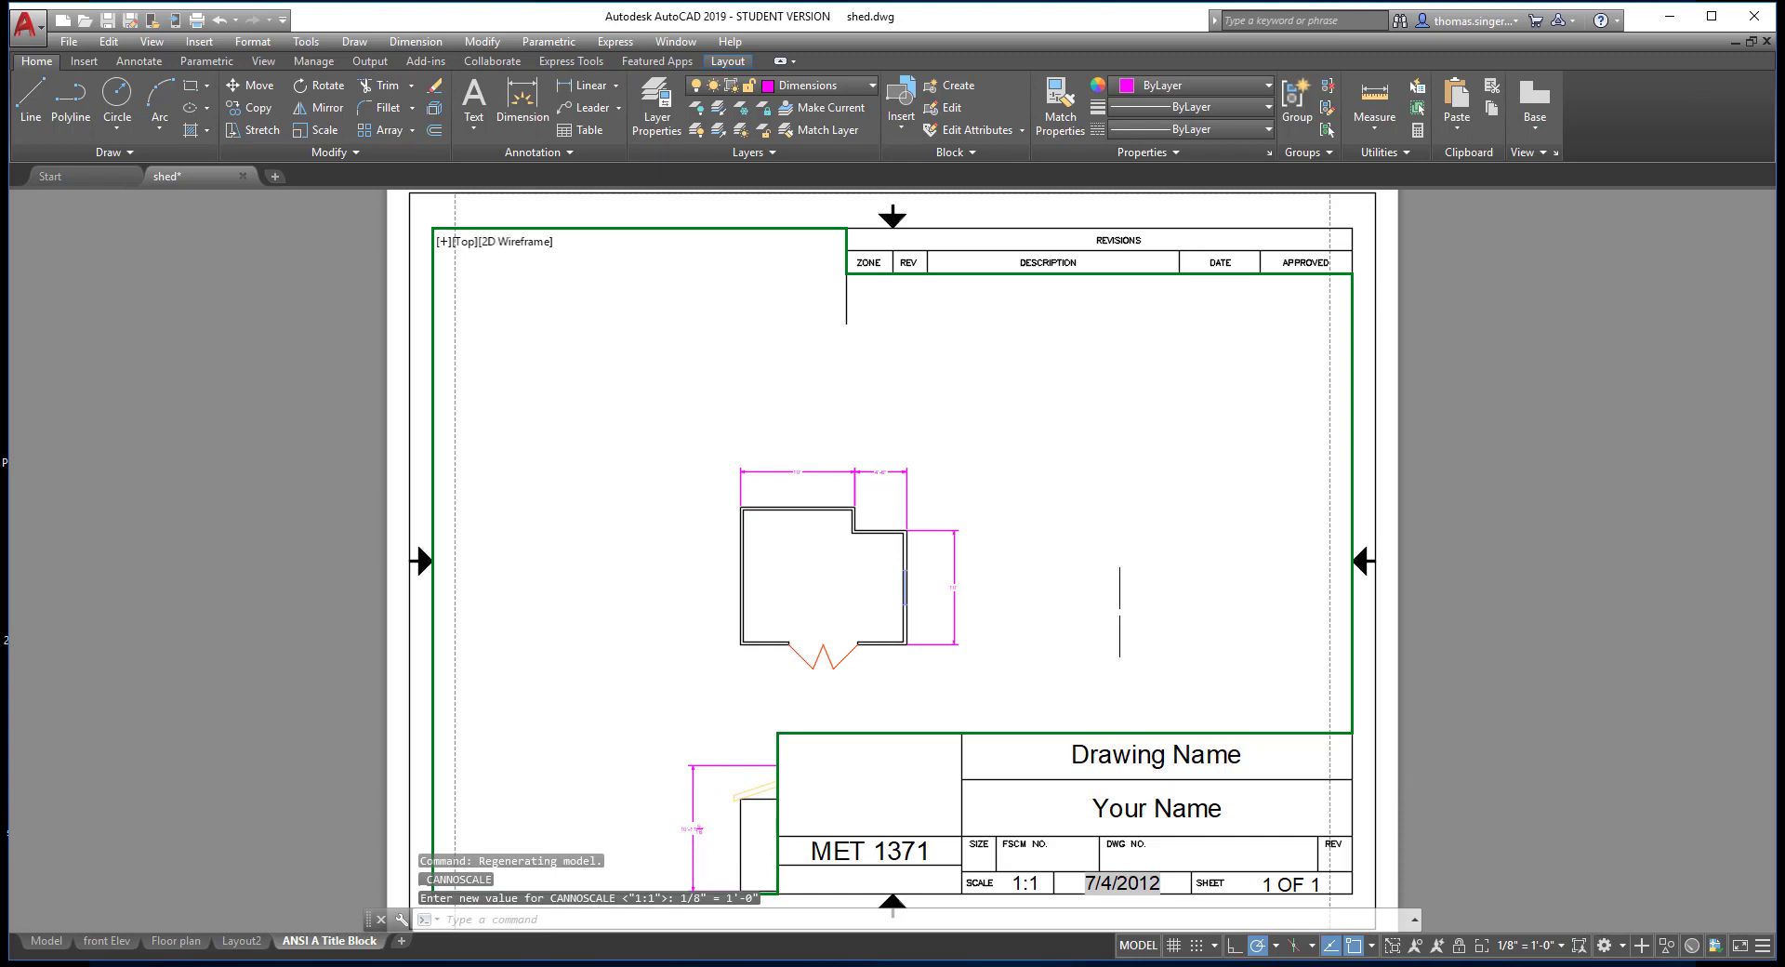
middle_click_drag(1122, 612, 1240, 605)
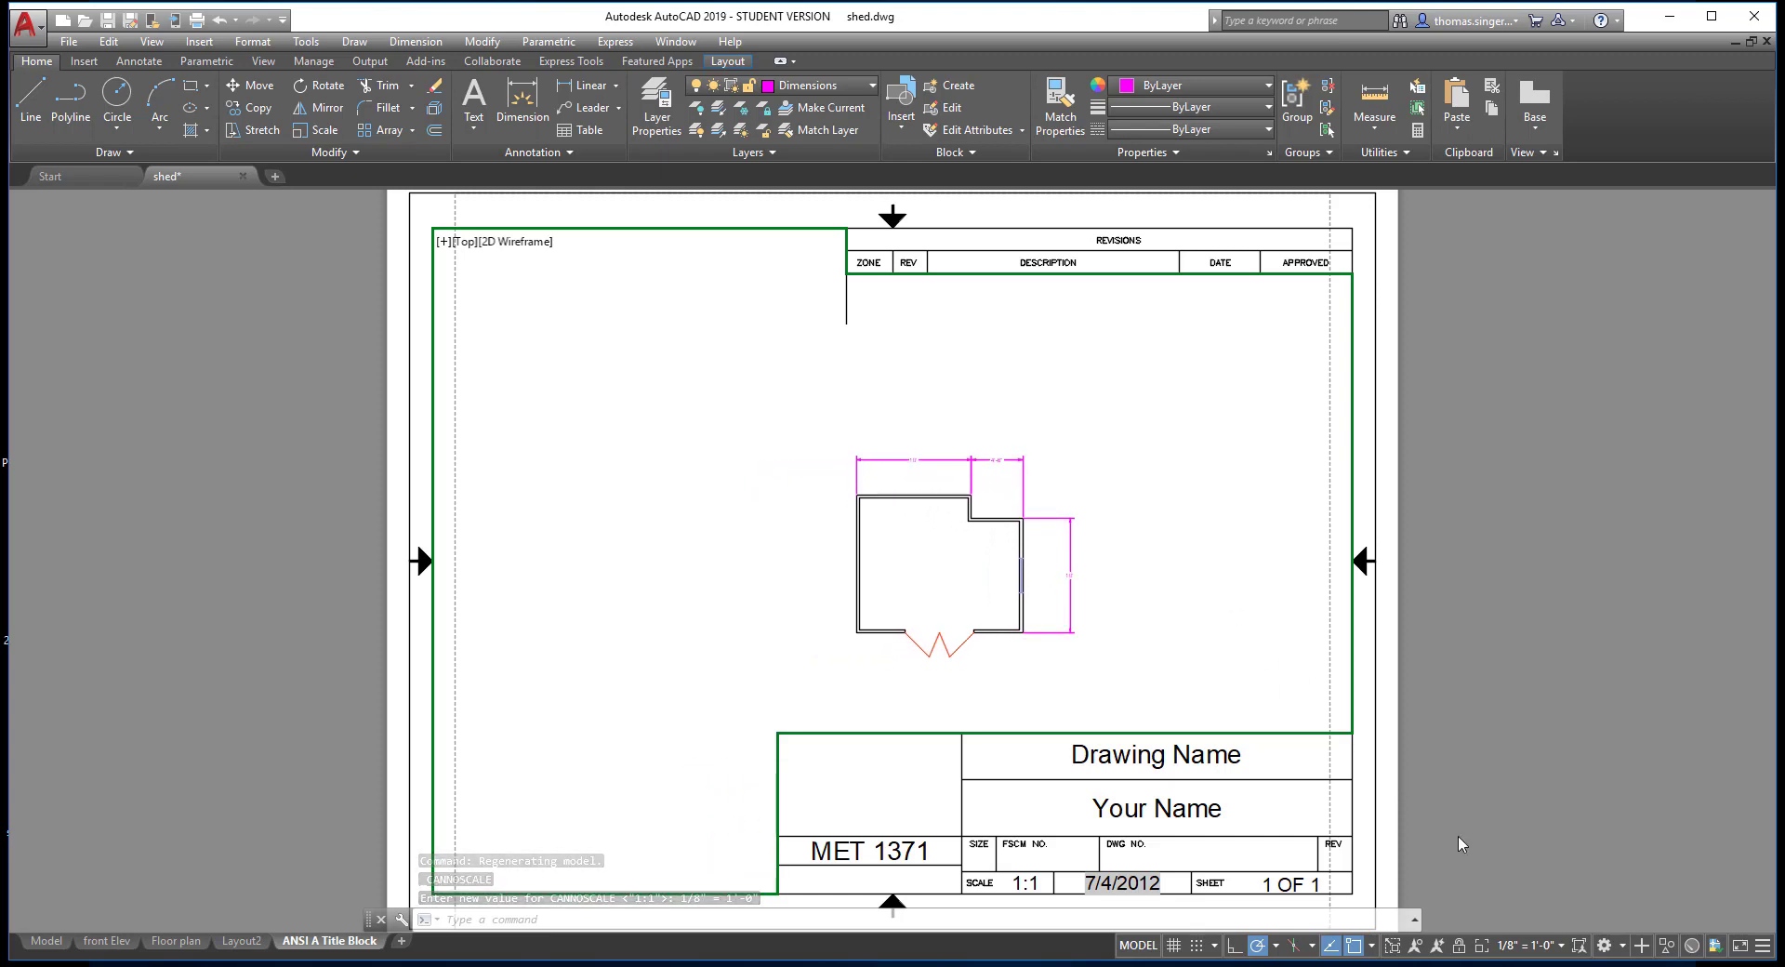
Set the viewport scale to 1/4" = 1'-0", position the floor plan clear of the title block, and return to paper space.
left_click(1561, 946)
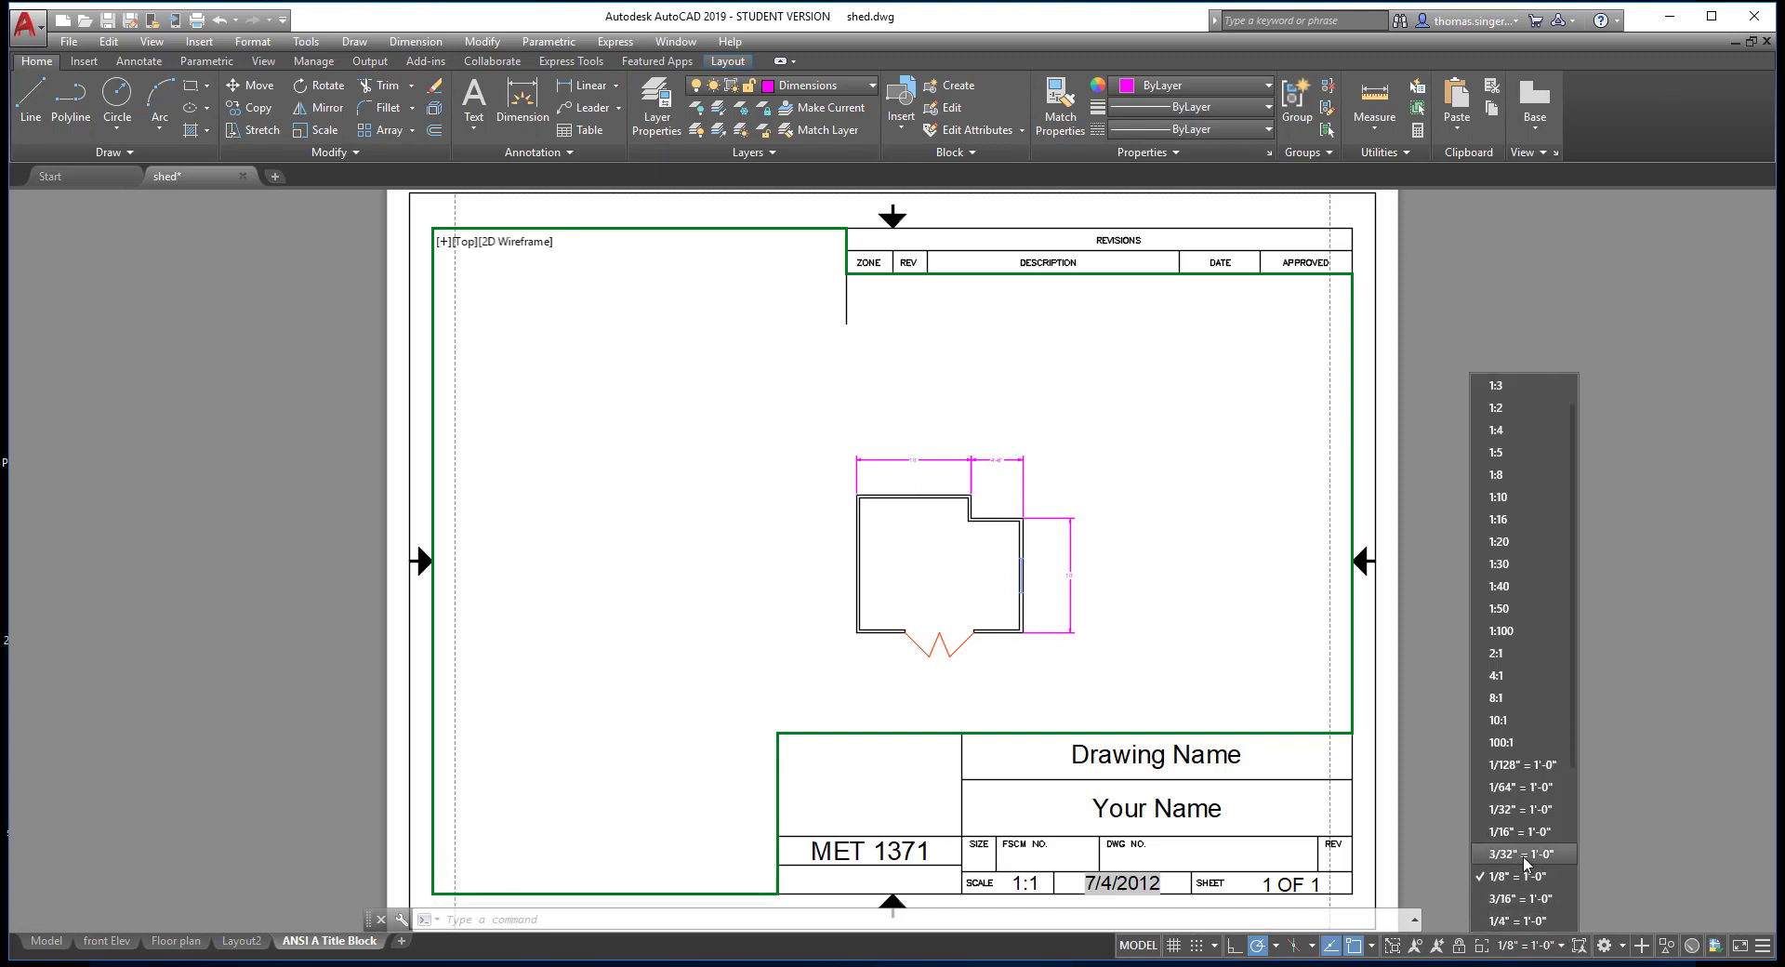
left_click(1515, 918)
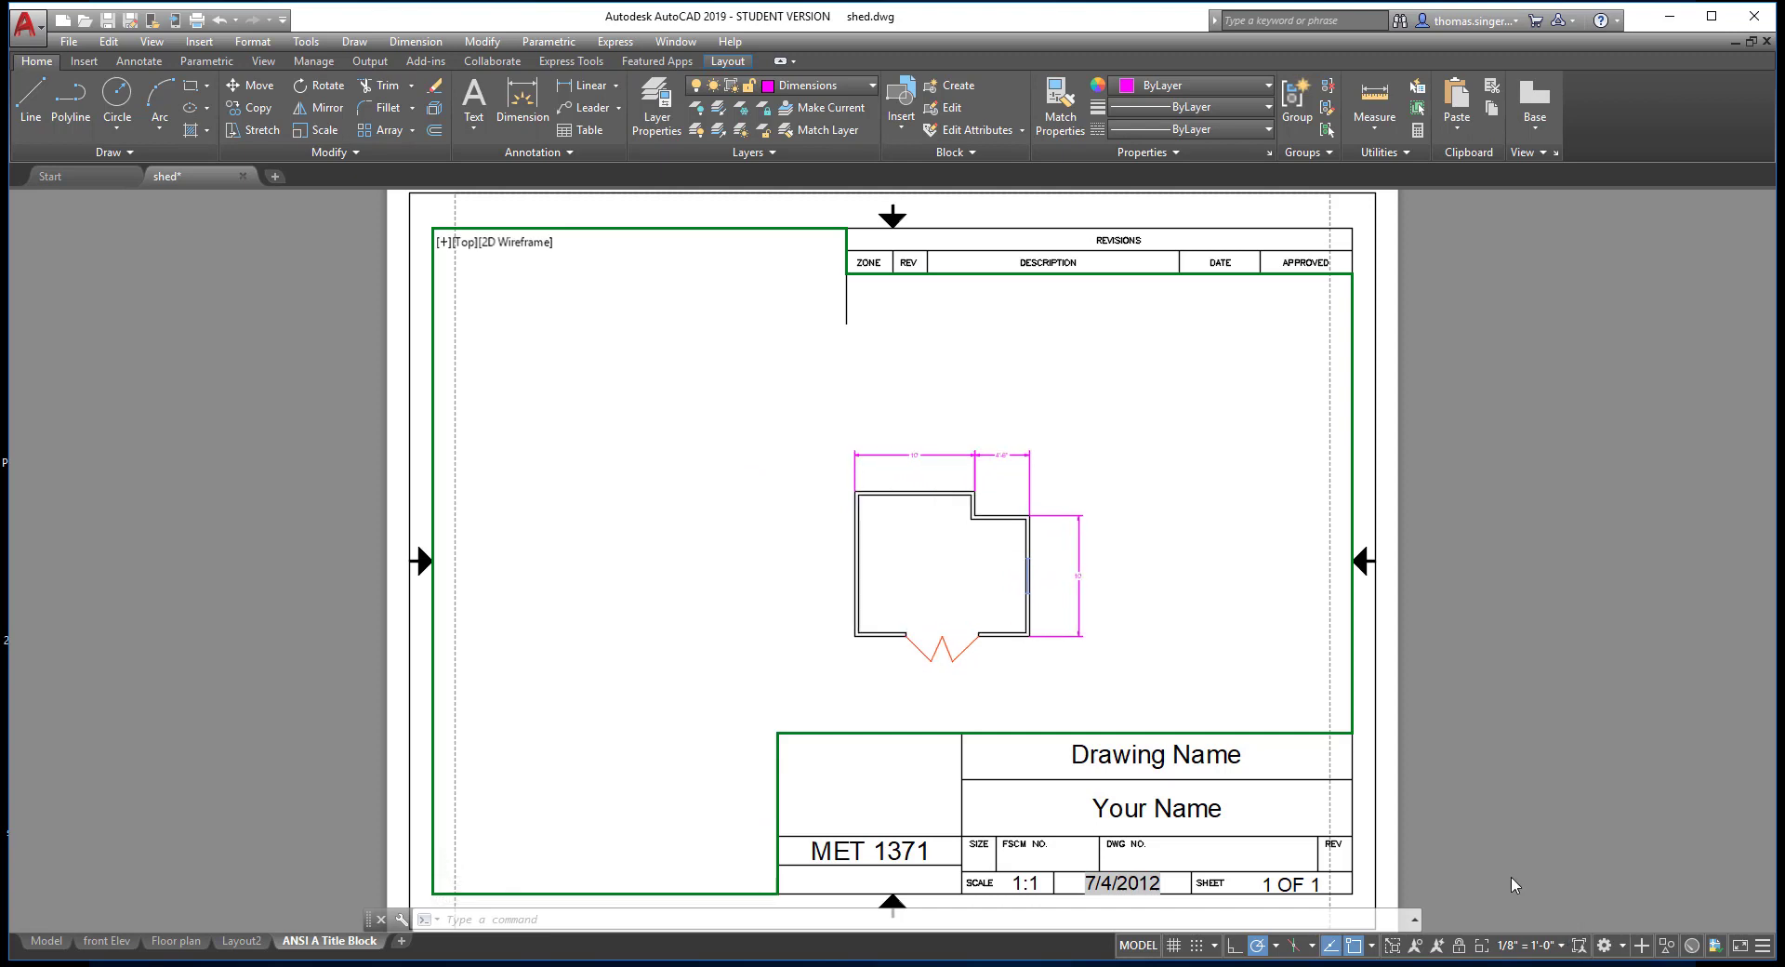
middle_click_drag(1199, 621, 975, 596)
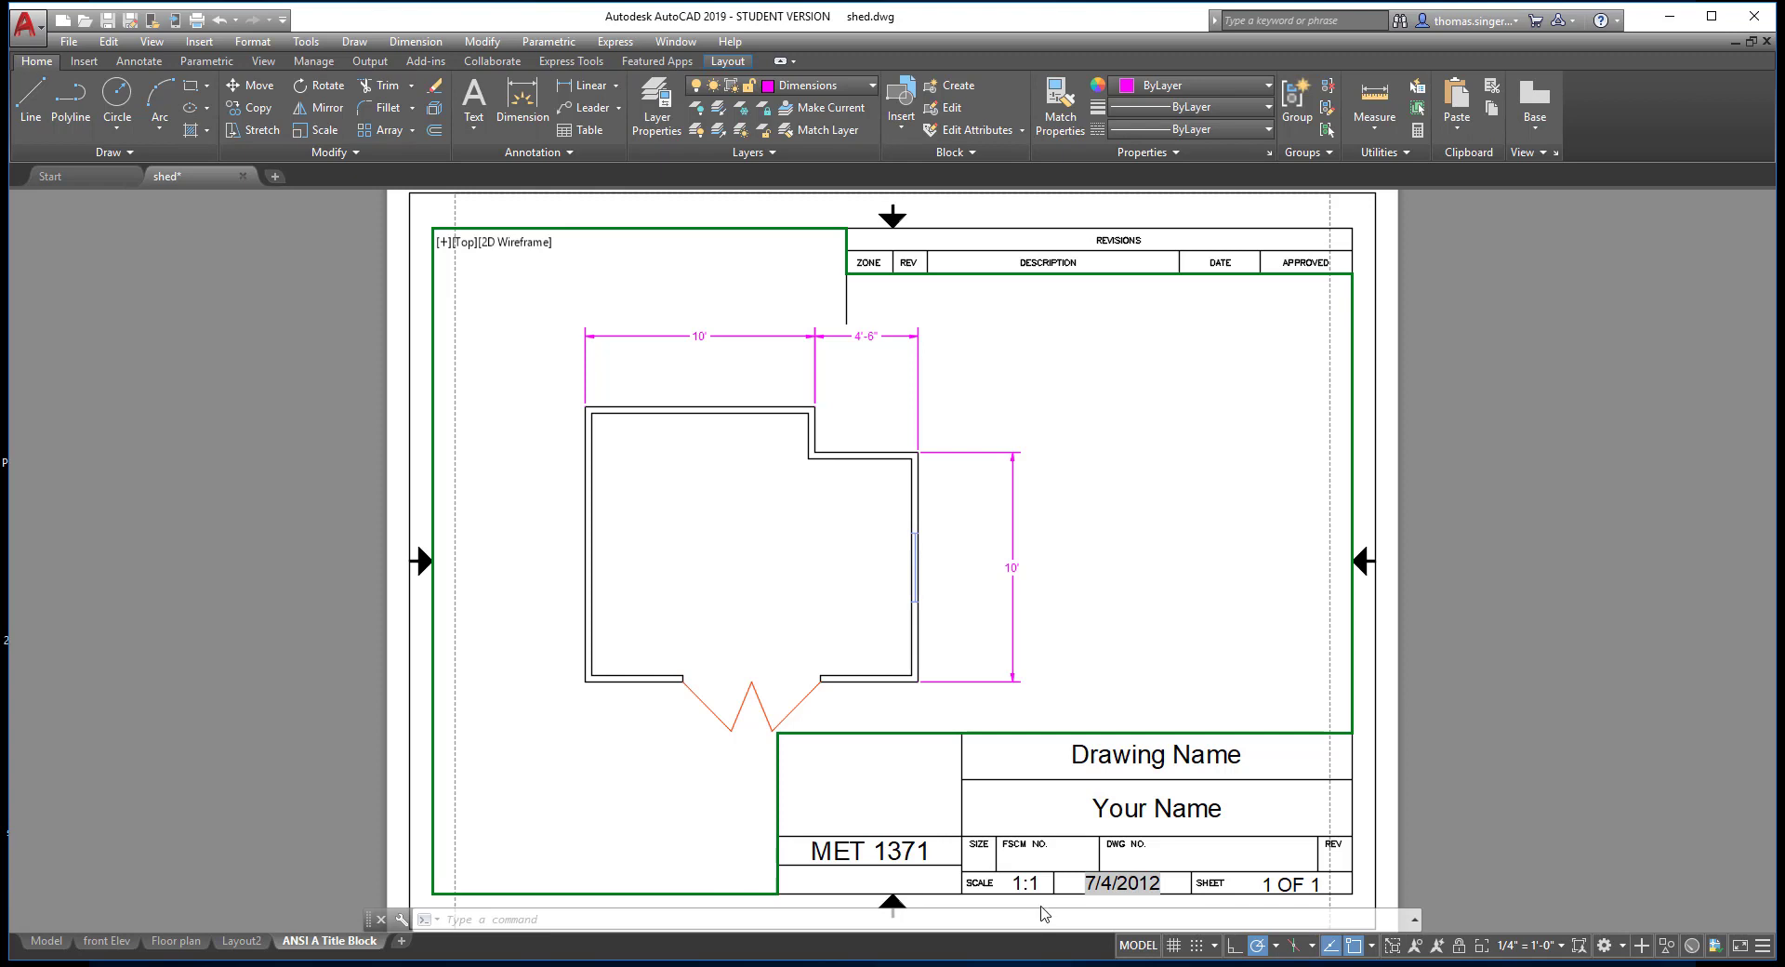
double_click(1376, 753)
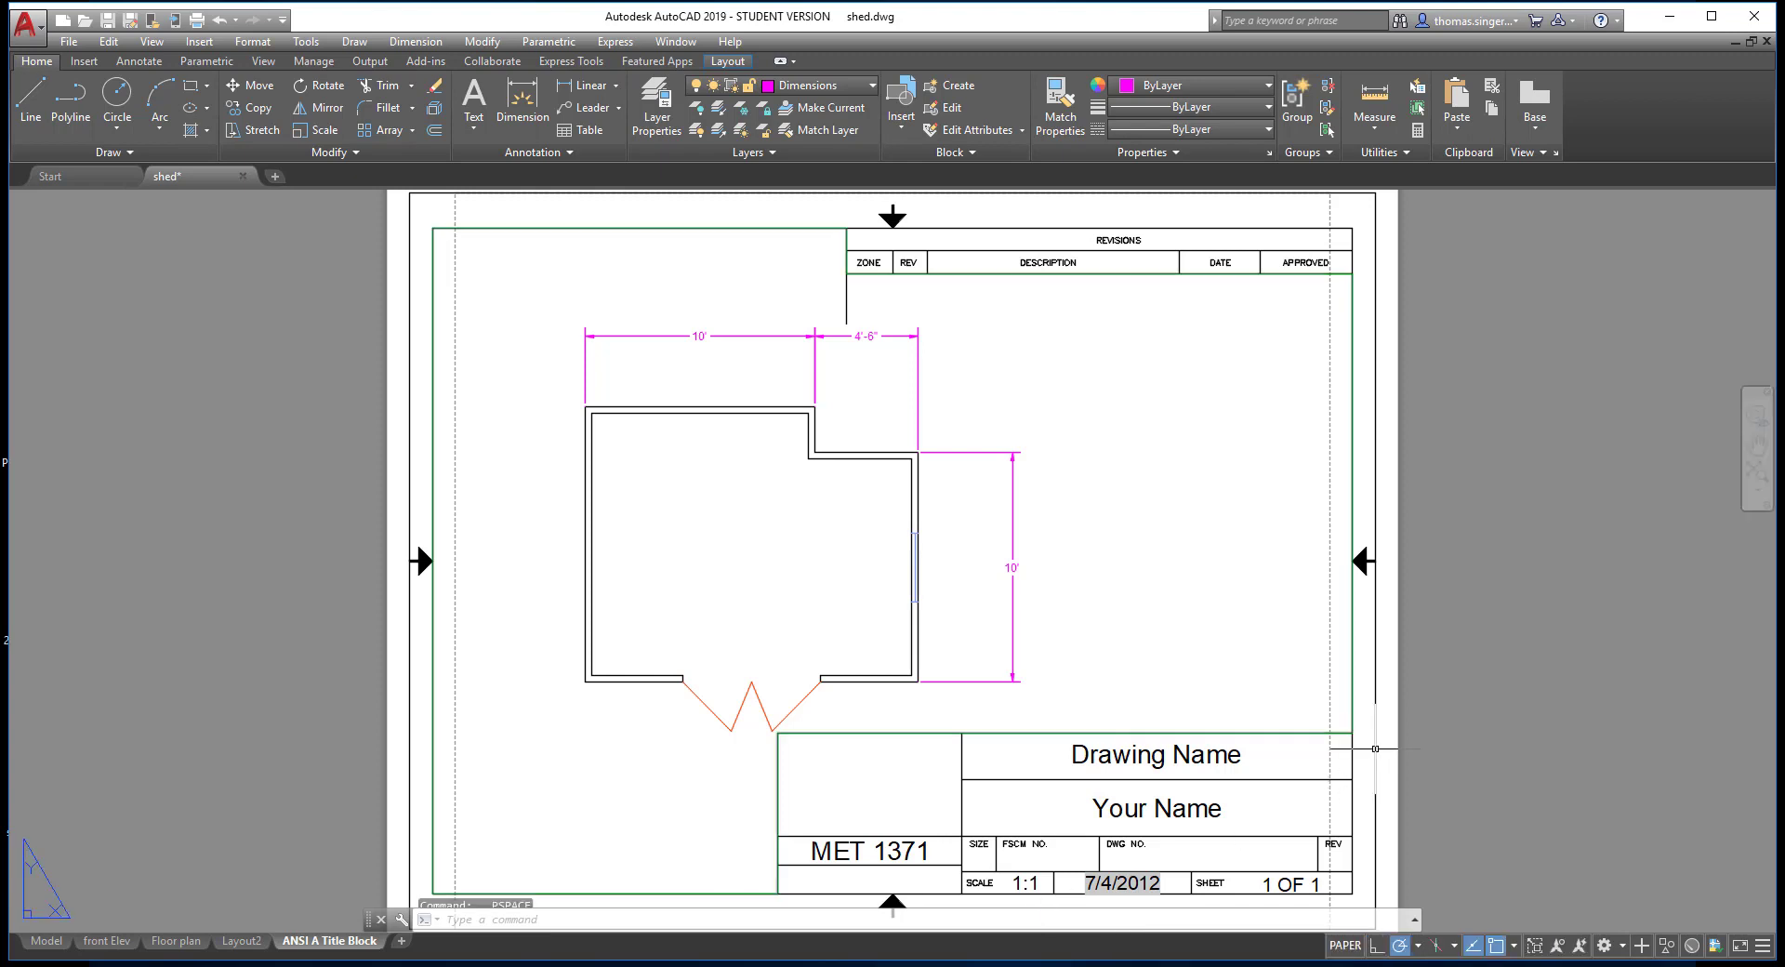
Change the scale text in the title block to 1/4"=1'.
double_click(1027, 883)
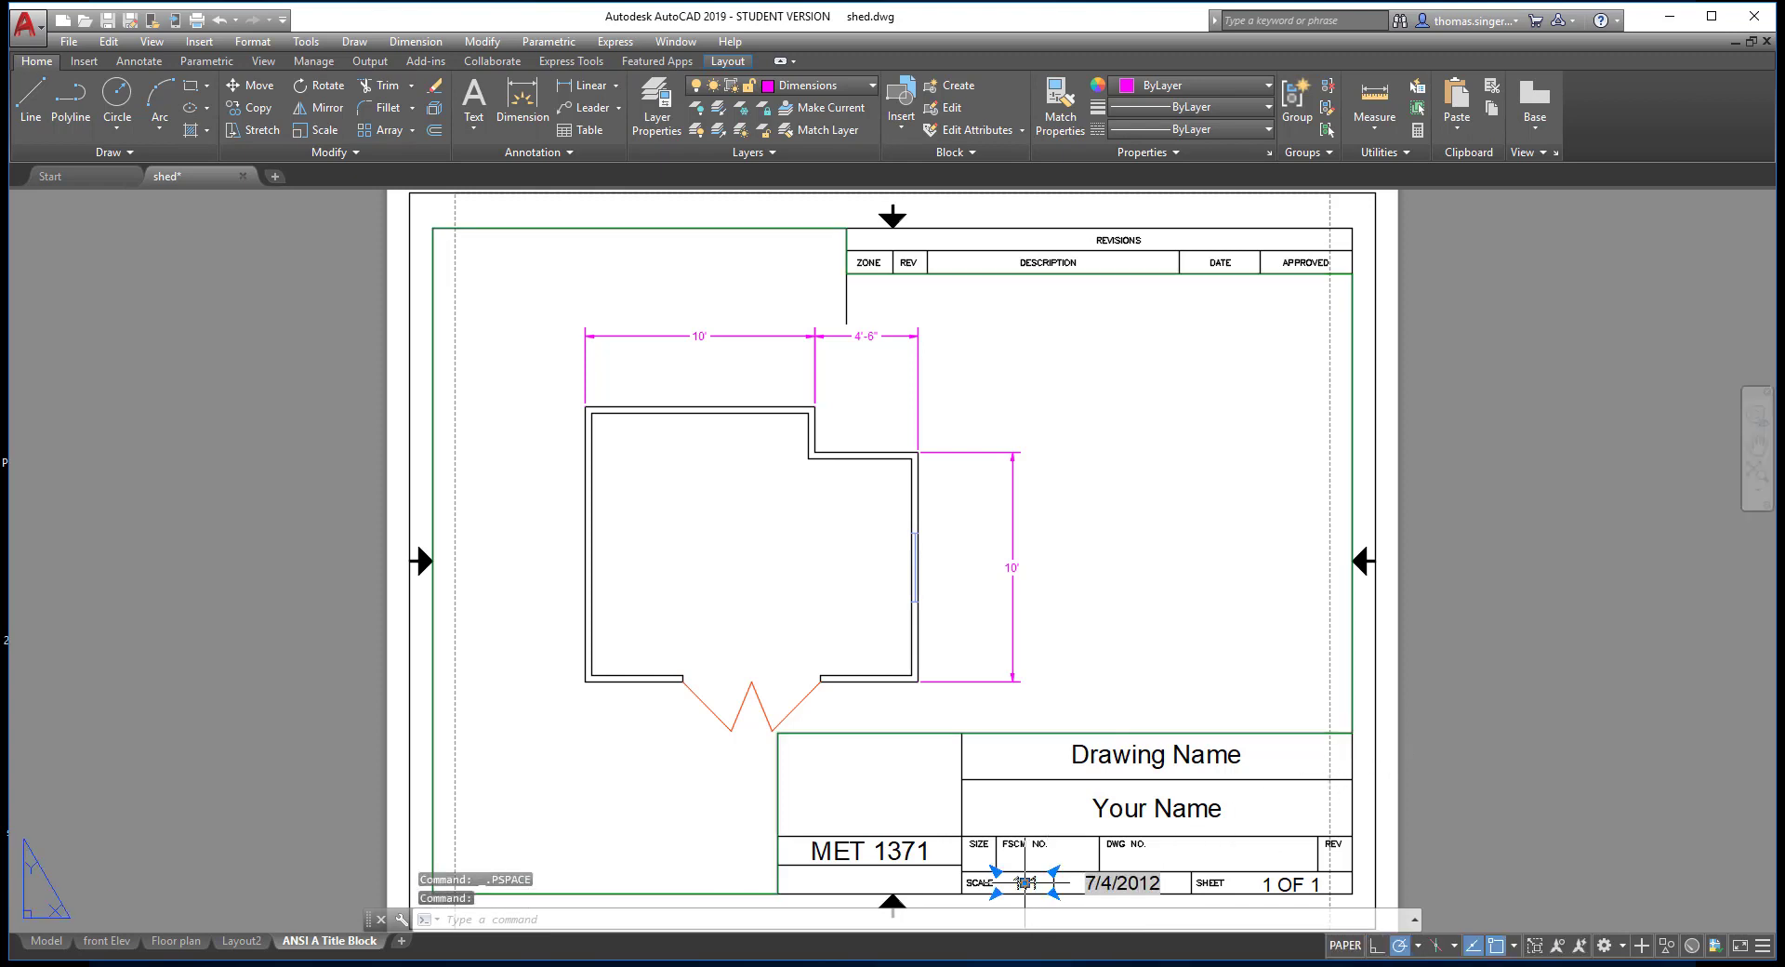
left_click_drag(1037, 883, 998, 883)
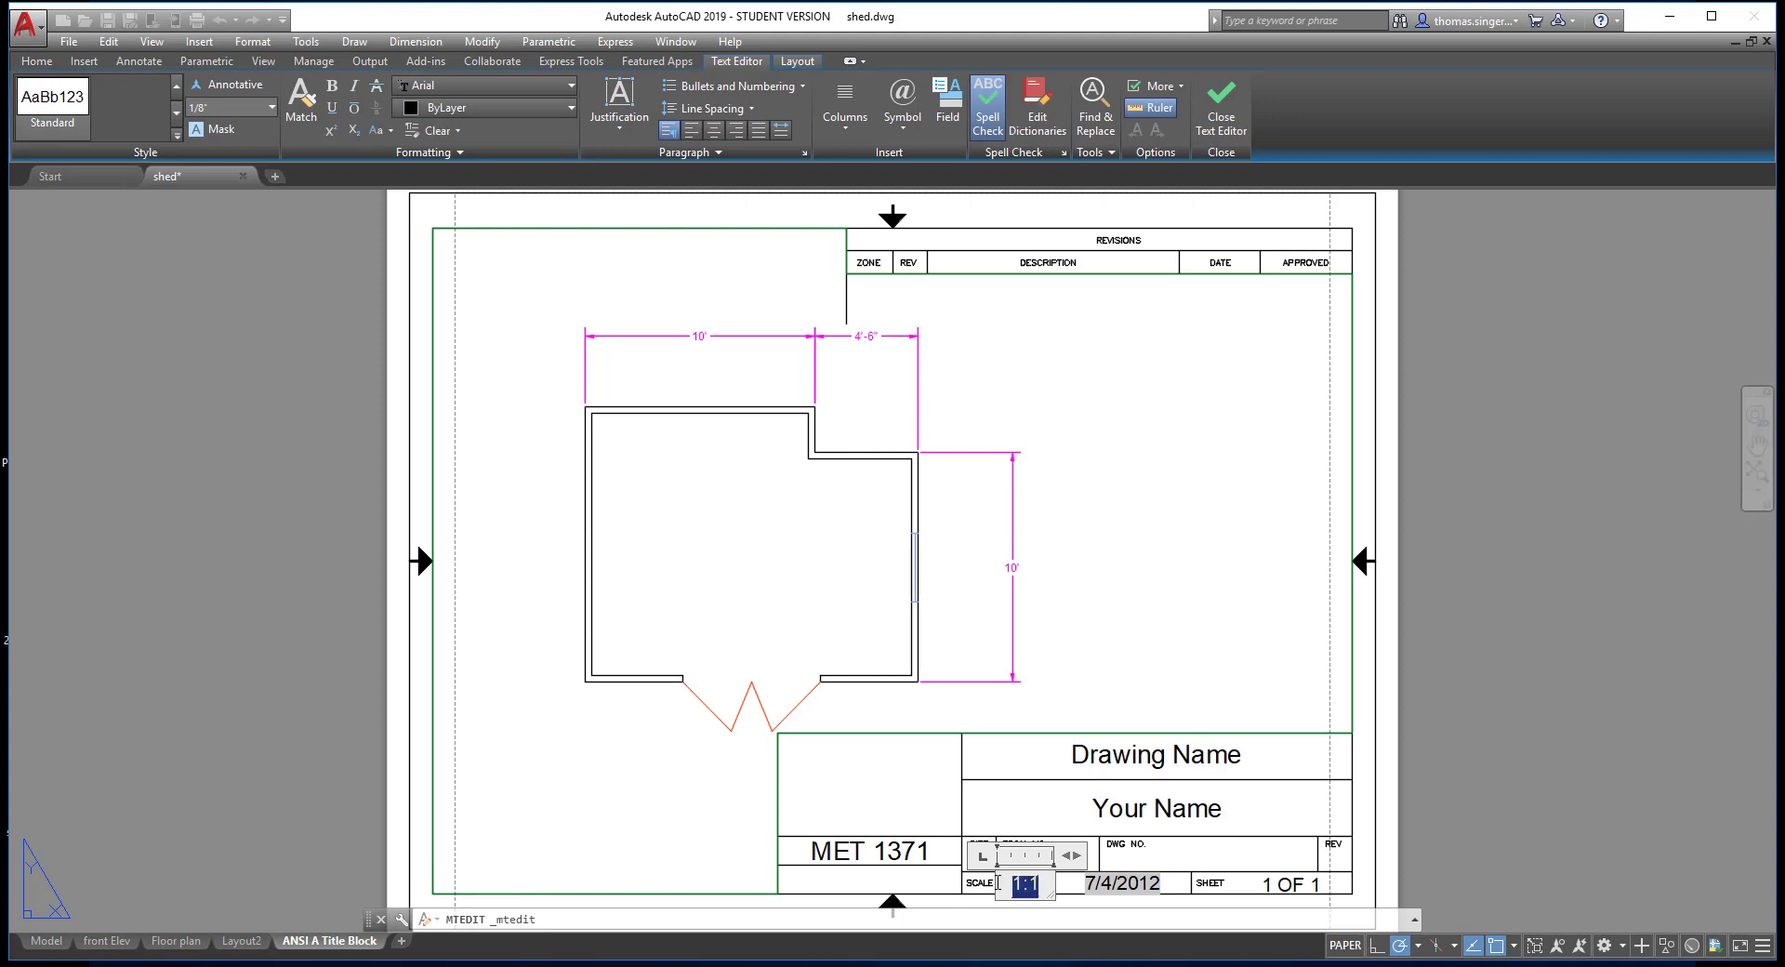
type("1/4\"=1'")
left_click(1279, 845)
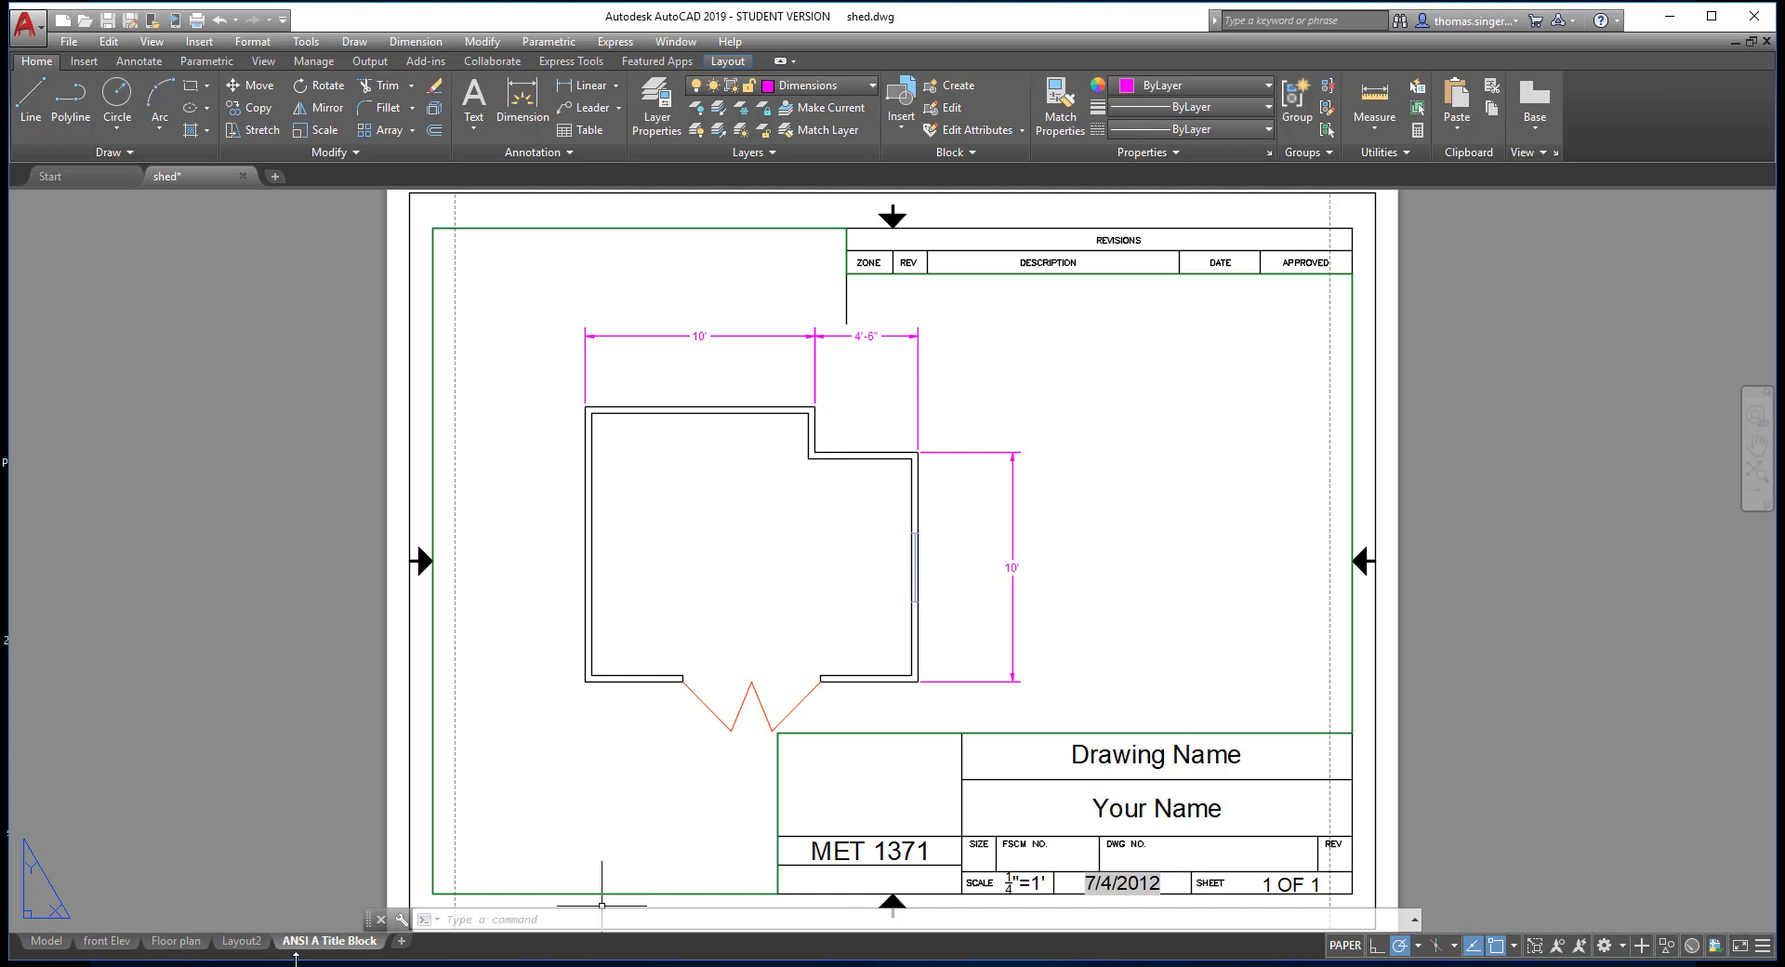
mouse_move(198, 945)
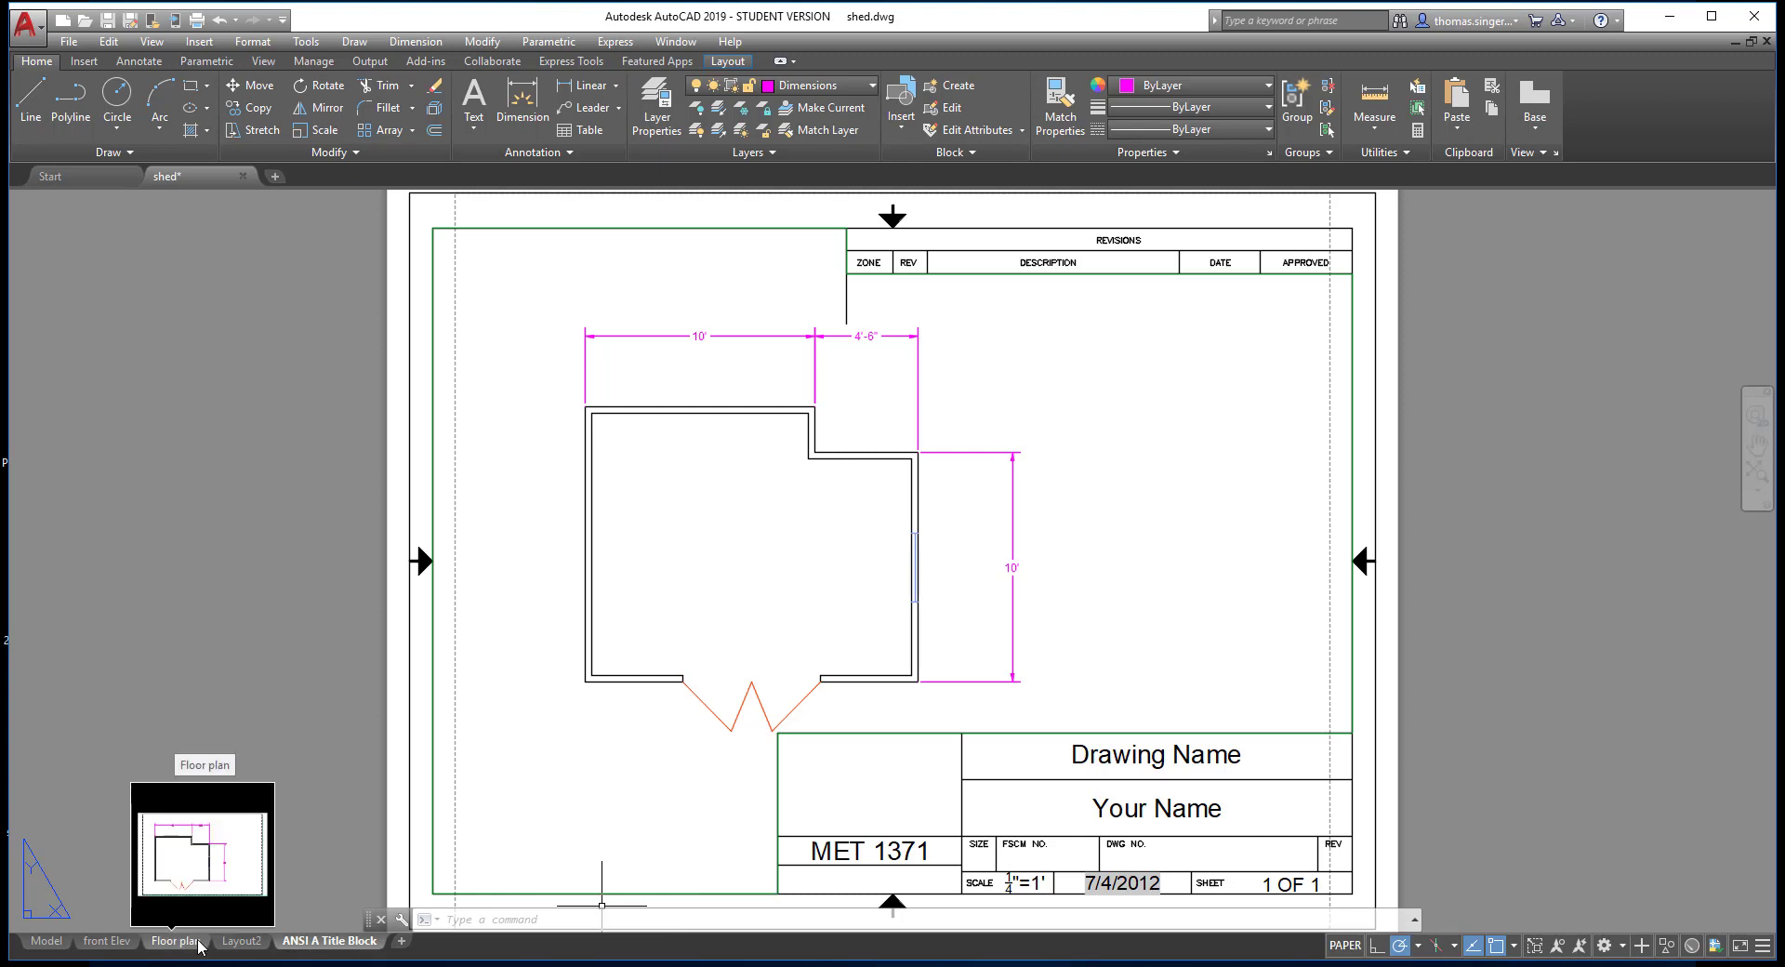